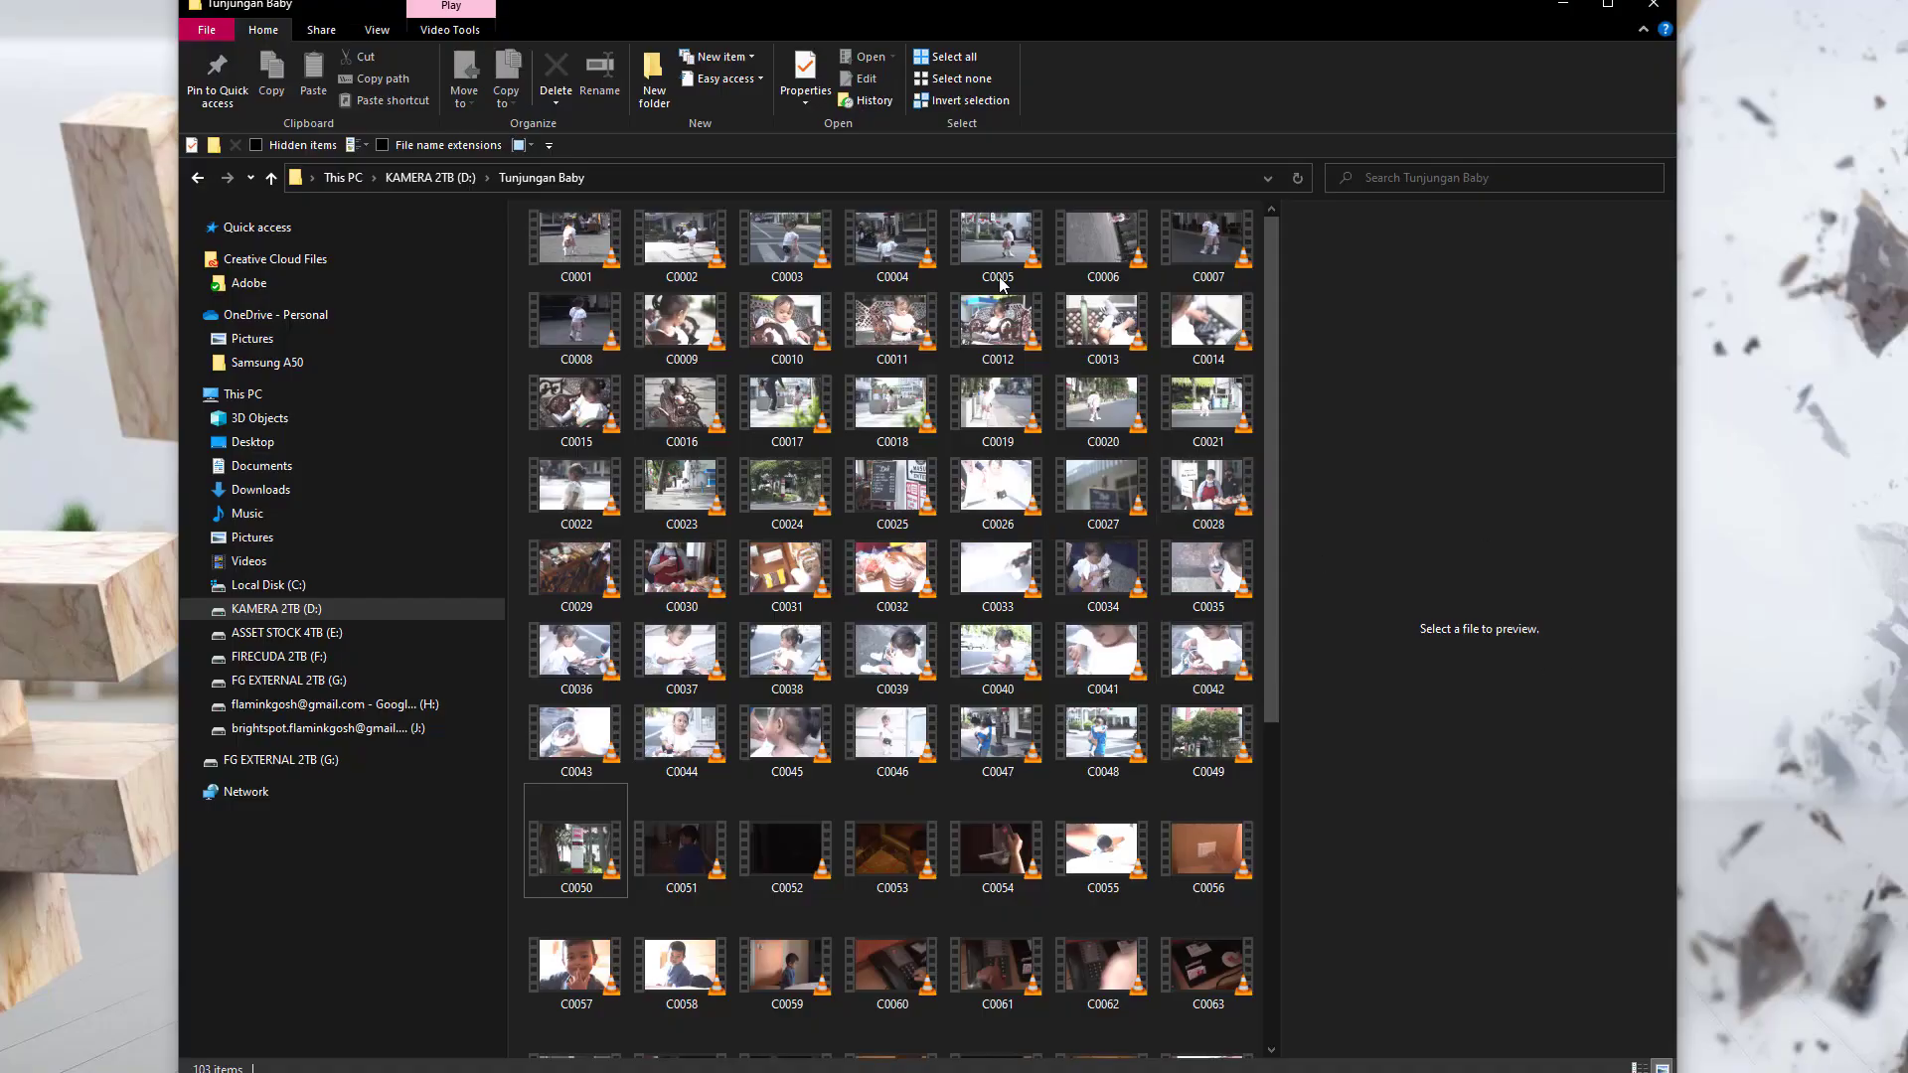
Go to the KAMERA 2TB (D:) drive and point out the Tunjungan Baby and Tunjungan Malam folders by selecting them
click(430, 177)
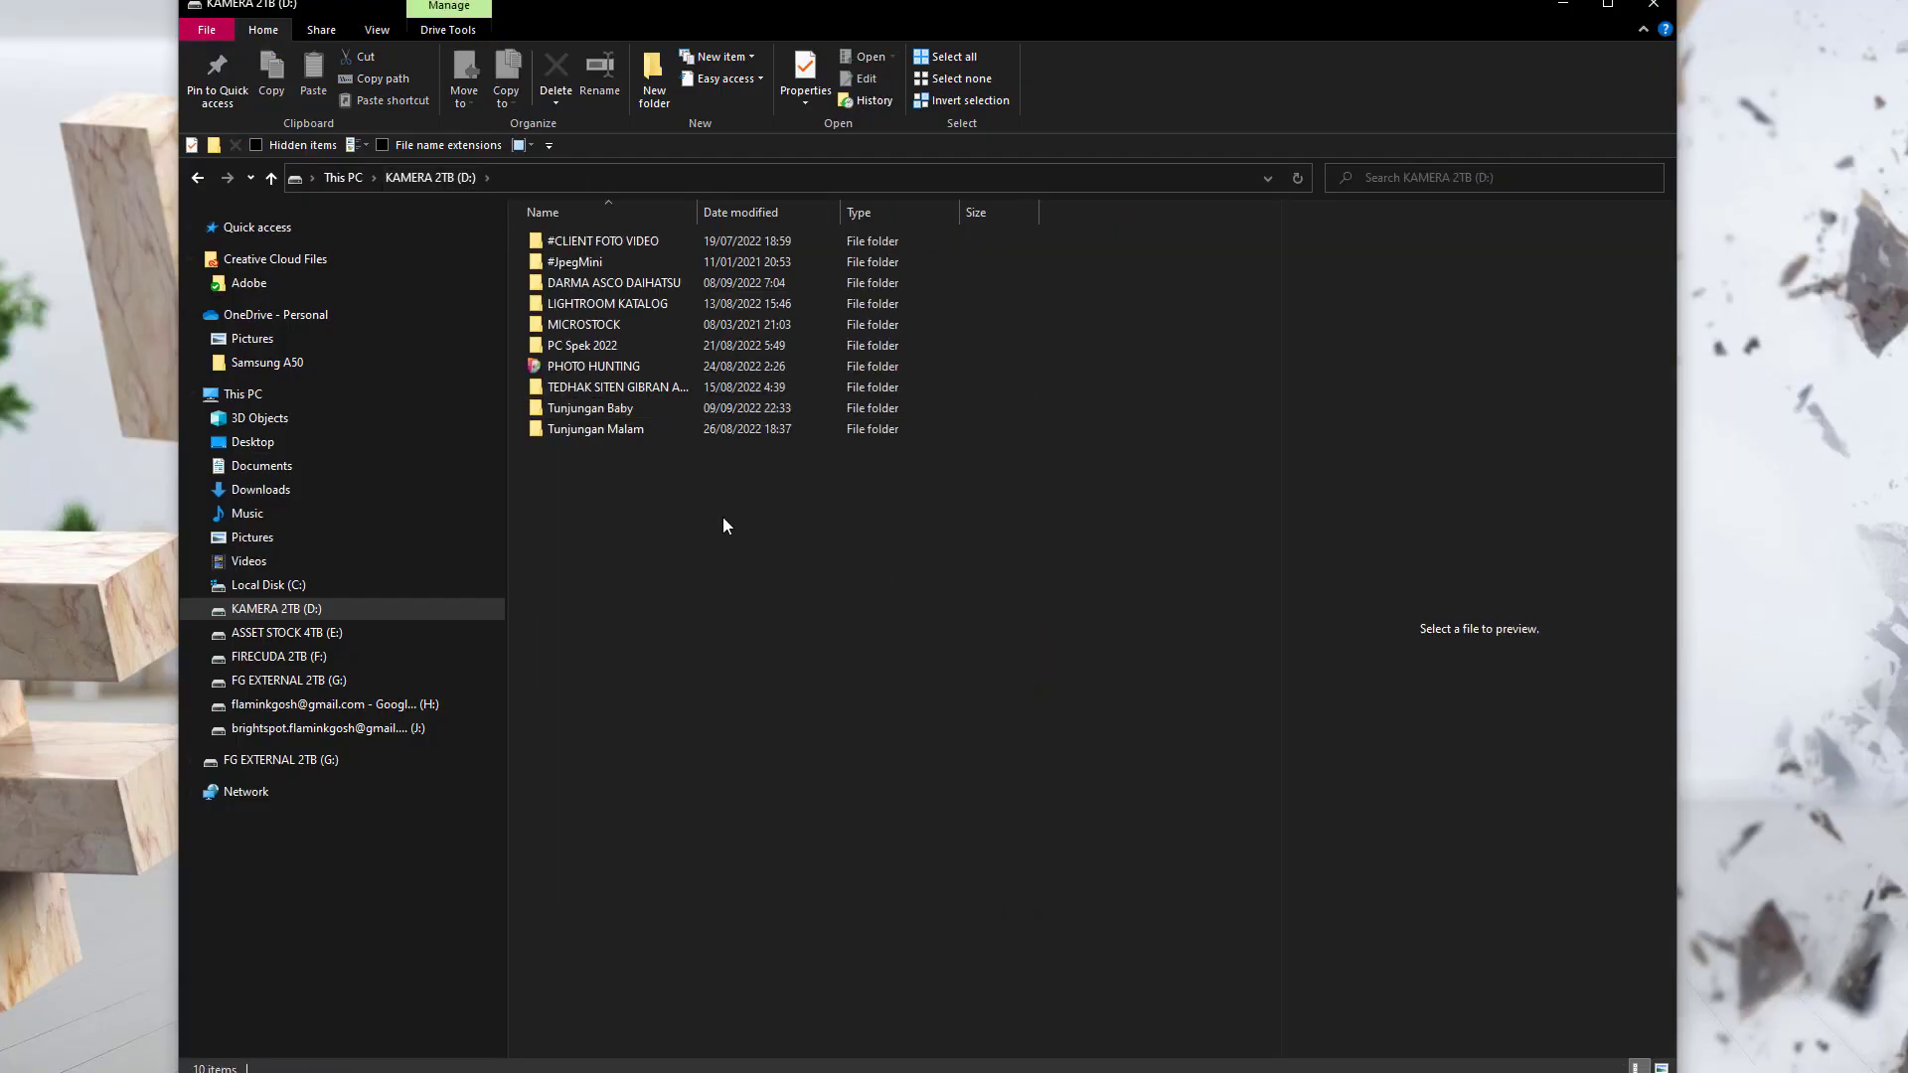
shift+click(628, 430)
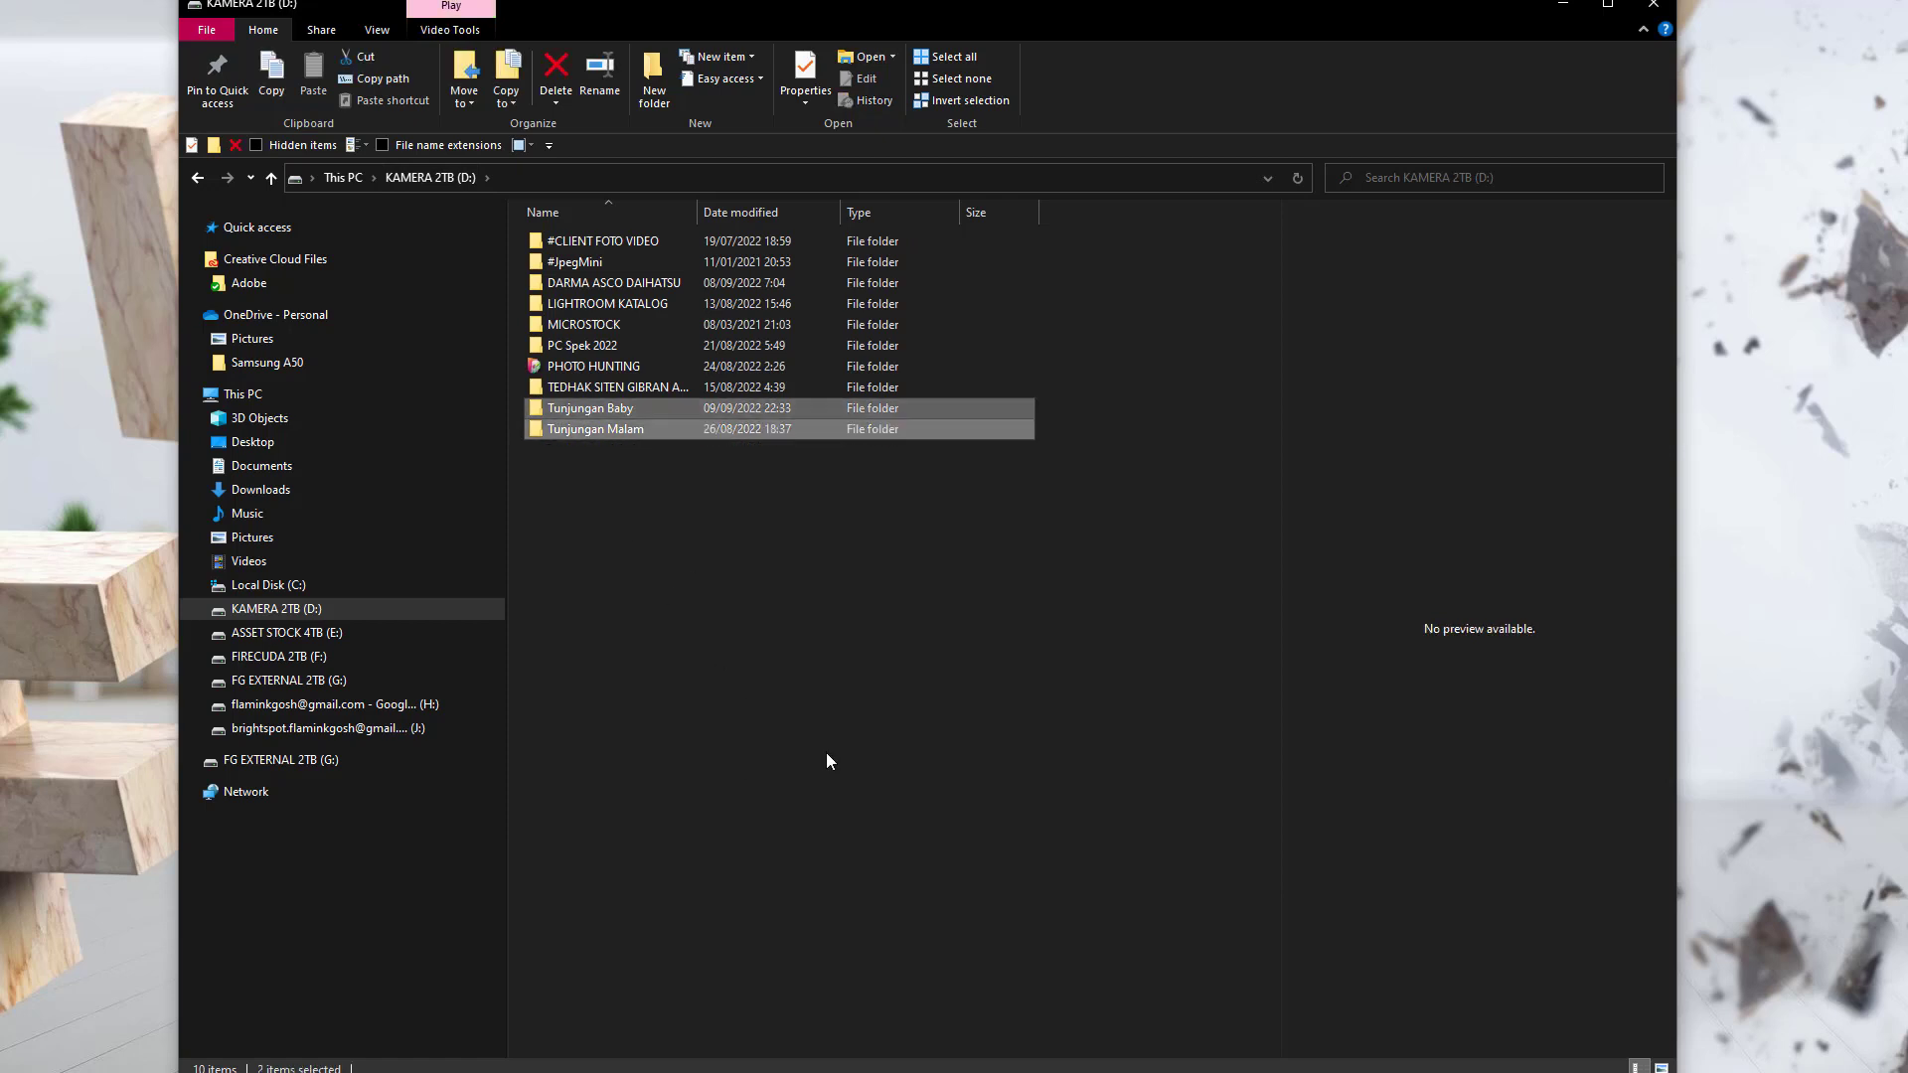
click(858, 676)
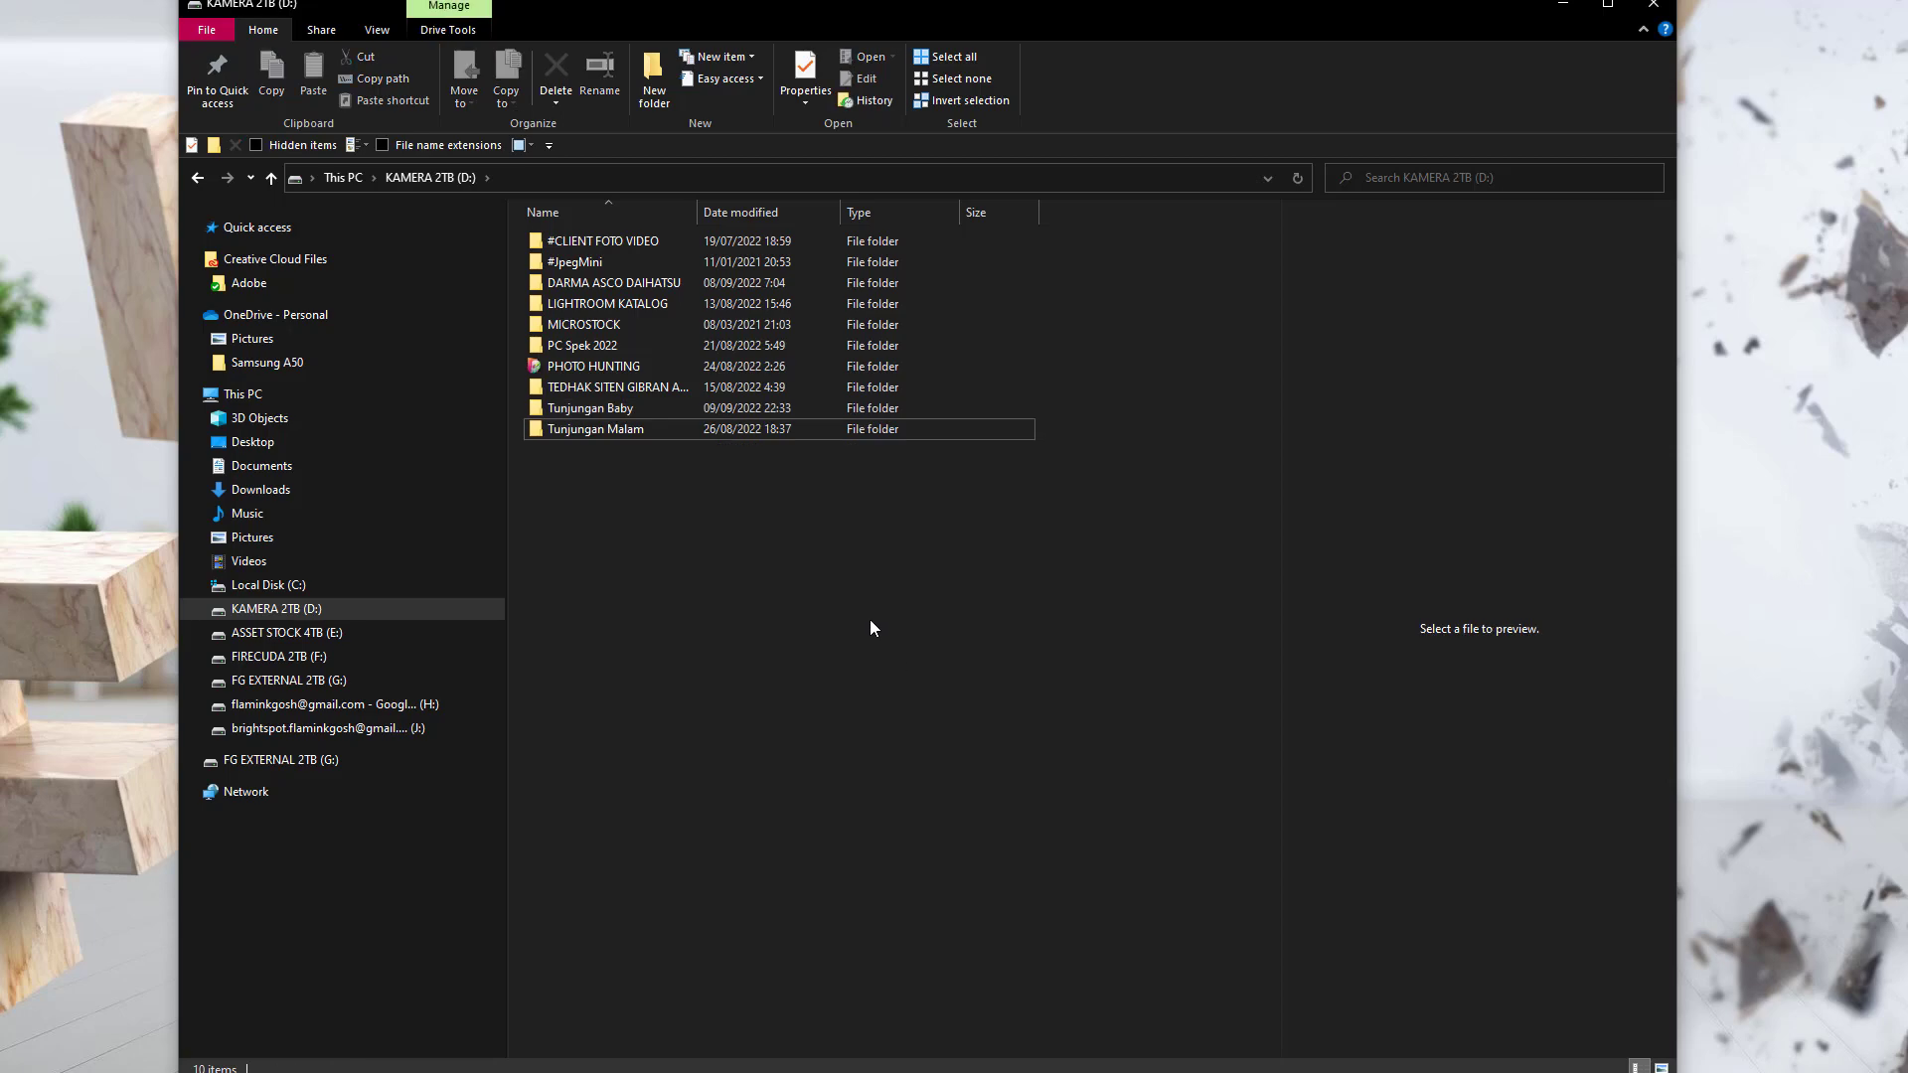
click(607, 408)
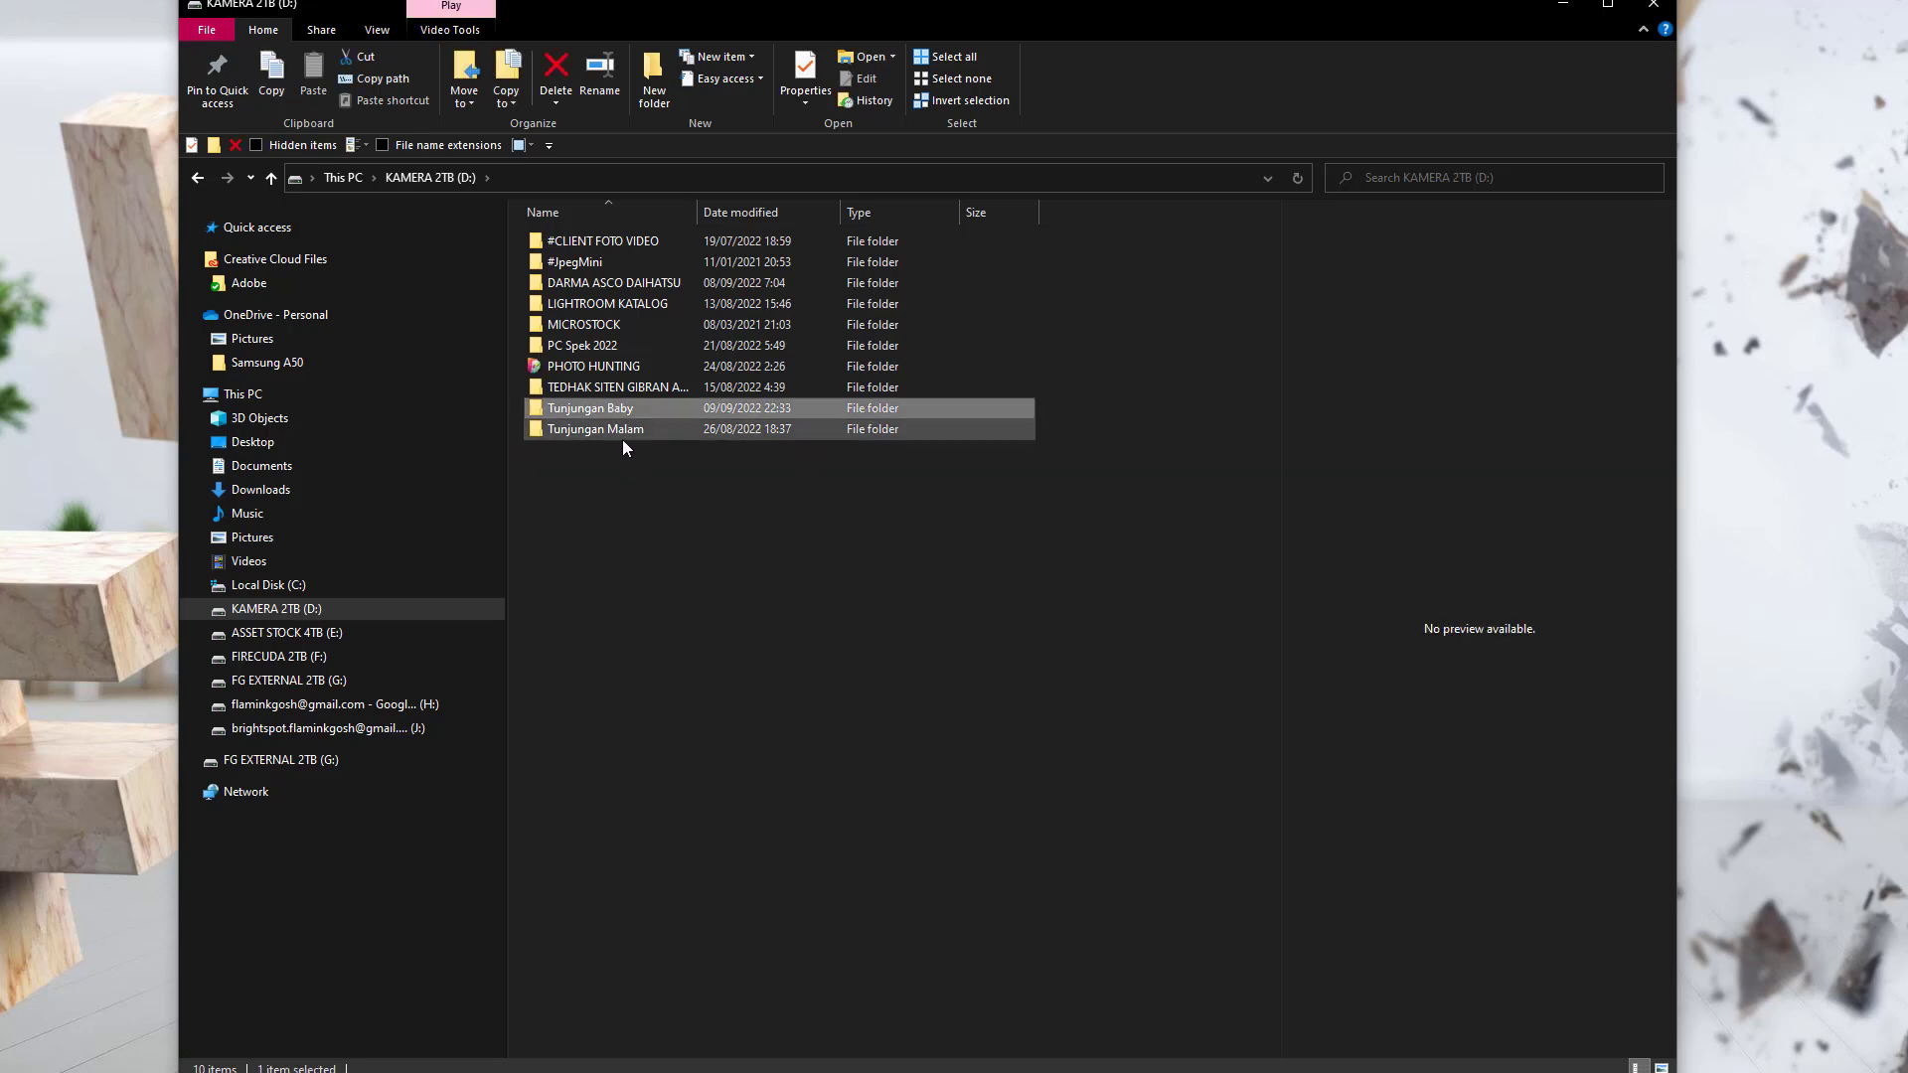
click(615, 433)
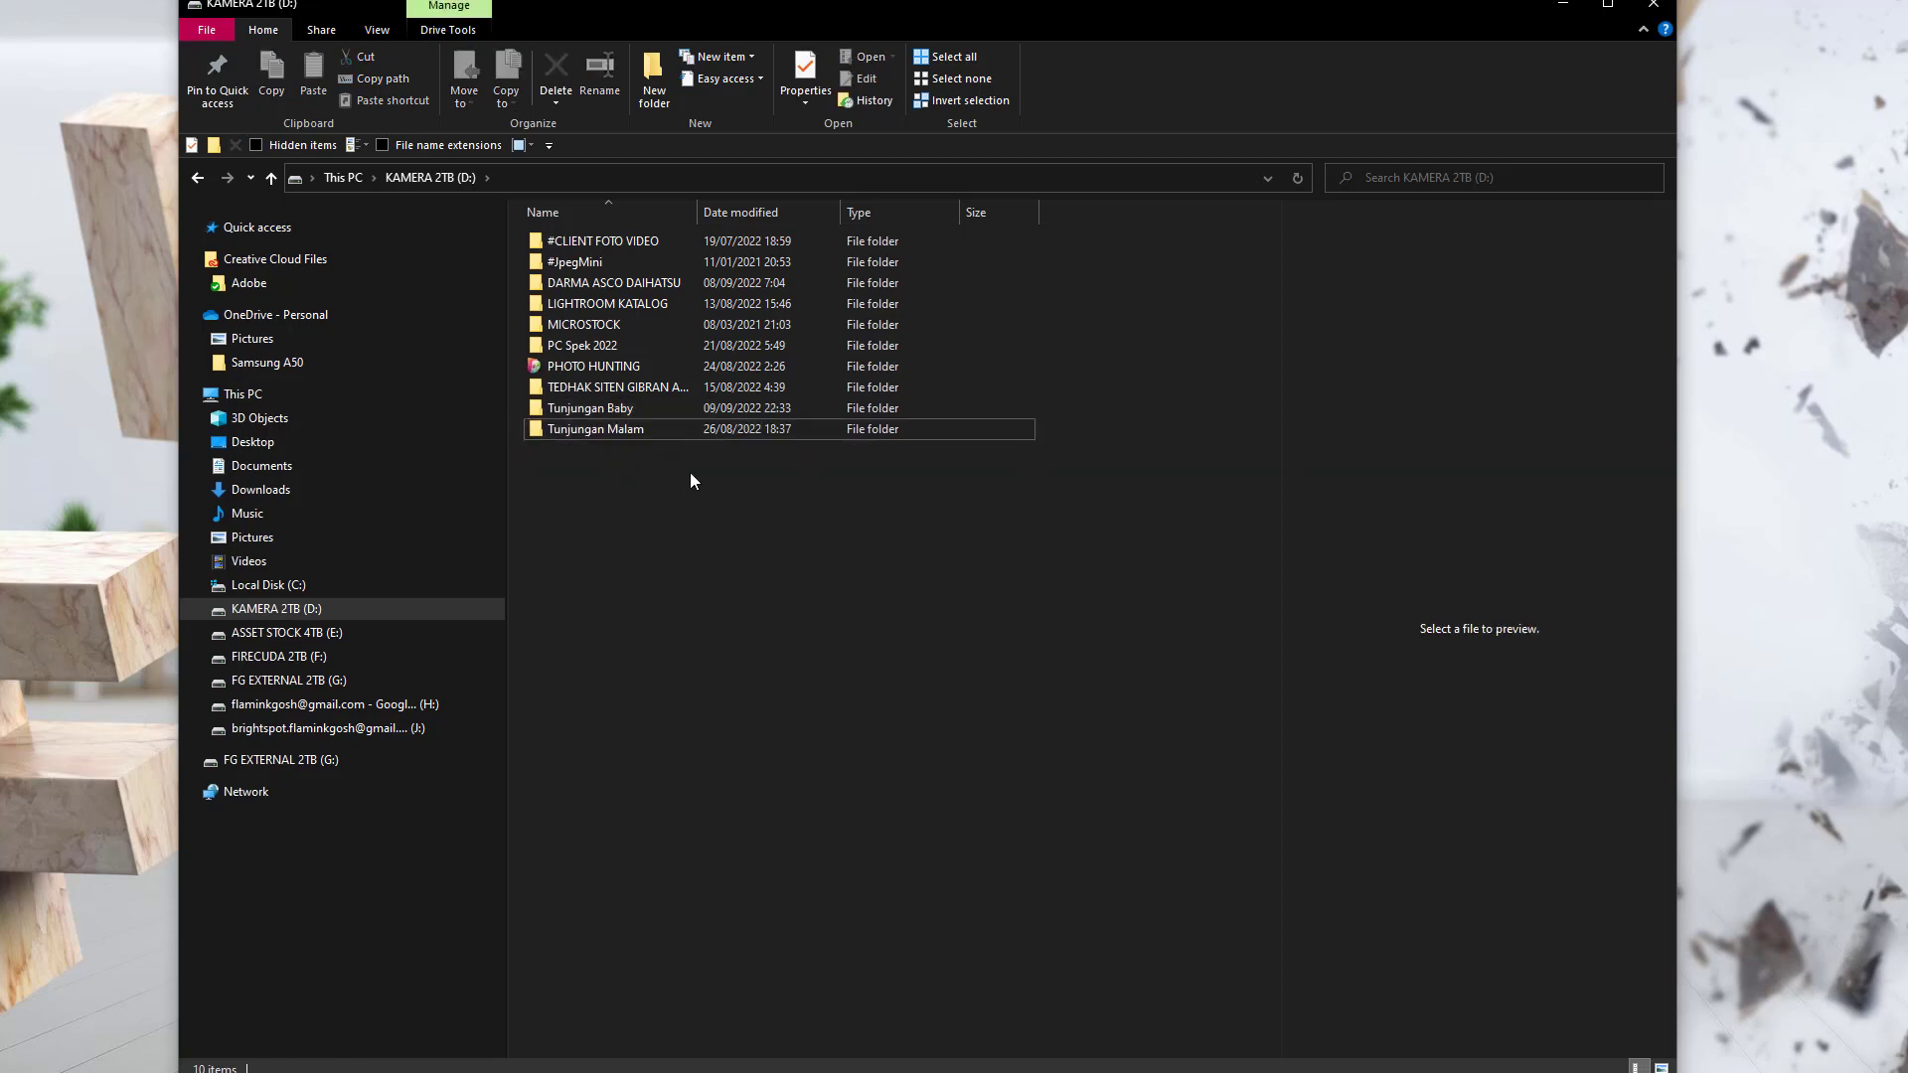
Open the Tunjungan Baby folder and look through its video clips down to C0103
double_click(616, 408)
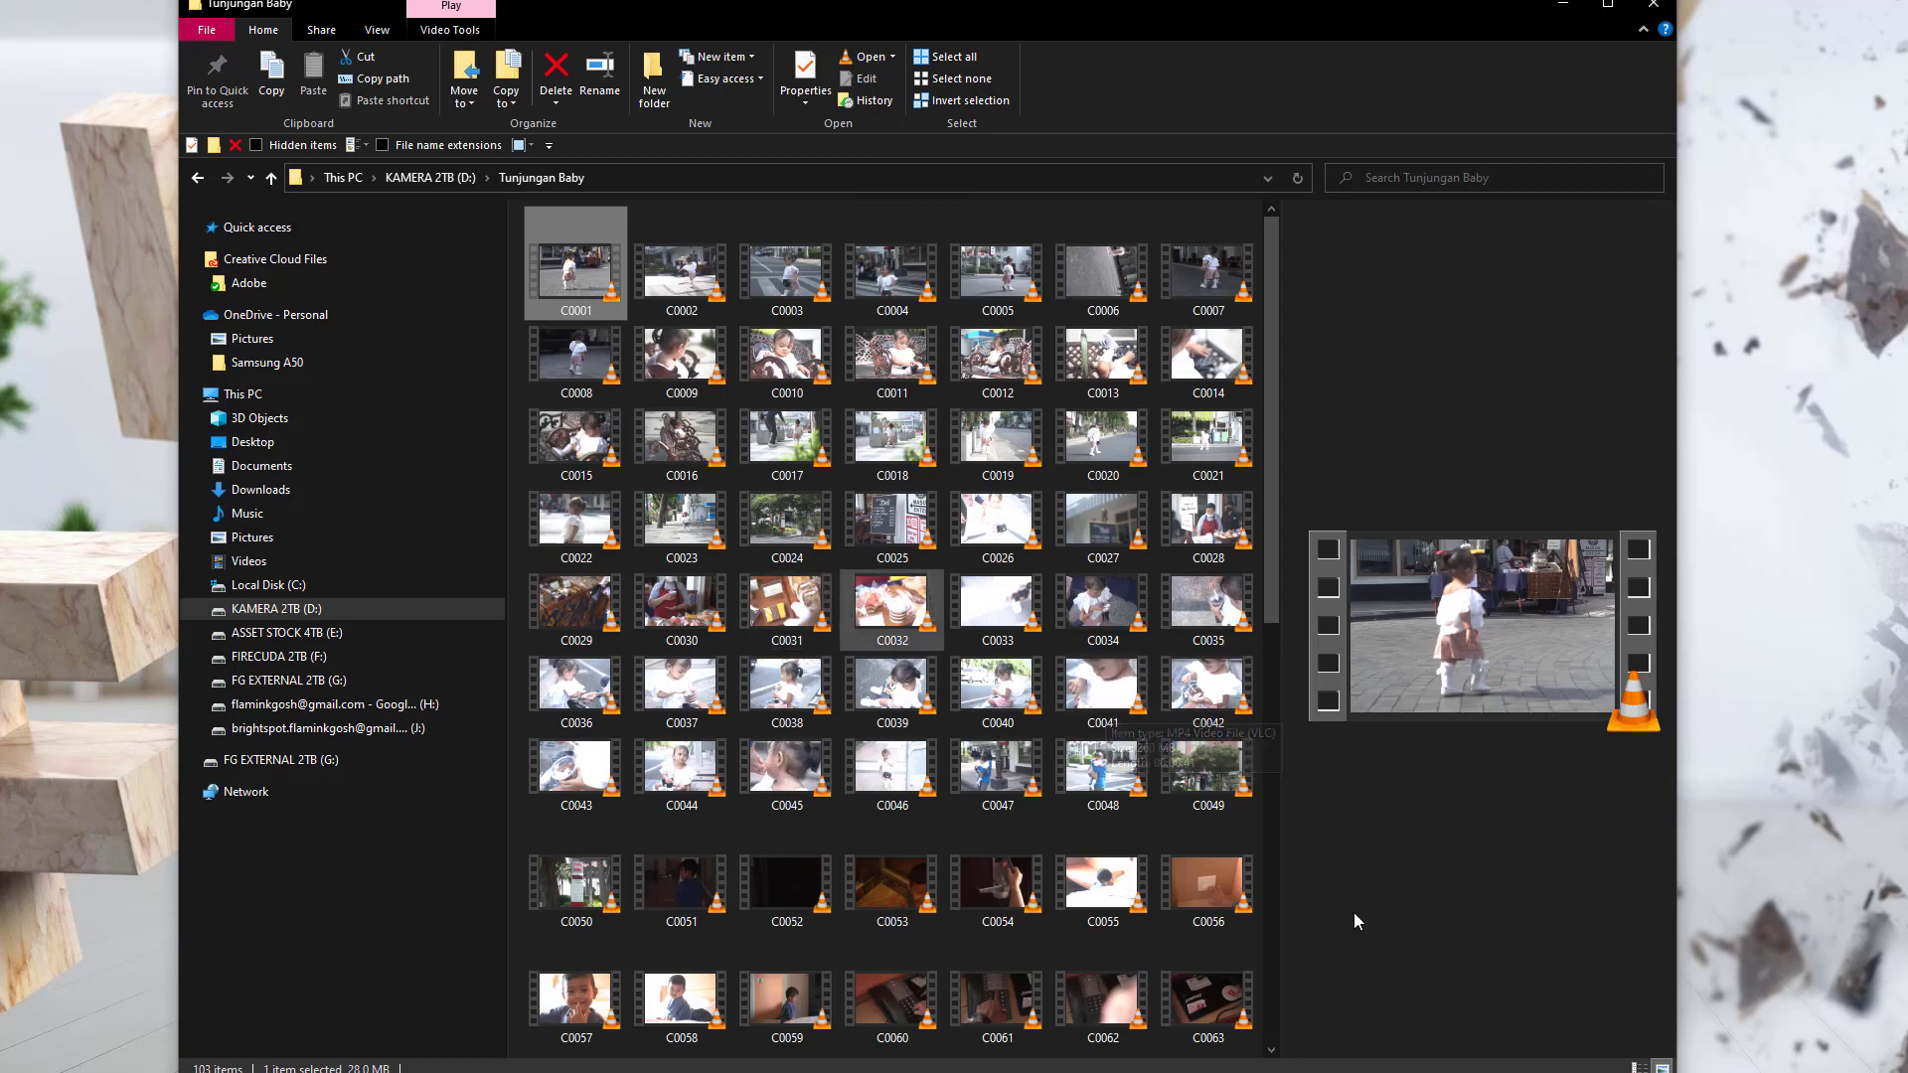
scroll(1136, 984, down, 5)
click(1136, 994)
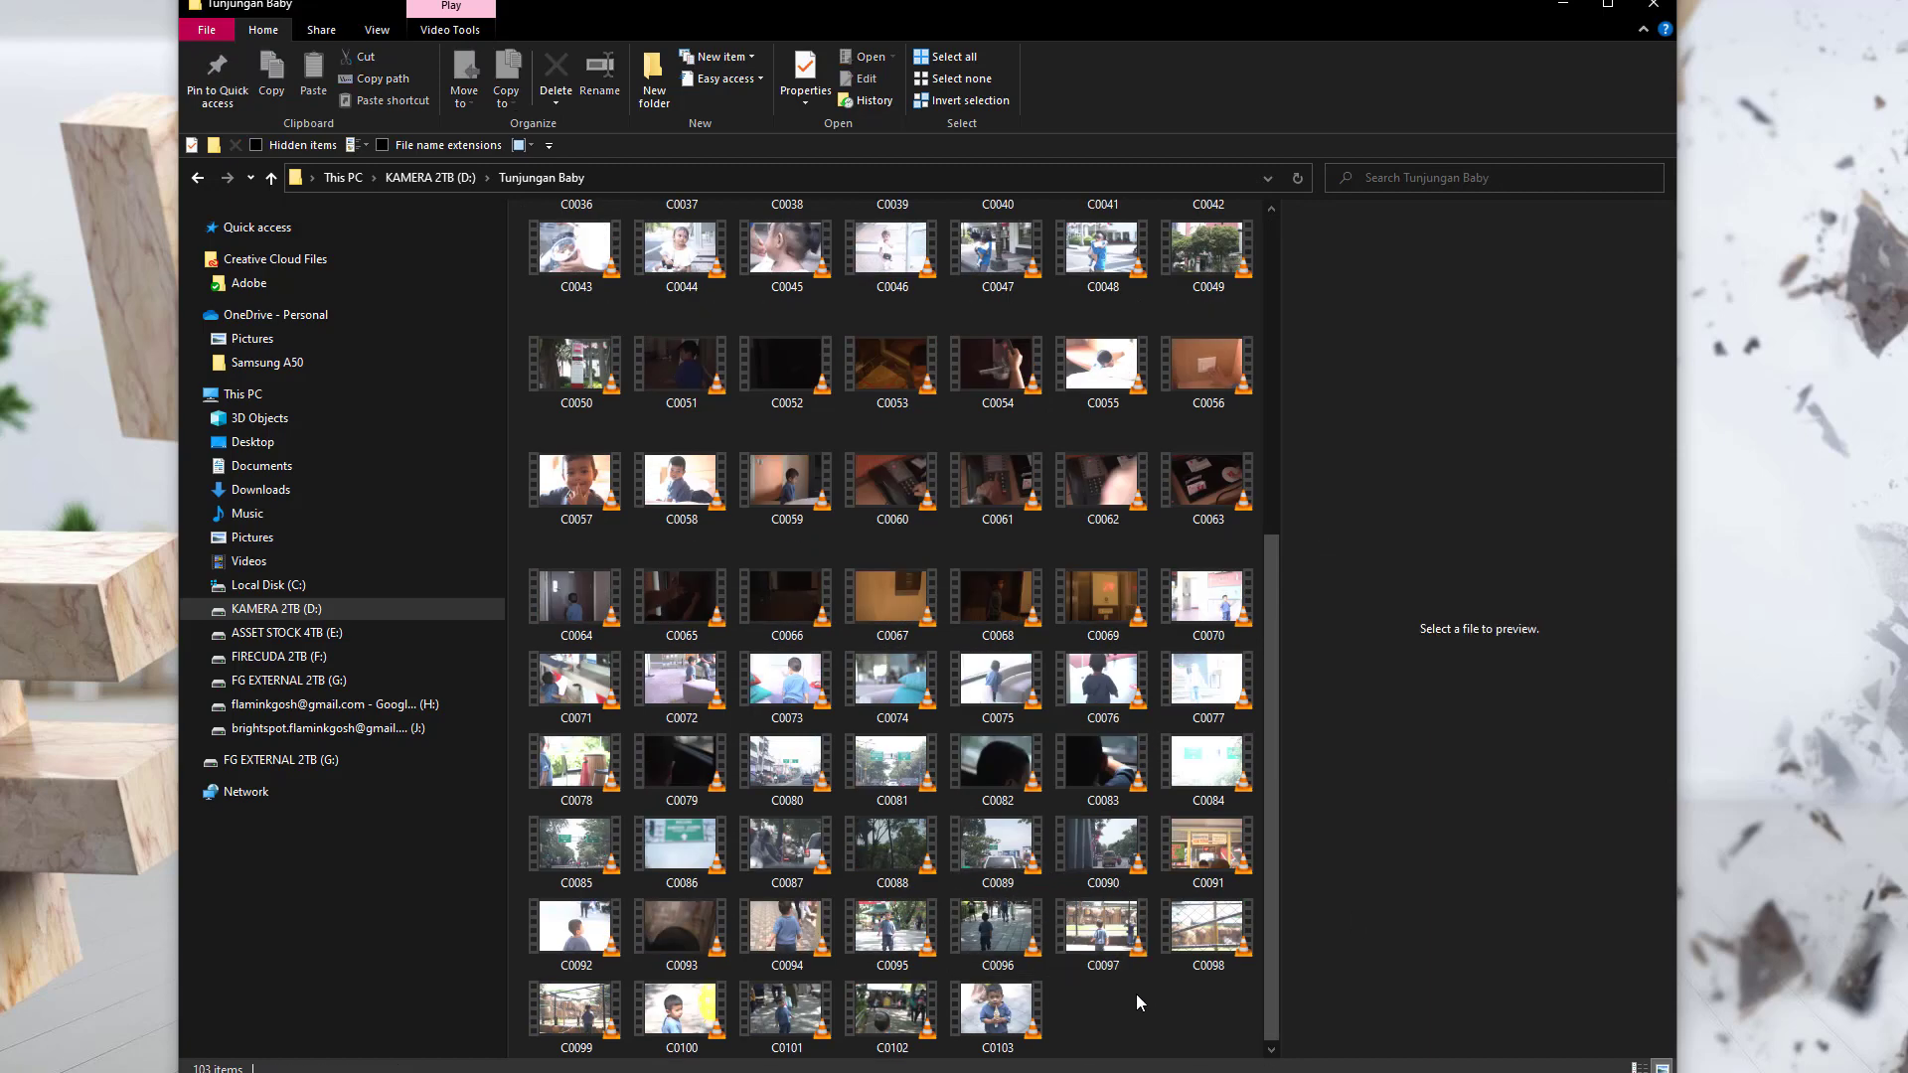
scroll(1136, 993, up, 10)
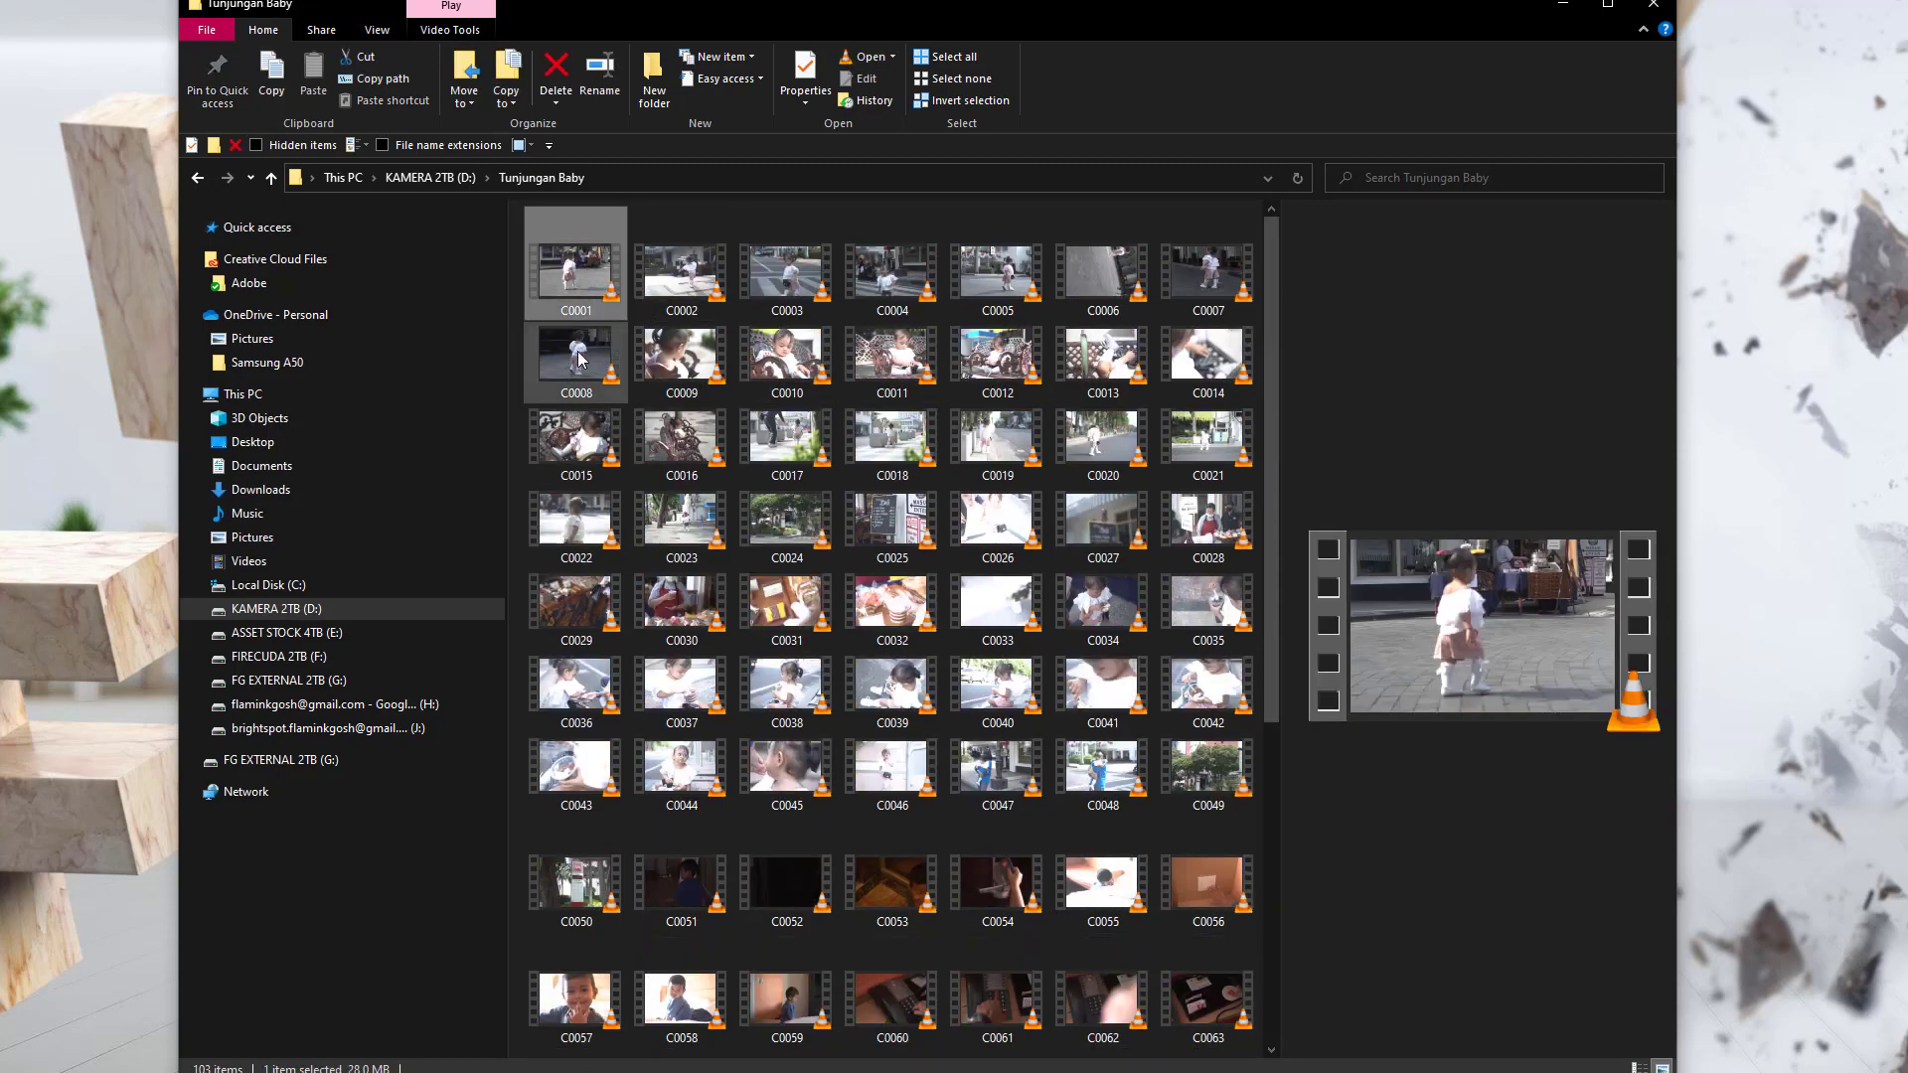
Try renaming the C0001 clip as kdsjfghsdfkgjhgf, and discard the entered name
click(596, 310)
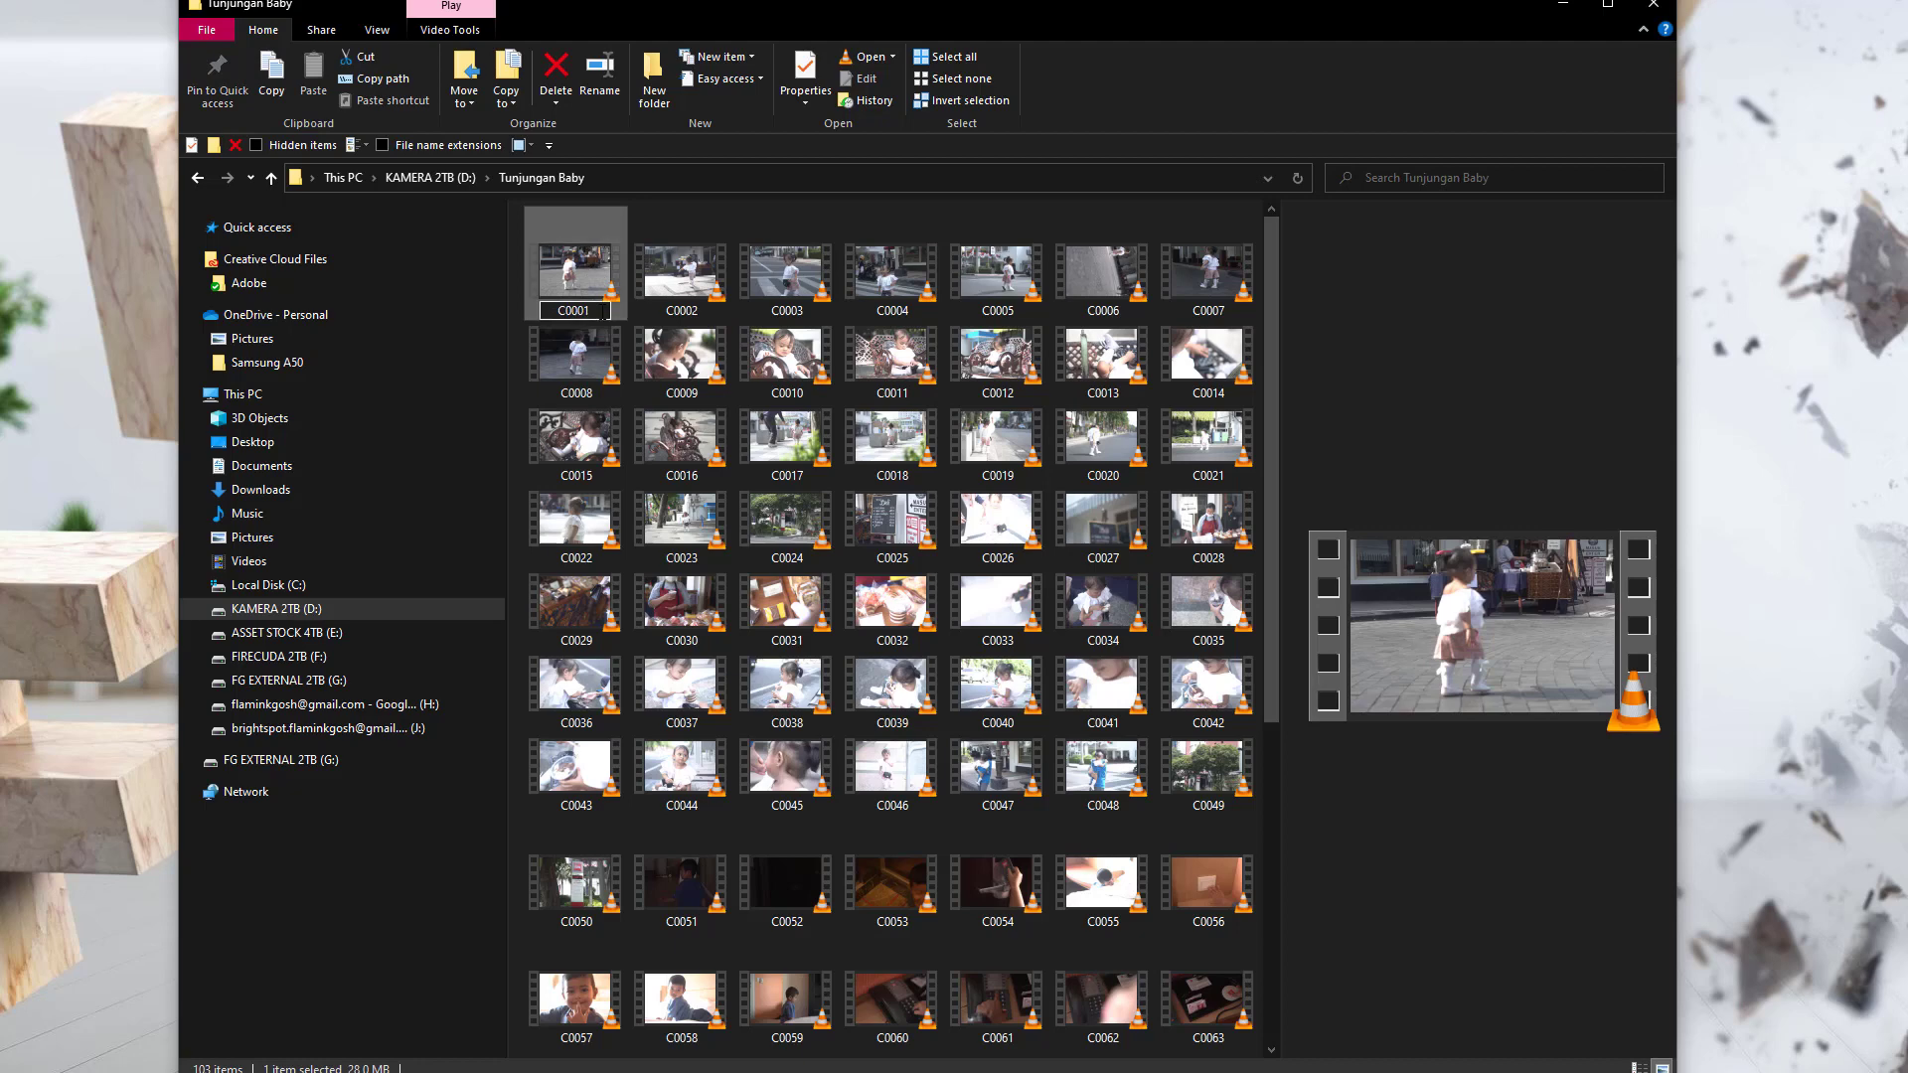
text(kdsjfghsdfkgjhgf)
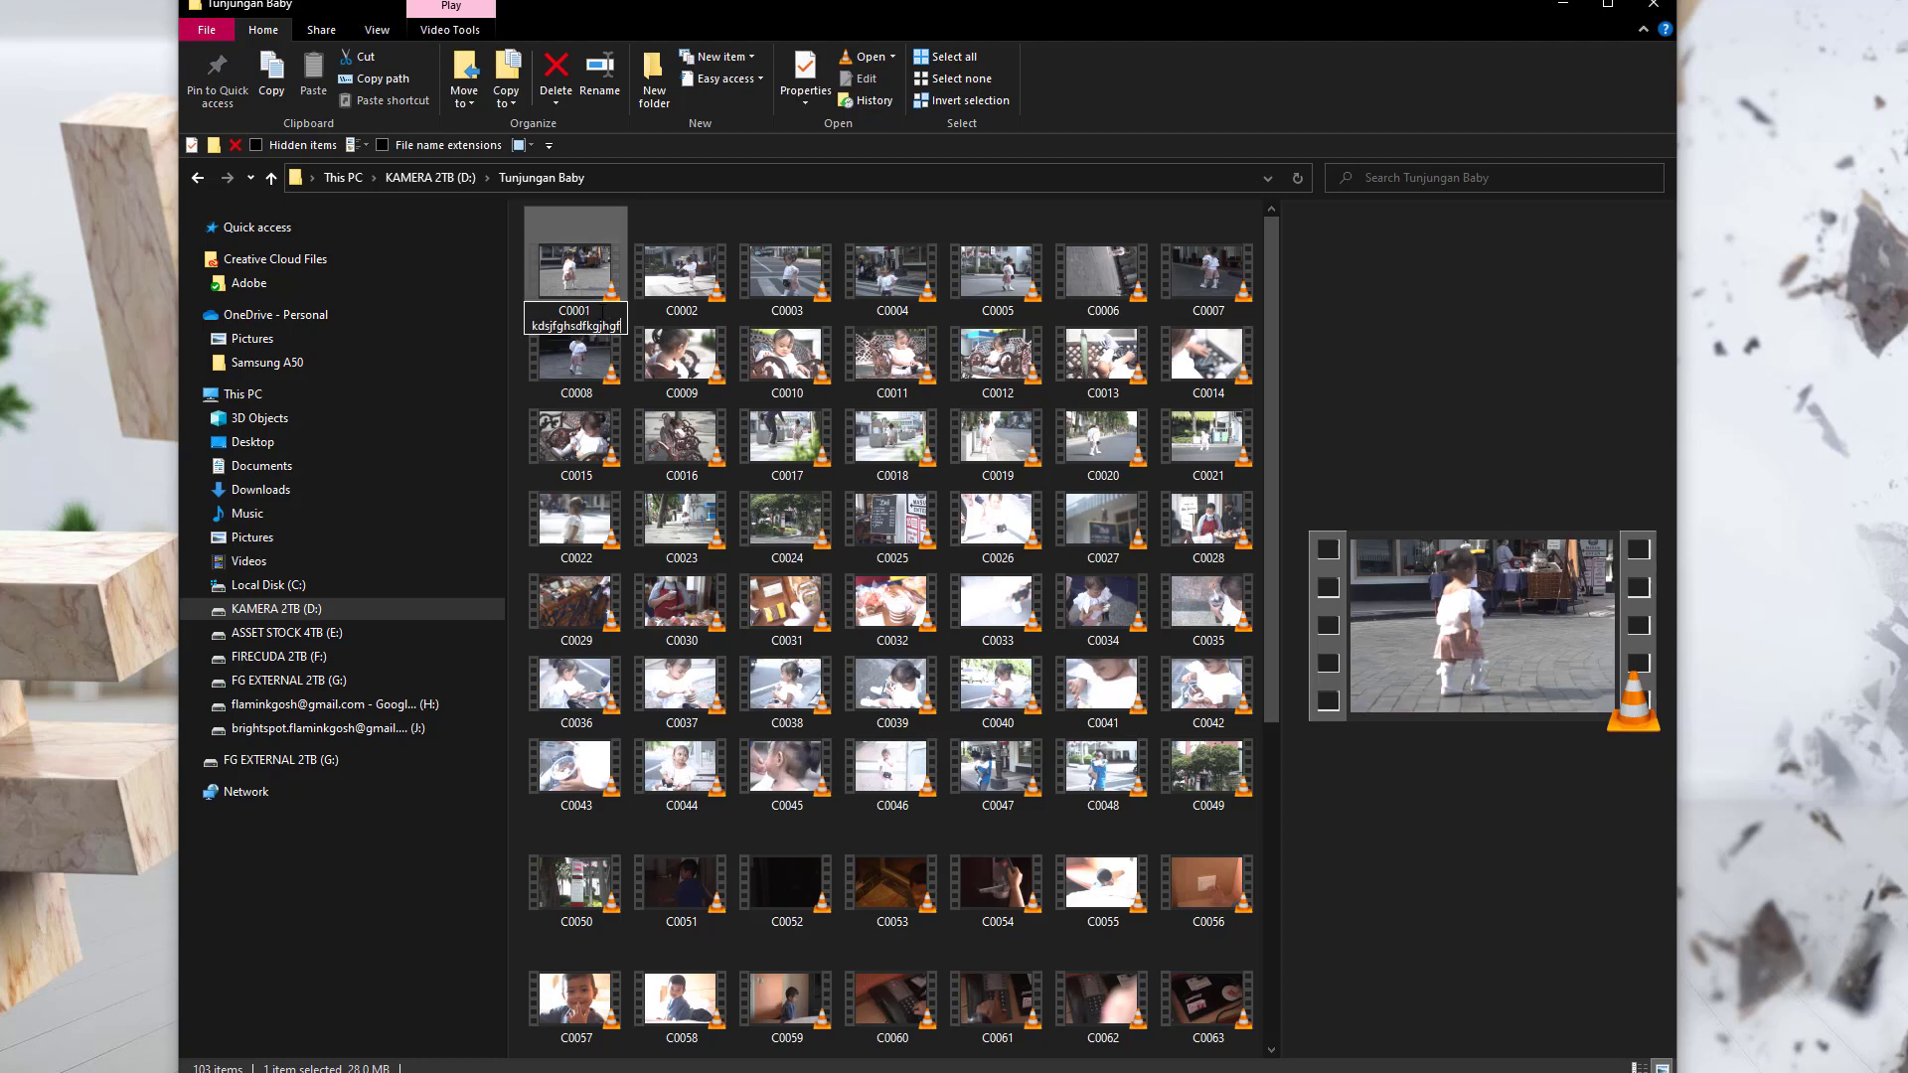
key(BackSpace)
key(BackSpace)
key(BackSpace)
key(BackSpace)
key(BackSpace)
key(BackSpace)
key(BackSpace)
key(BackSpace)
key(BackSpace)
key(BackSpace)
key(BackSpace)
key(BackSpace)
key(BackSpace)
key(BackSpace)
key(BackSpace)
key(BackSpace)
key(BackSpace)
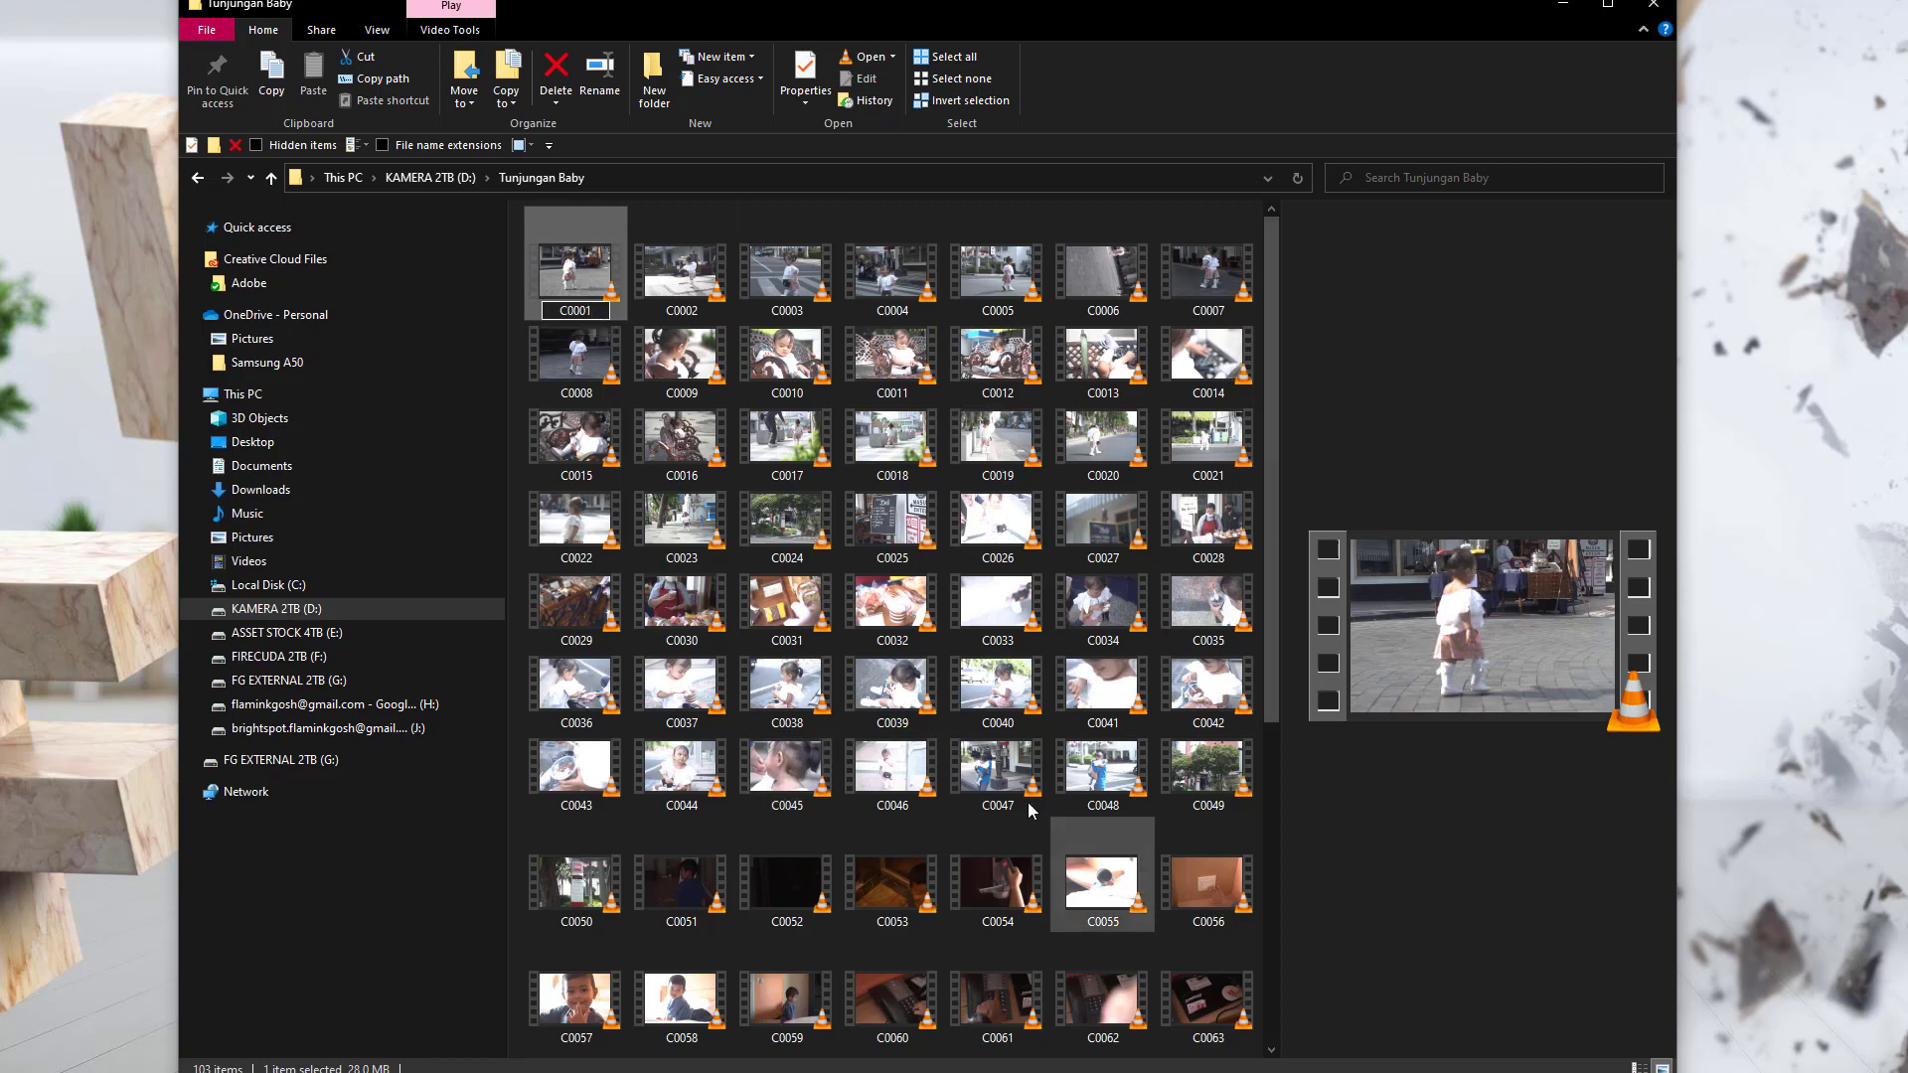
key(Return)
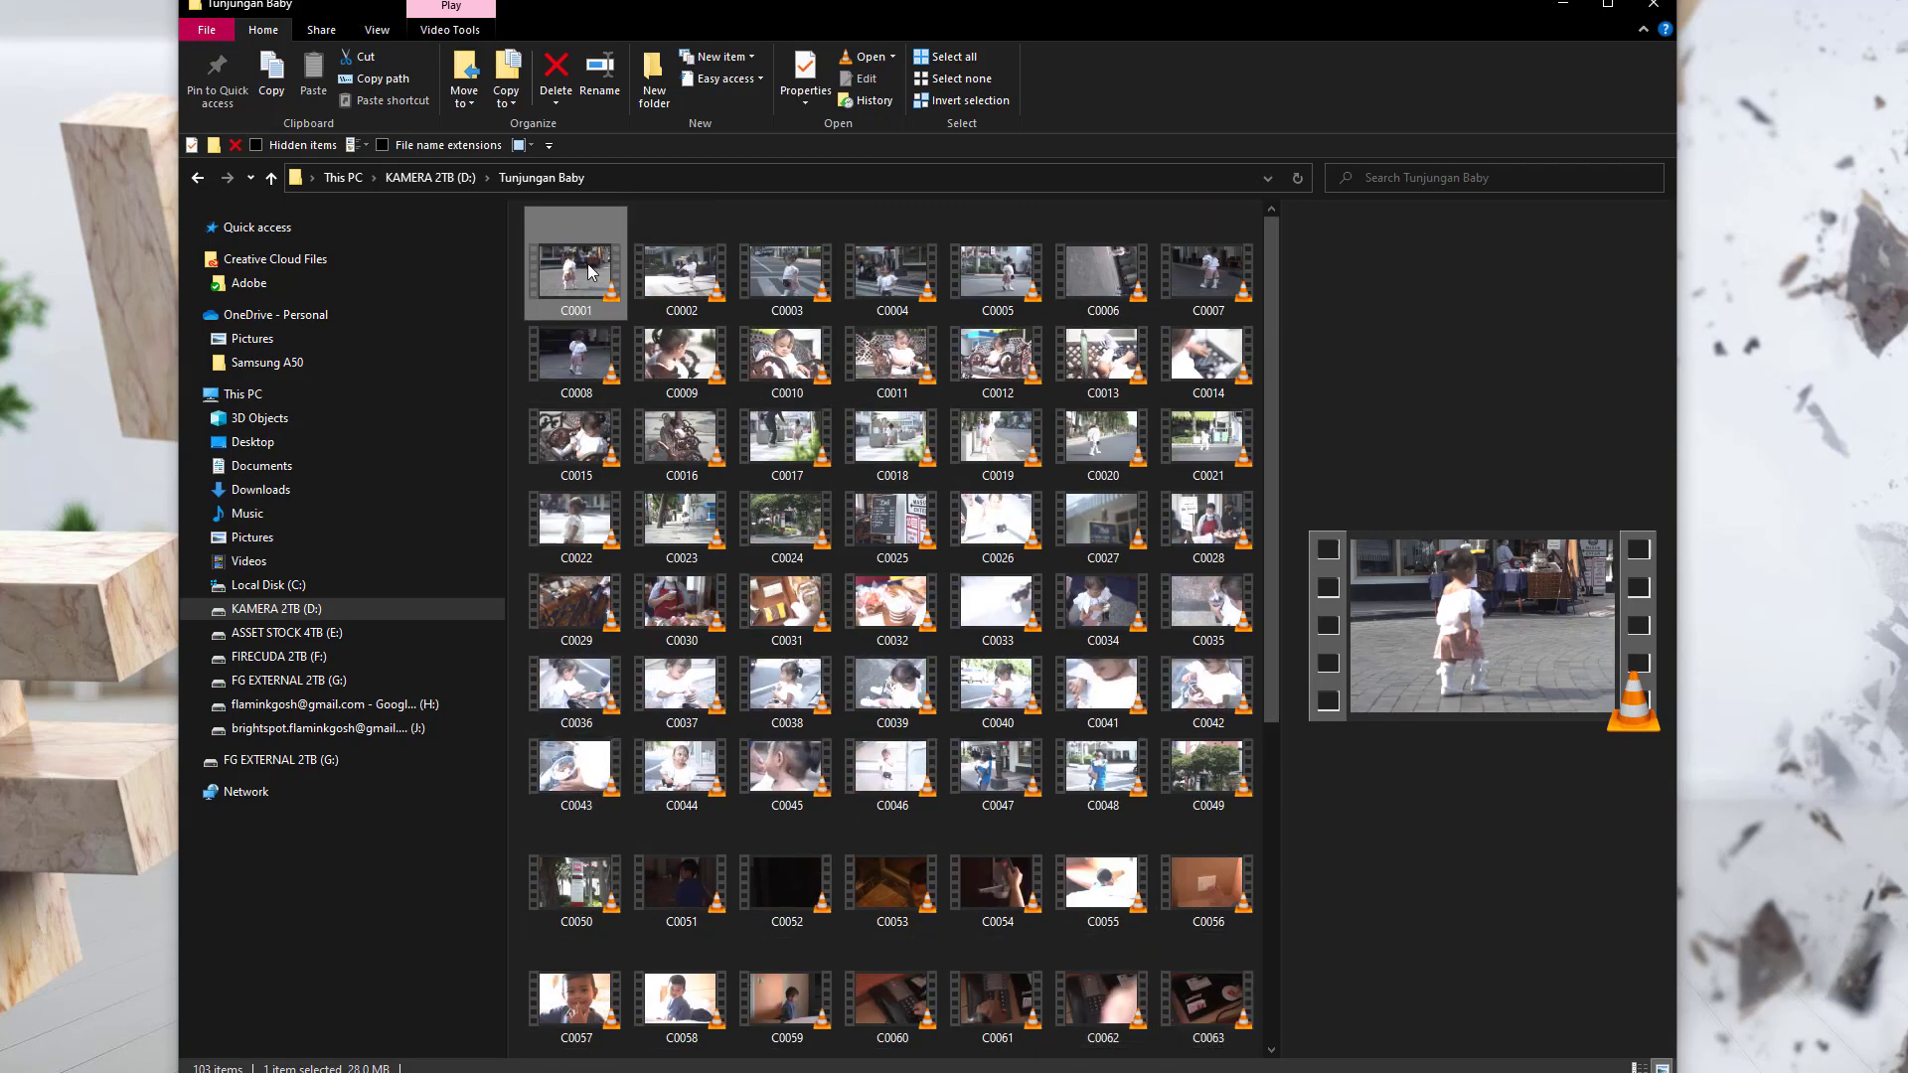
Examine the two groups of clips by selecting C0001 through C0046 and C0049 through C0103 separately
scroll(1090, 808, down, 5)
click(1141, 1016)
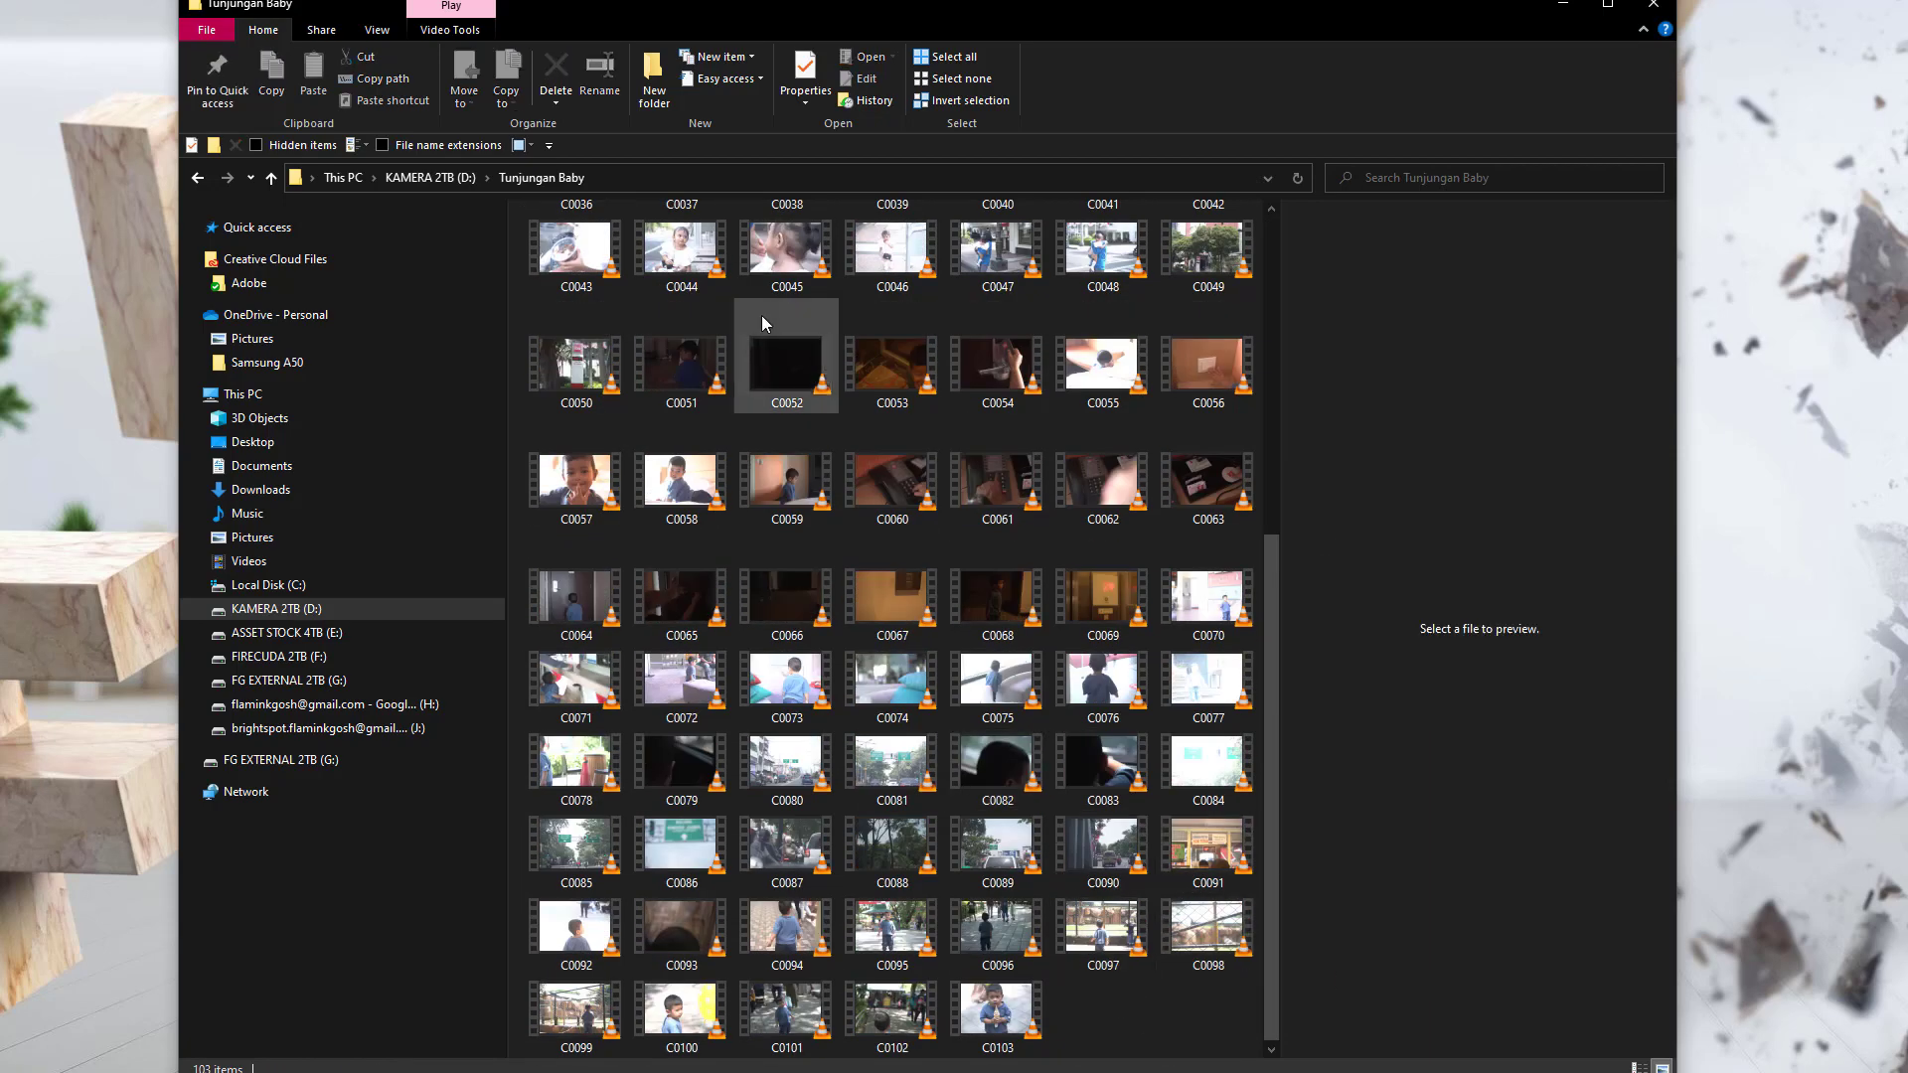
scroll(974, 358, up, 5)
shift+click(892, 770)
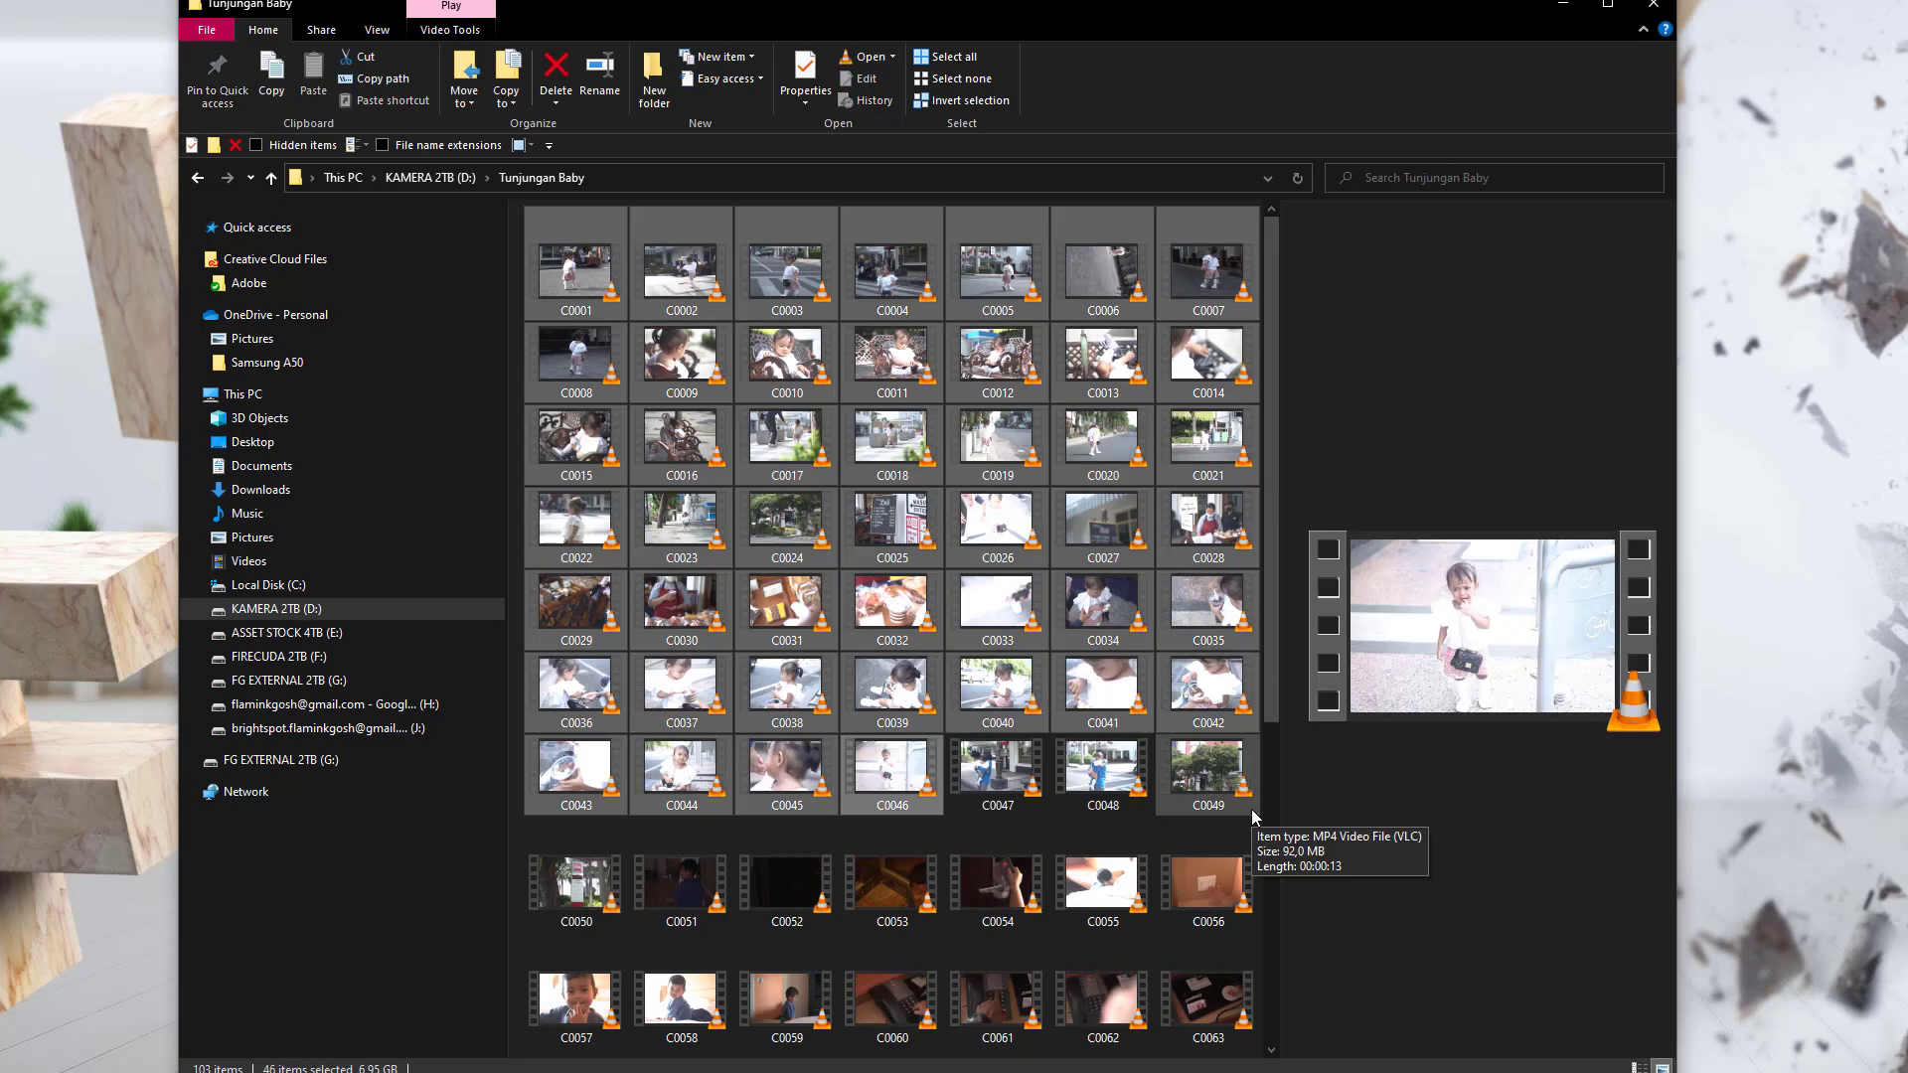
click(1239, 809)
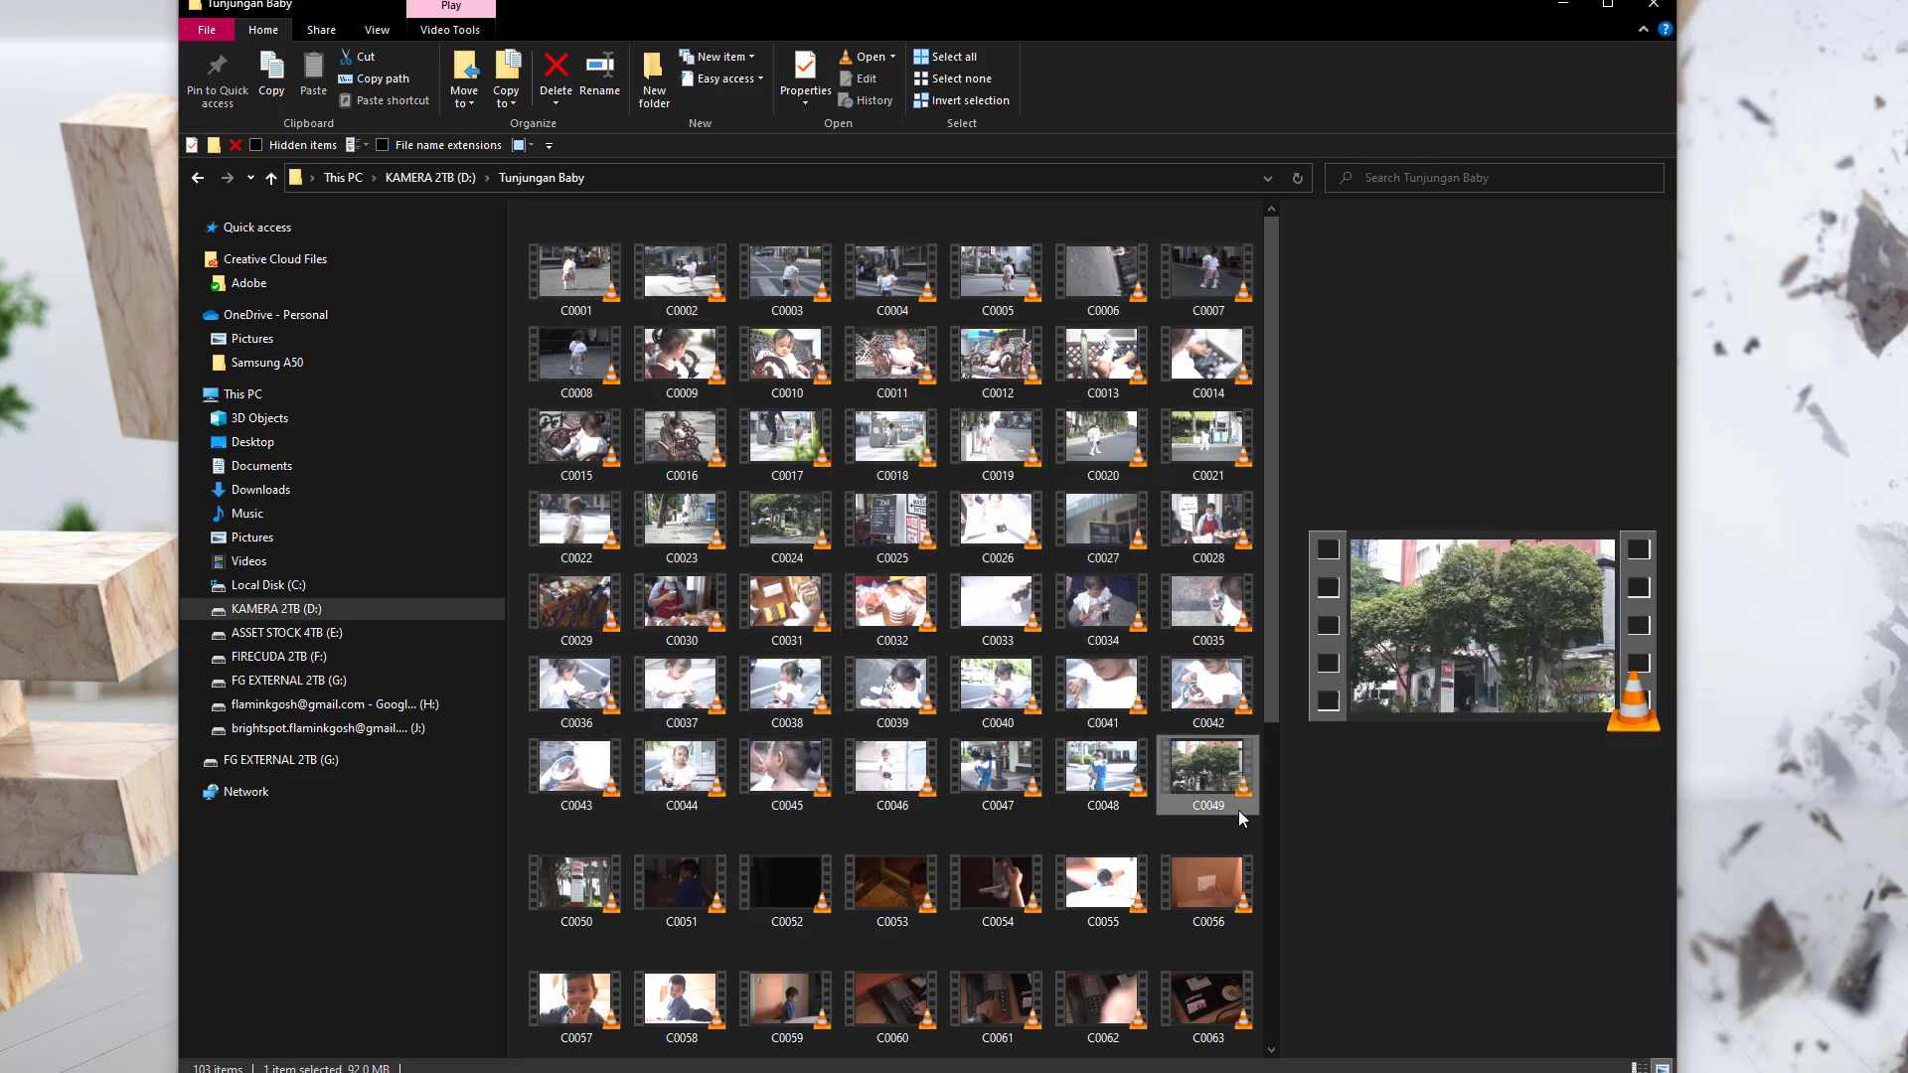
scroll(1238, 809, down, 5)
shift+click(989, 1012)
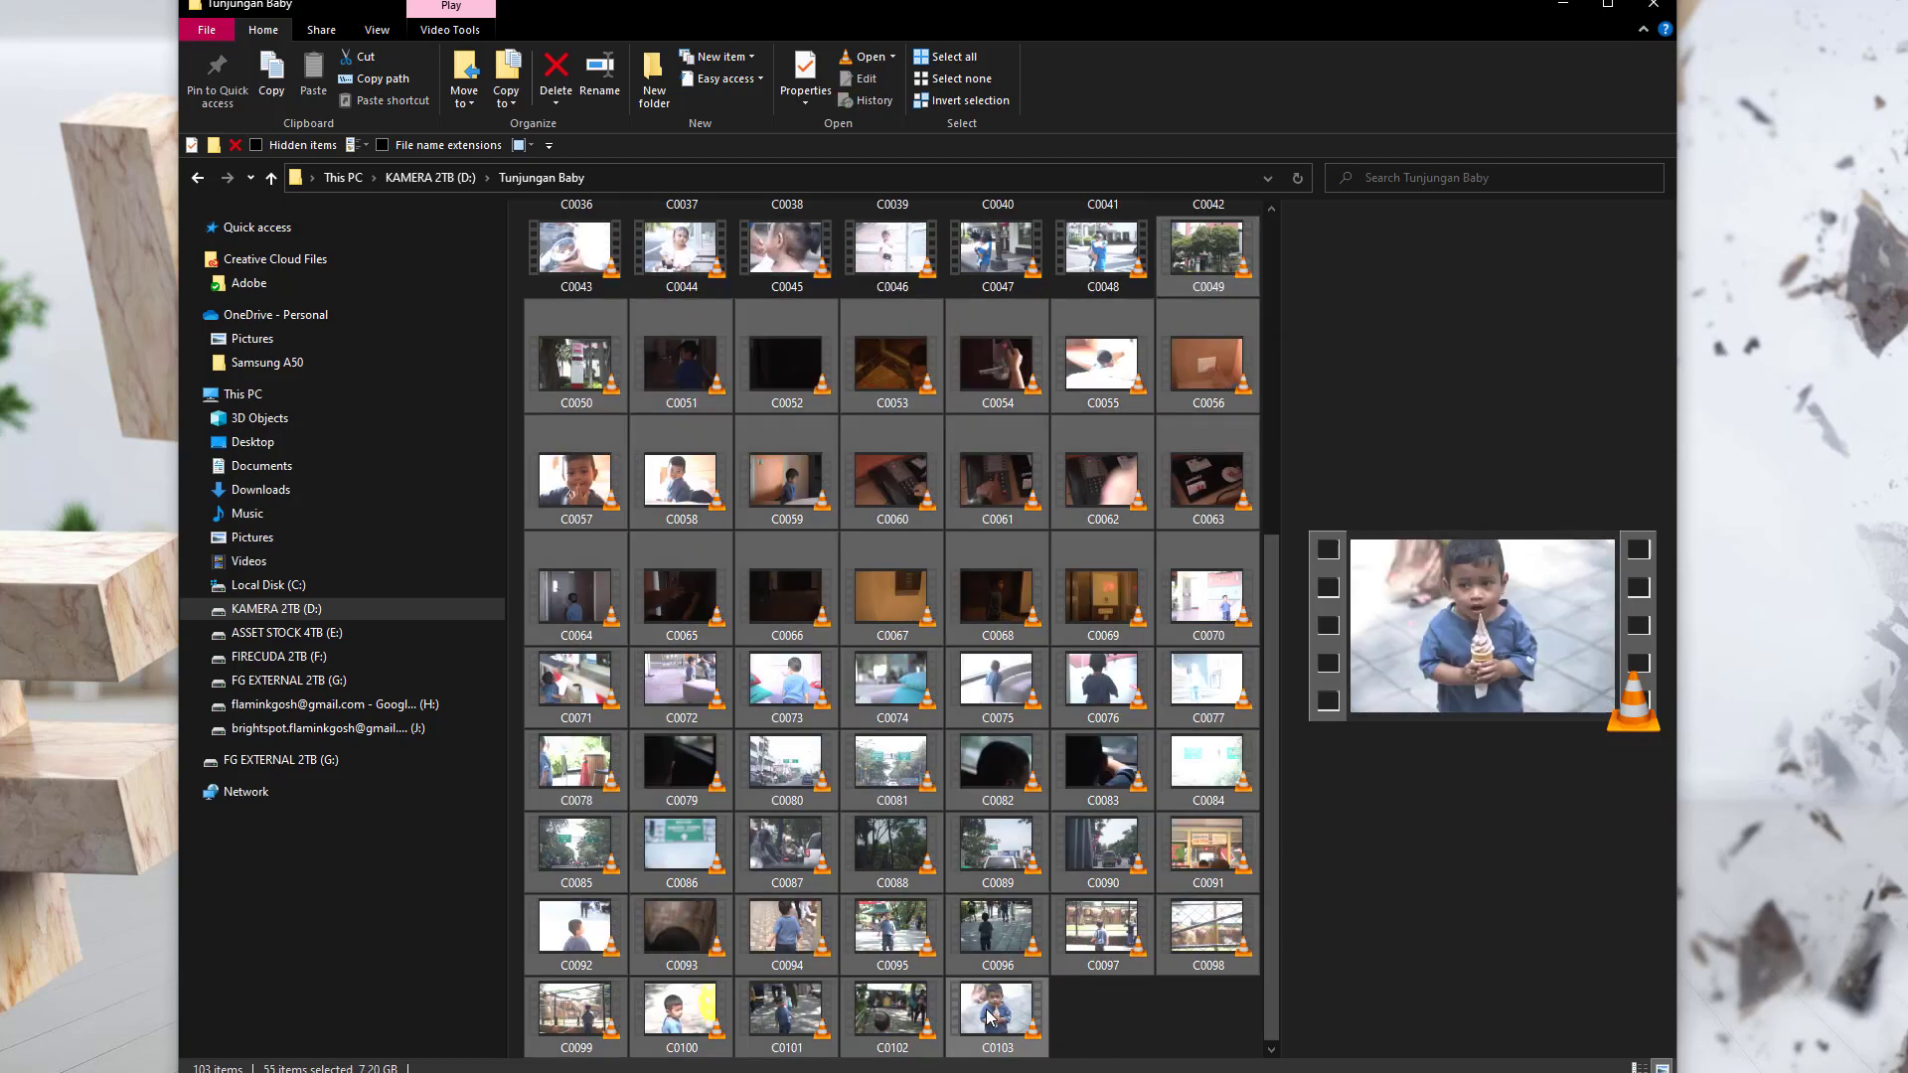
click(1168, 1012)
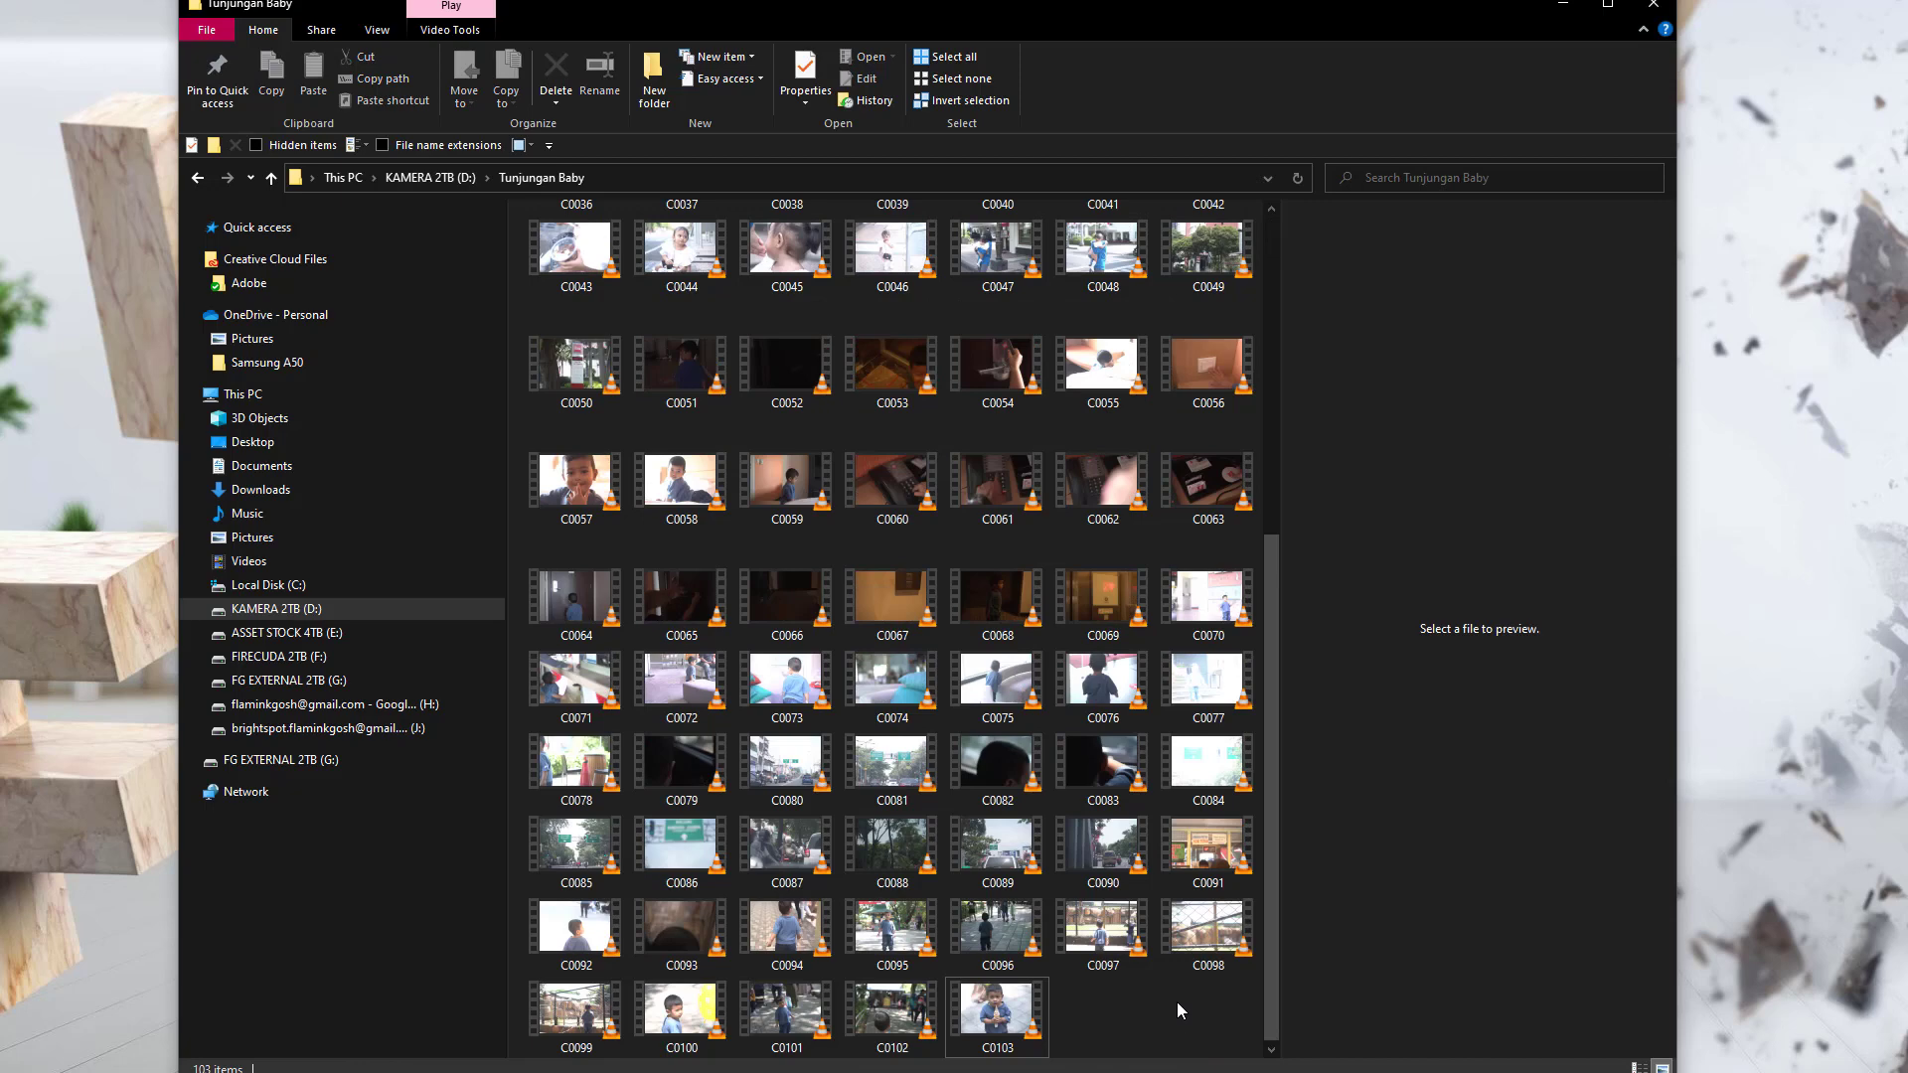
Create a folder named nama inside Tunjungan Baby
scroll(894, 636, up, 5)
click(579, 266)
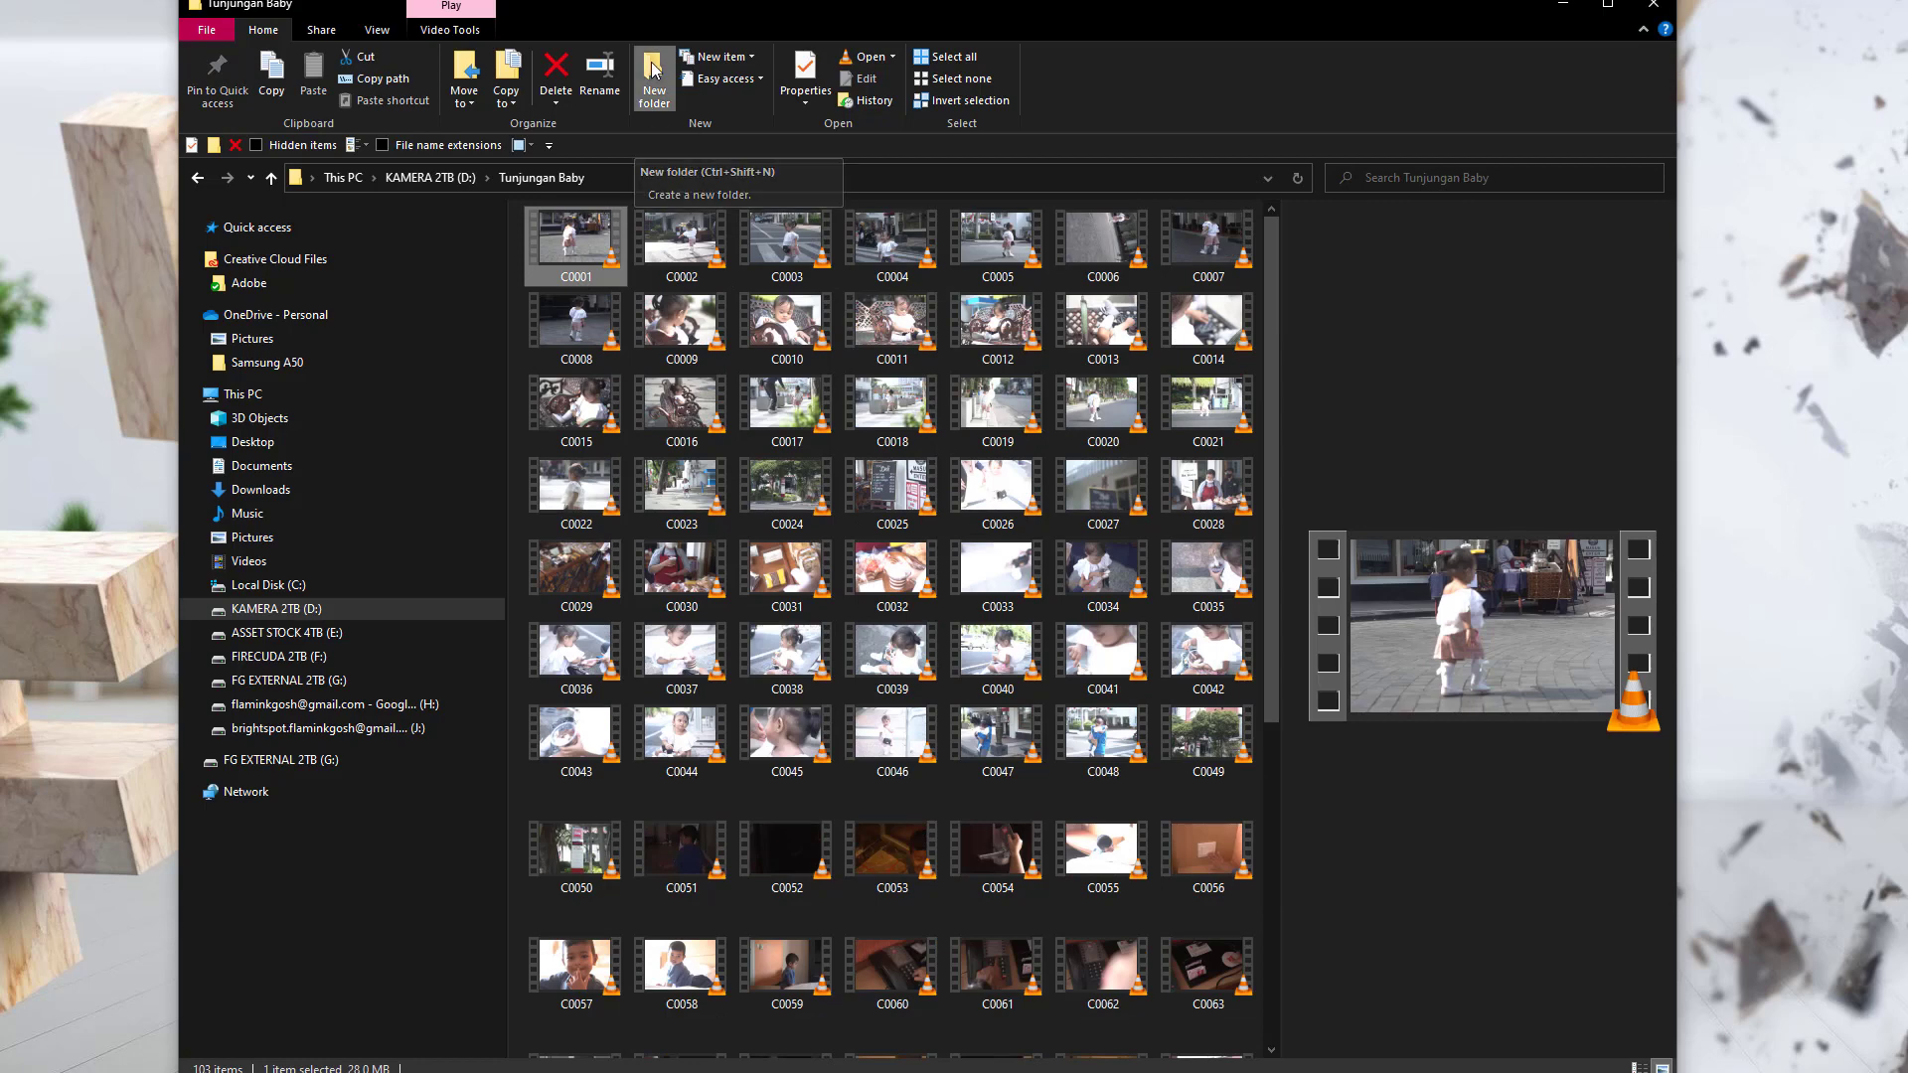
click(652, 68)
text(nama)
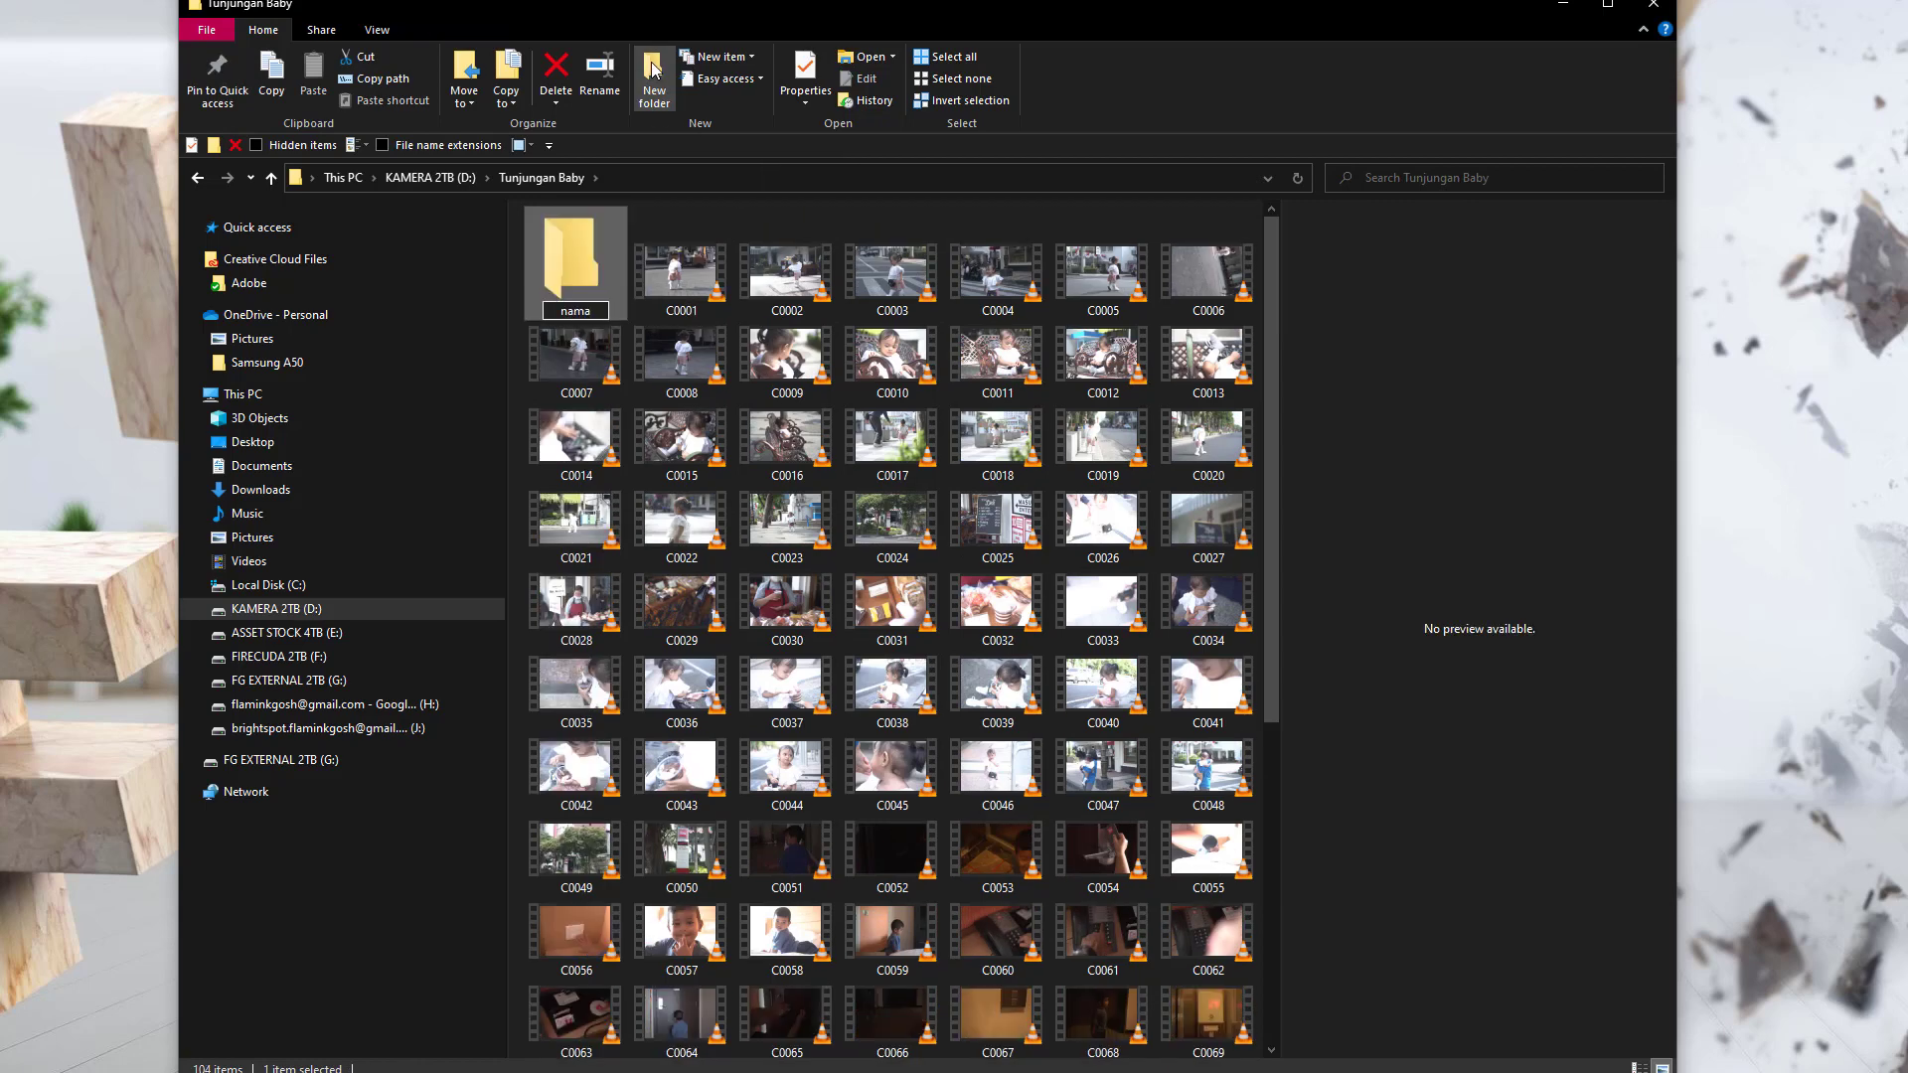
key(Return)
Move the C0001 clip into the nama folder, check that folder's contents and return to Tunjungan Baby
click(686, 283)
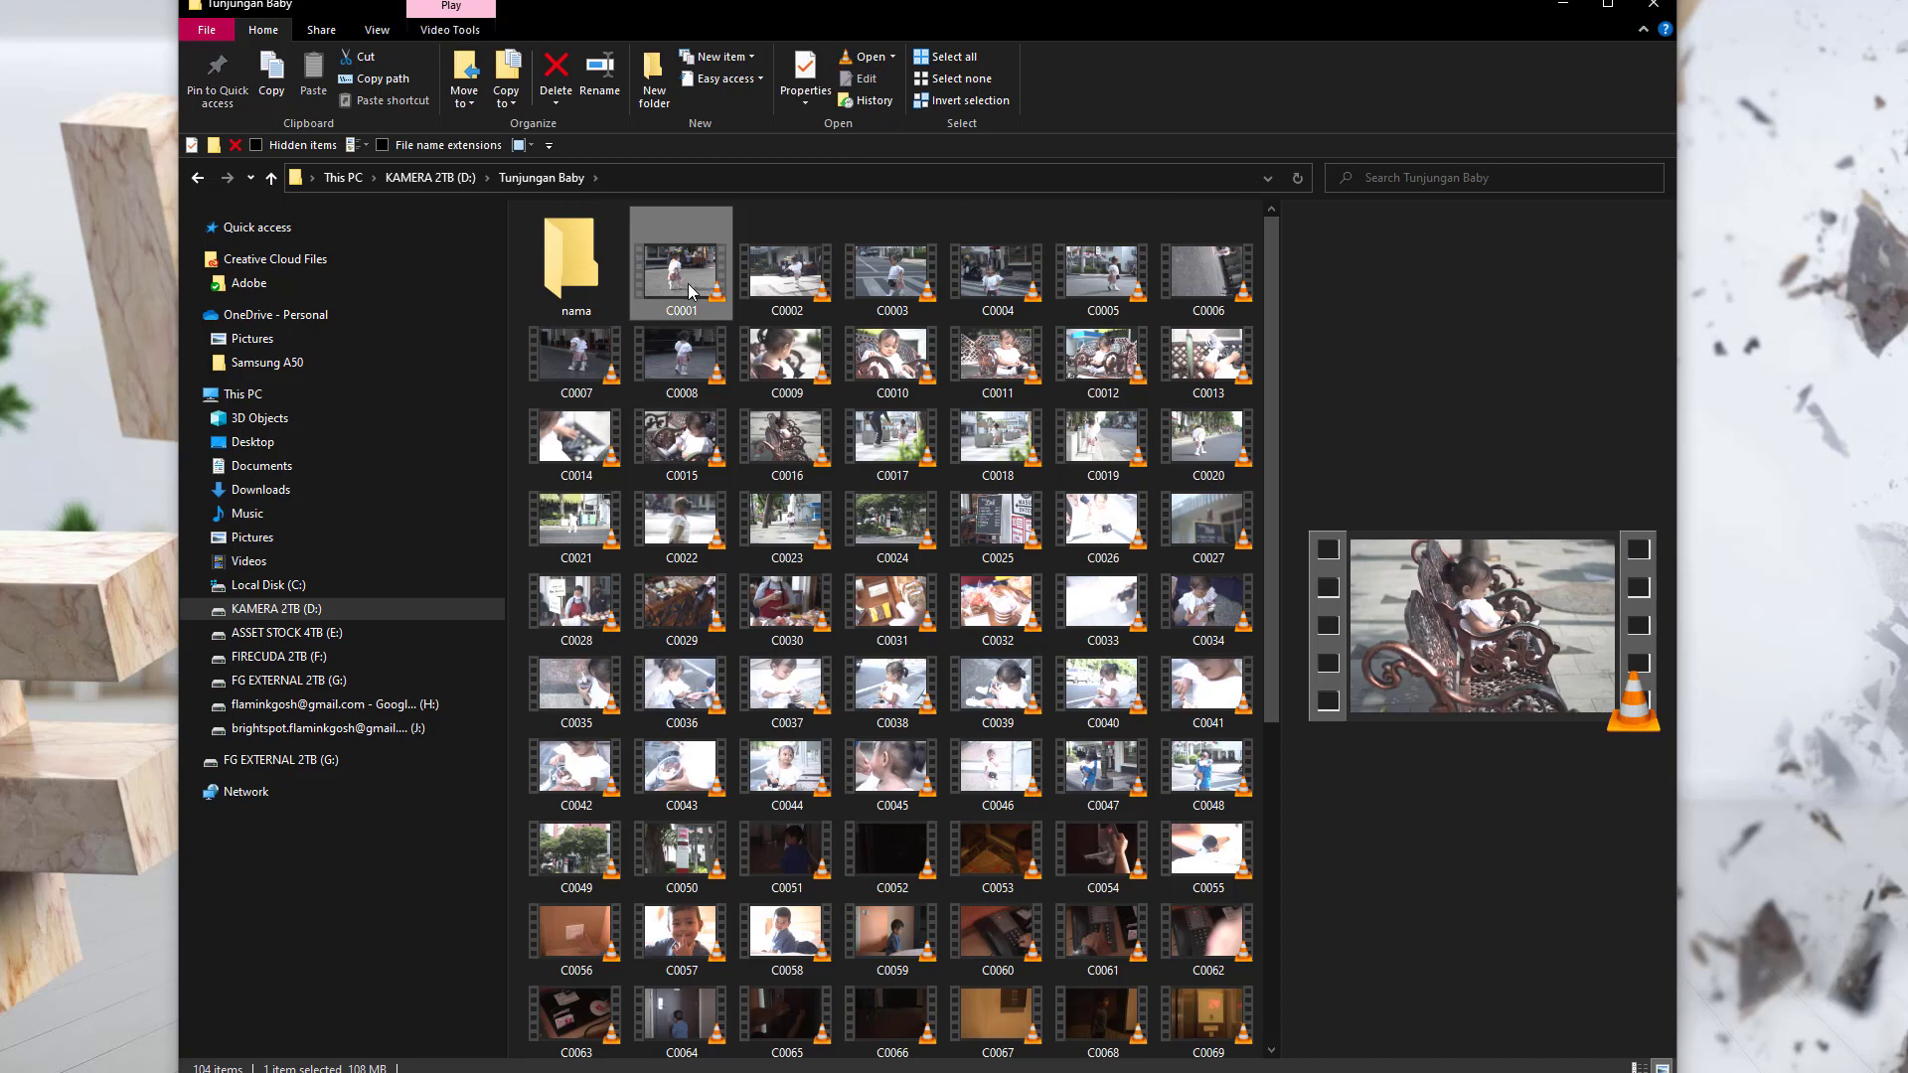
drag(690, 290, 579, 262)
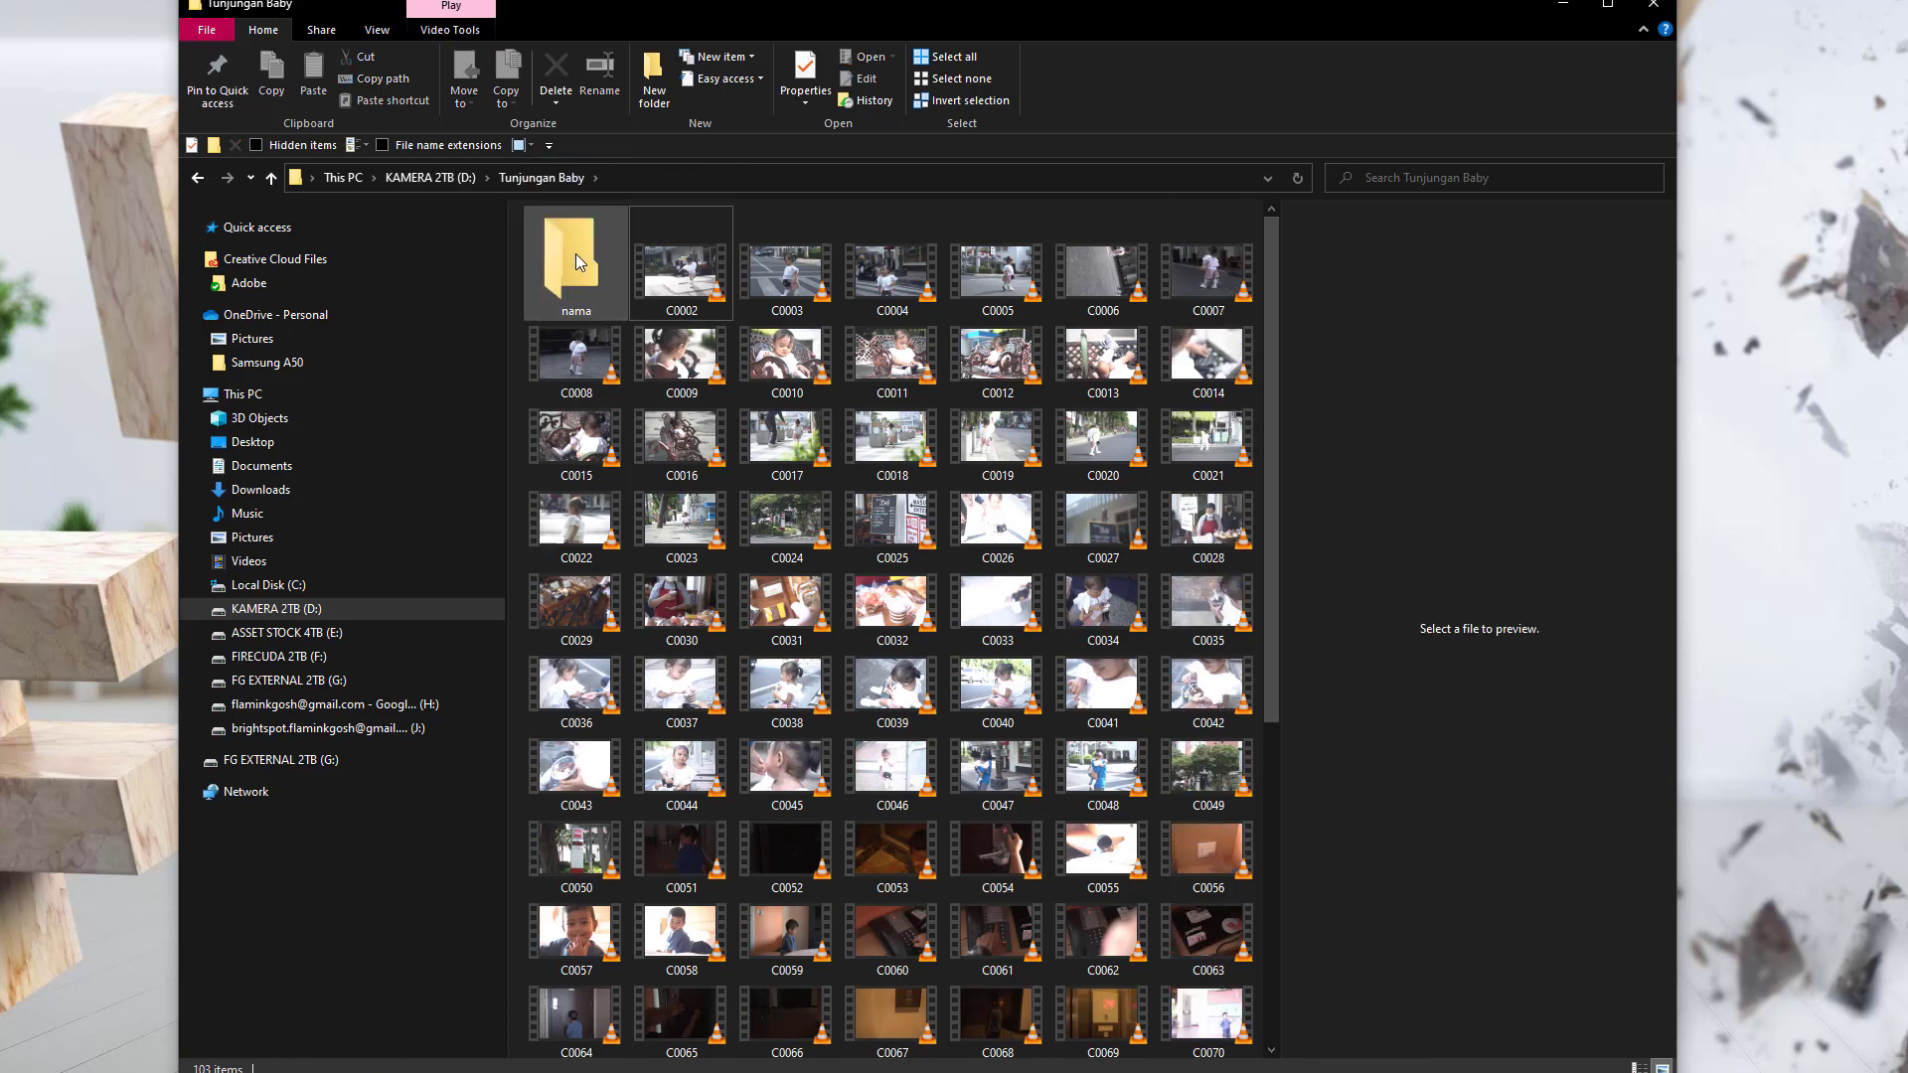
double_click(577, 260)
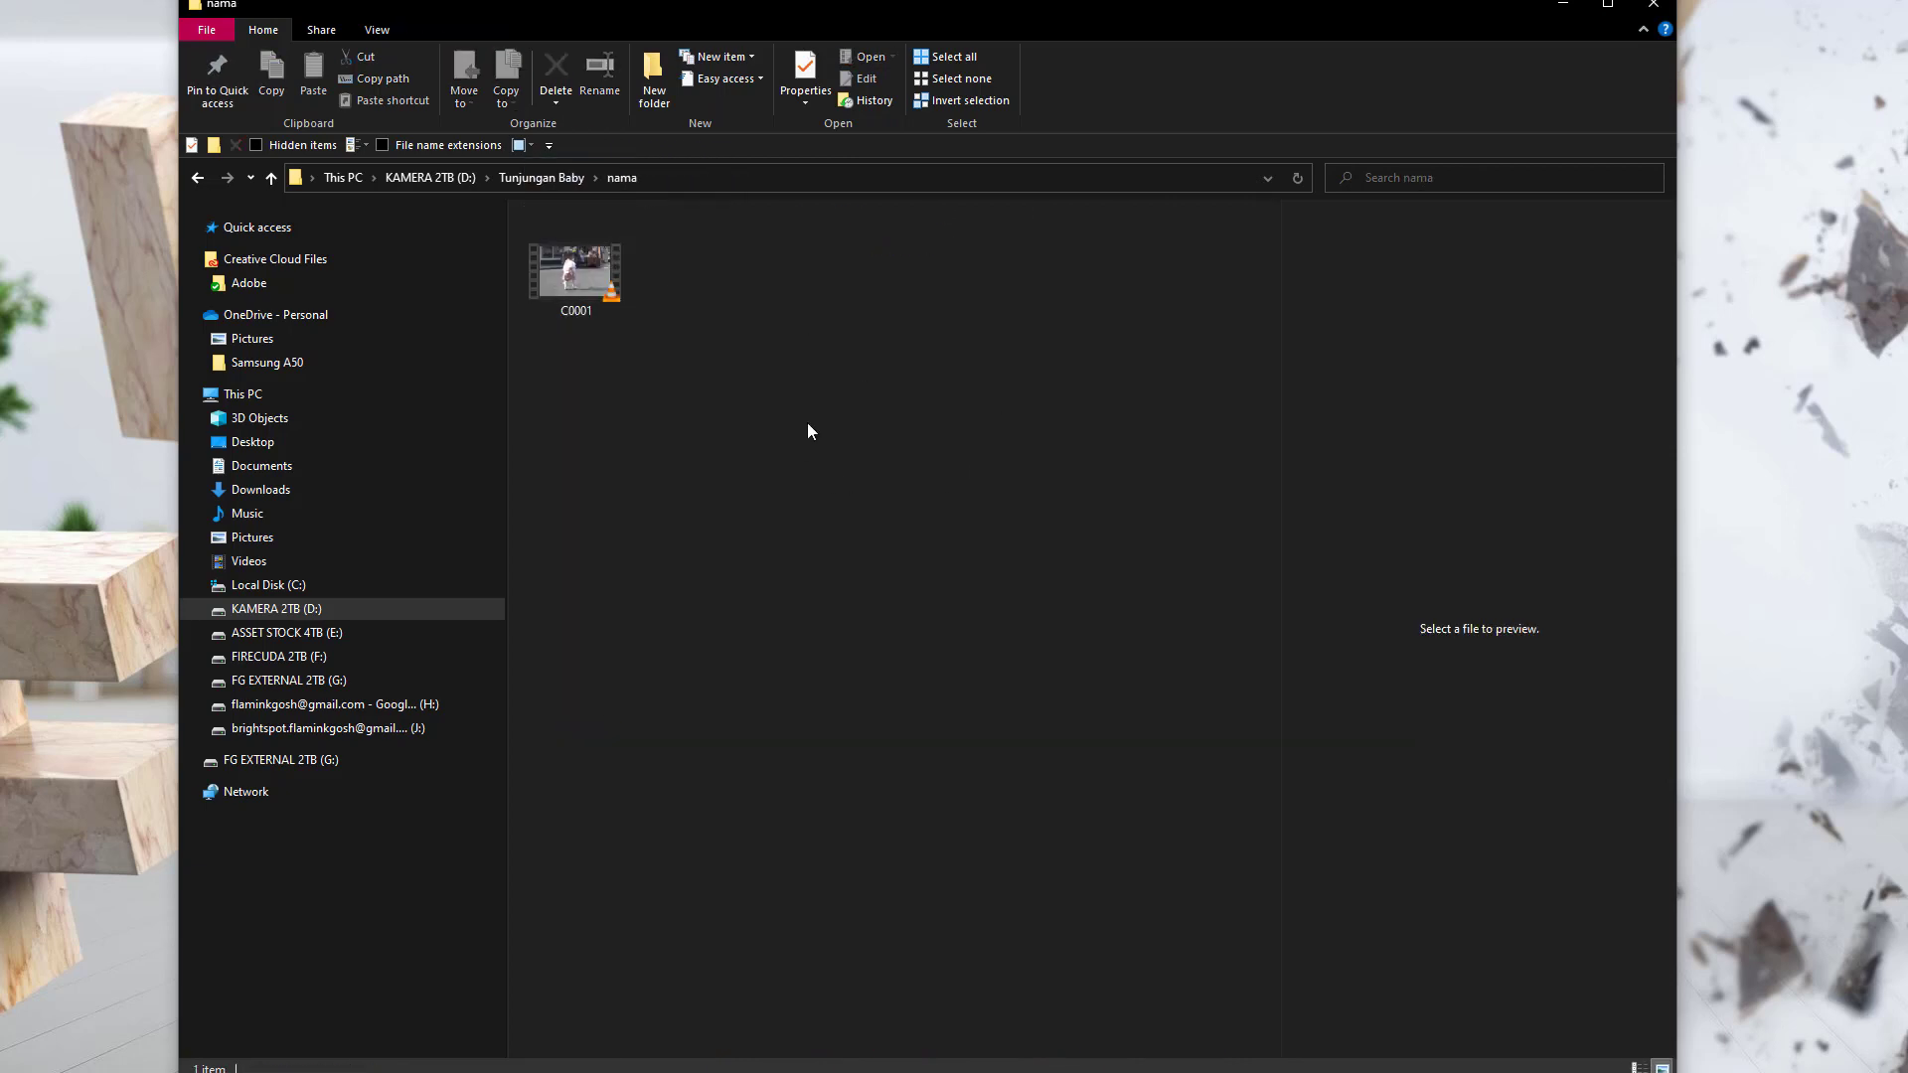
click(545, 177)
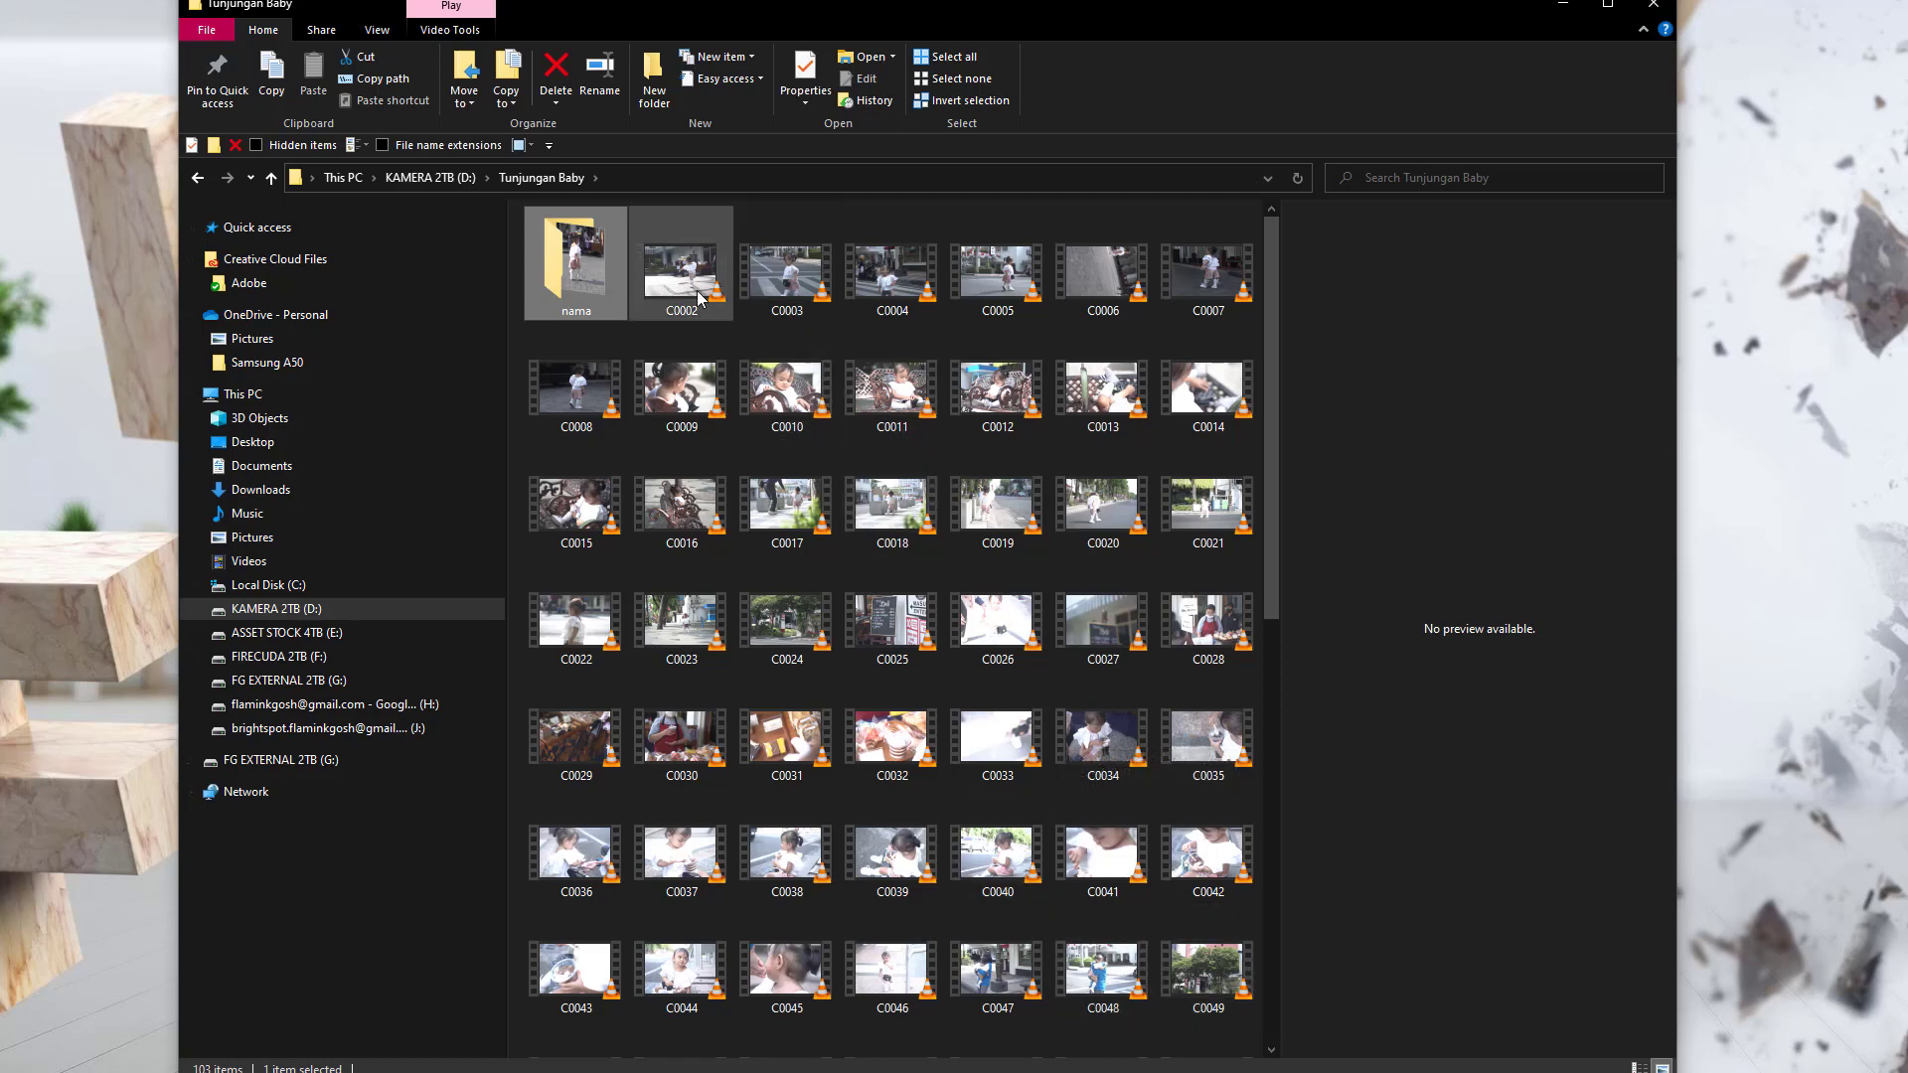
View the FileMenu Tools commands offered for the empty area of the Tunjungan Baby folder, and dismiss them
scroll(1214, 992, down, 10)
click(1164, 1021)
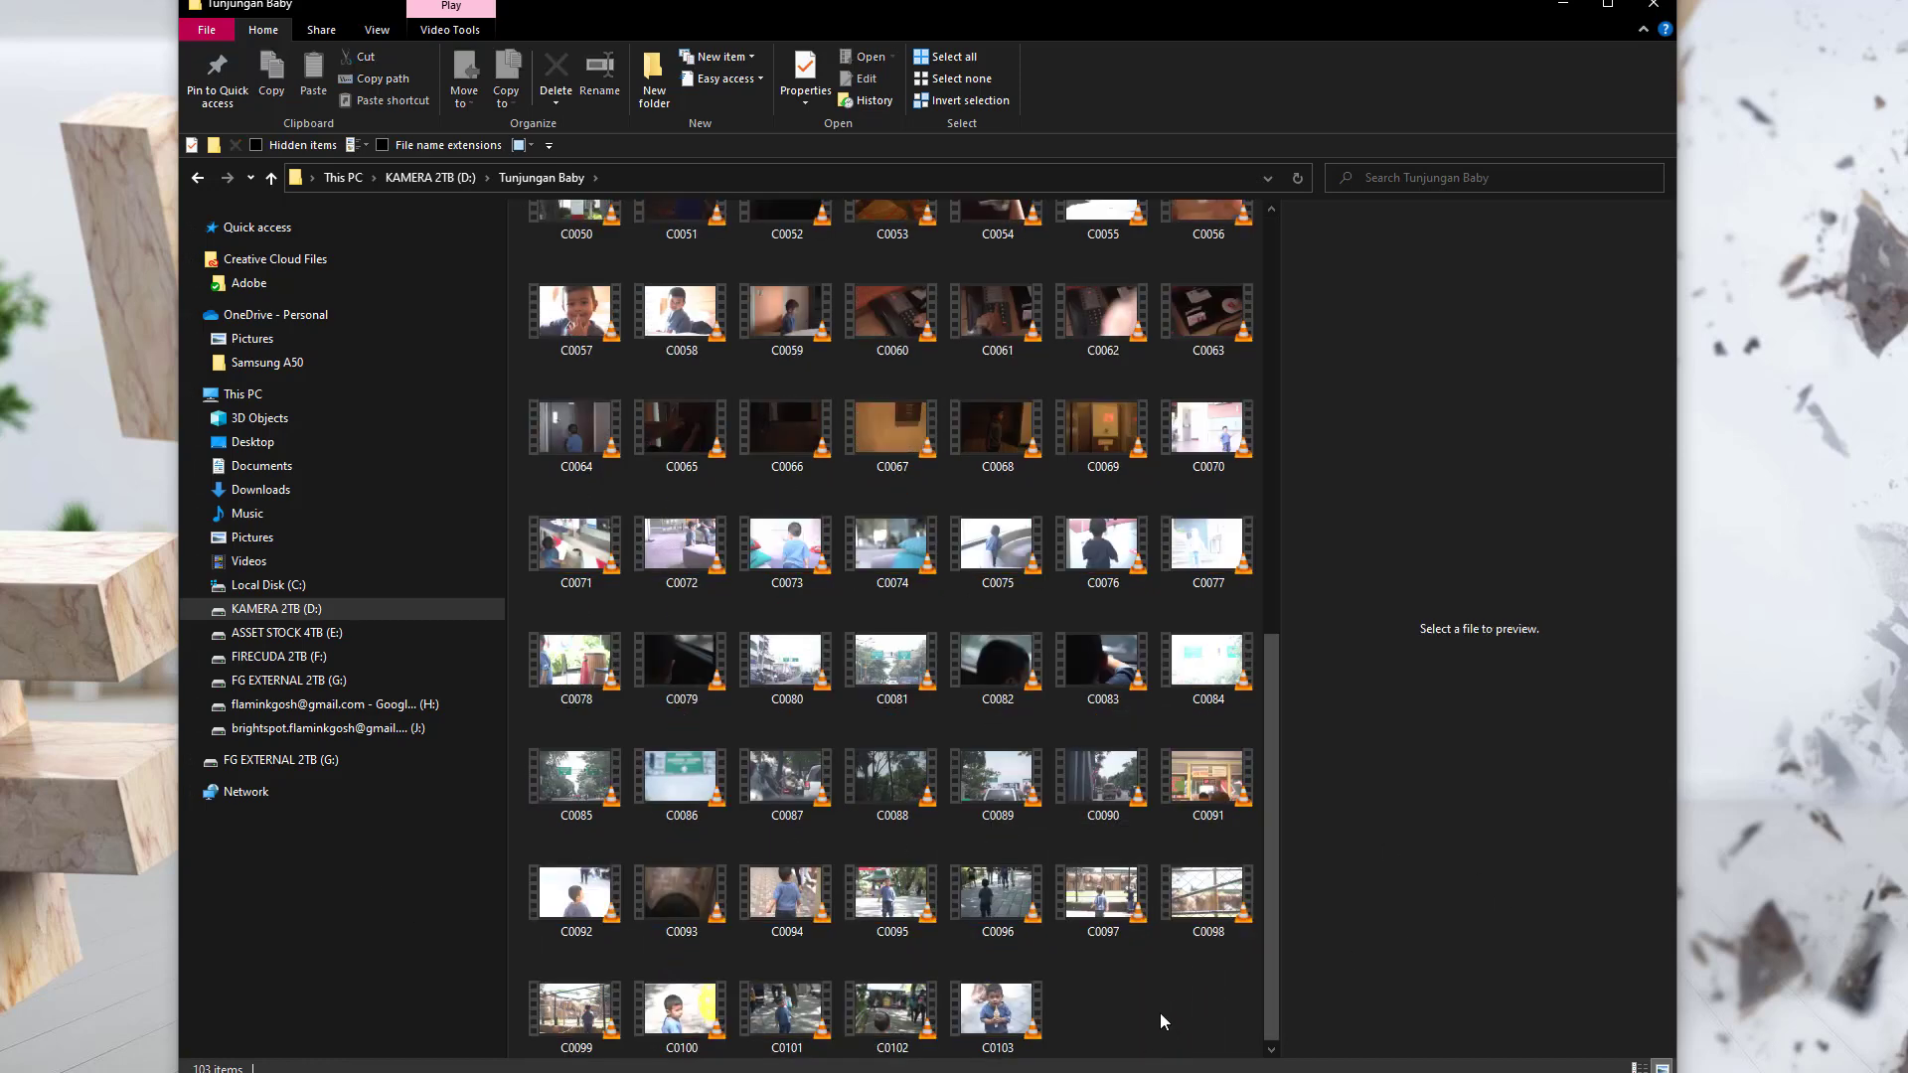
right_click(1163, 1021)
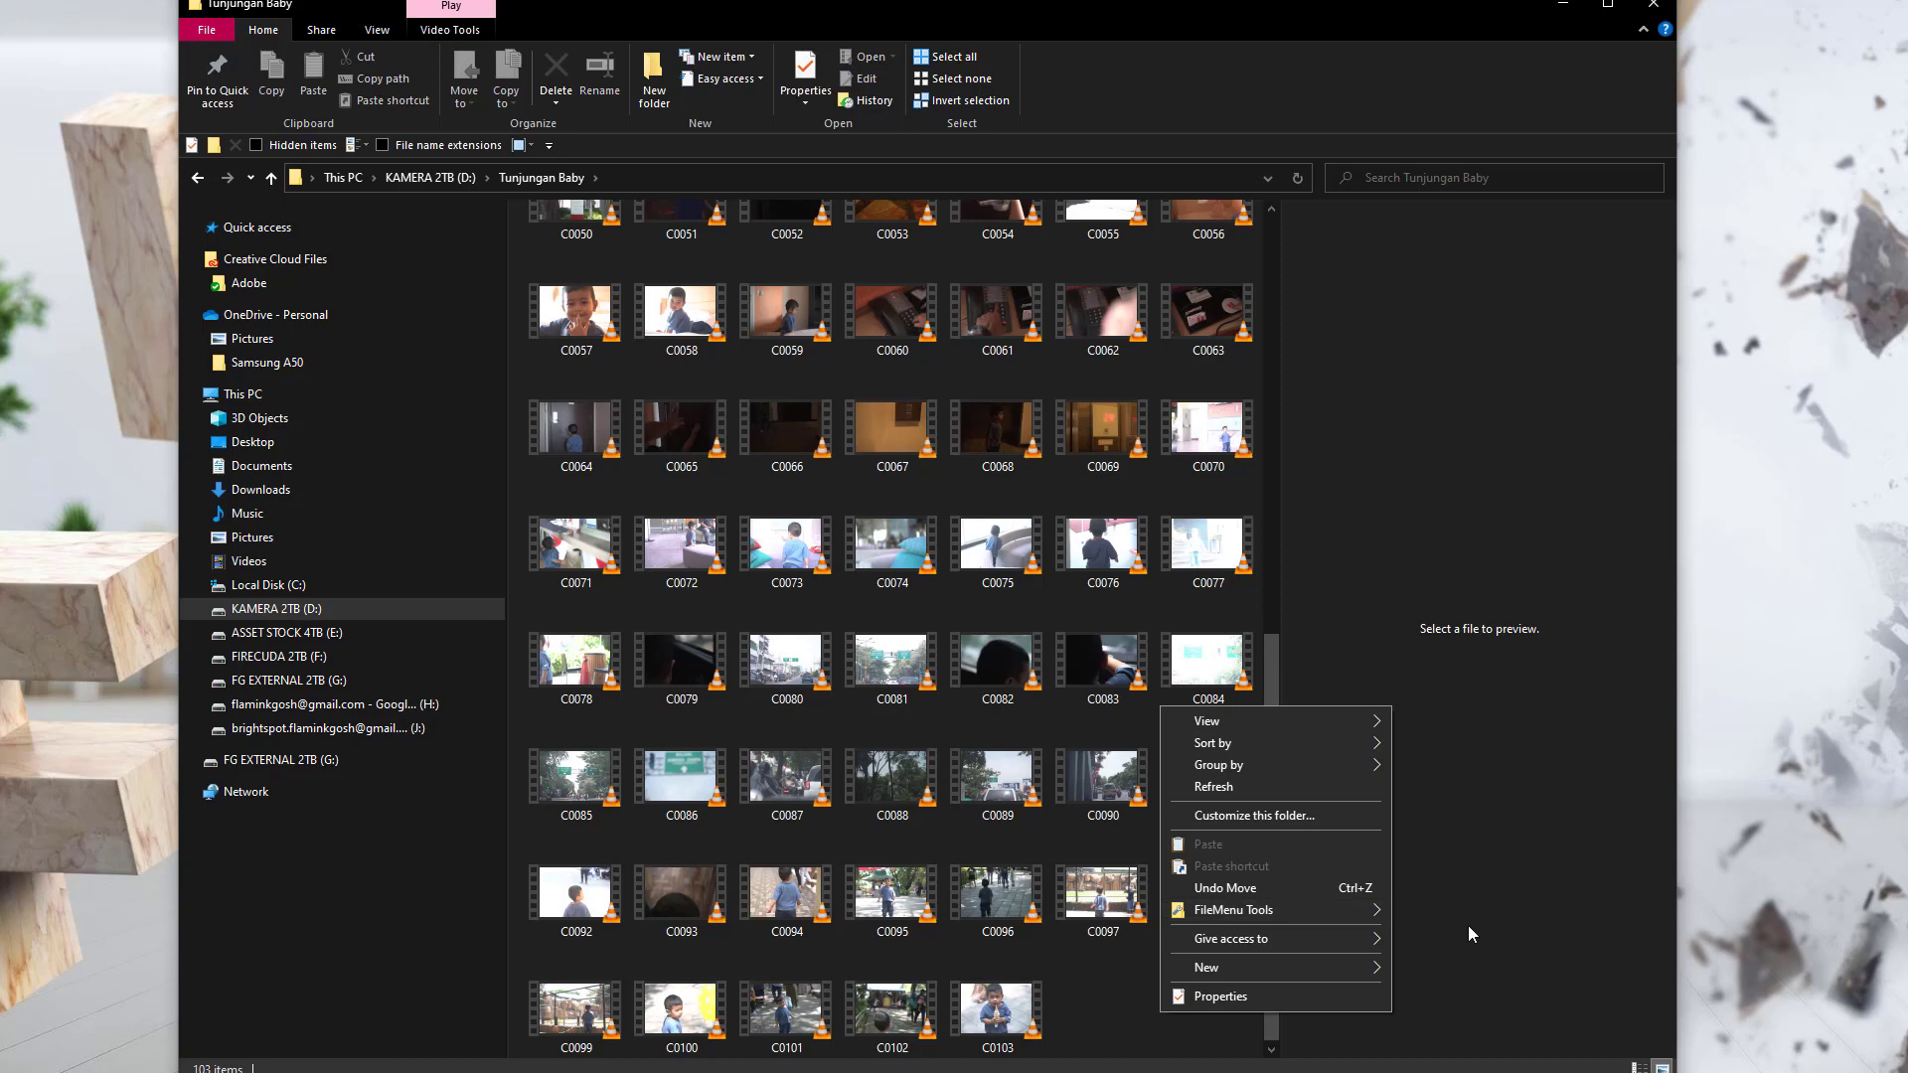
mouse_move(1274, 912)
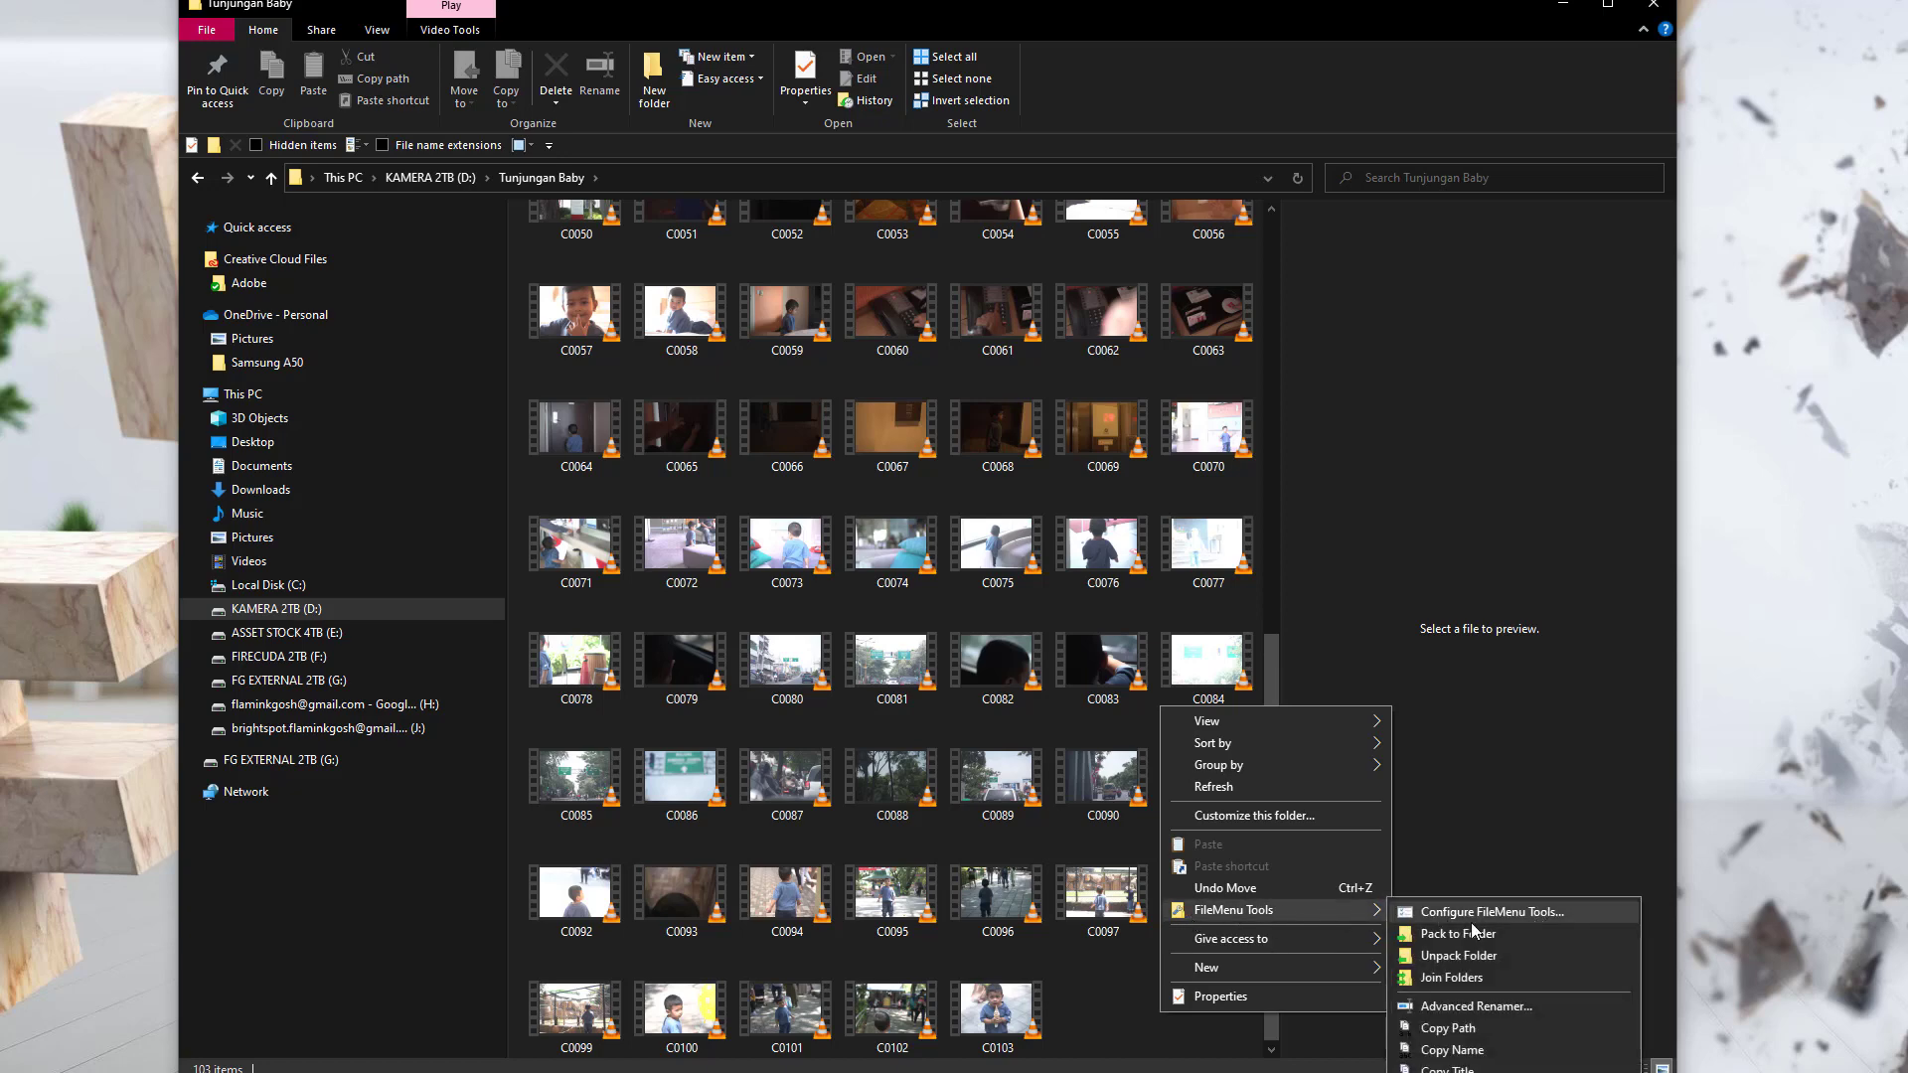
click(1477, 810)
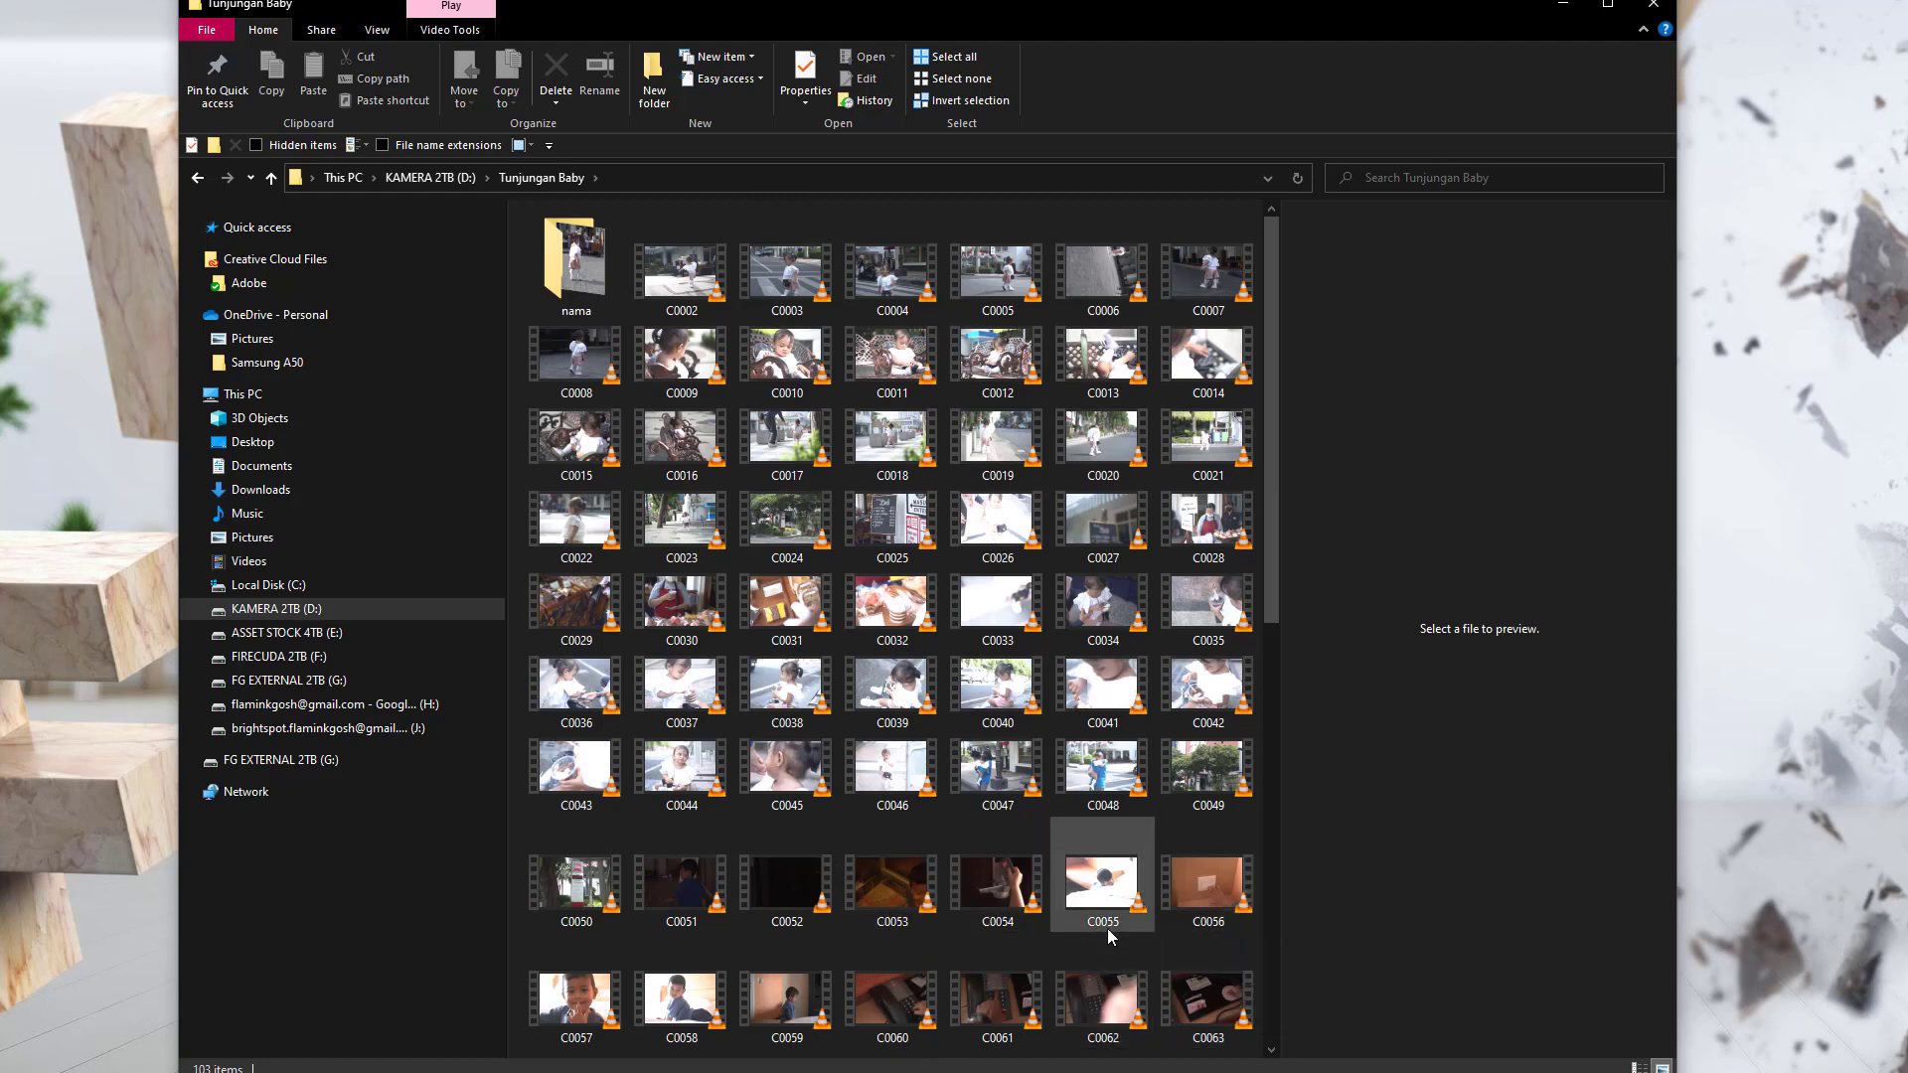
click(705, 293)
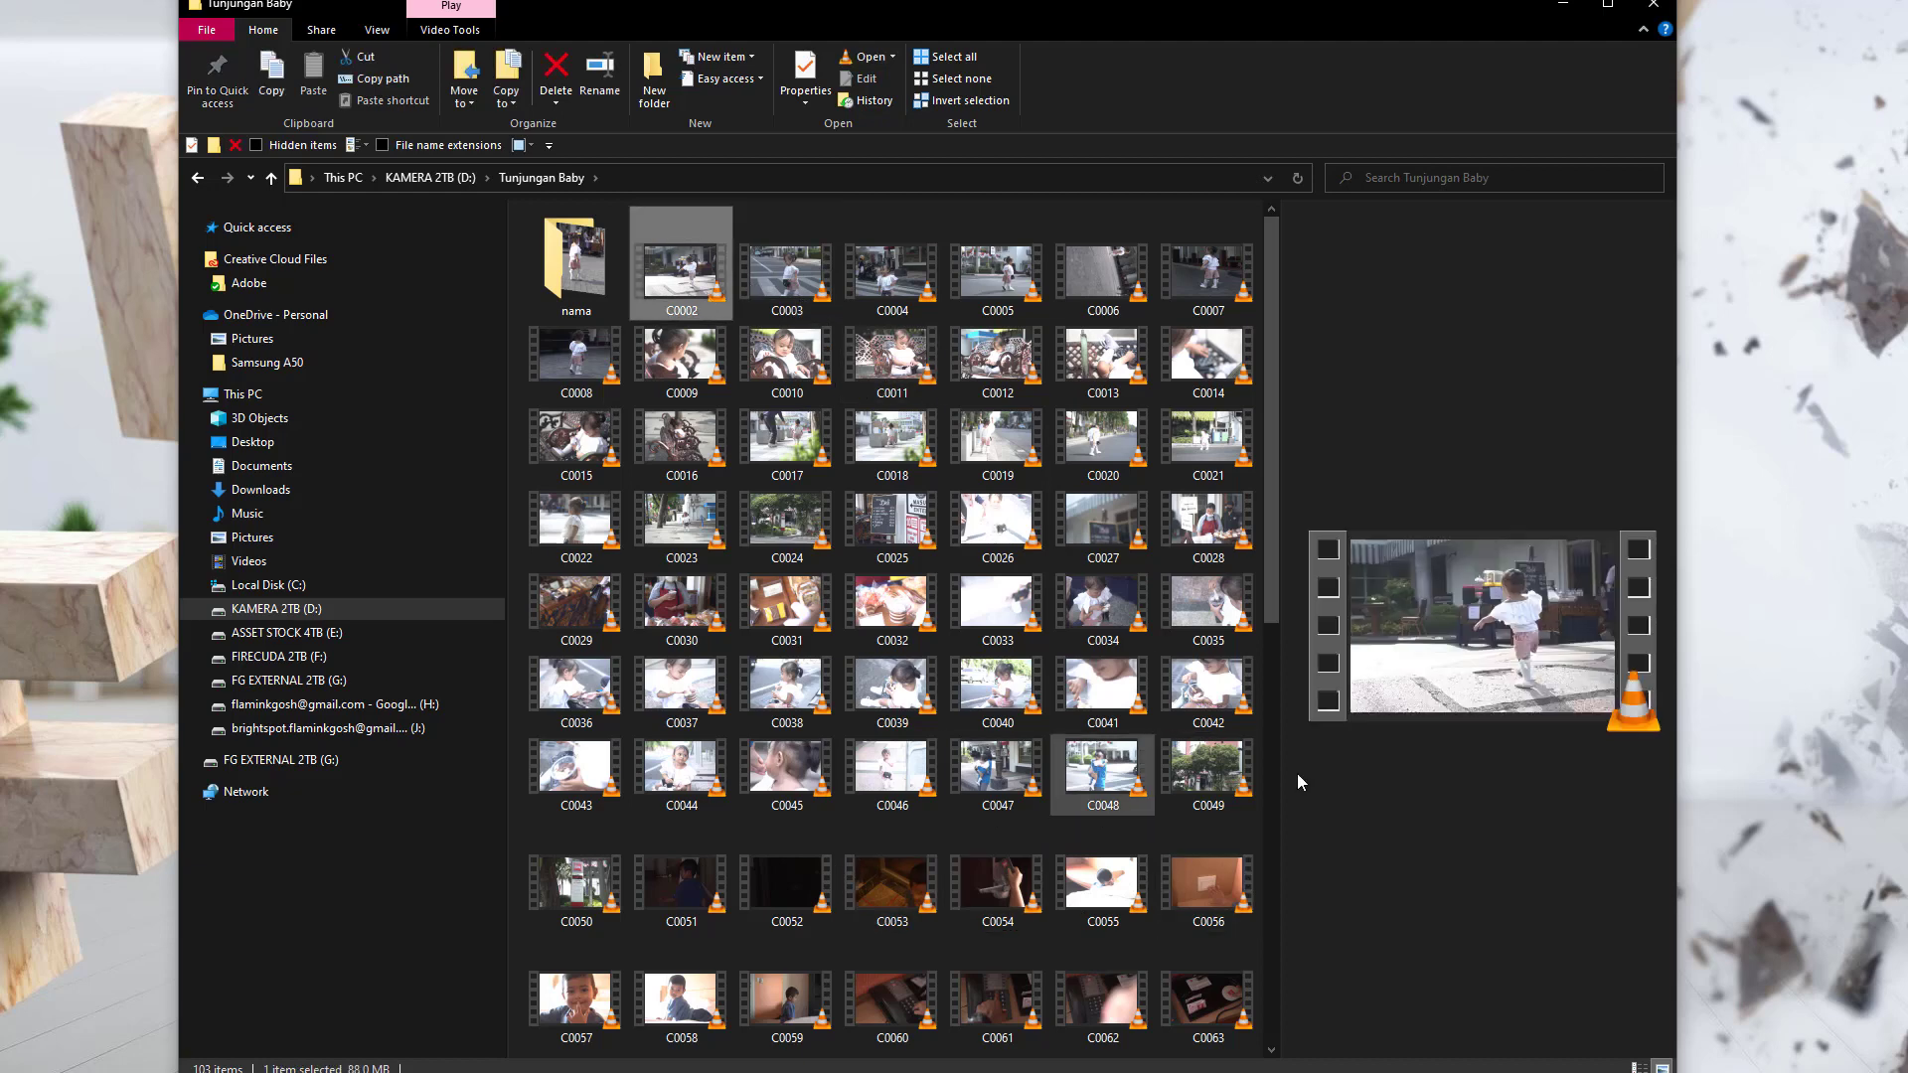
shift+click(1107, 773)
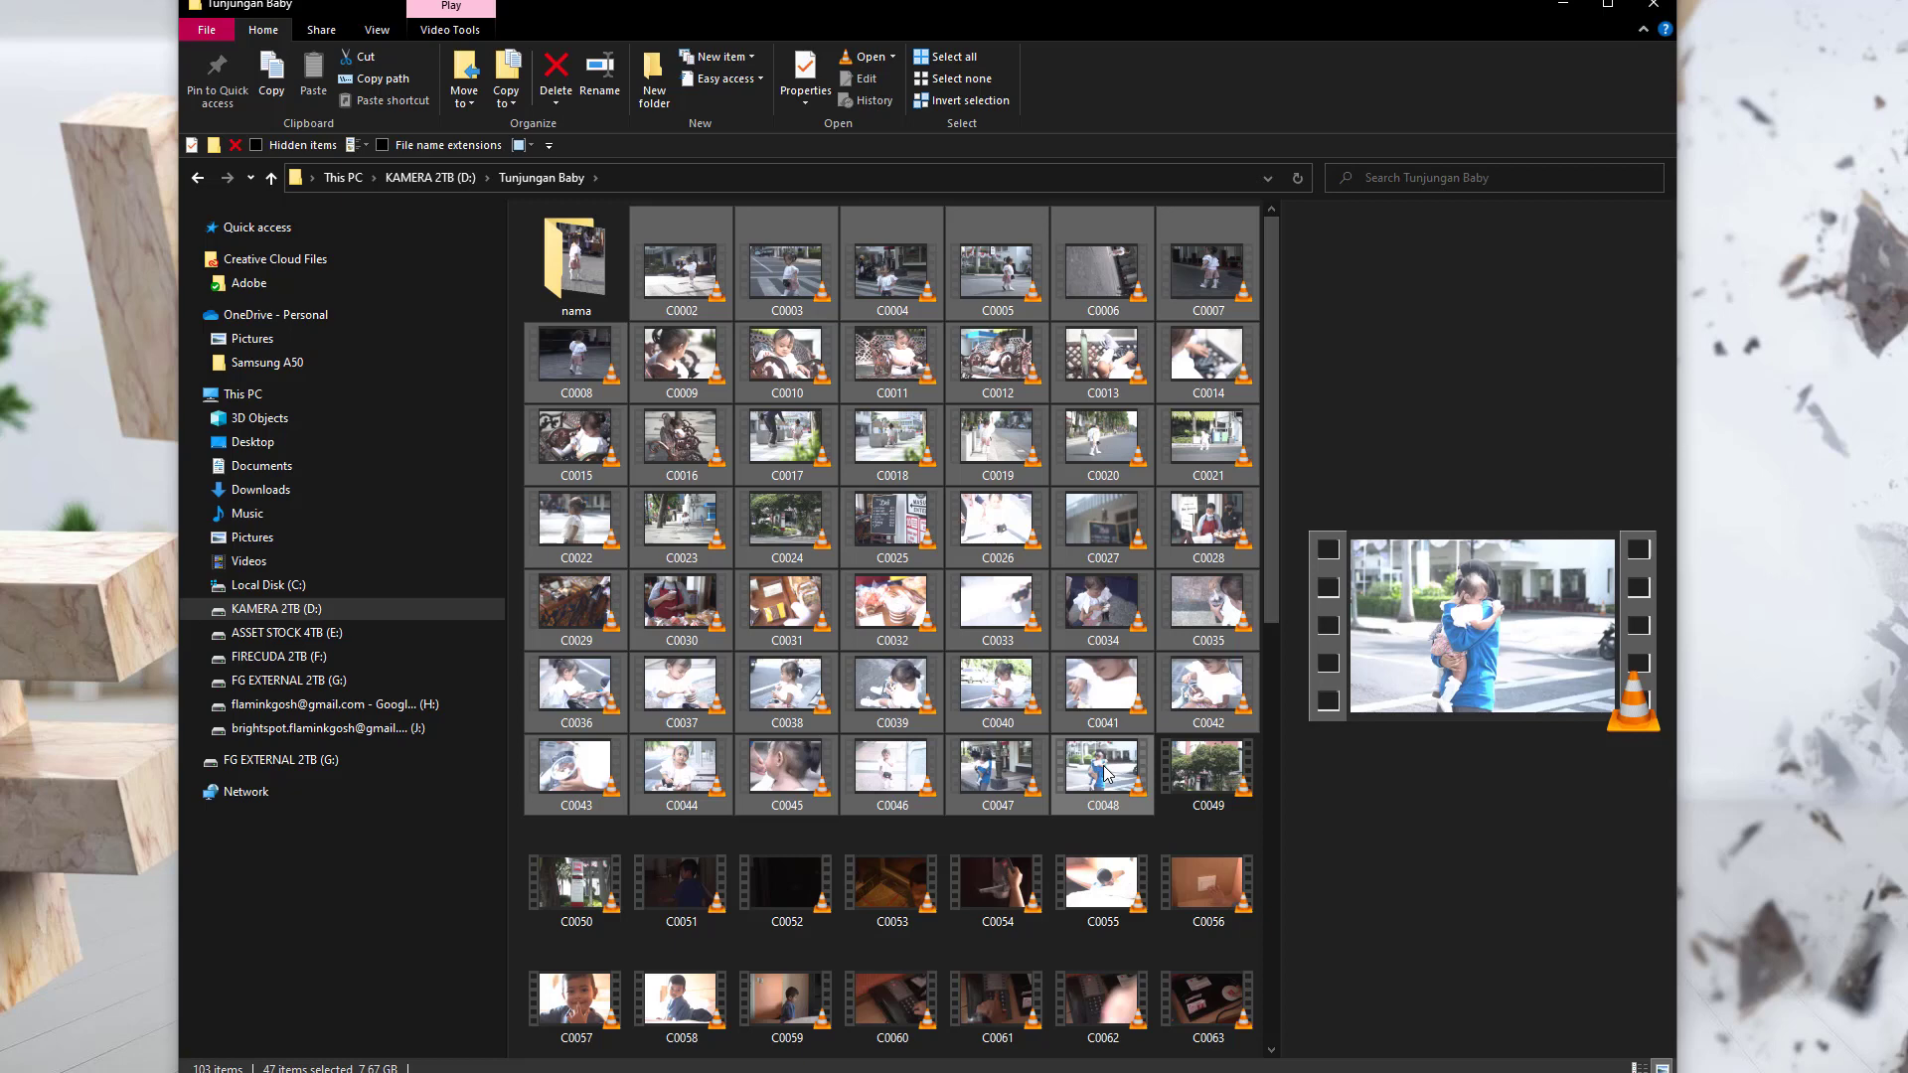
click(1102, 880)
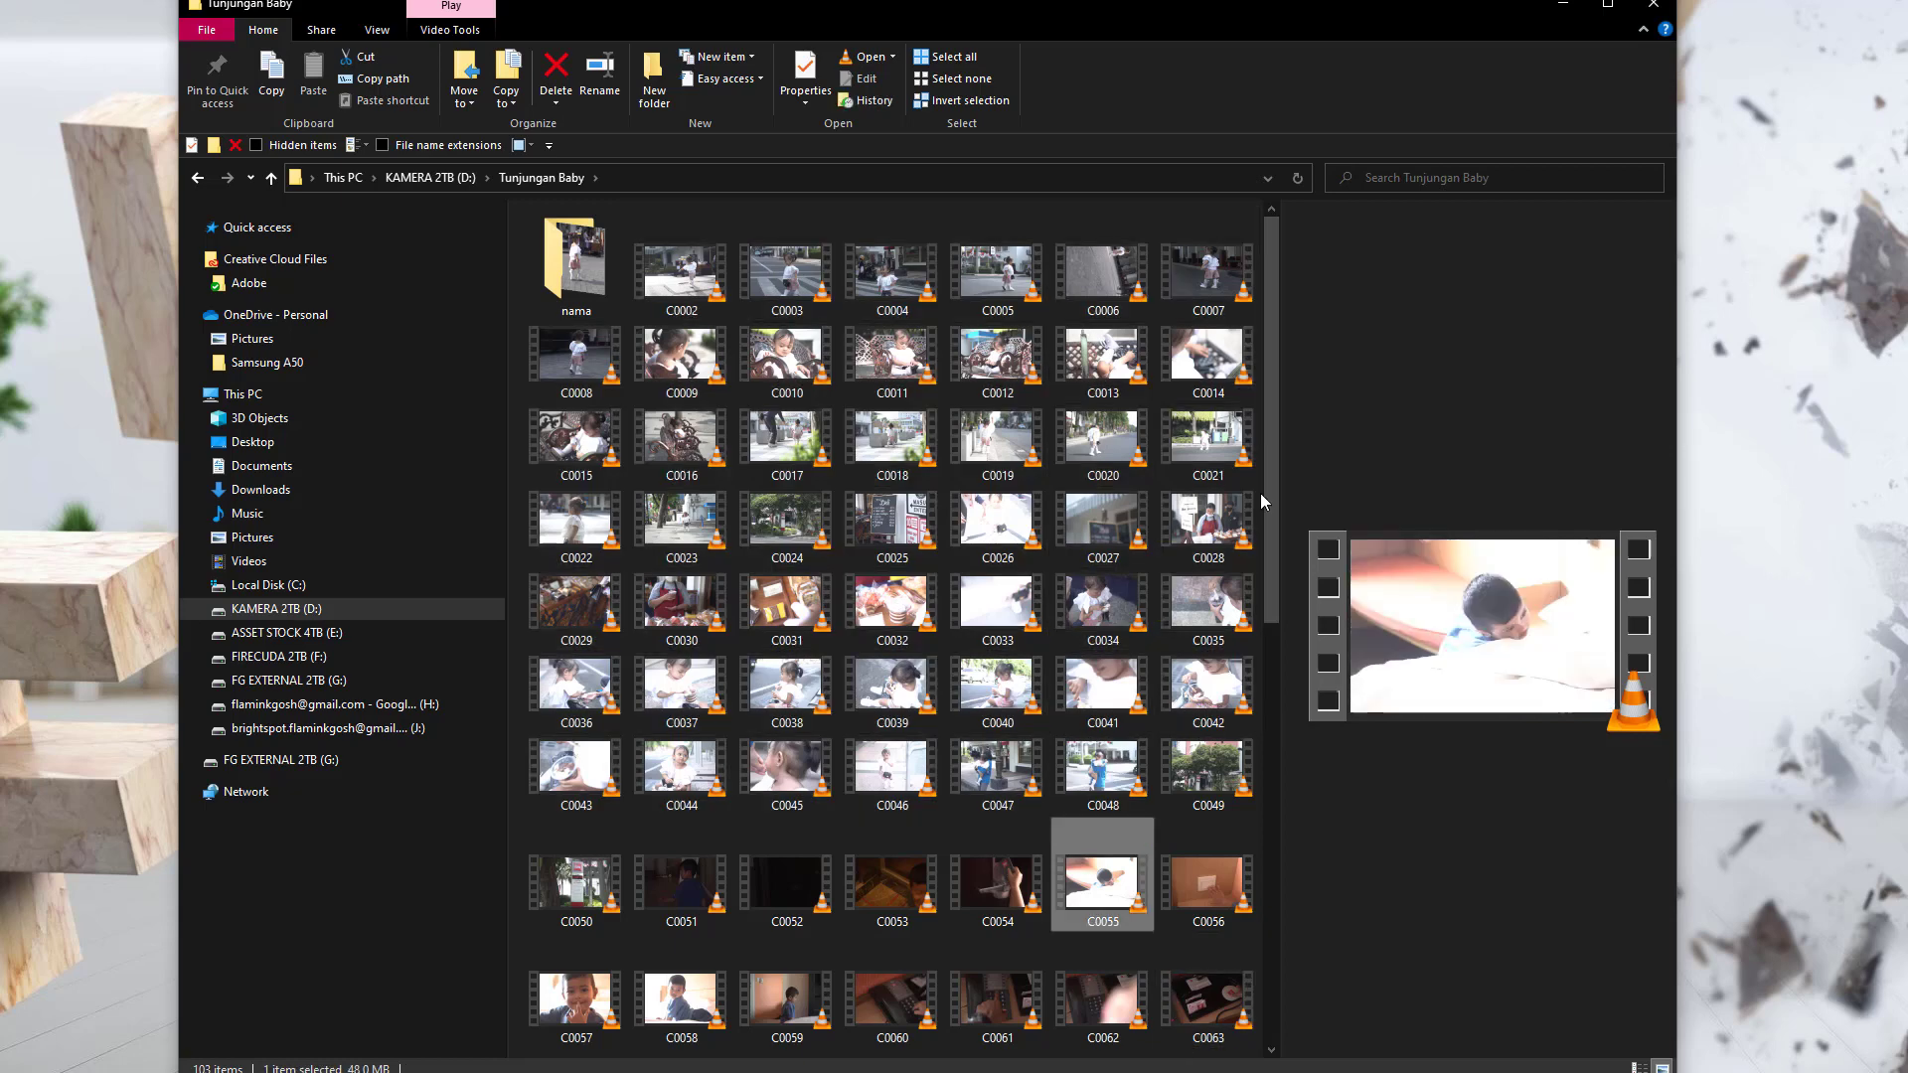
Pack clips C0002 through C0048 with FileMenu Tools' Pack to Folder, naming the new folder with the girl's first name
click(653, 286)
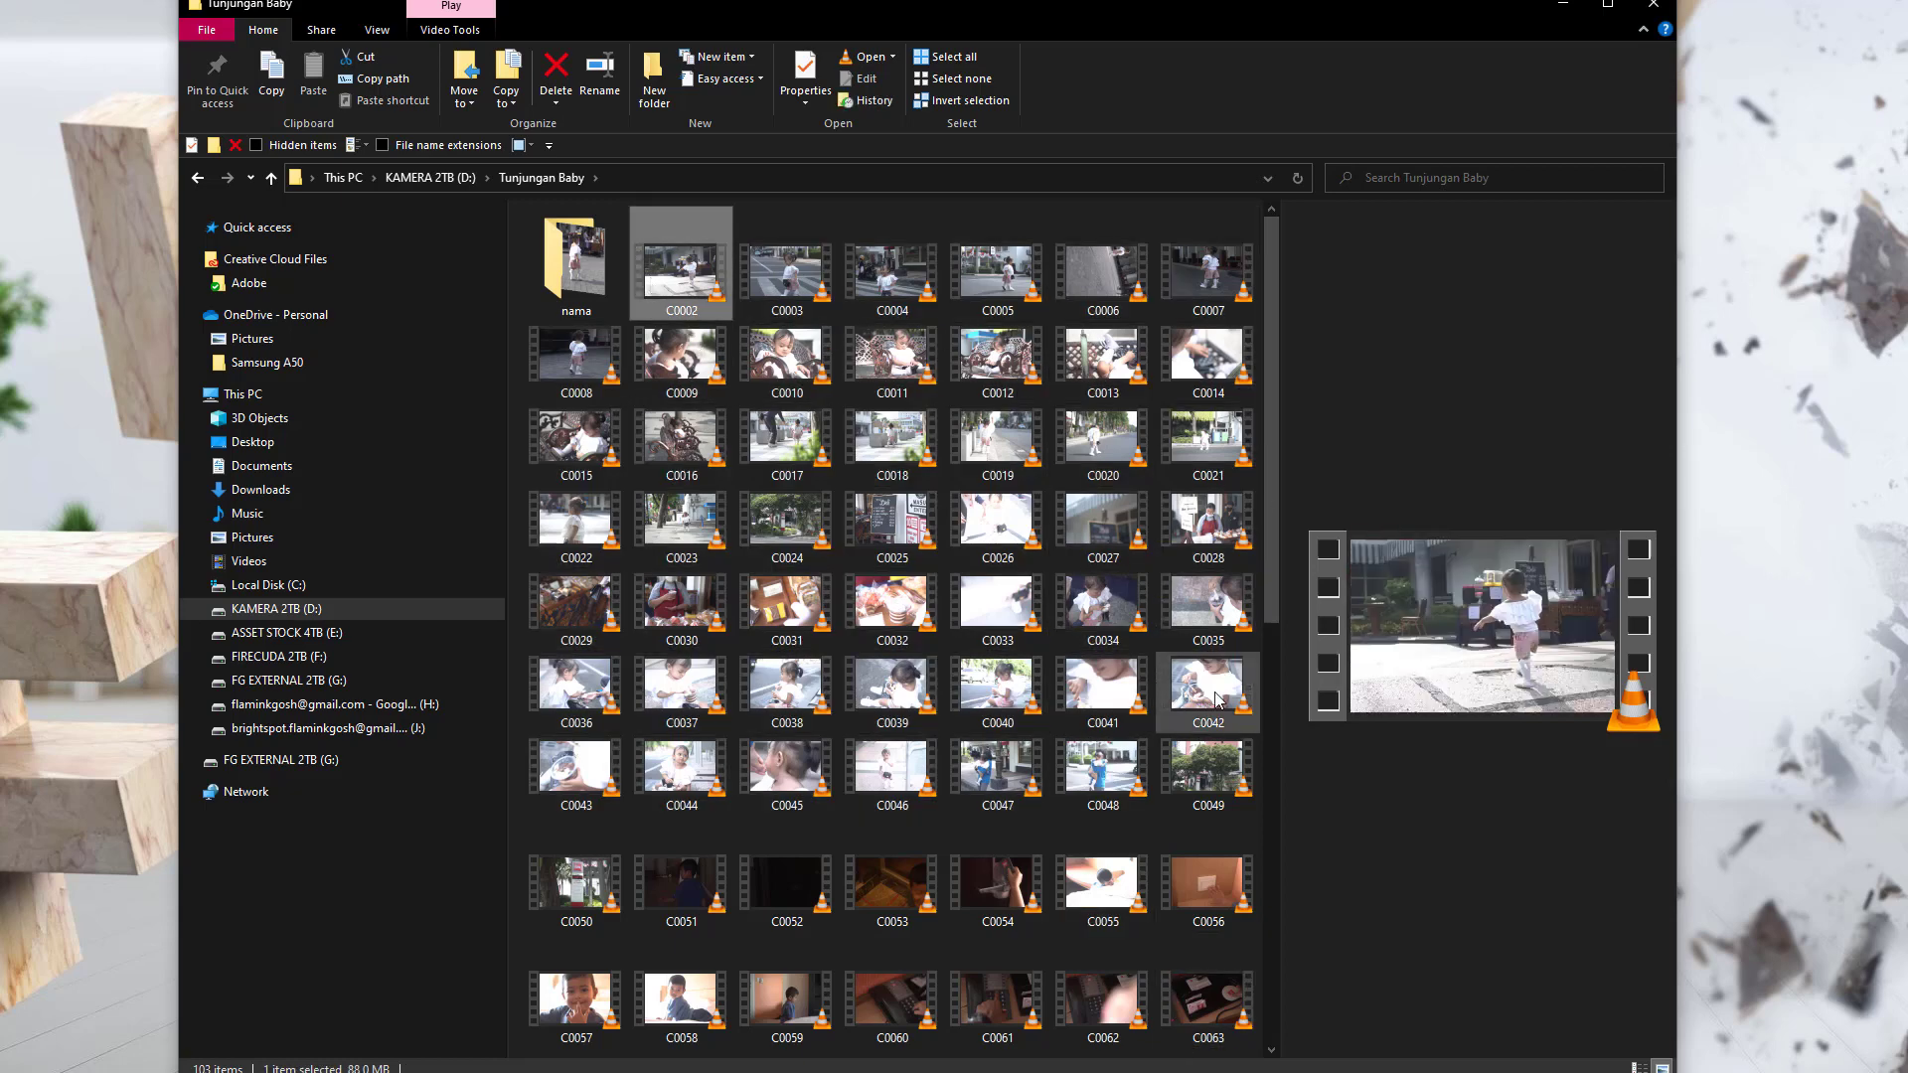
shift+click(1115, 781)
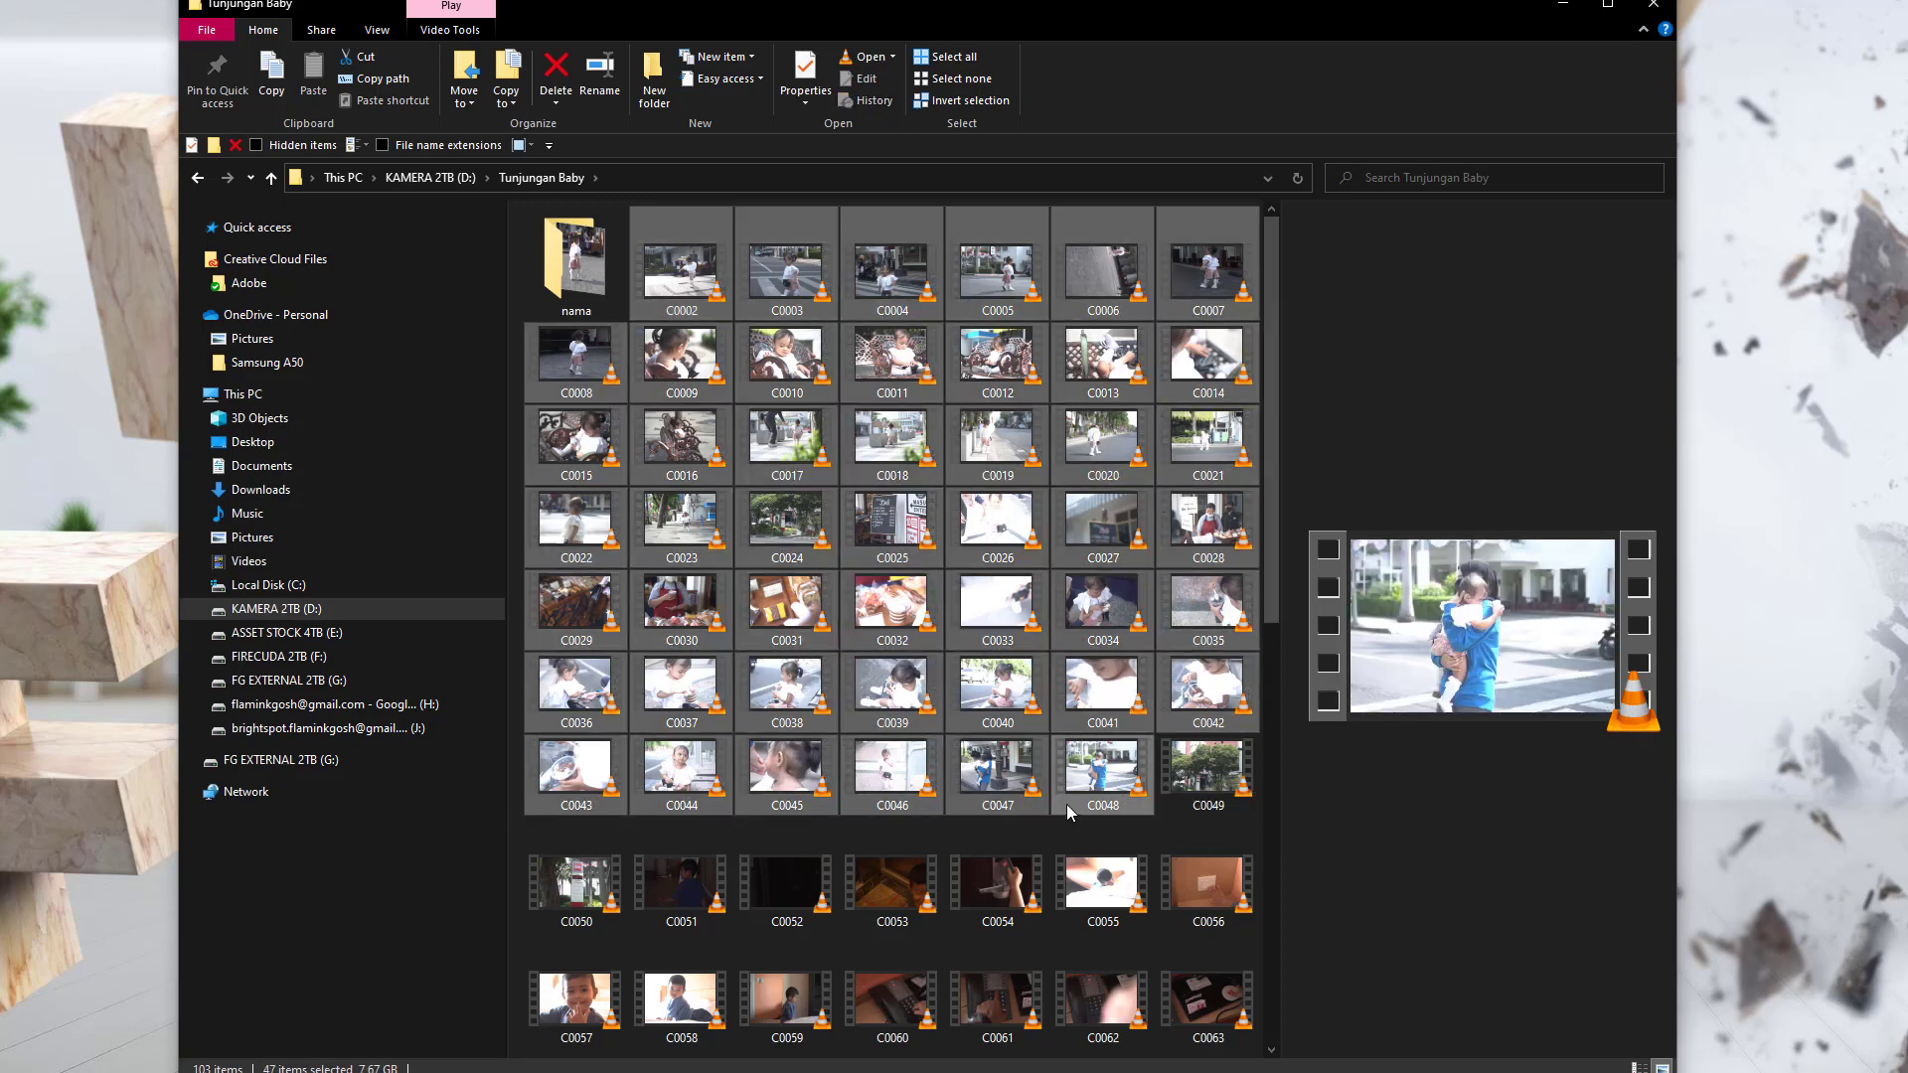
right_click(680, 260)
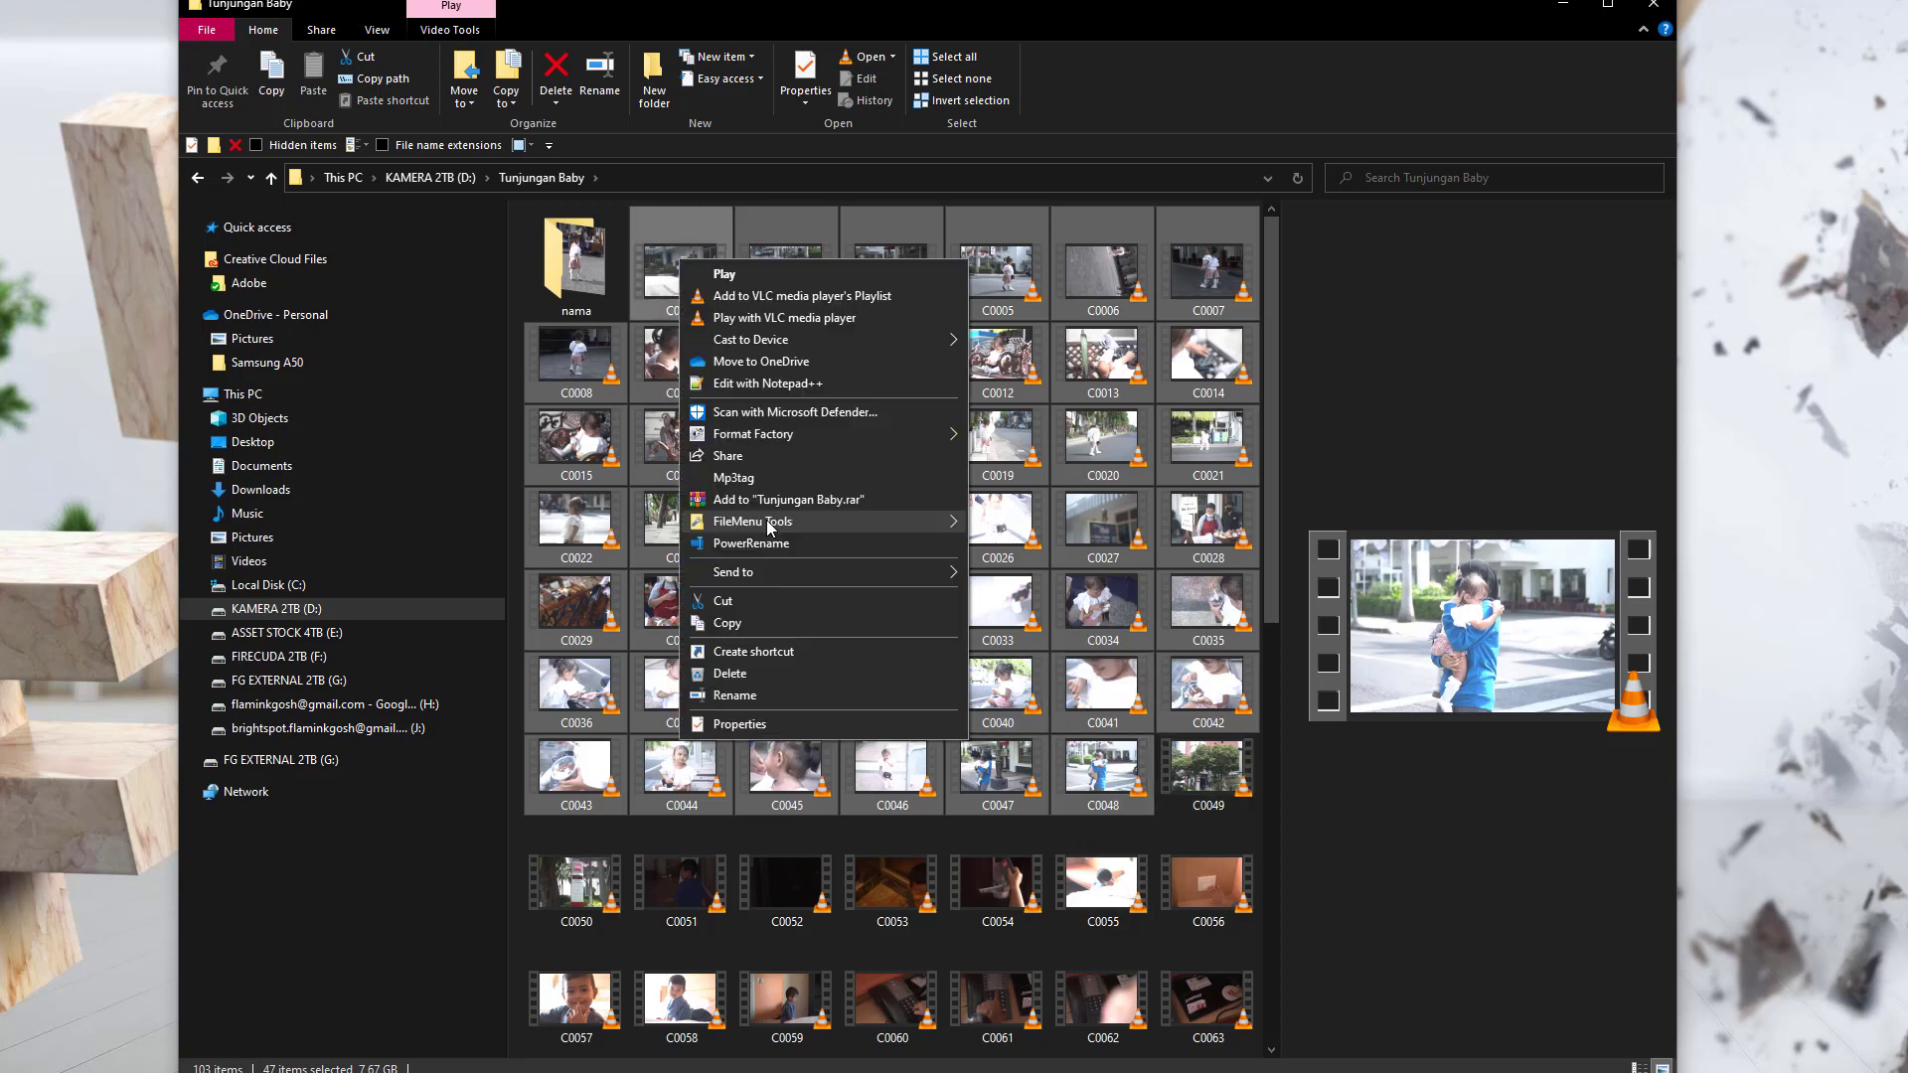
mouse_move(740, 529)
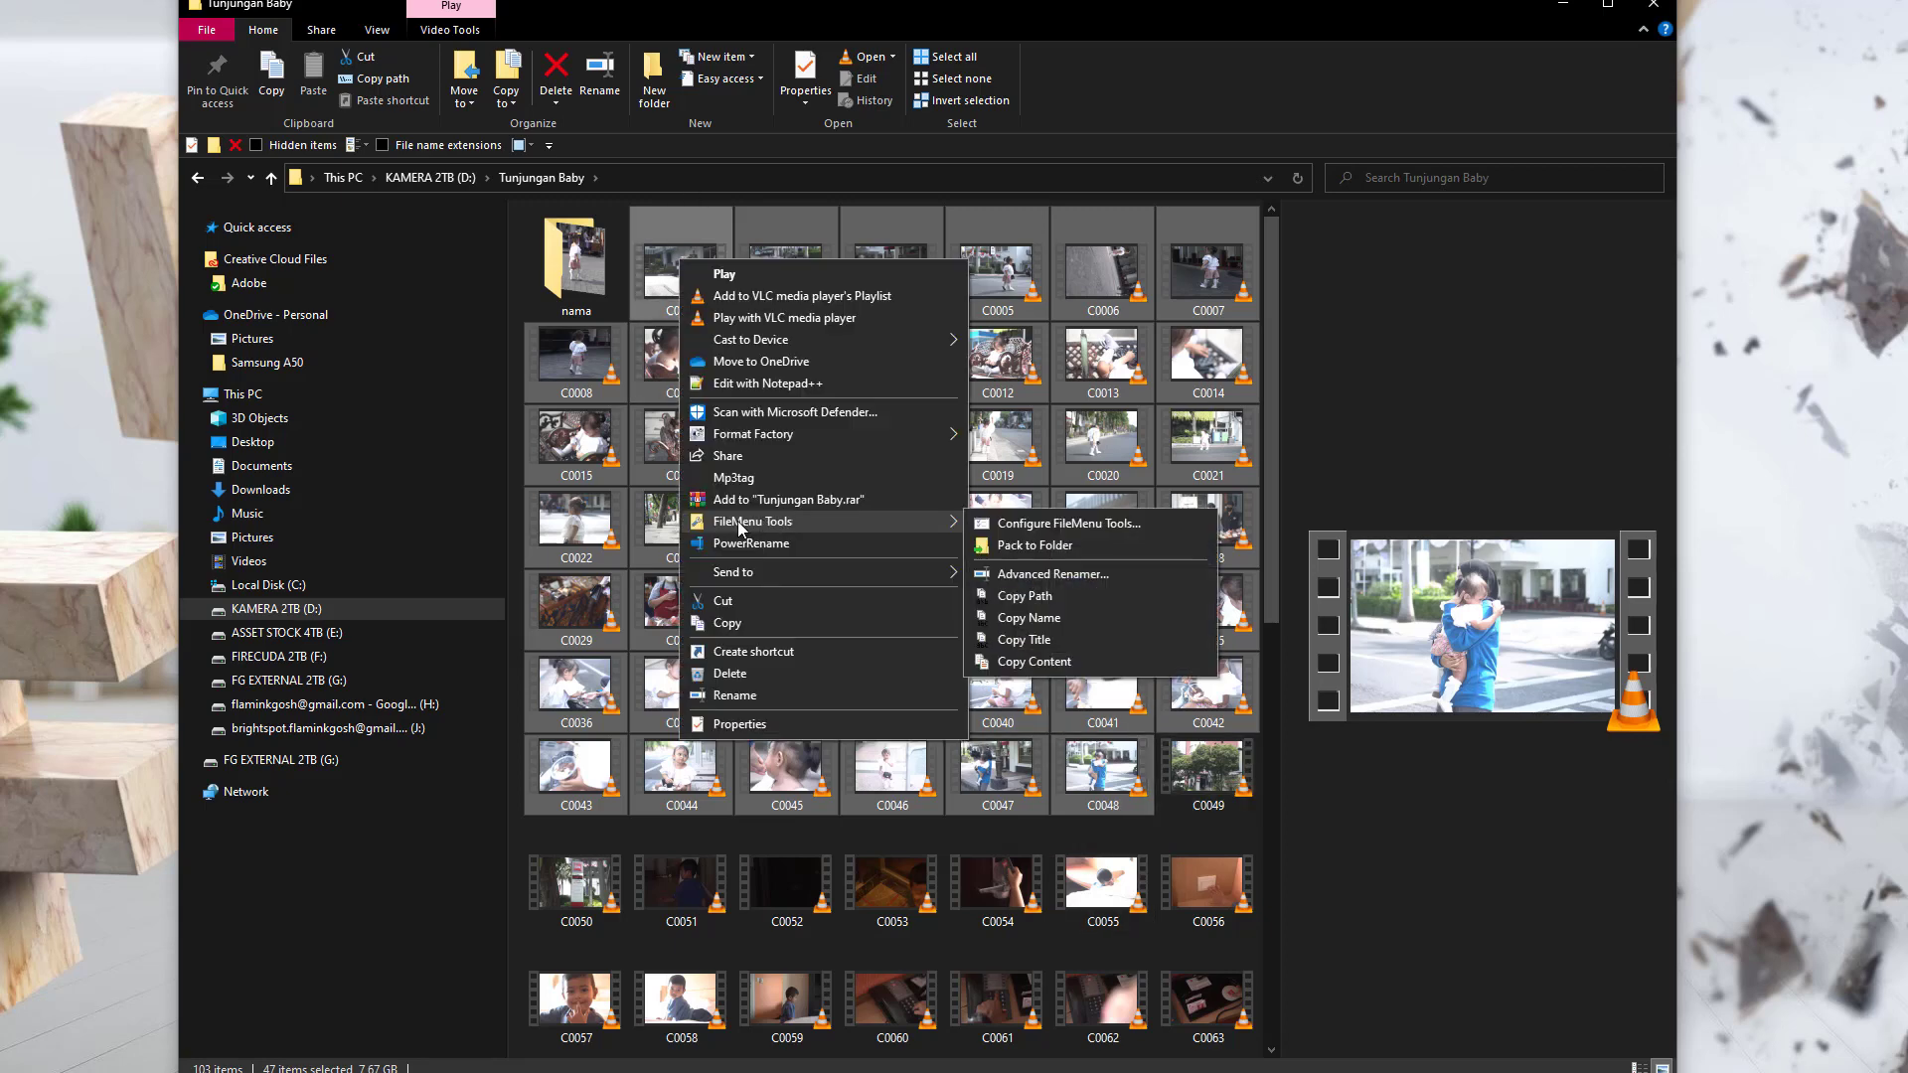
click(1159, 557)
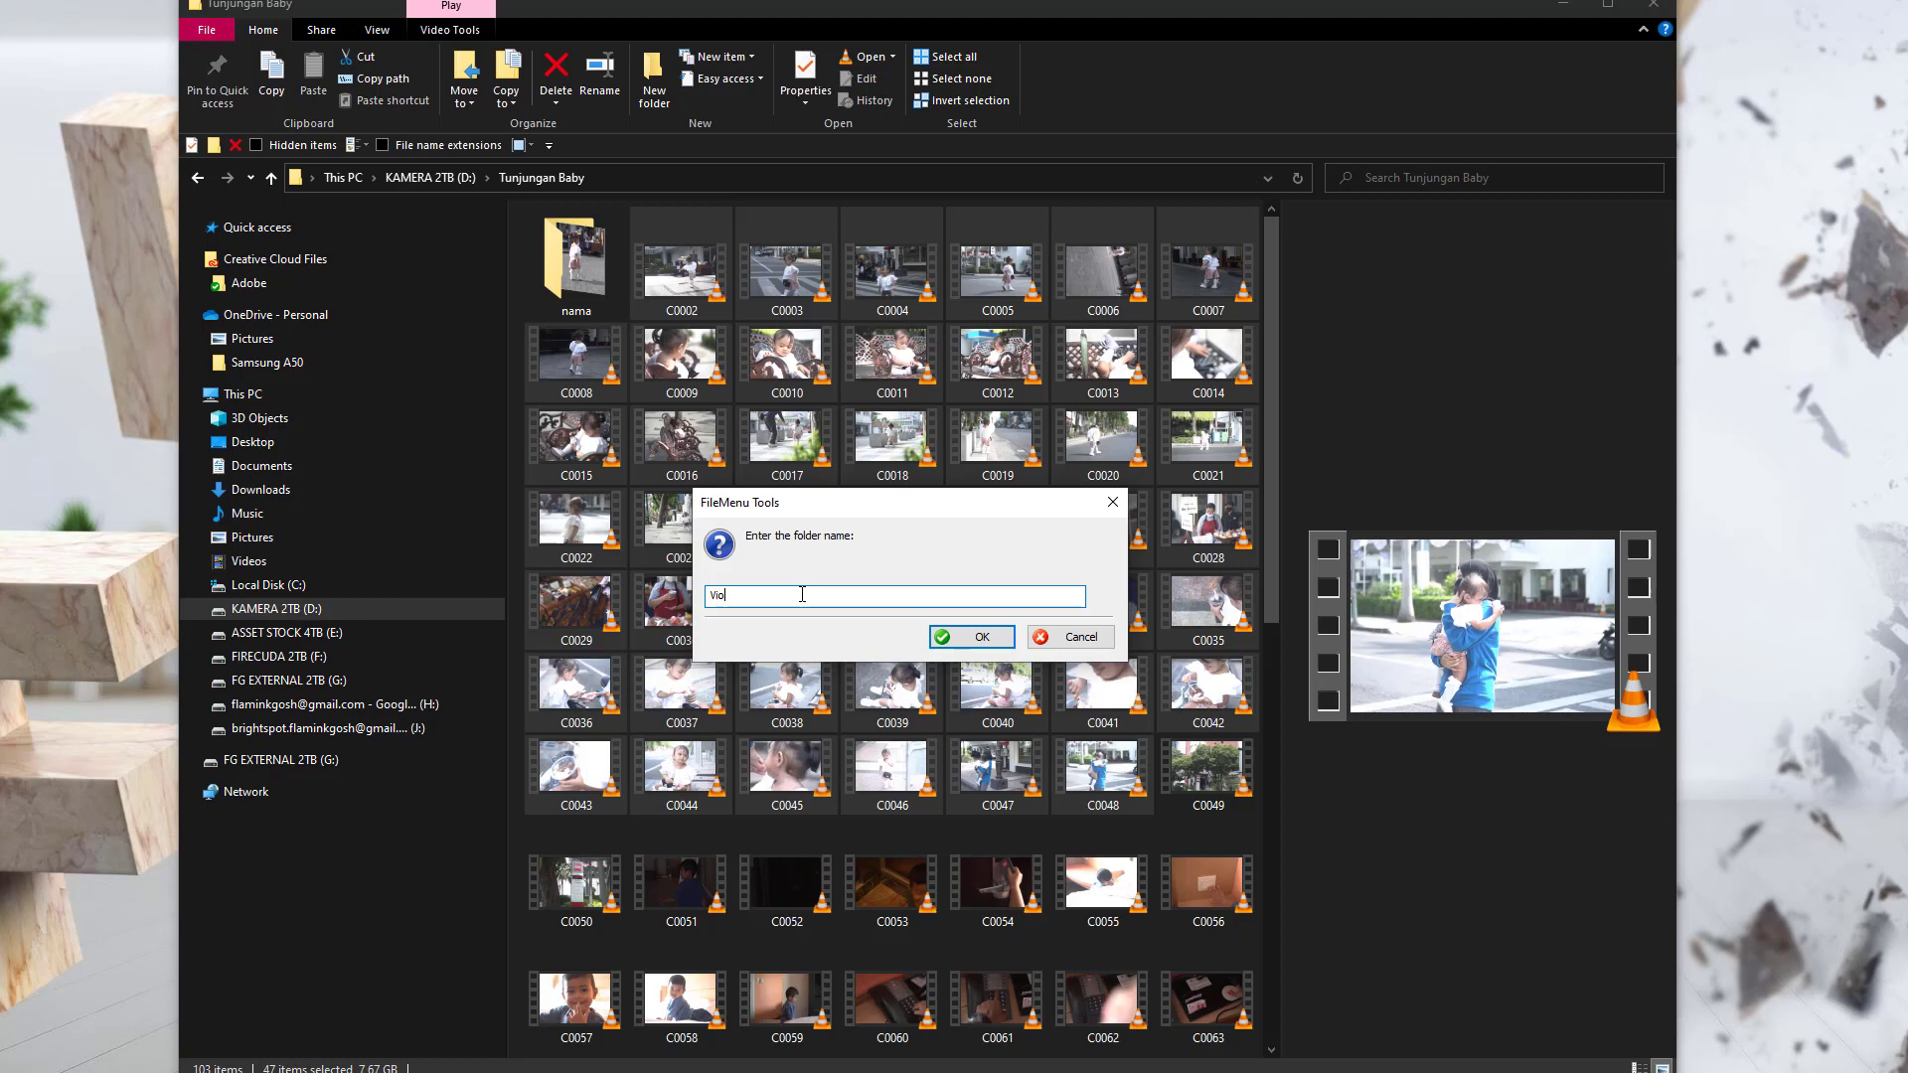
click(969, 639)
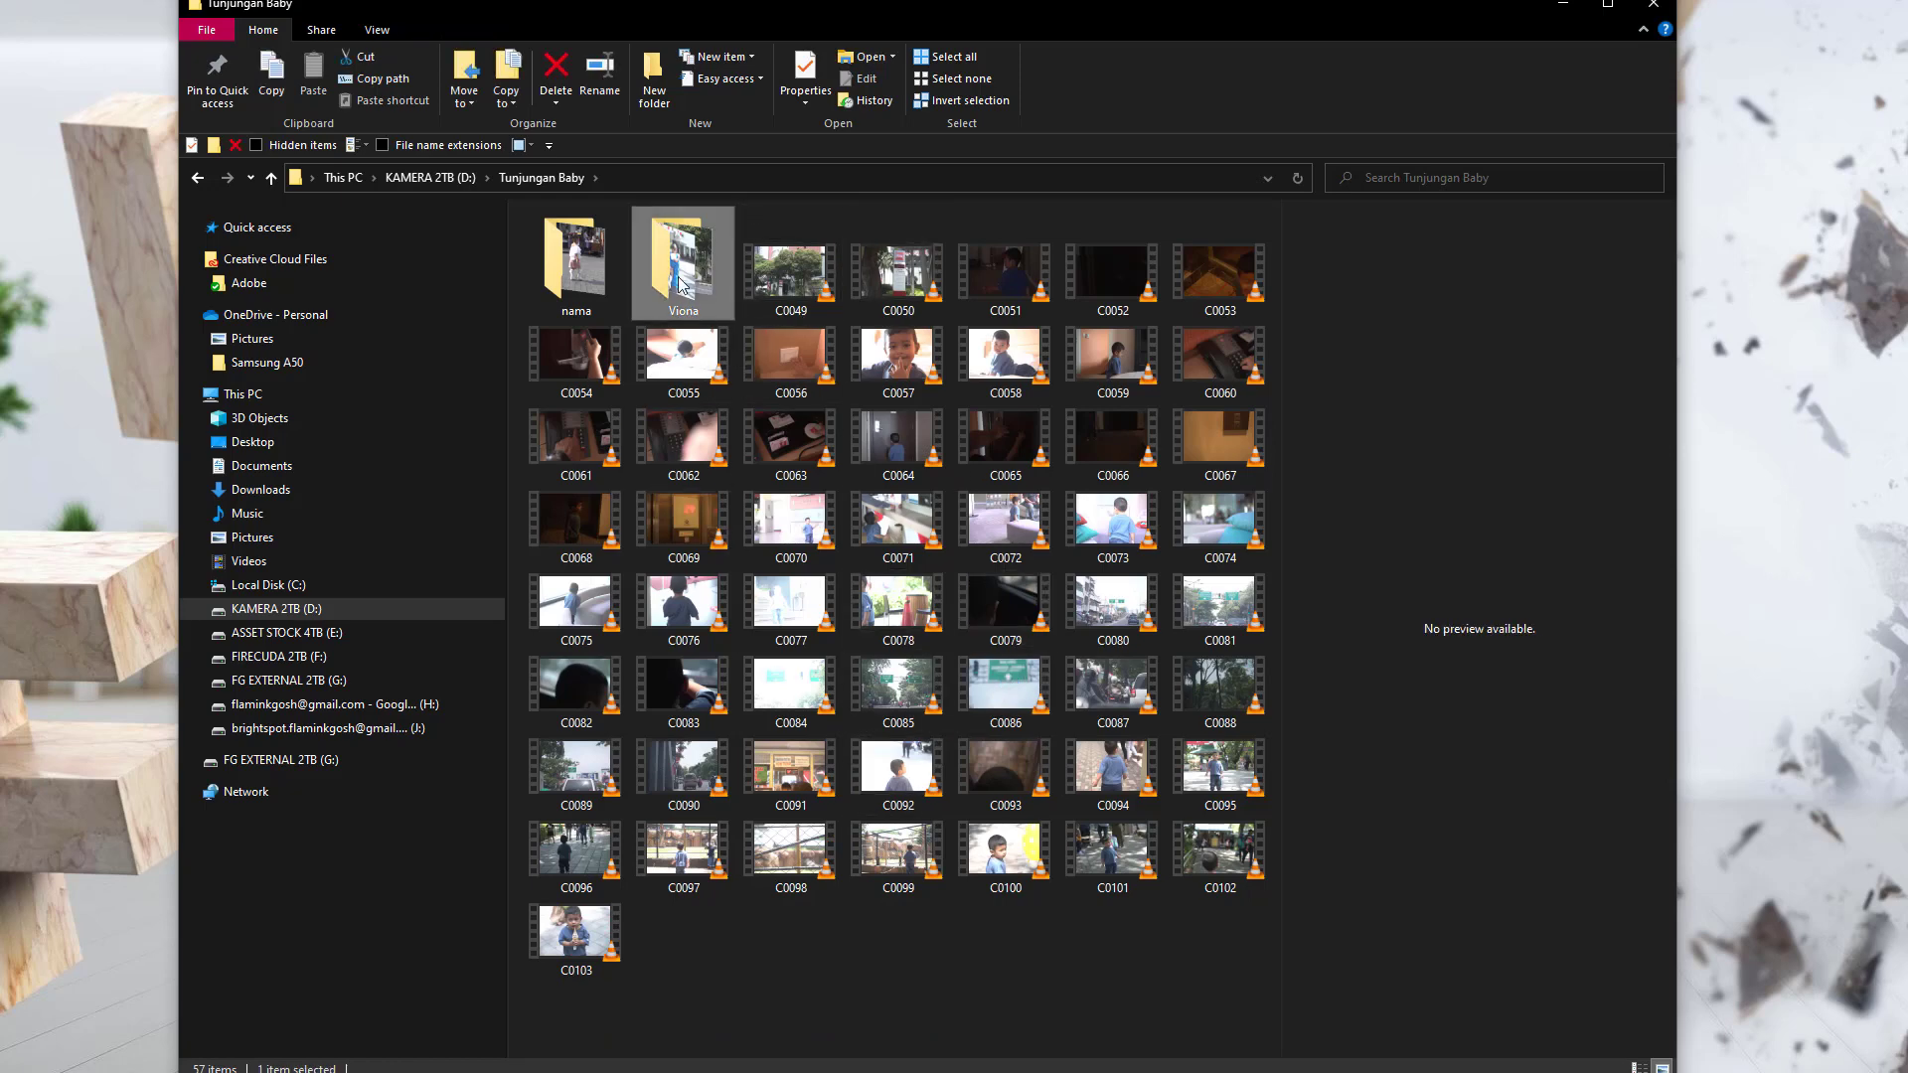
Check the contents of the newly packed folder and the nama folder, returning to Tunjungan Baby
double_click(593, 293)
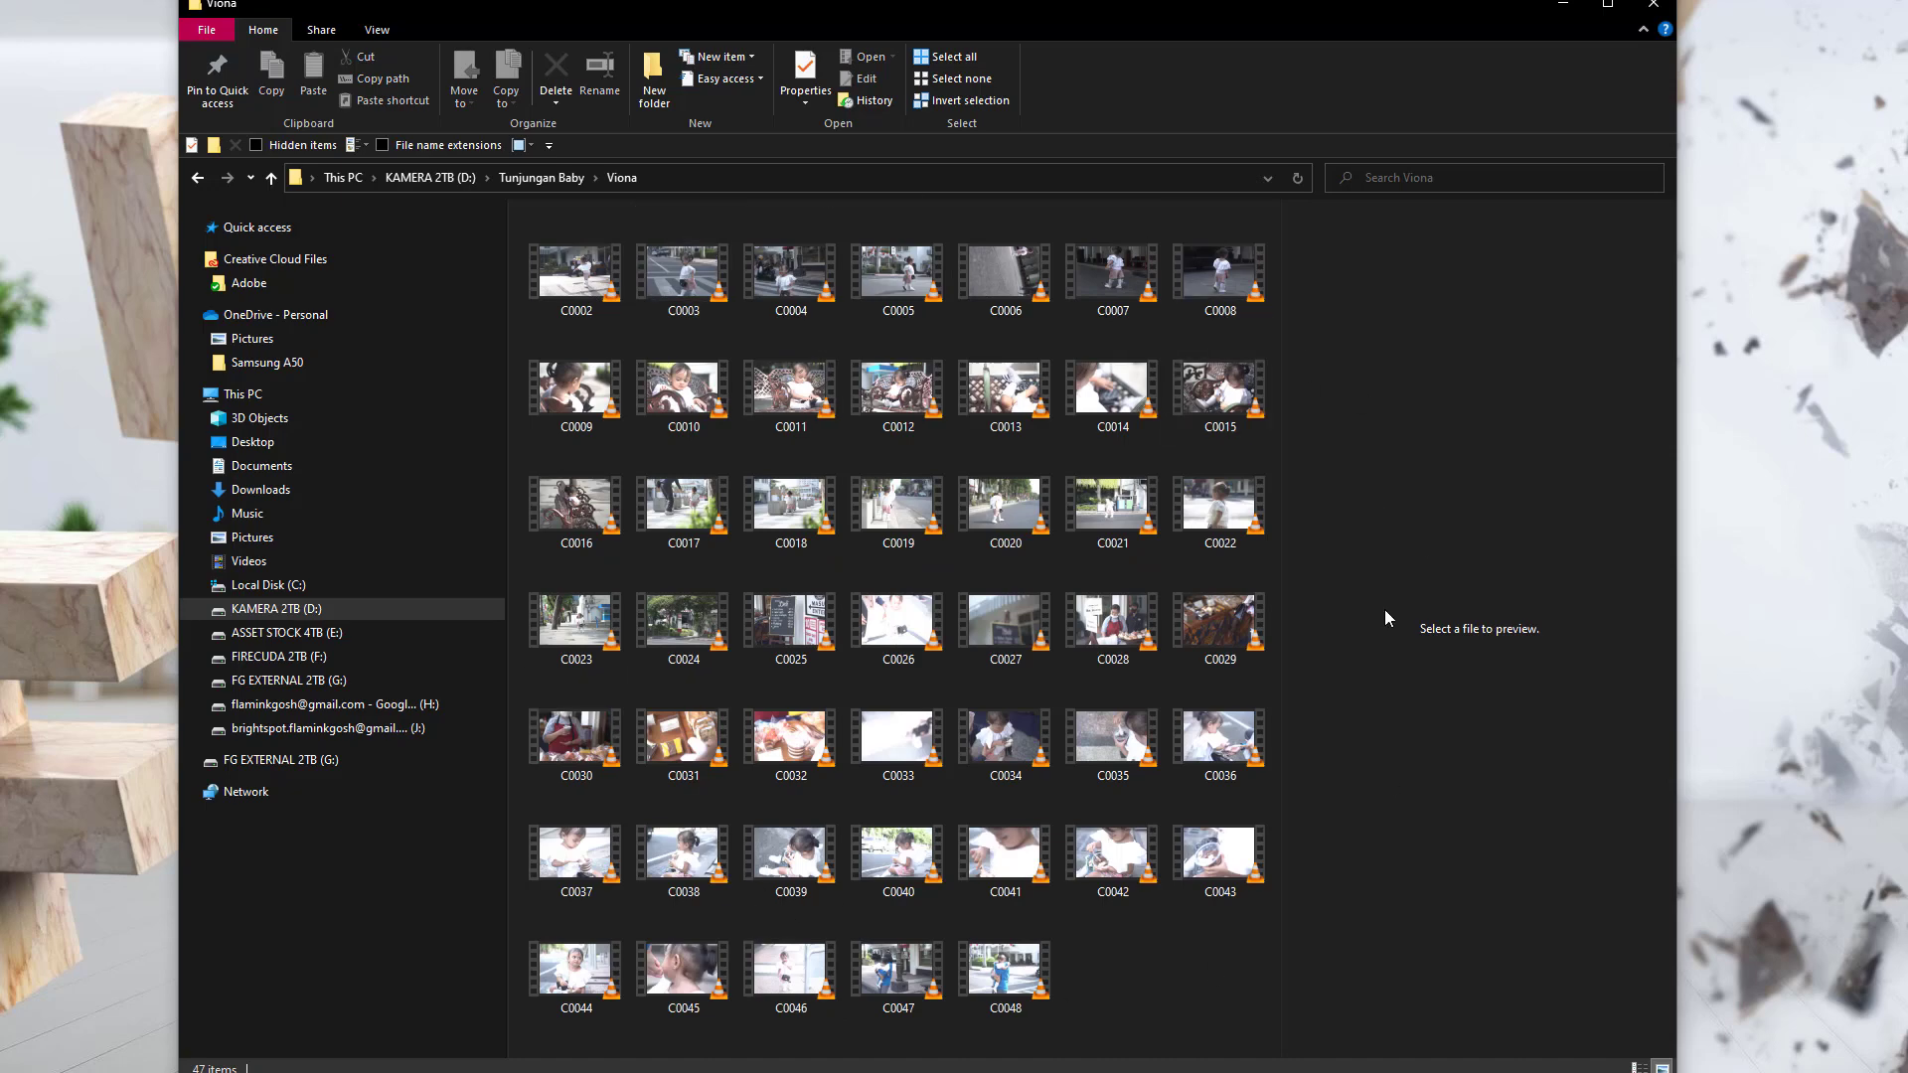
click(552, 179)
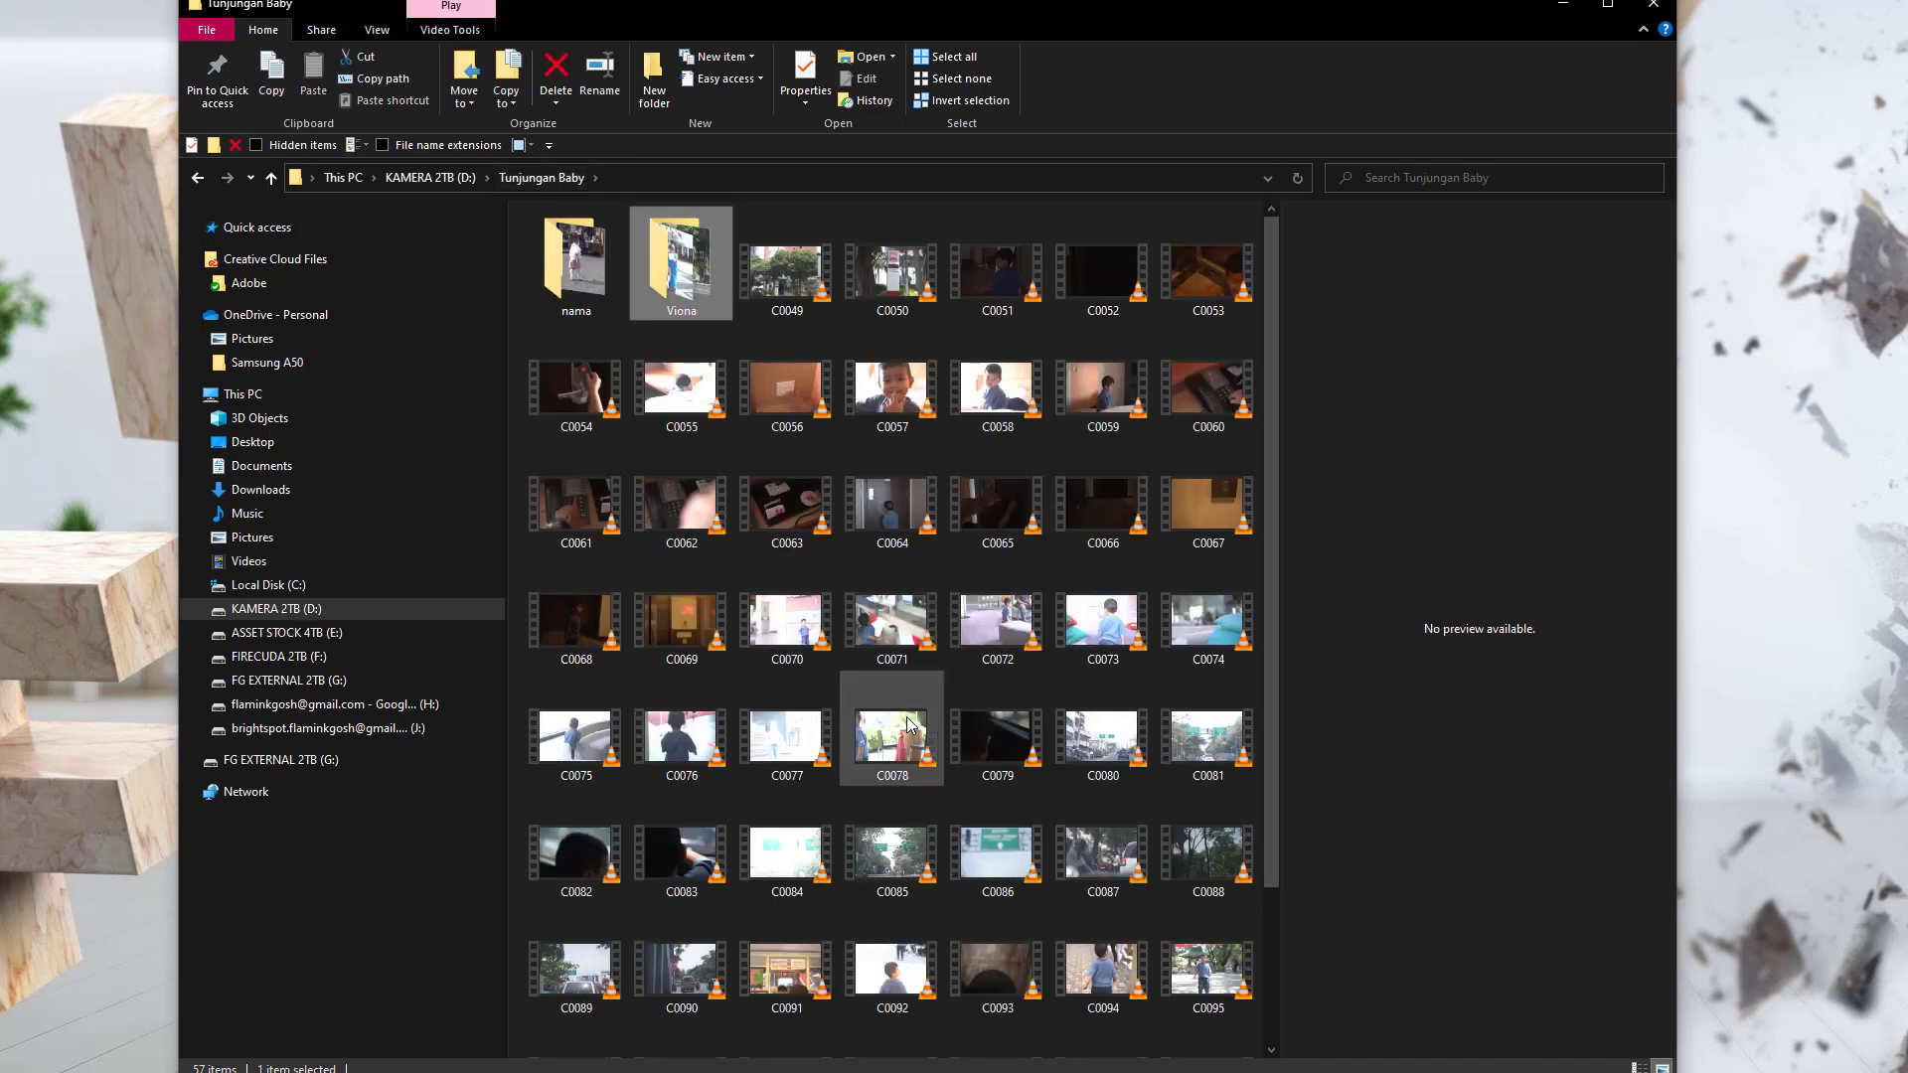
double_click(588, 266)
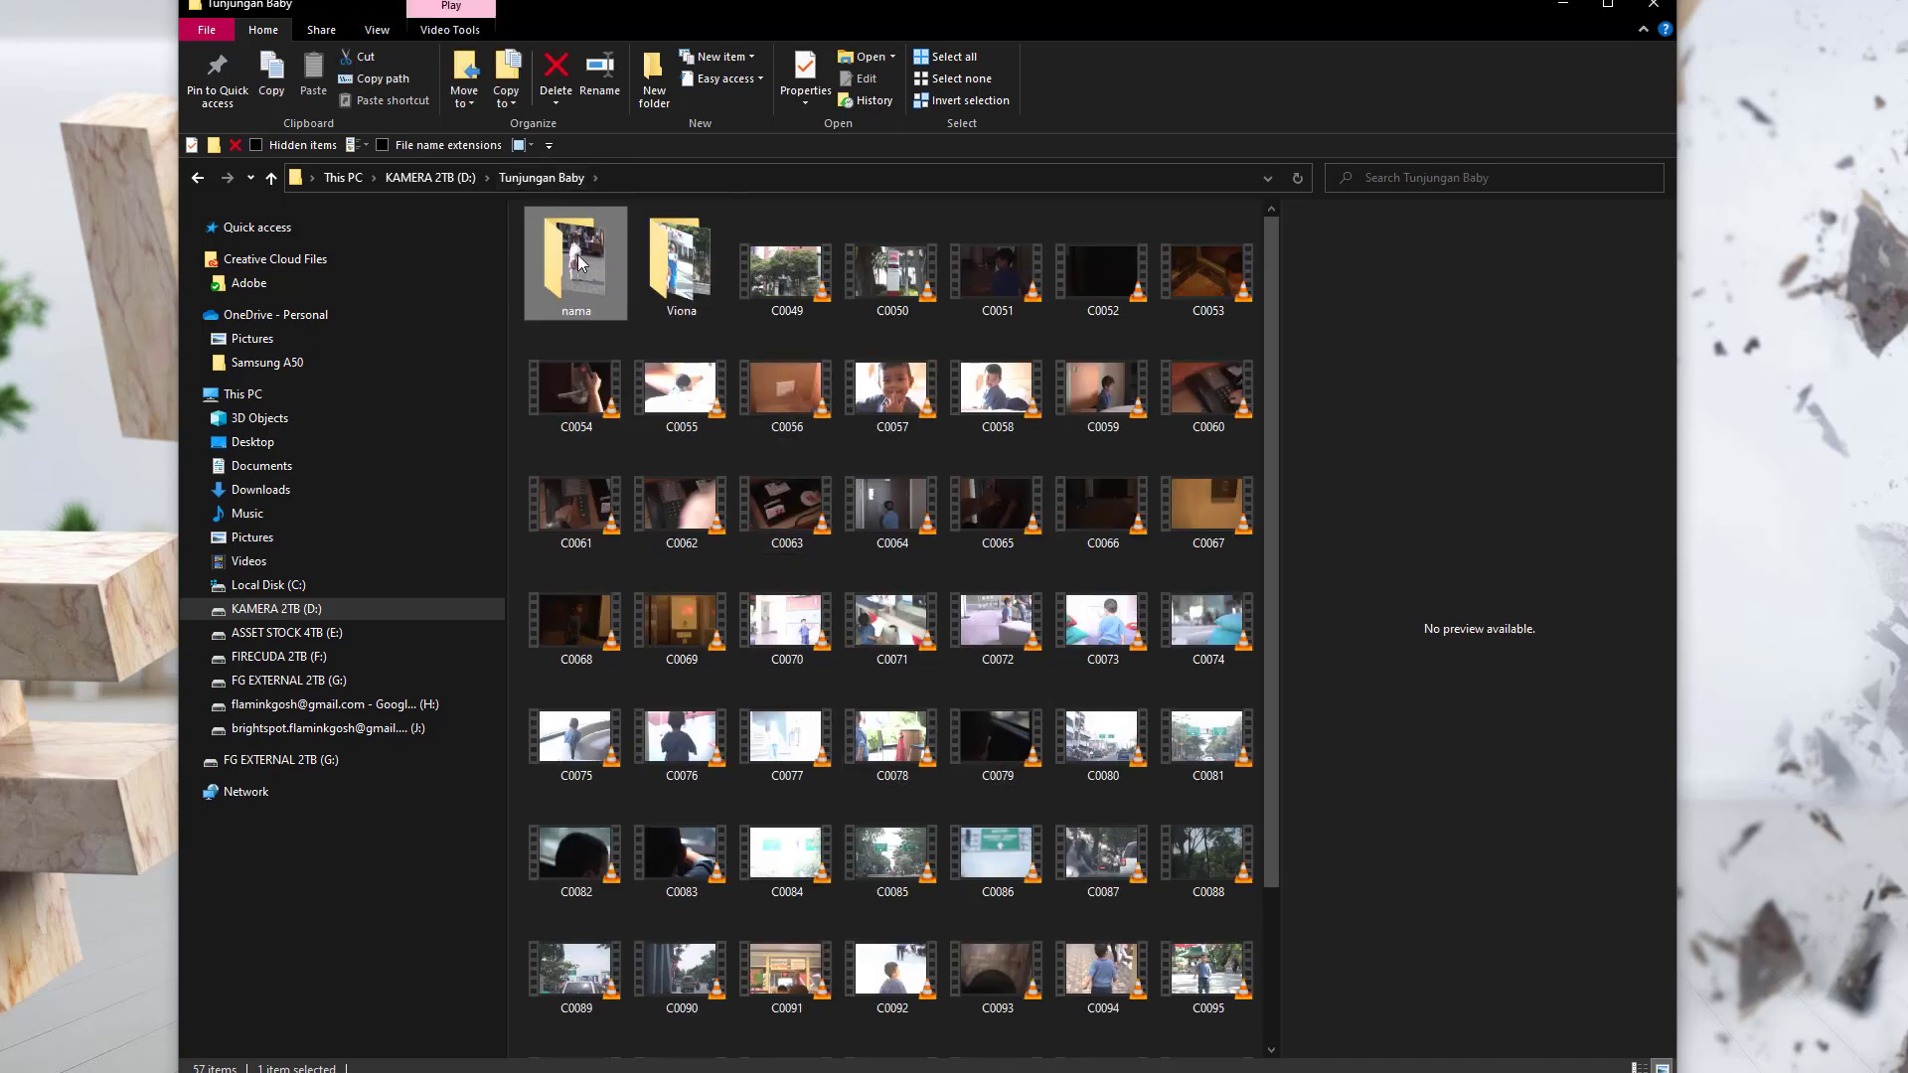
click(555, 177)
click(694, 267)
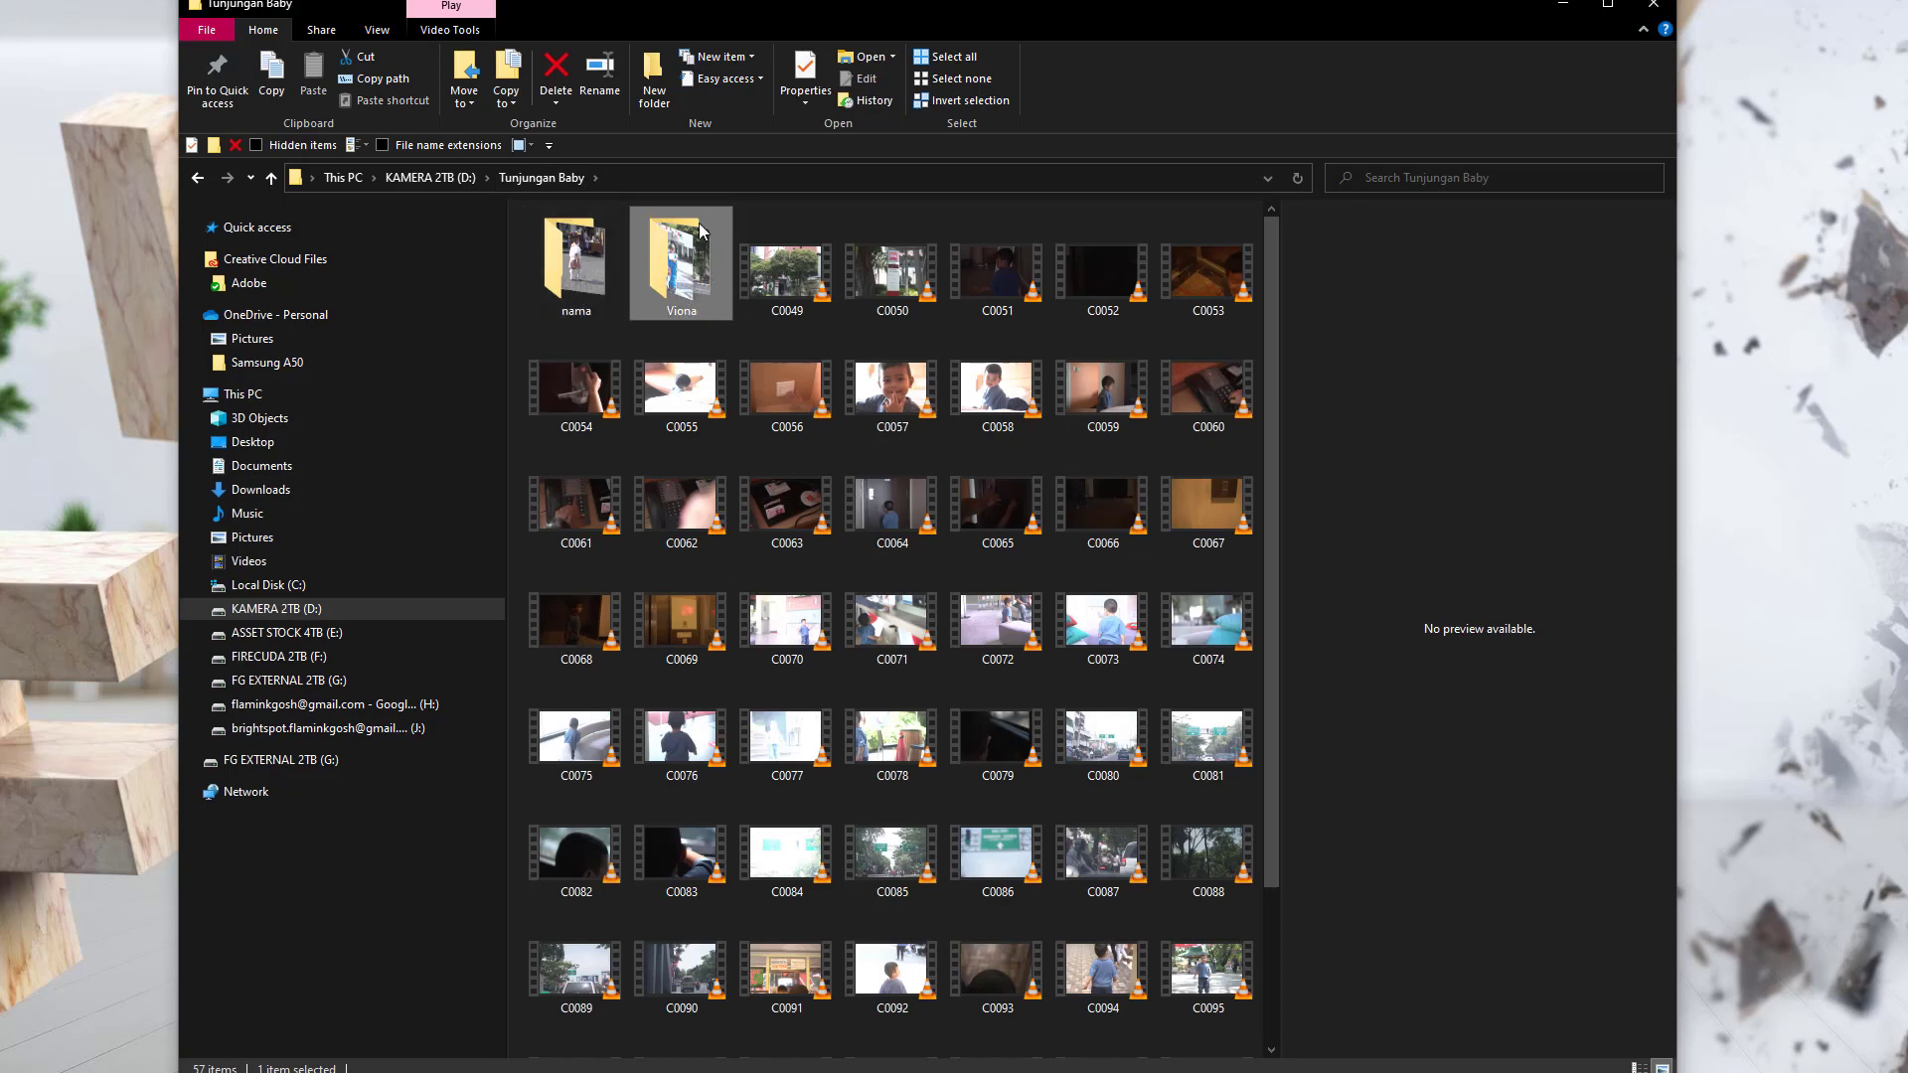
click(590, 273)
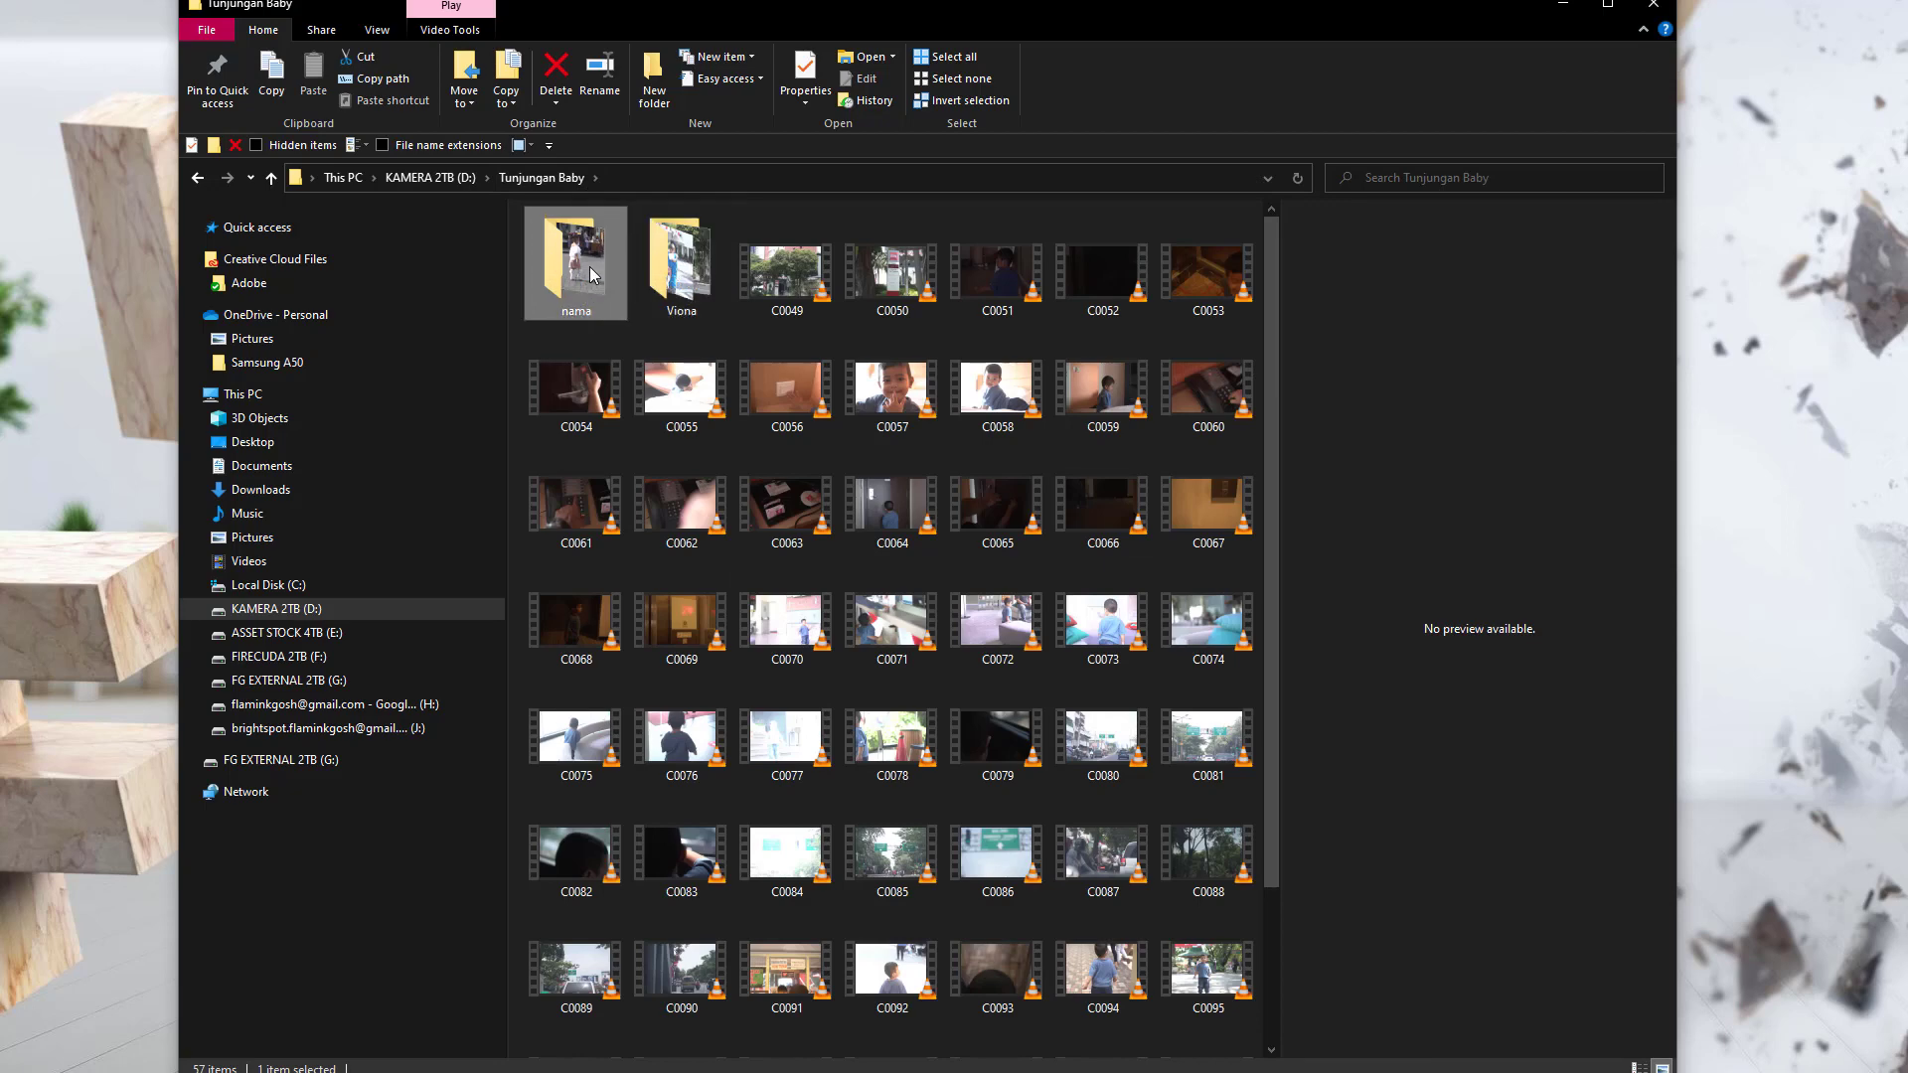
double_click(588, 266)
click(577, 268)
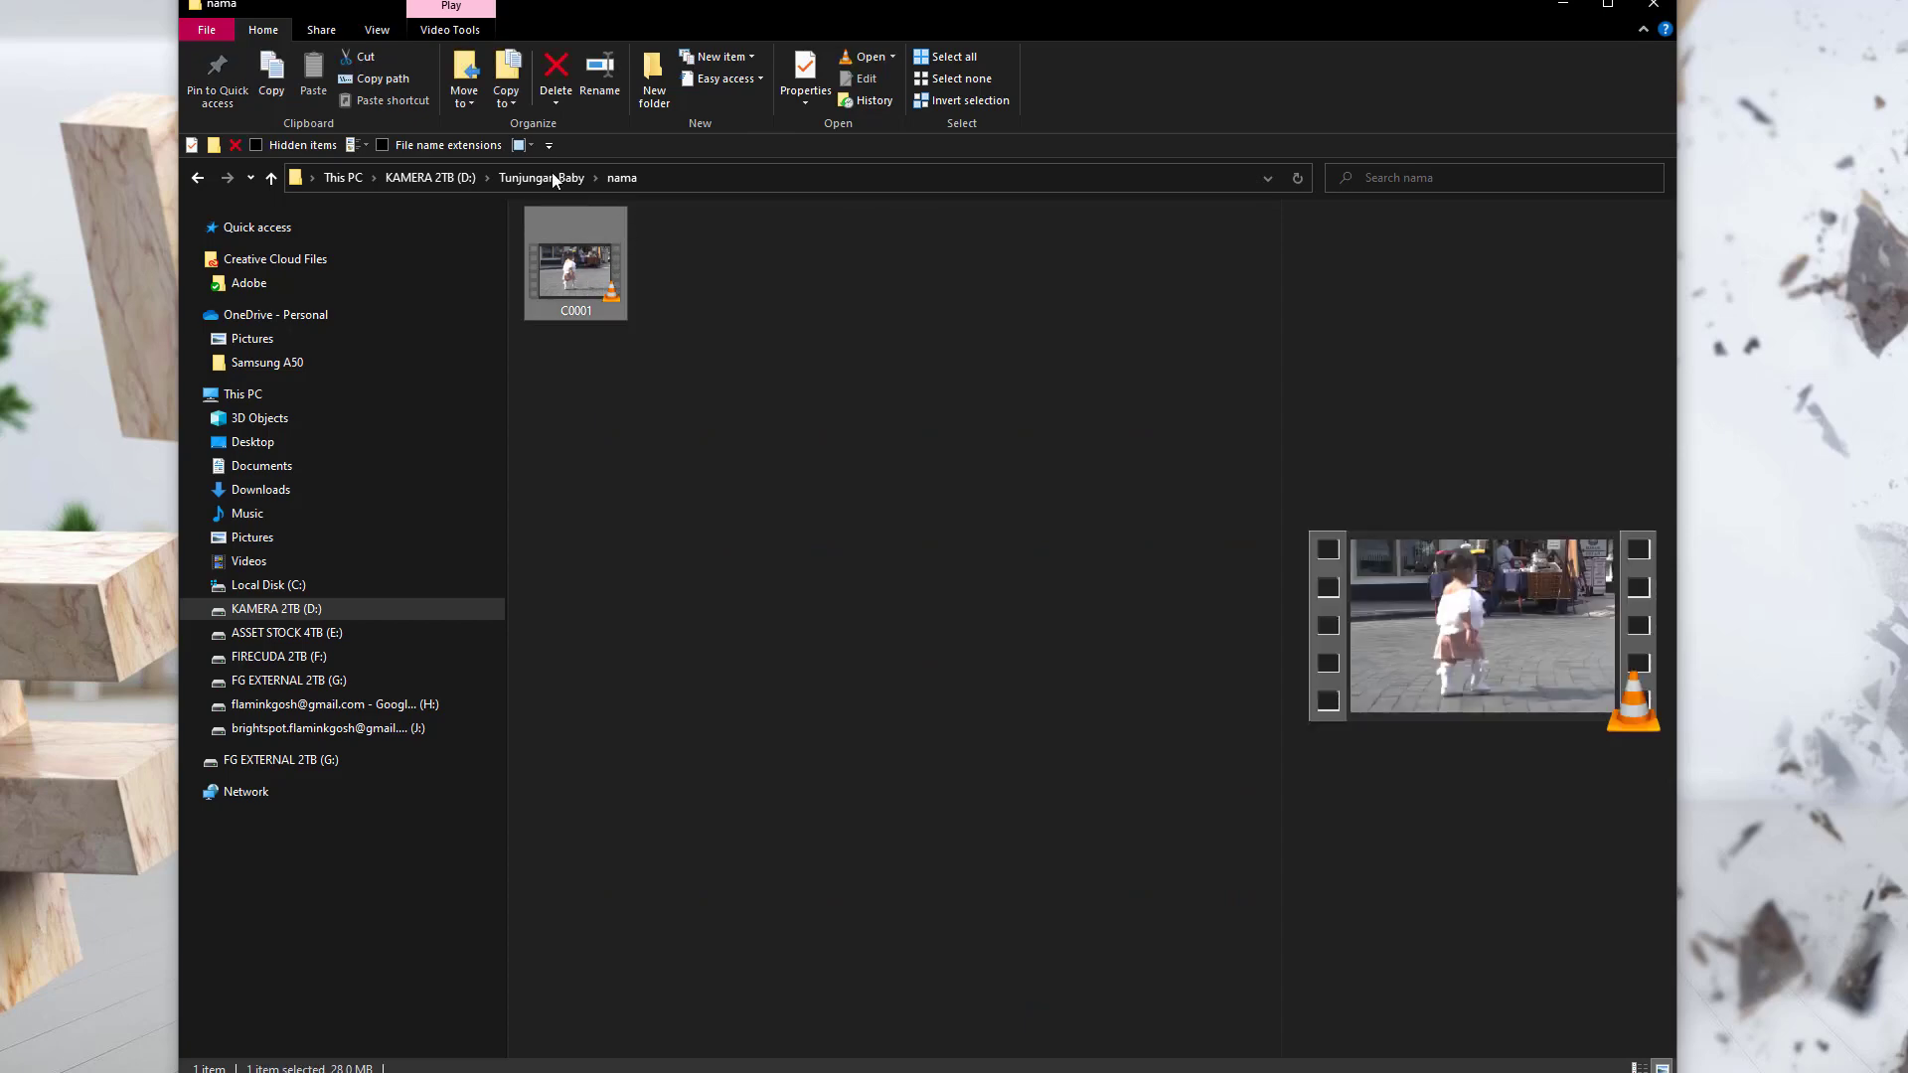
click(529, 171)
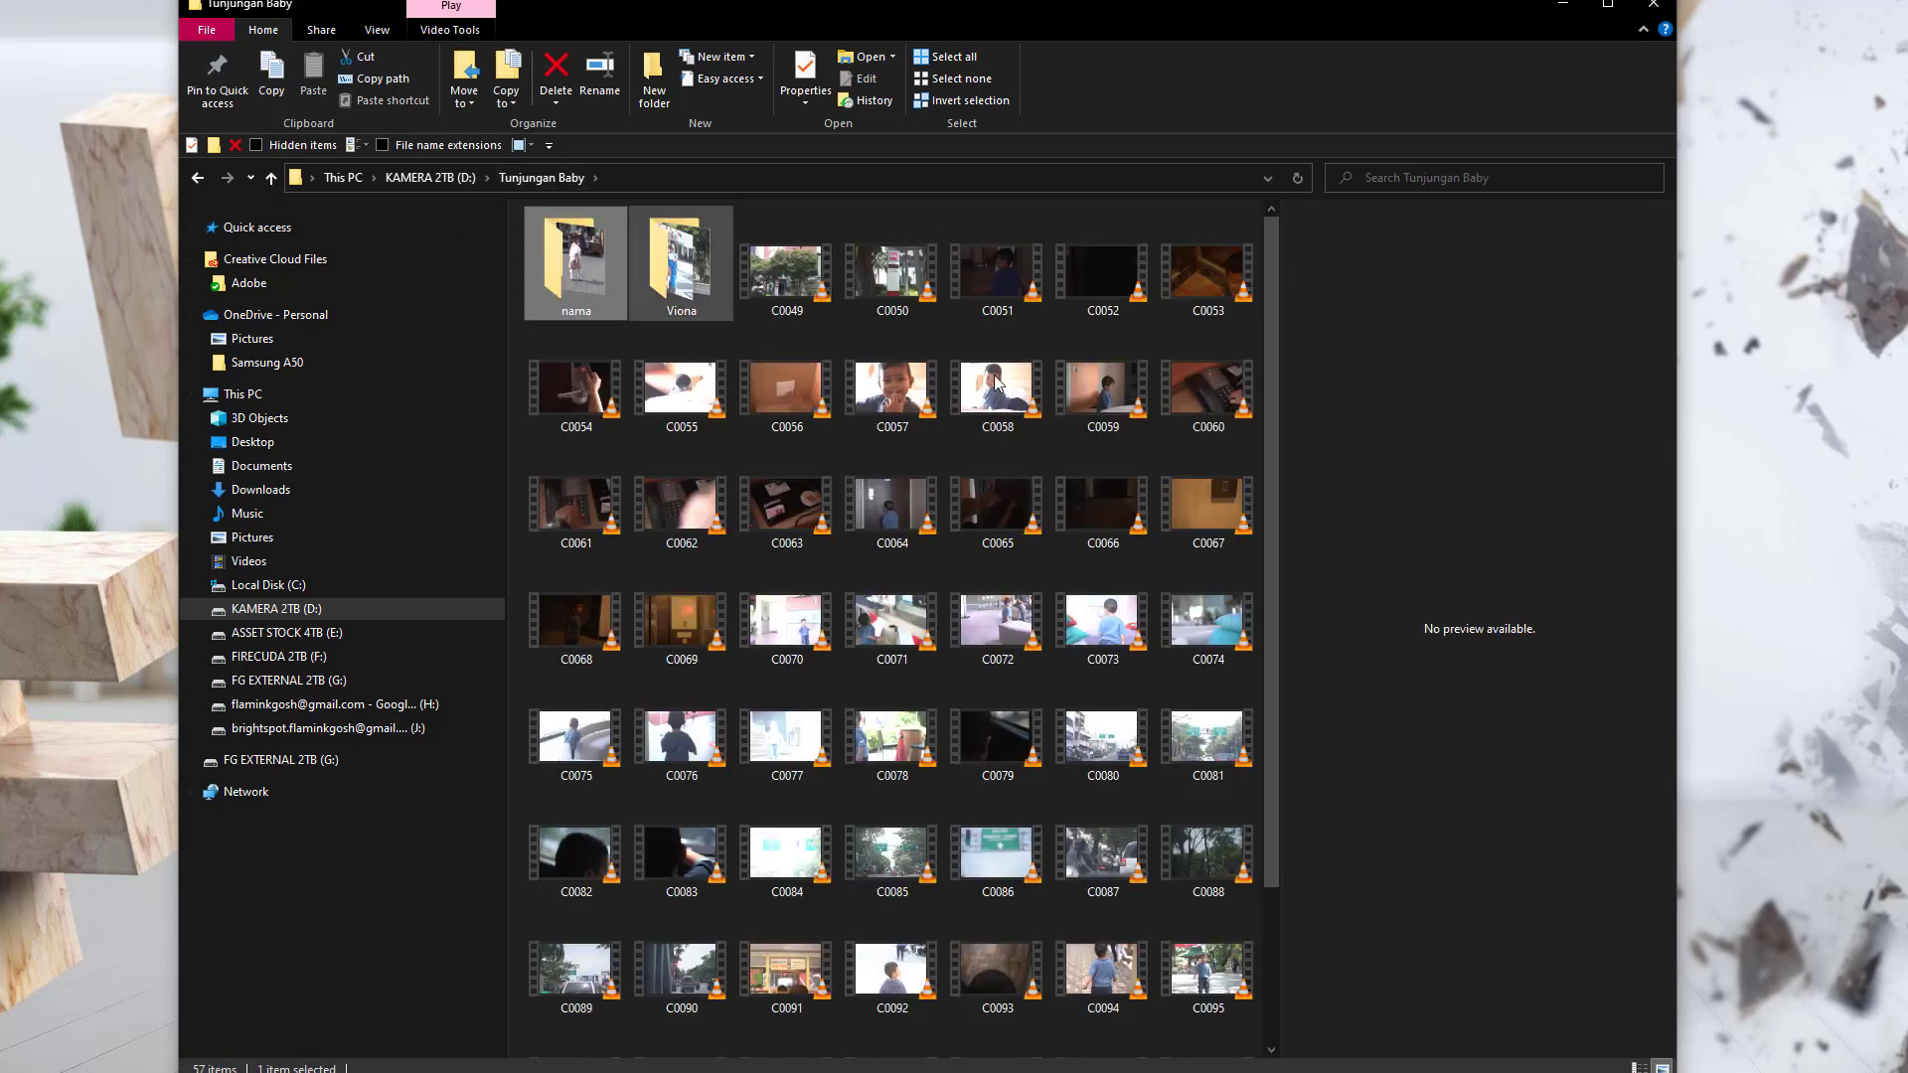
Unpack the nama folder with FileMenu Tools' Unpack Folder and move its C0001 clip into the folder holding C0002 through C0048
scroll(1233, 994, down, 2)
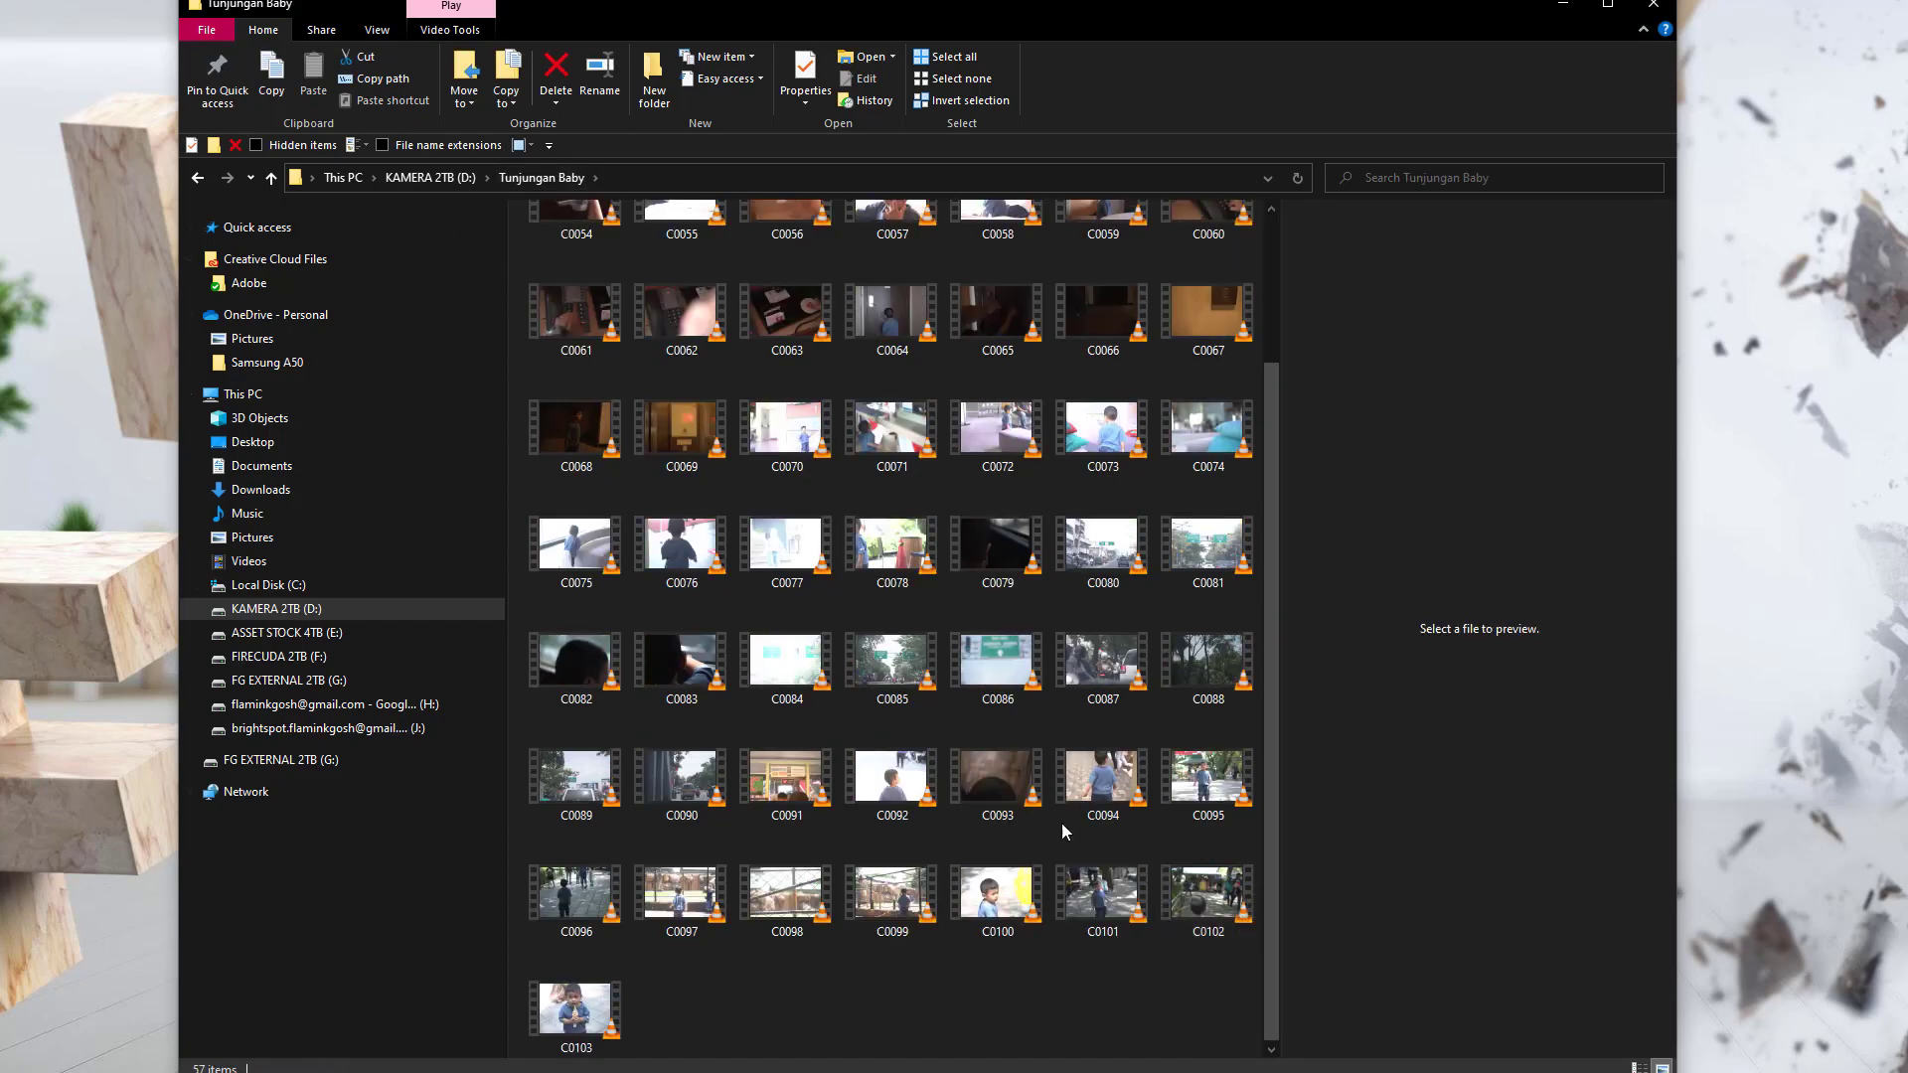
scroll(994, 716, up, 3)
right_click(576, 266)
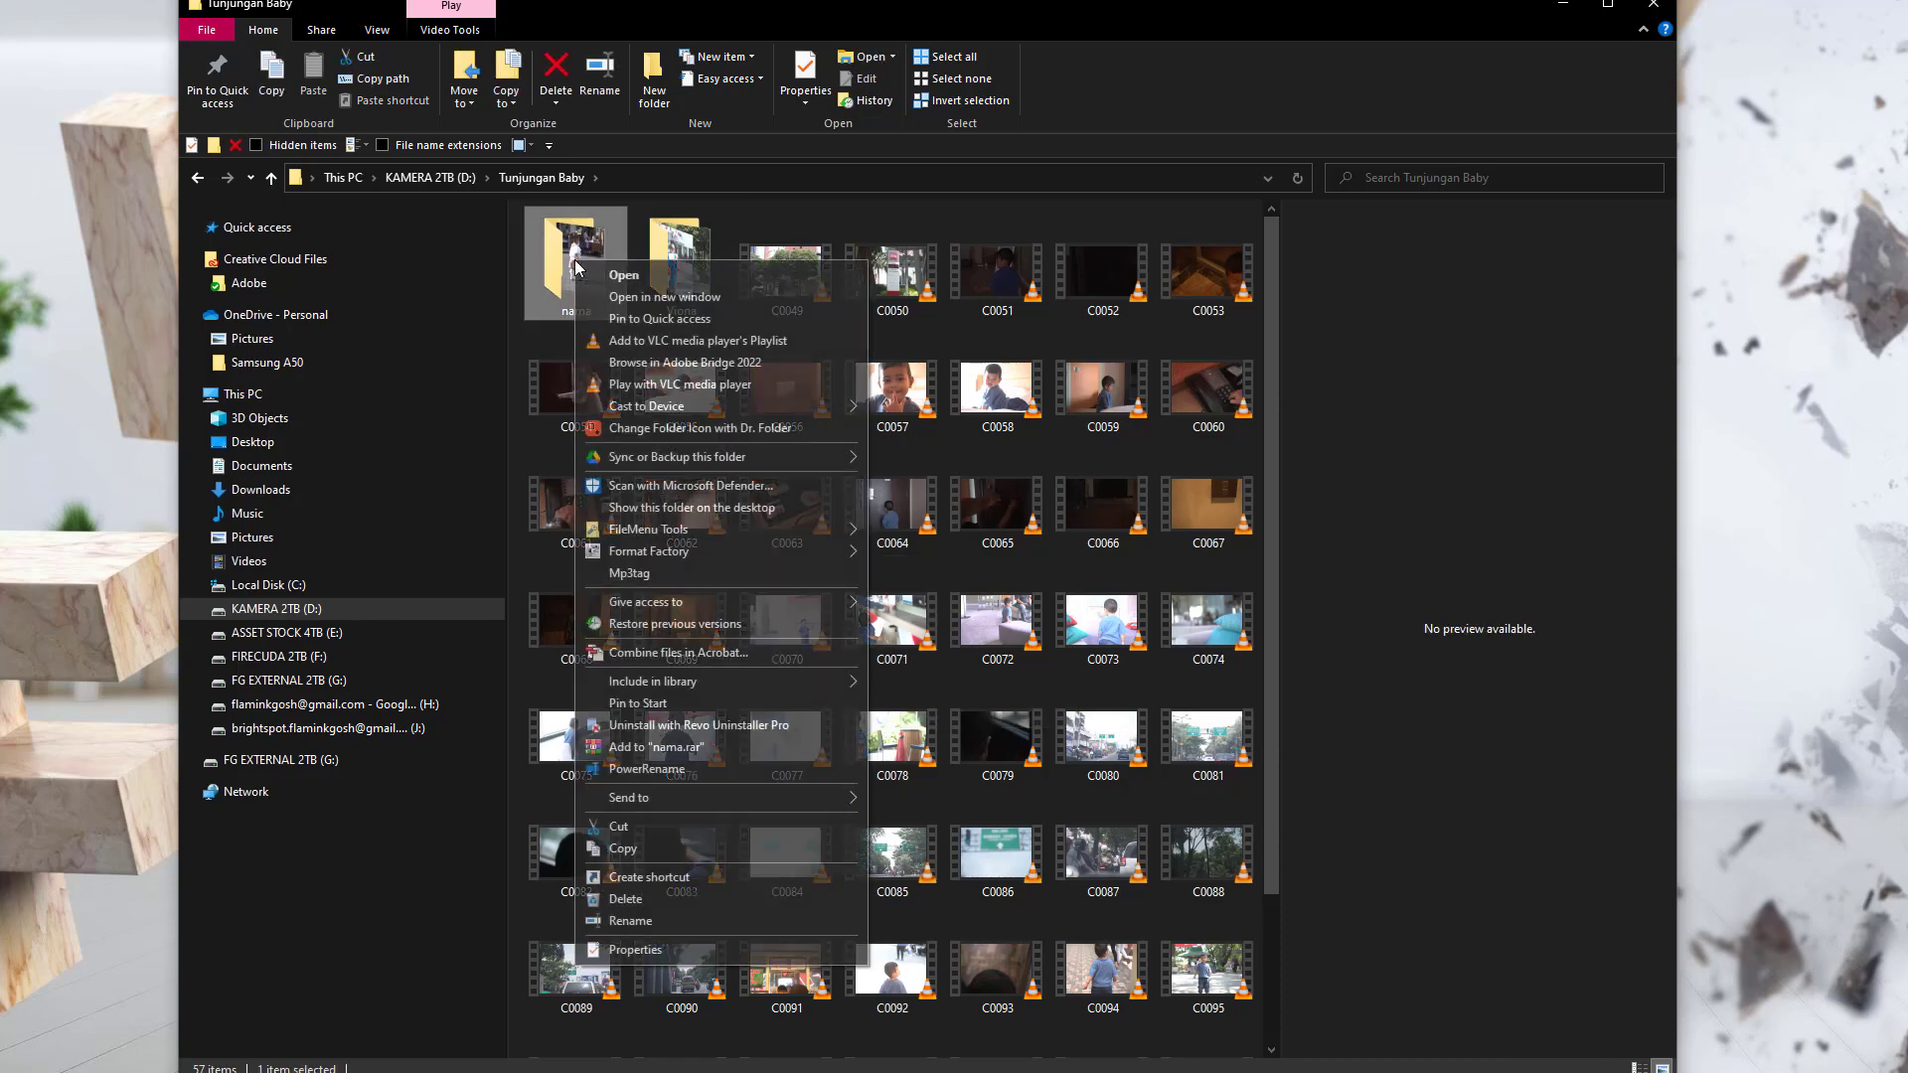
mouse_move(797, 529)
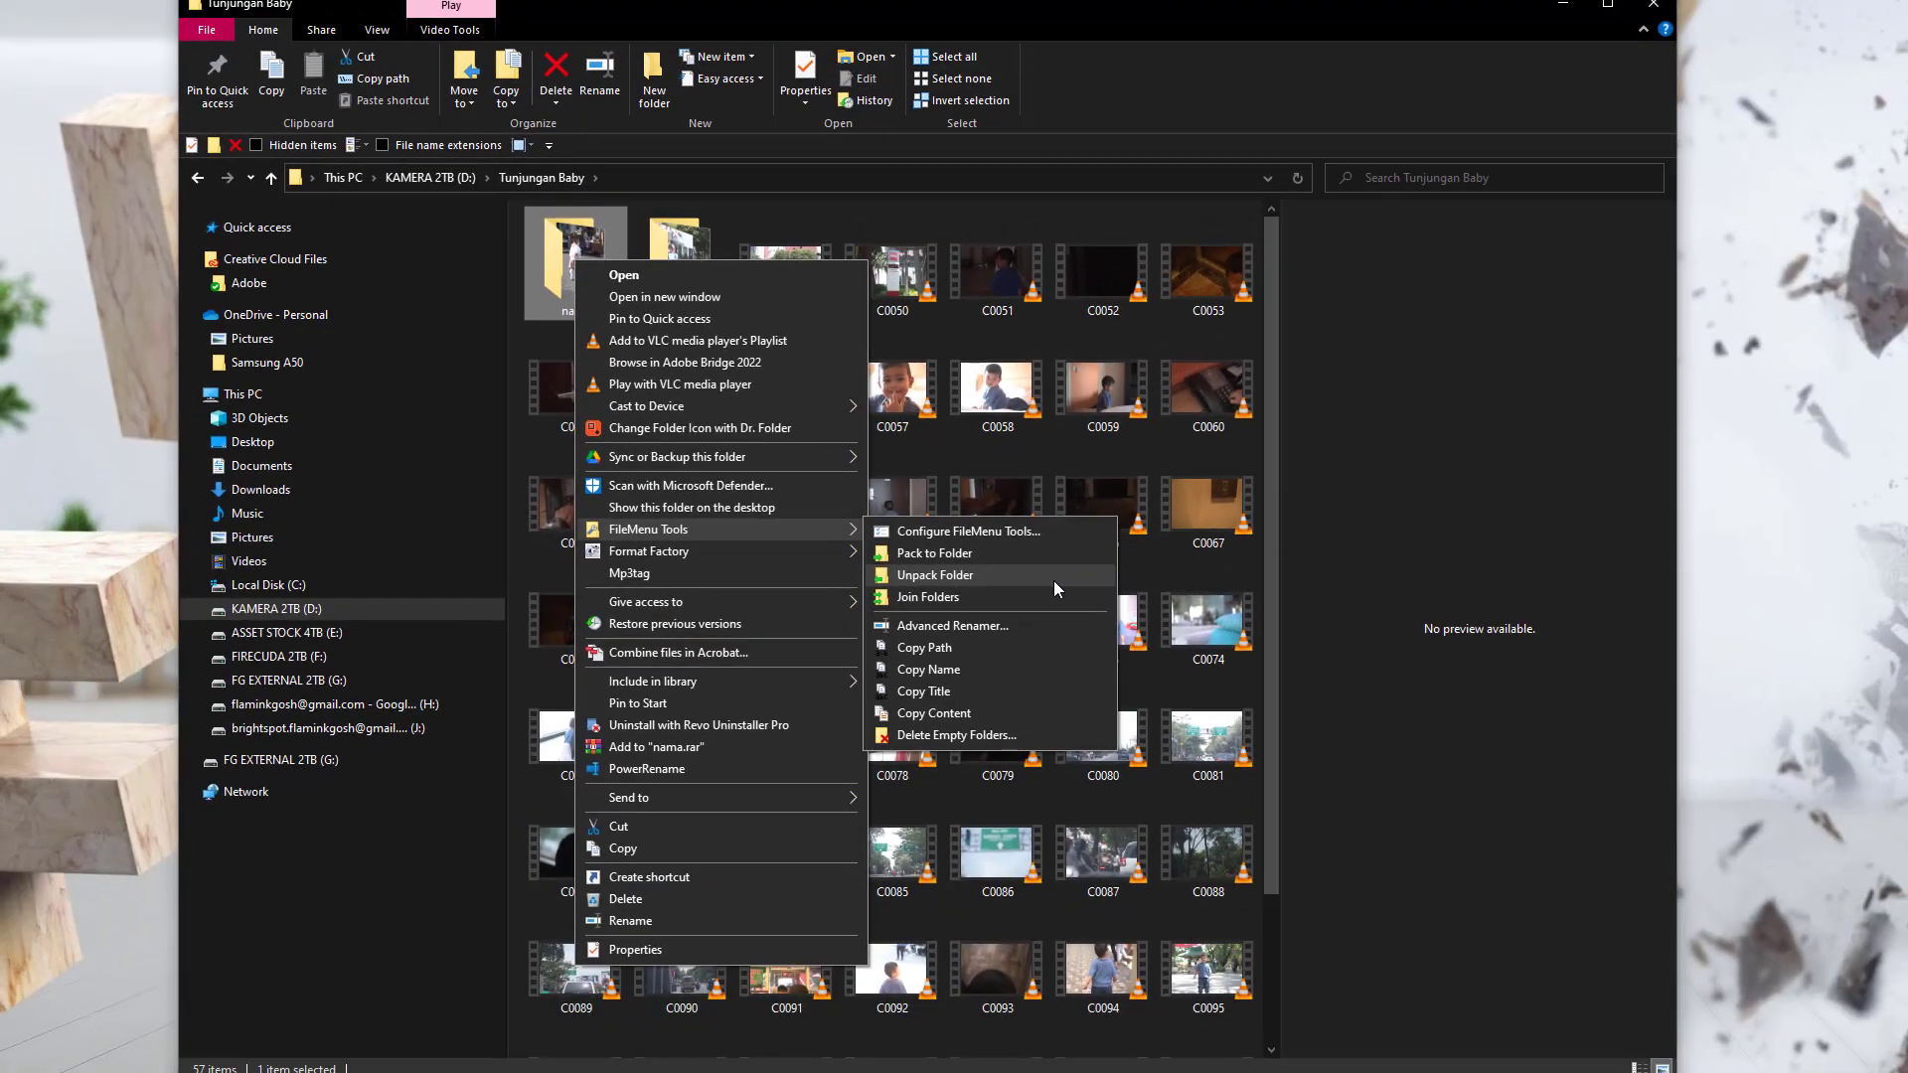
click(1055, 584)
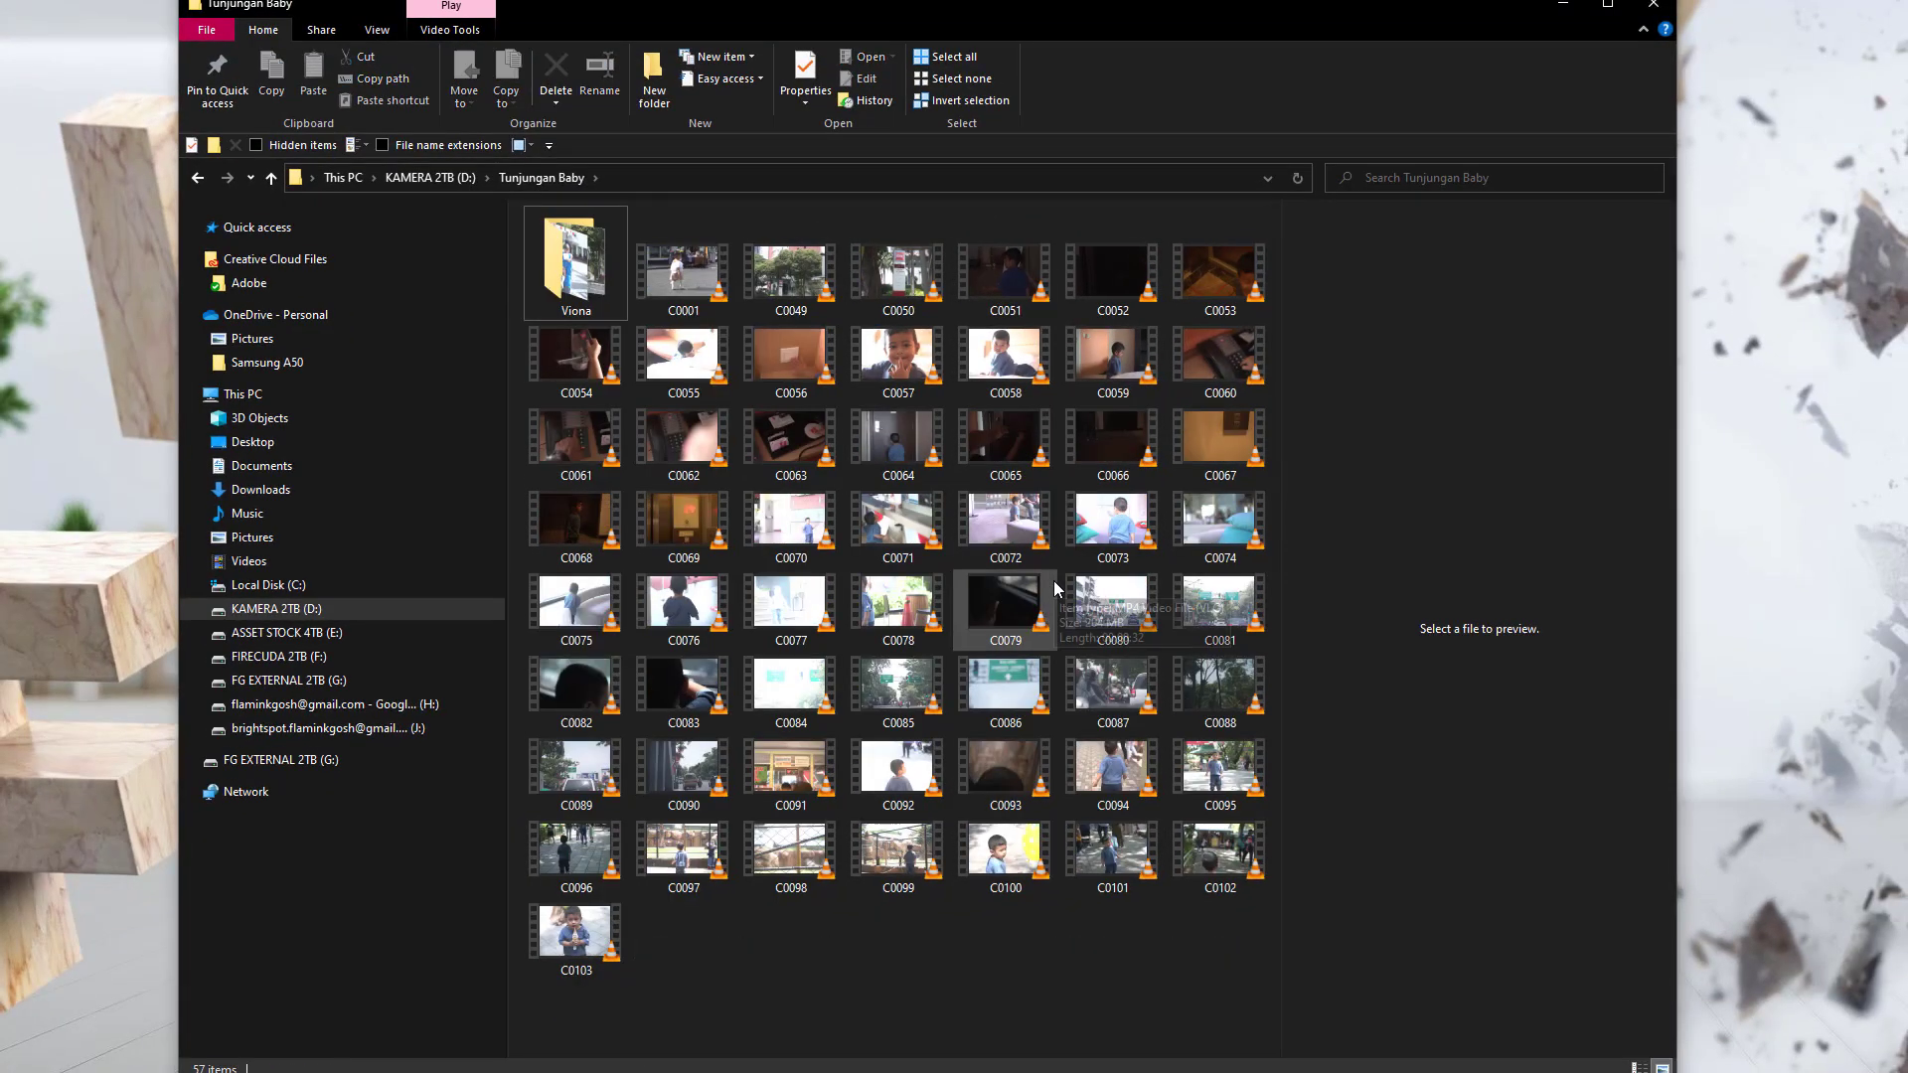
click(716, 311)
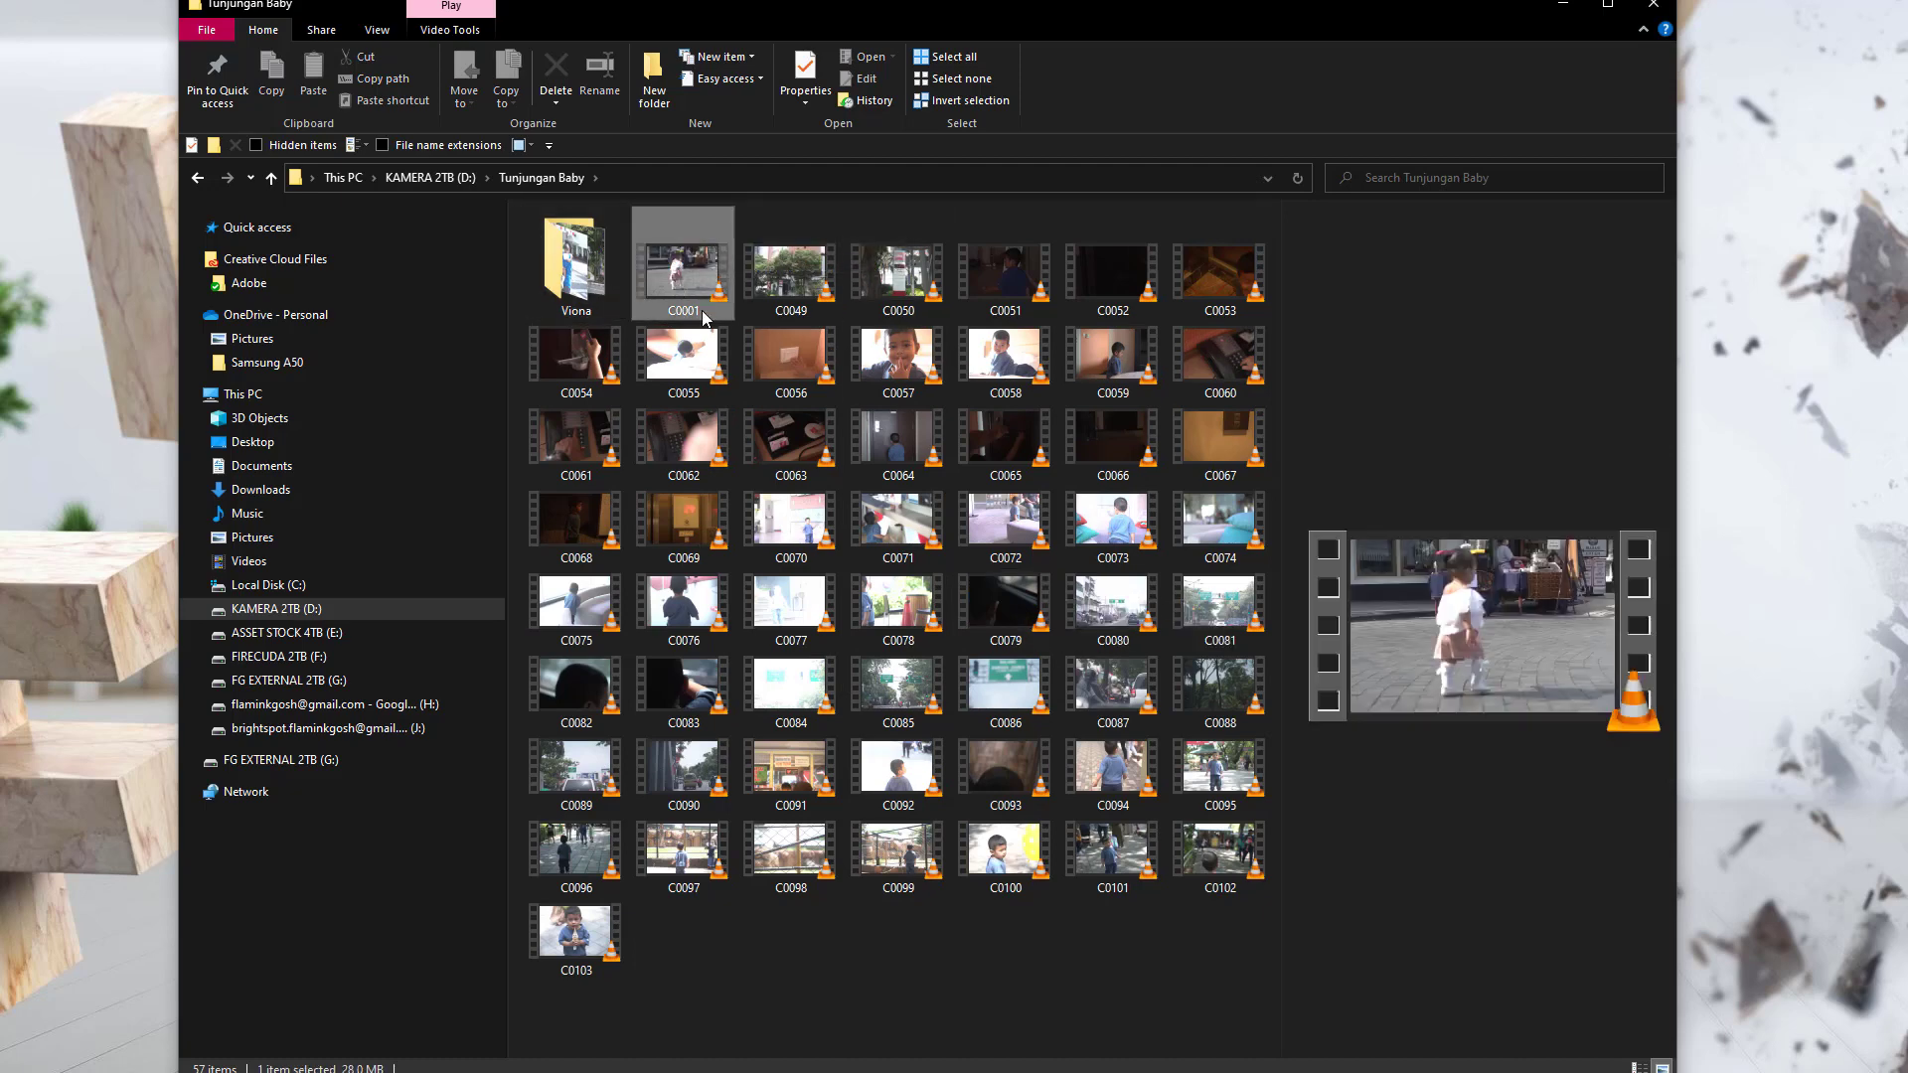
drag(661, 288, 579, 263)
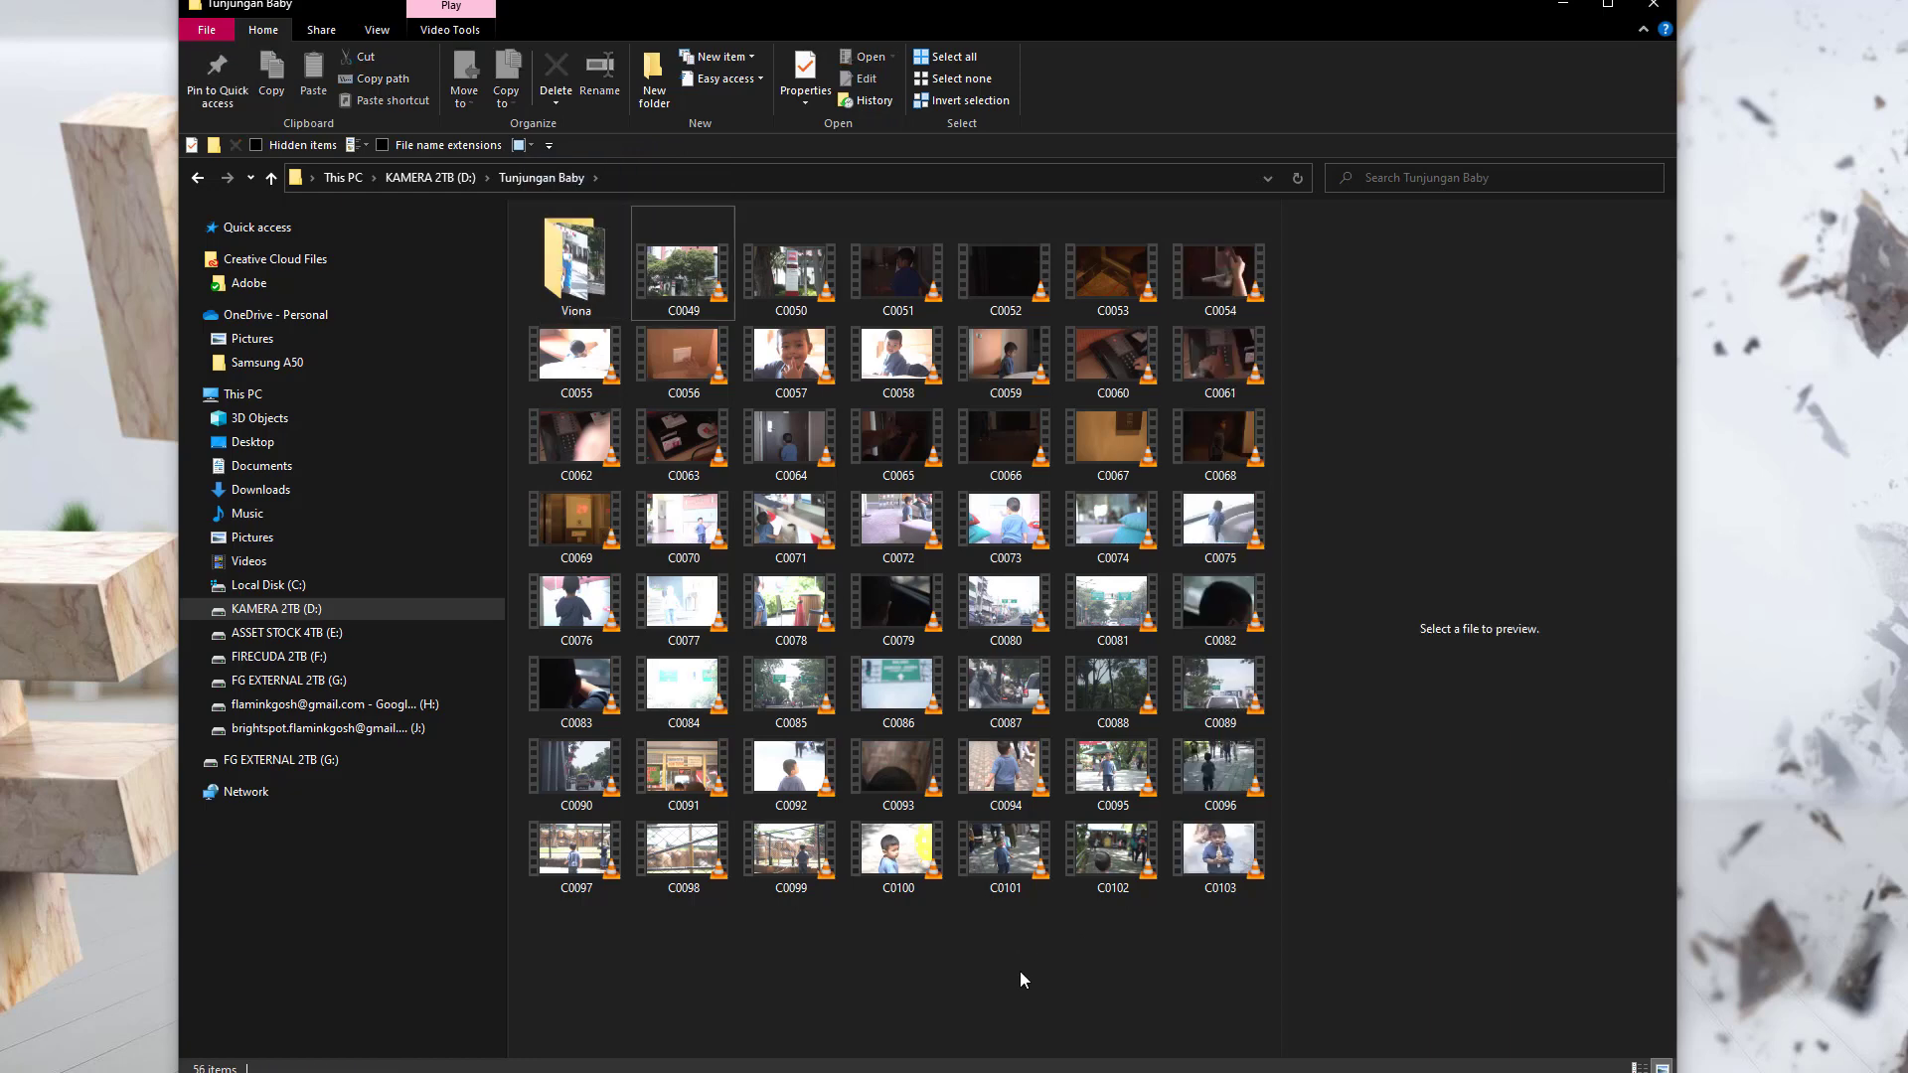
Pack clips C0049 through C0103 with FileMenu Tools' Pack to Folder, naming the new folder with the boy's first name
click(684, 274)
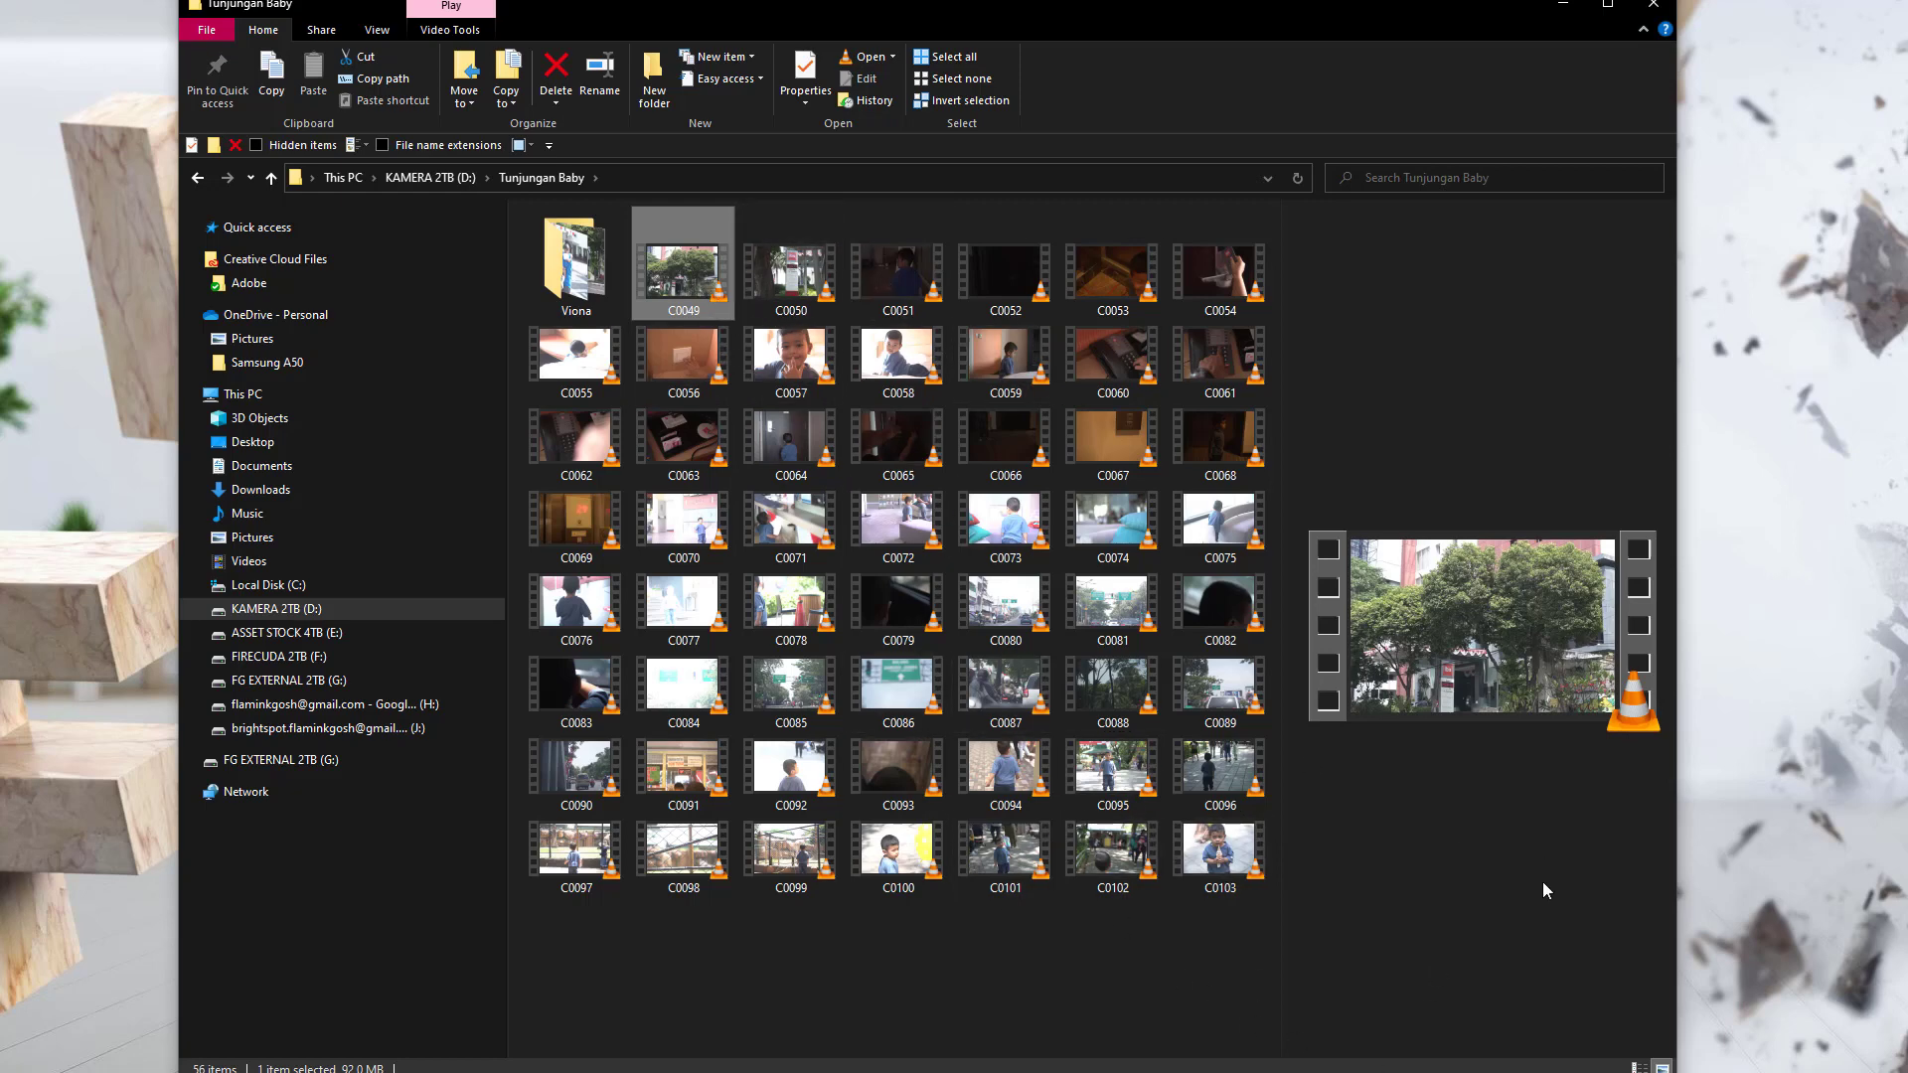
shift+click(1244, 872)
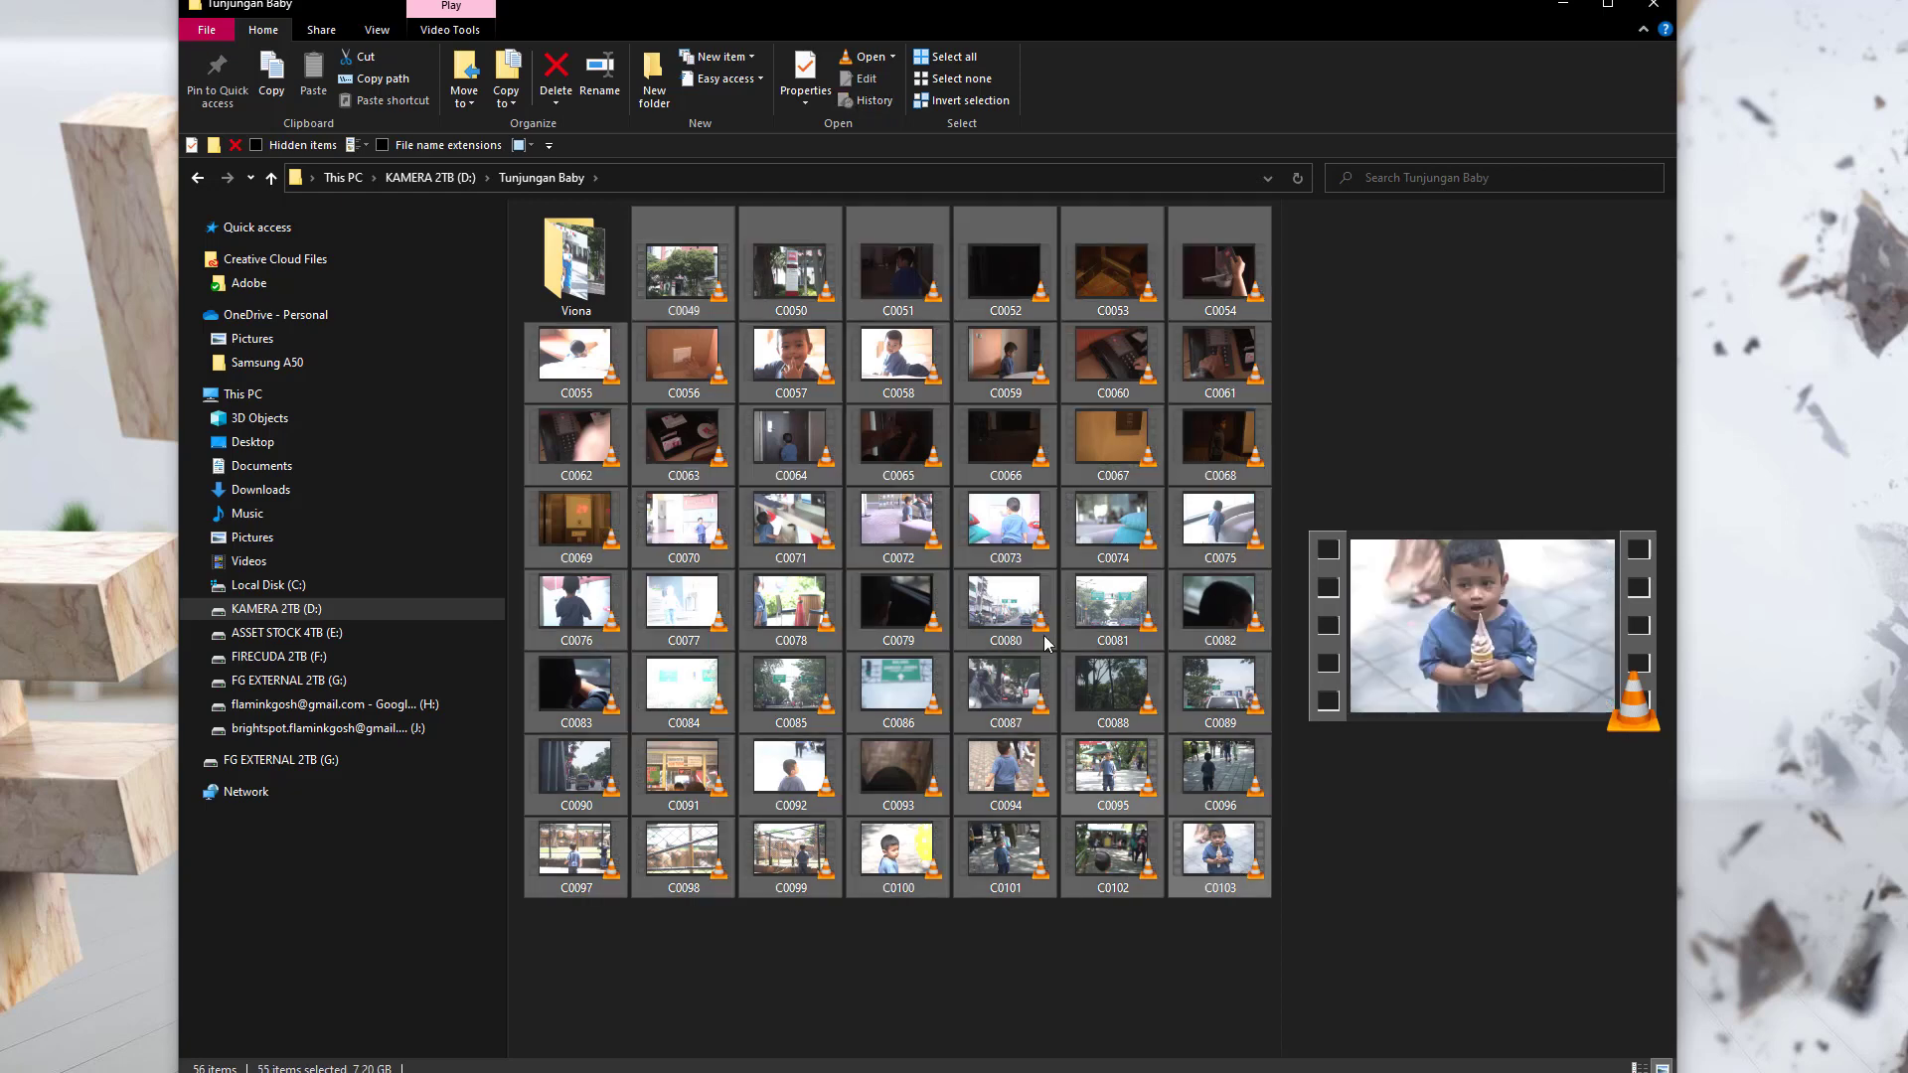
right_click(695, 286)
mouse_move(817, 553)
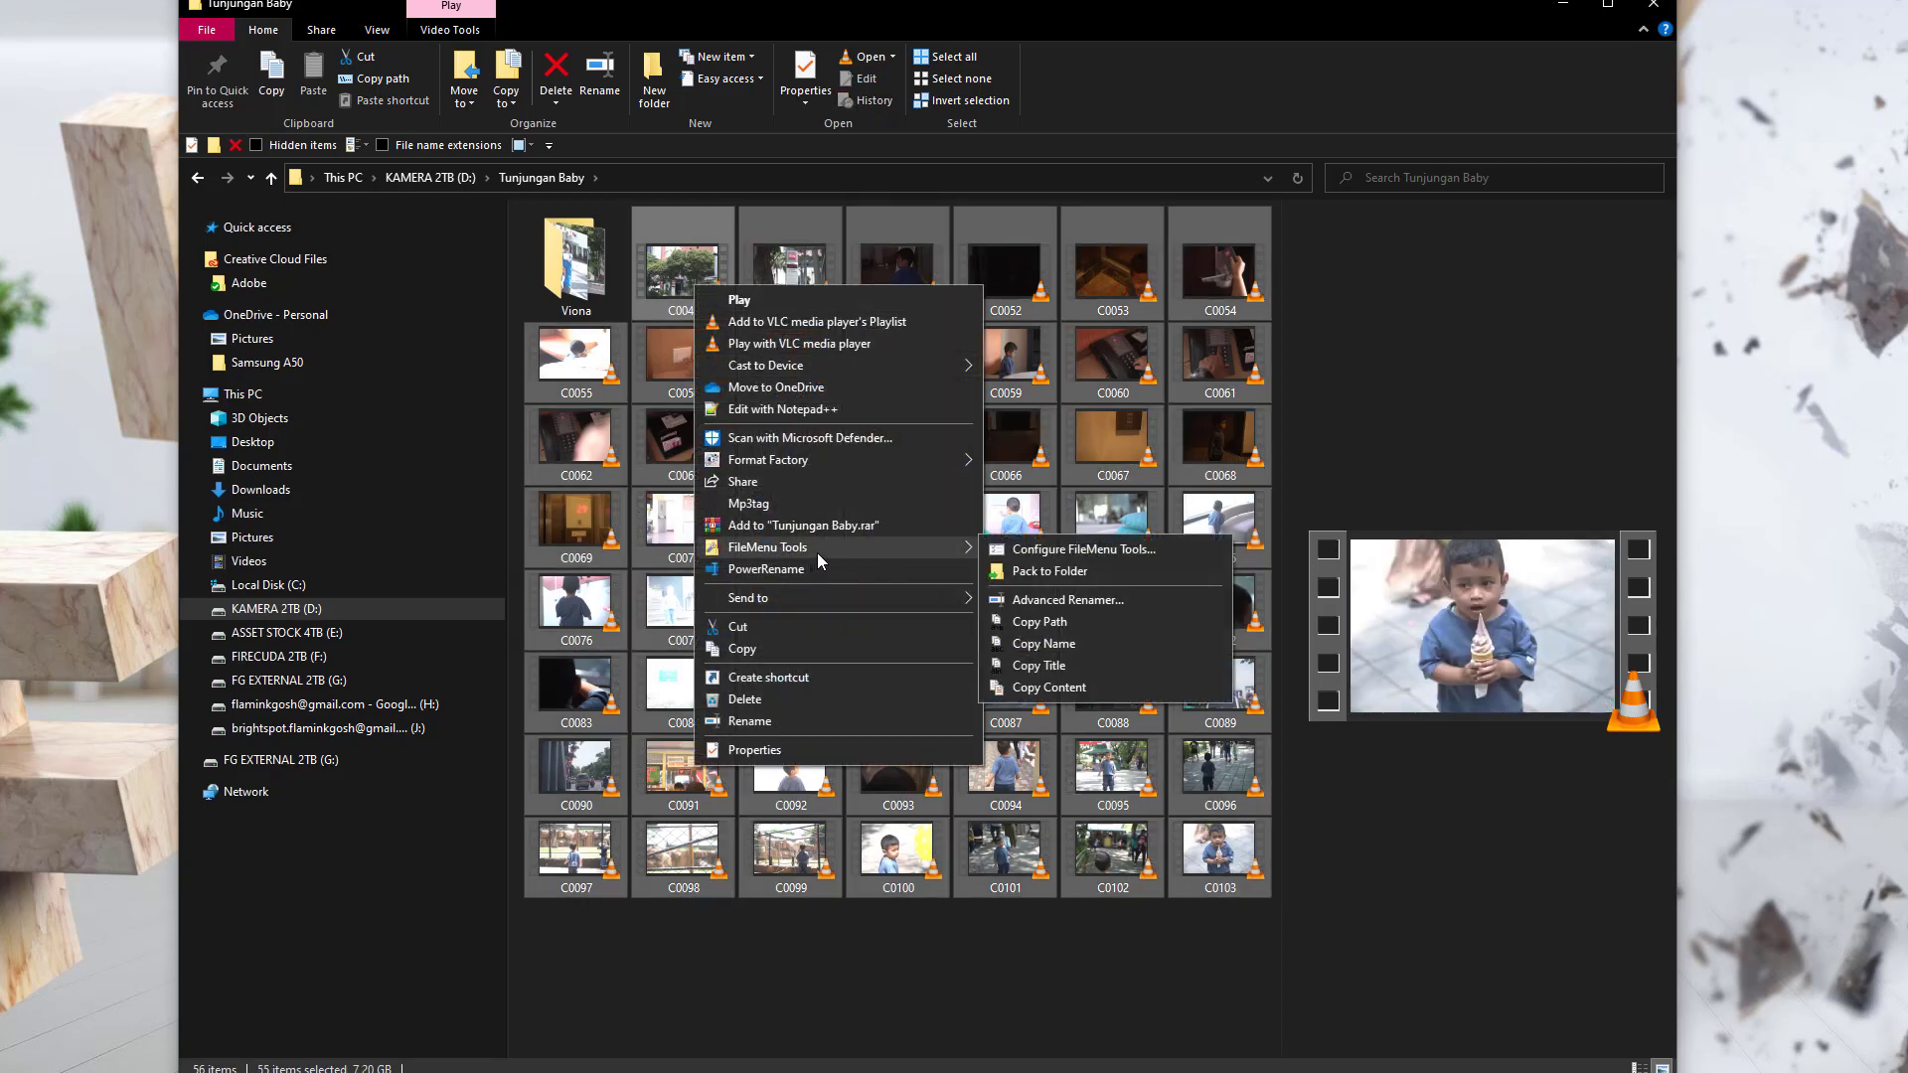
click(1093, 574)
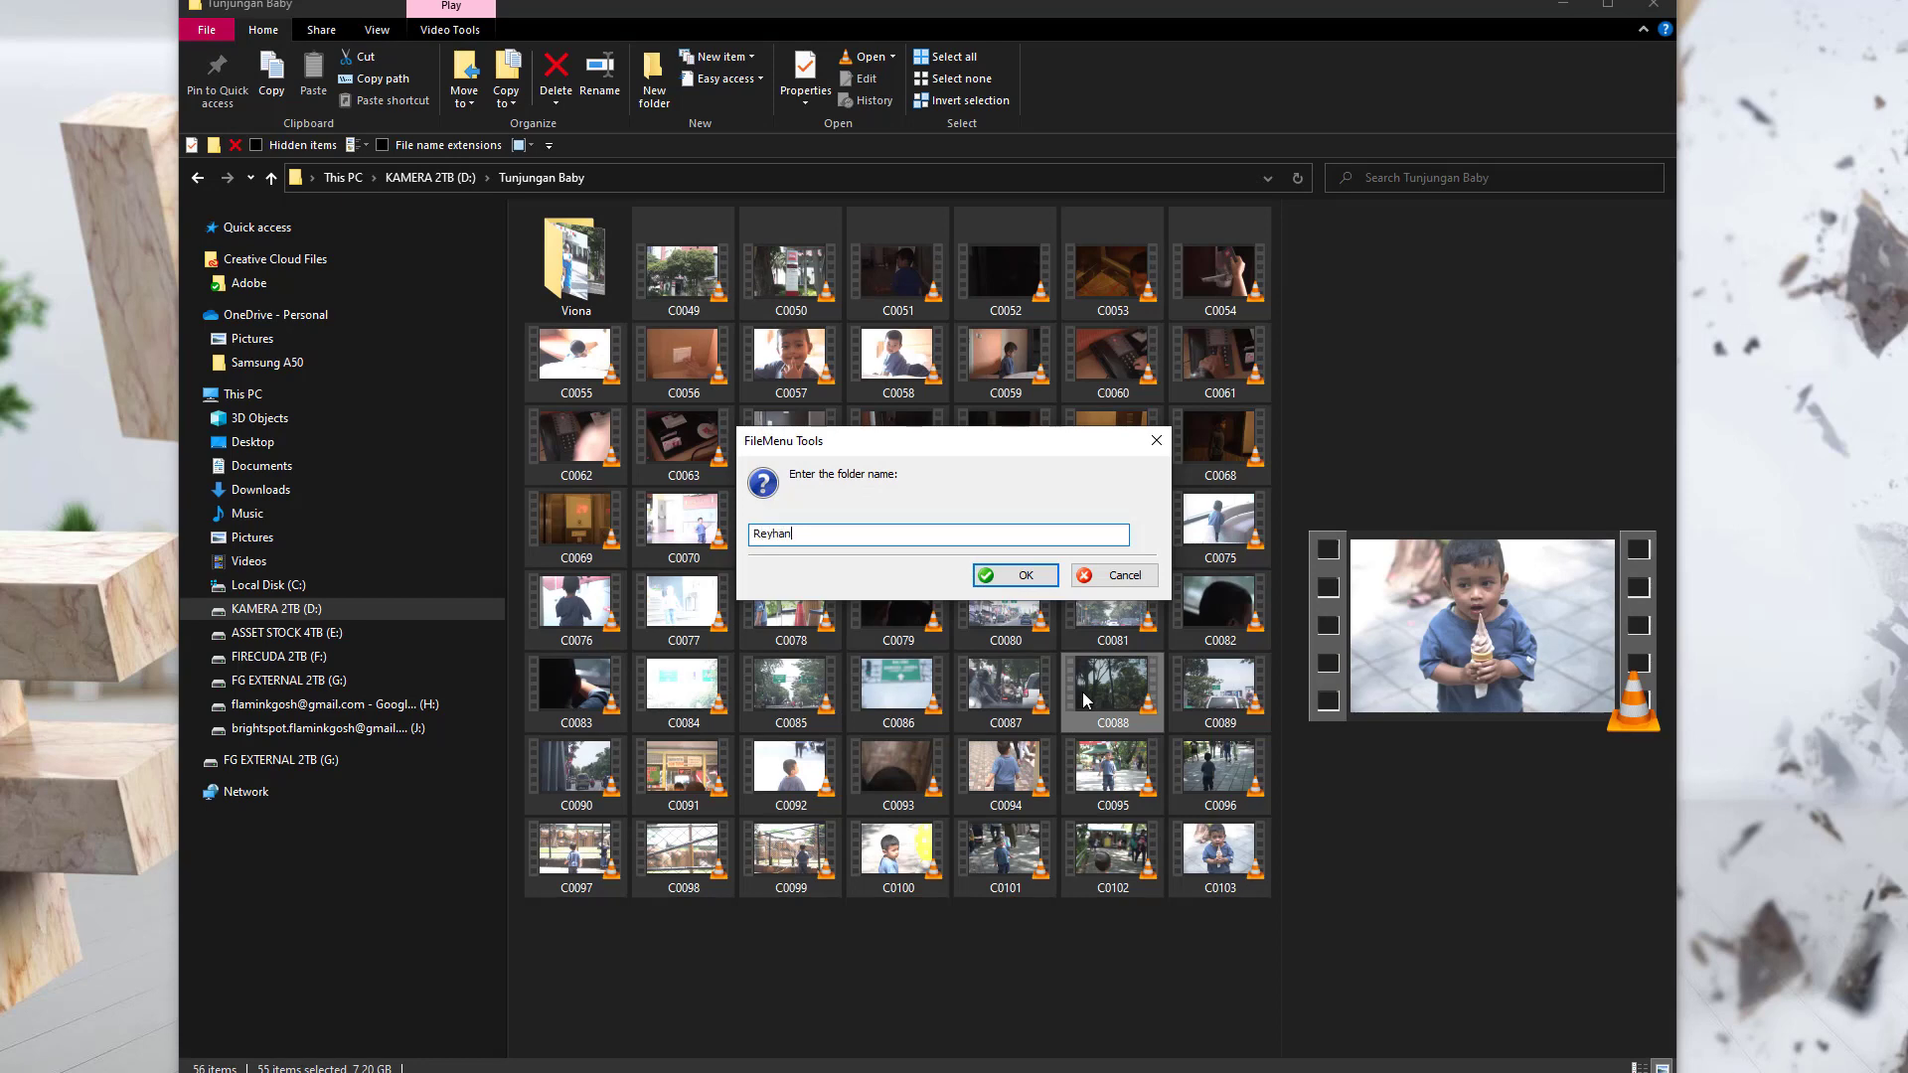
key(Return)
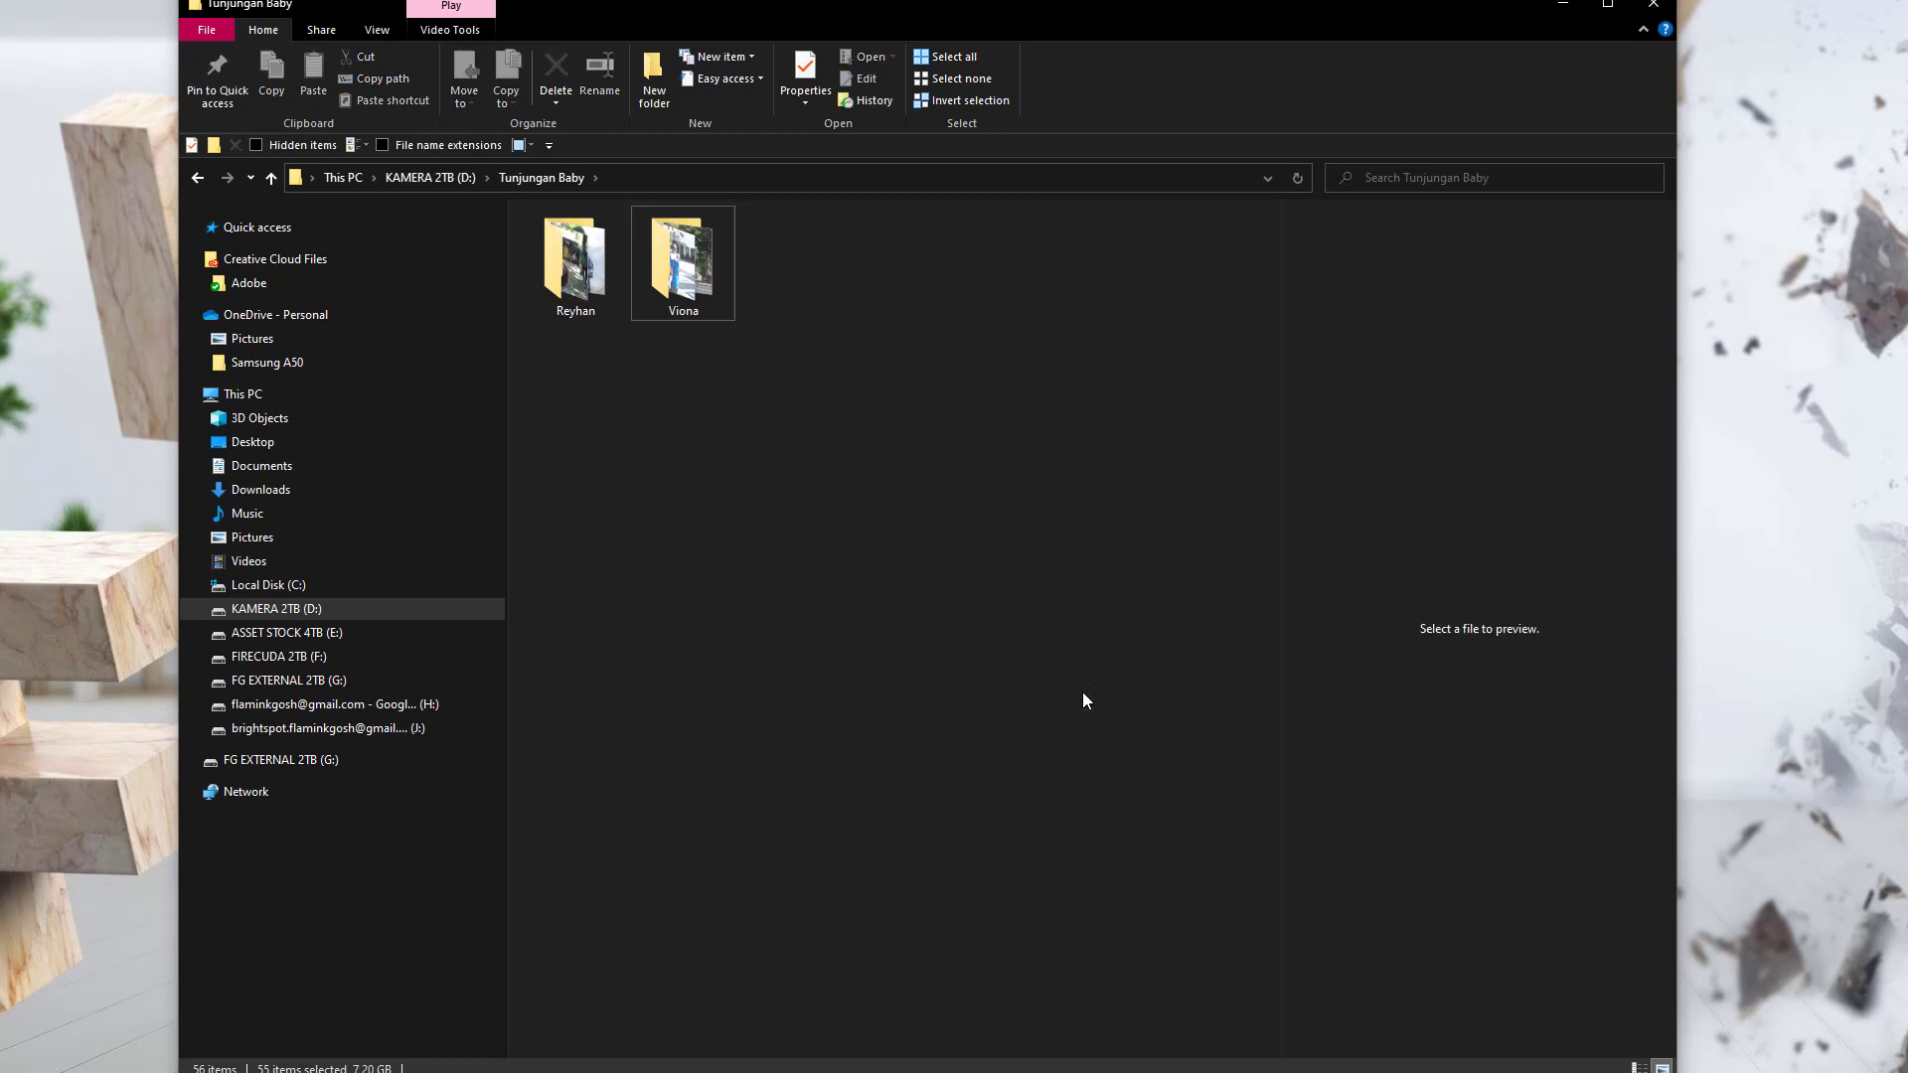
Examine the contents of the folder packed with C0049 through C0103, and end inside that folder
double_click(605, 282)
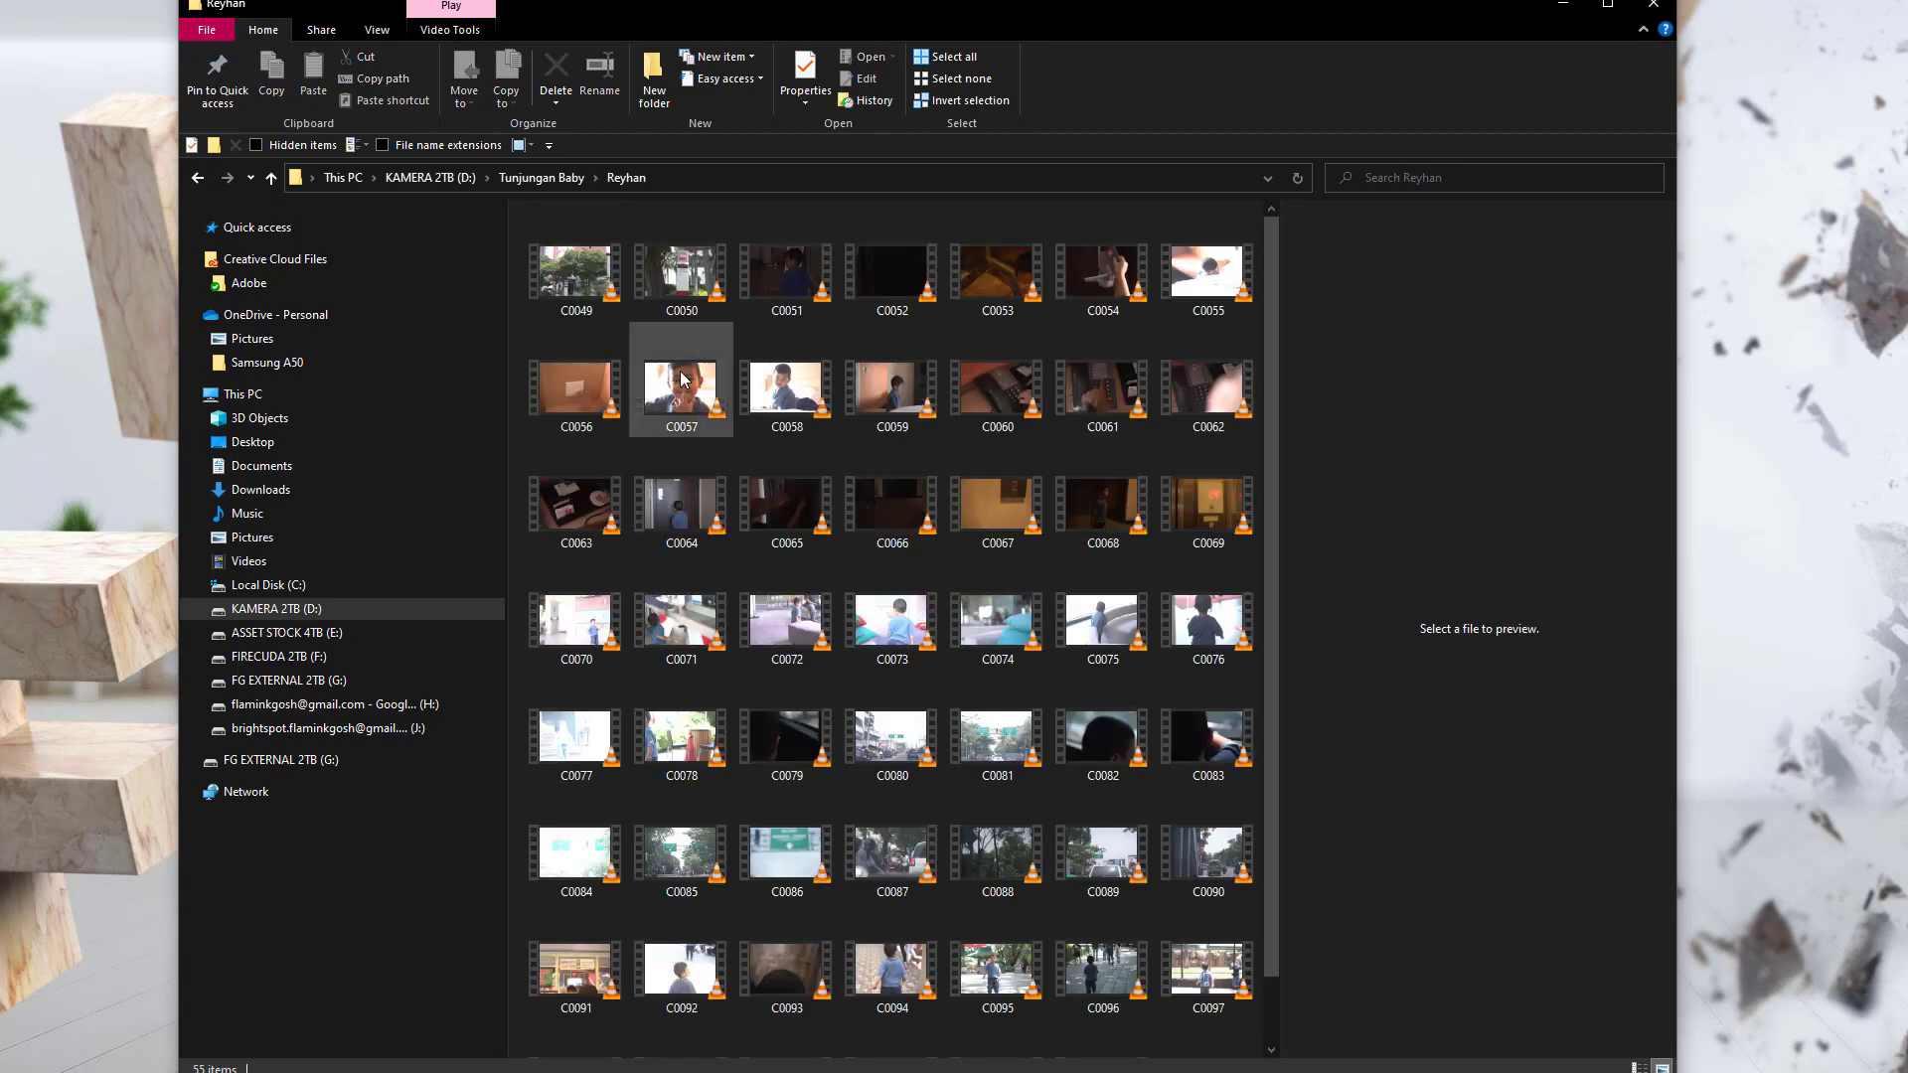
scroll(895, 780, down, 2)
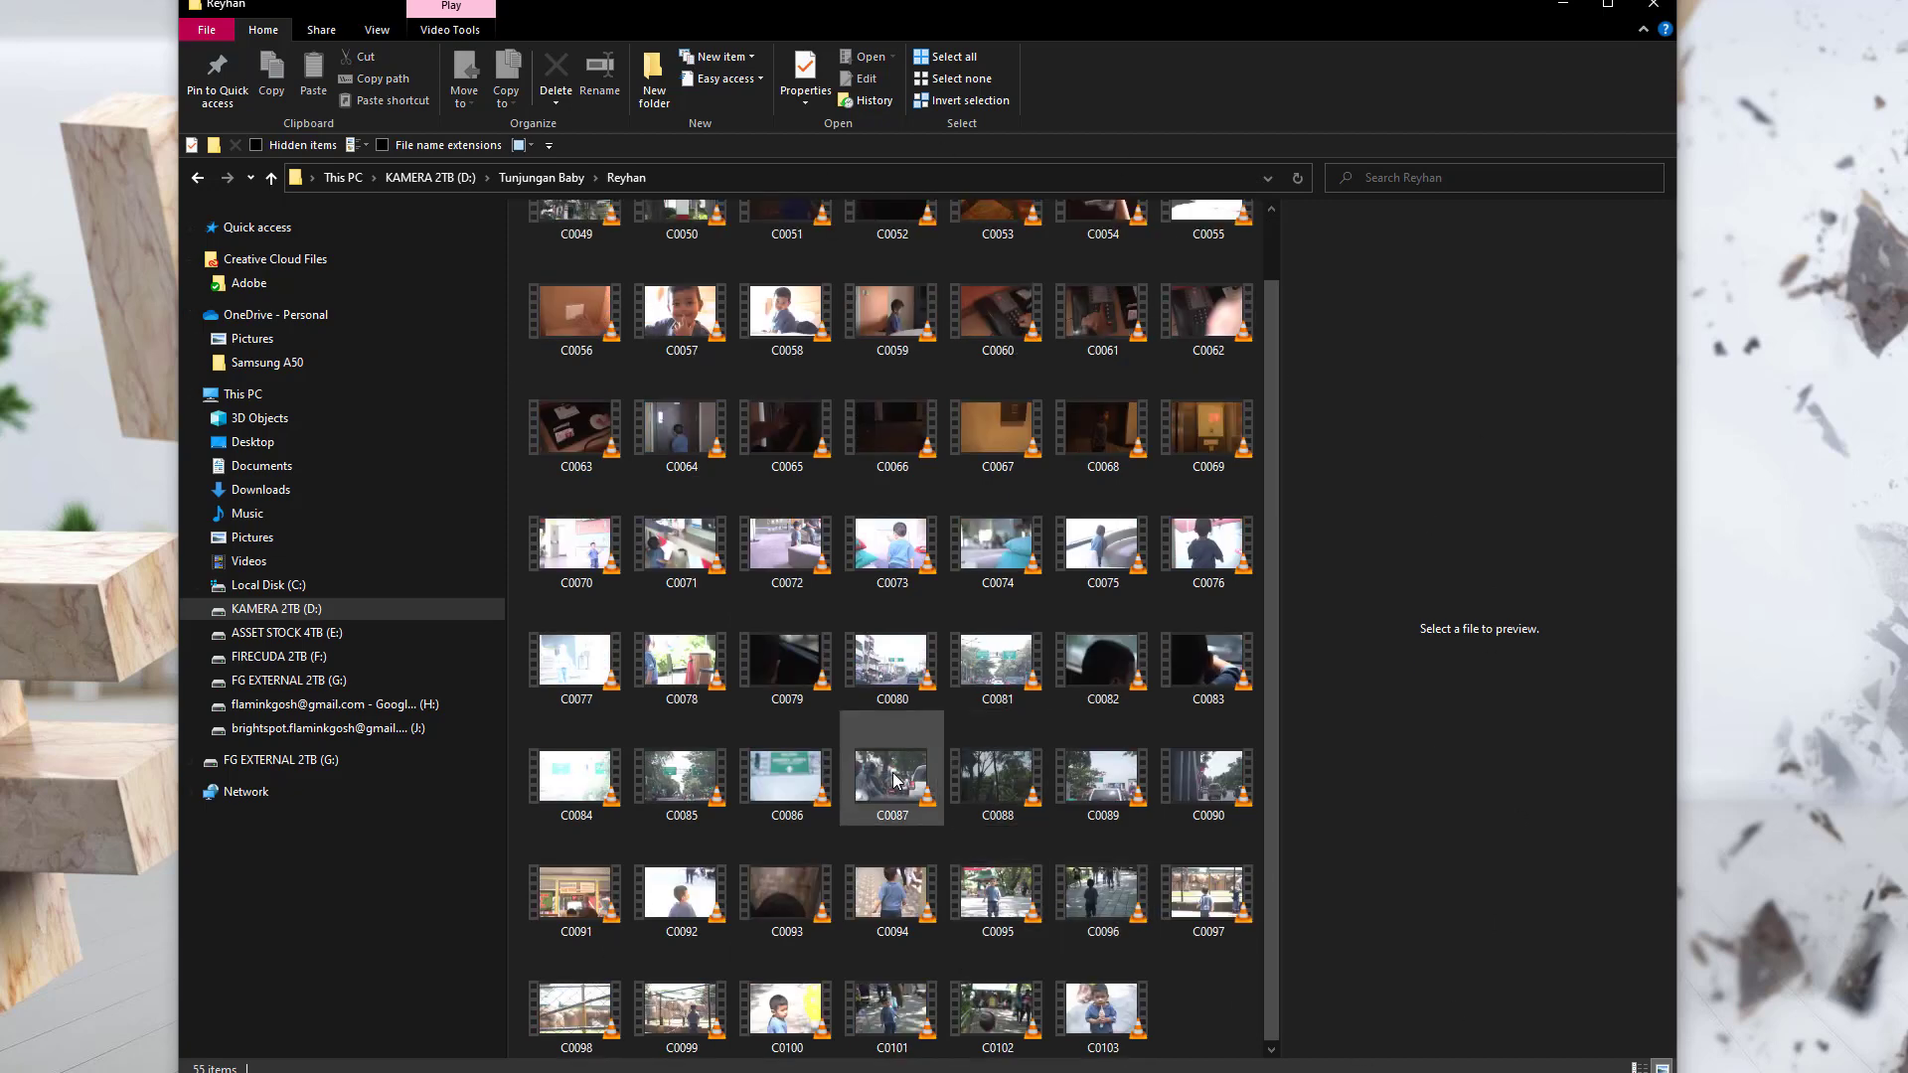
scroll(1120, 989, up, 2)
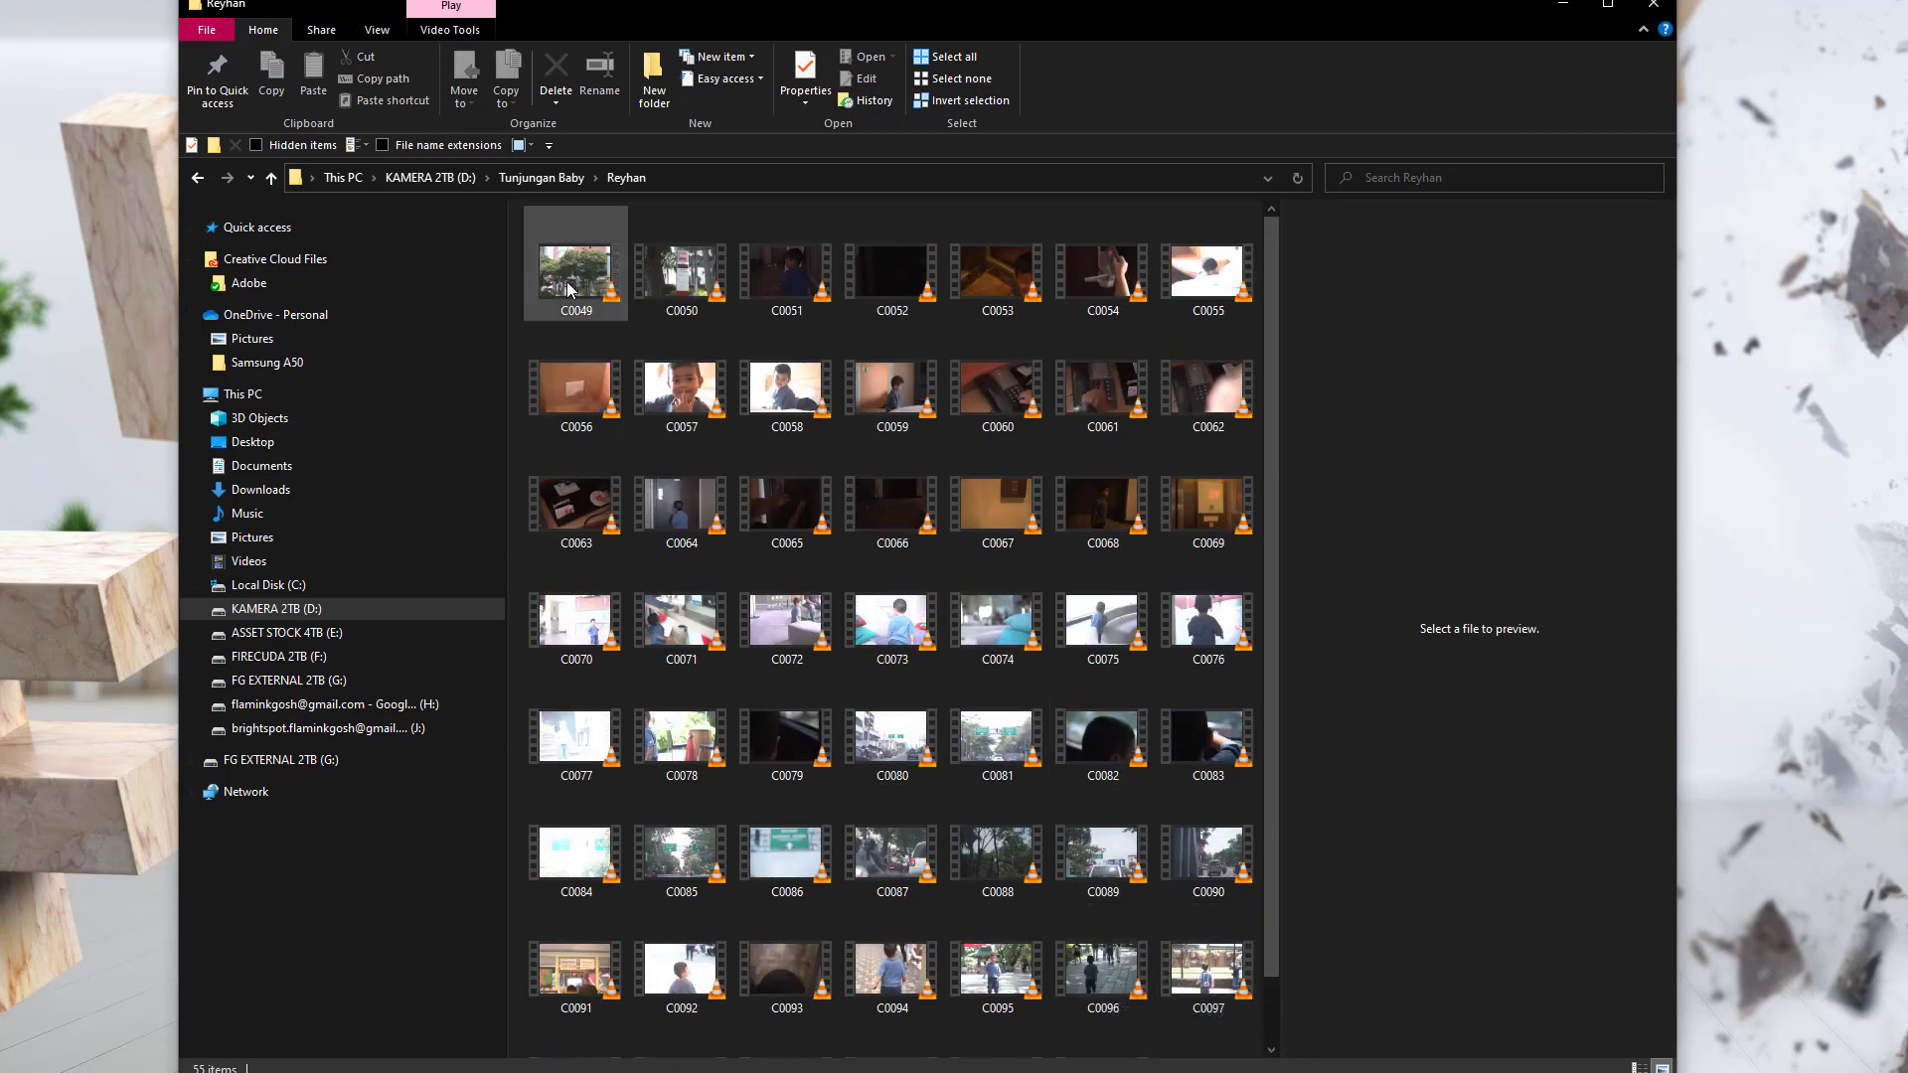
click(542, 179)
double_click(562, 266)
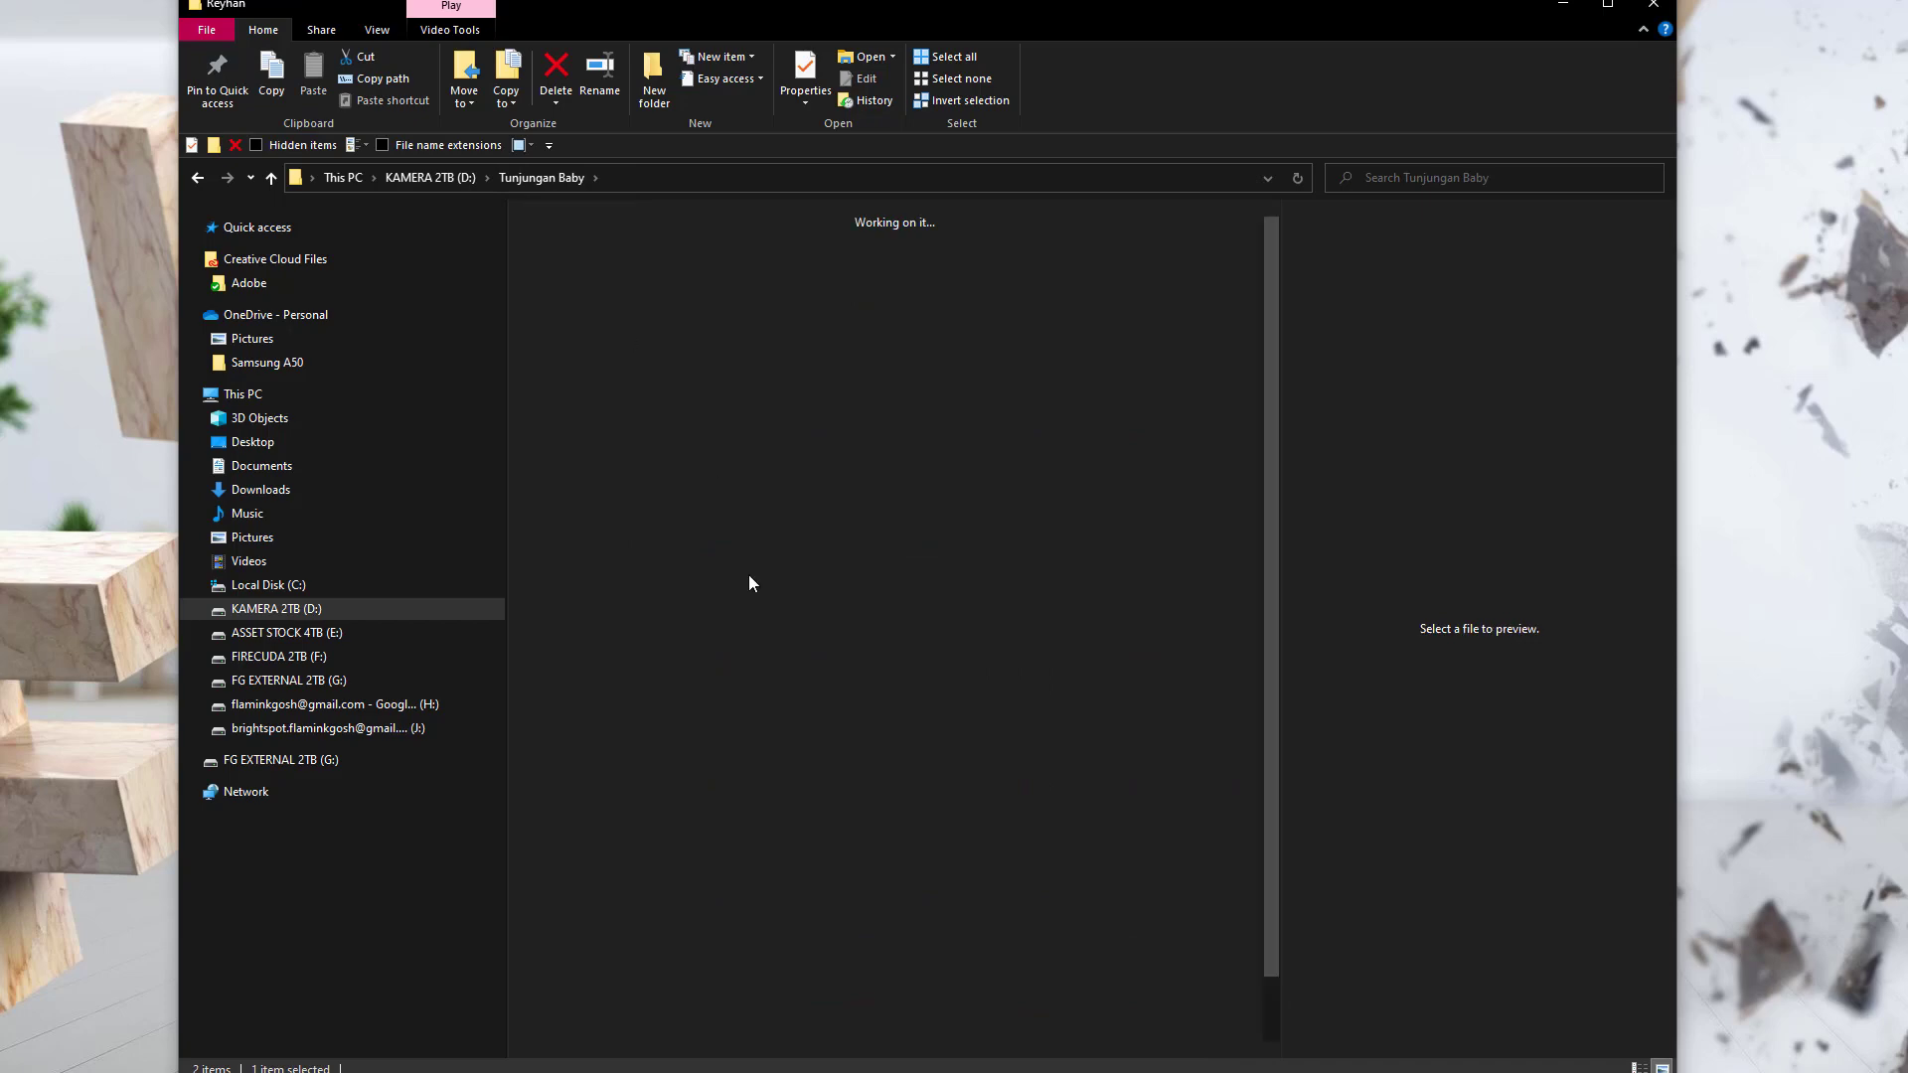
scroll(1110, 855, down, 1)
scroll(1111, 992, up, 1)
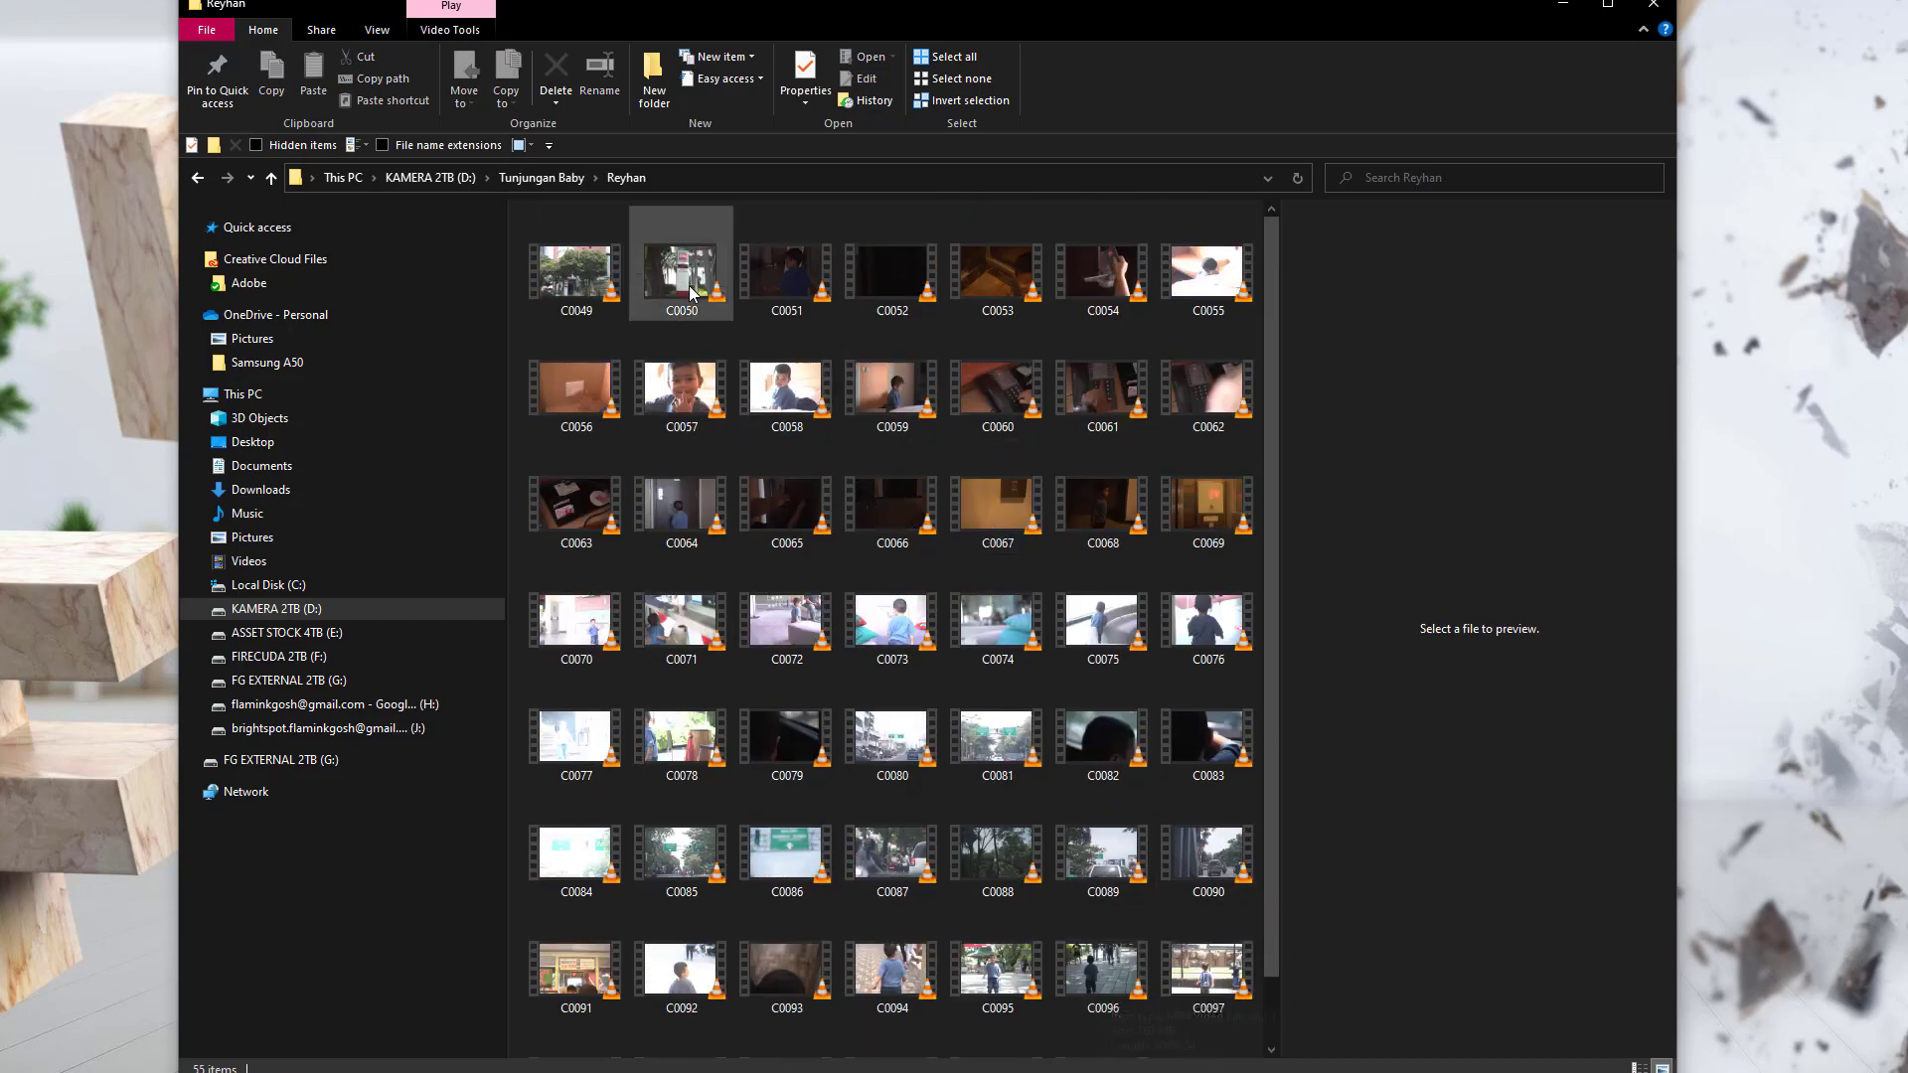
click(553, 179)
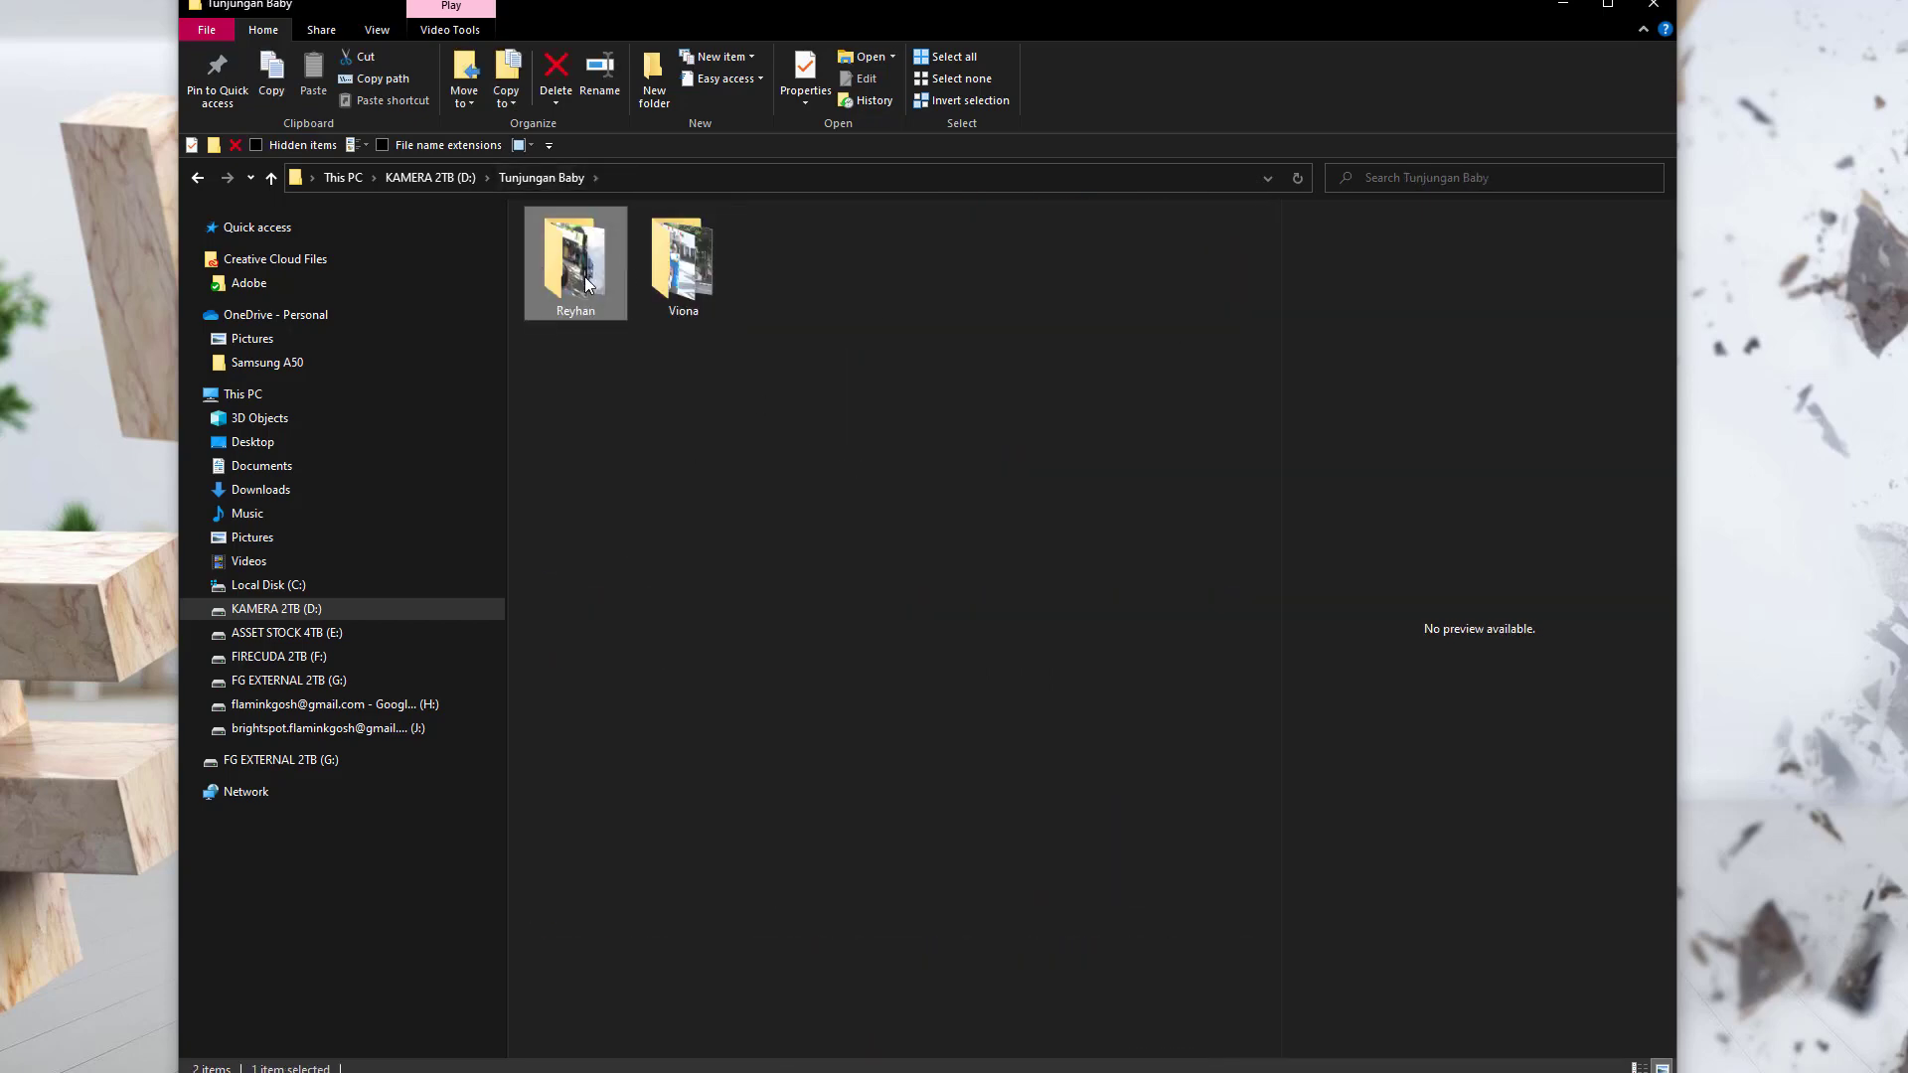
double_click(586, 286)
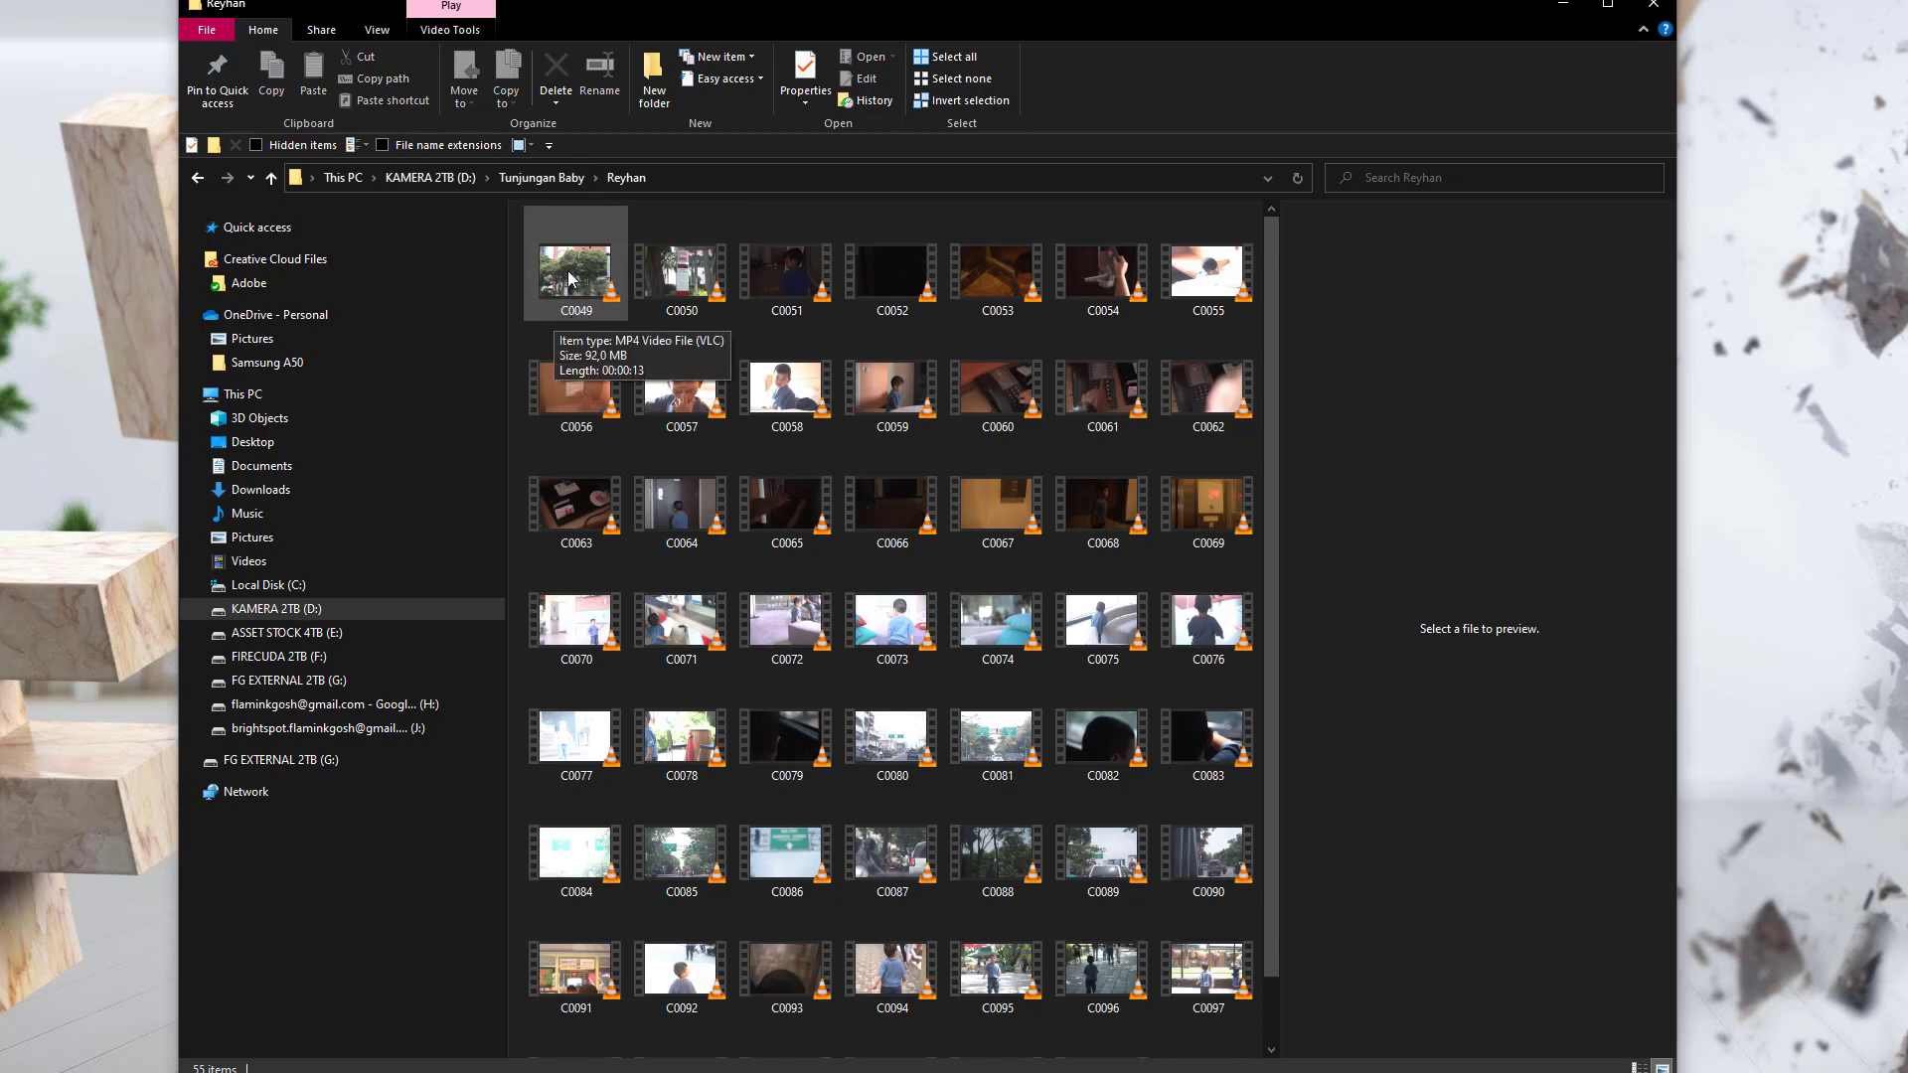
Try appending a hyphen and the boy's first name to the C0049 clip's file name, and restore the original name
click(627, 290)
click(582, 313)
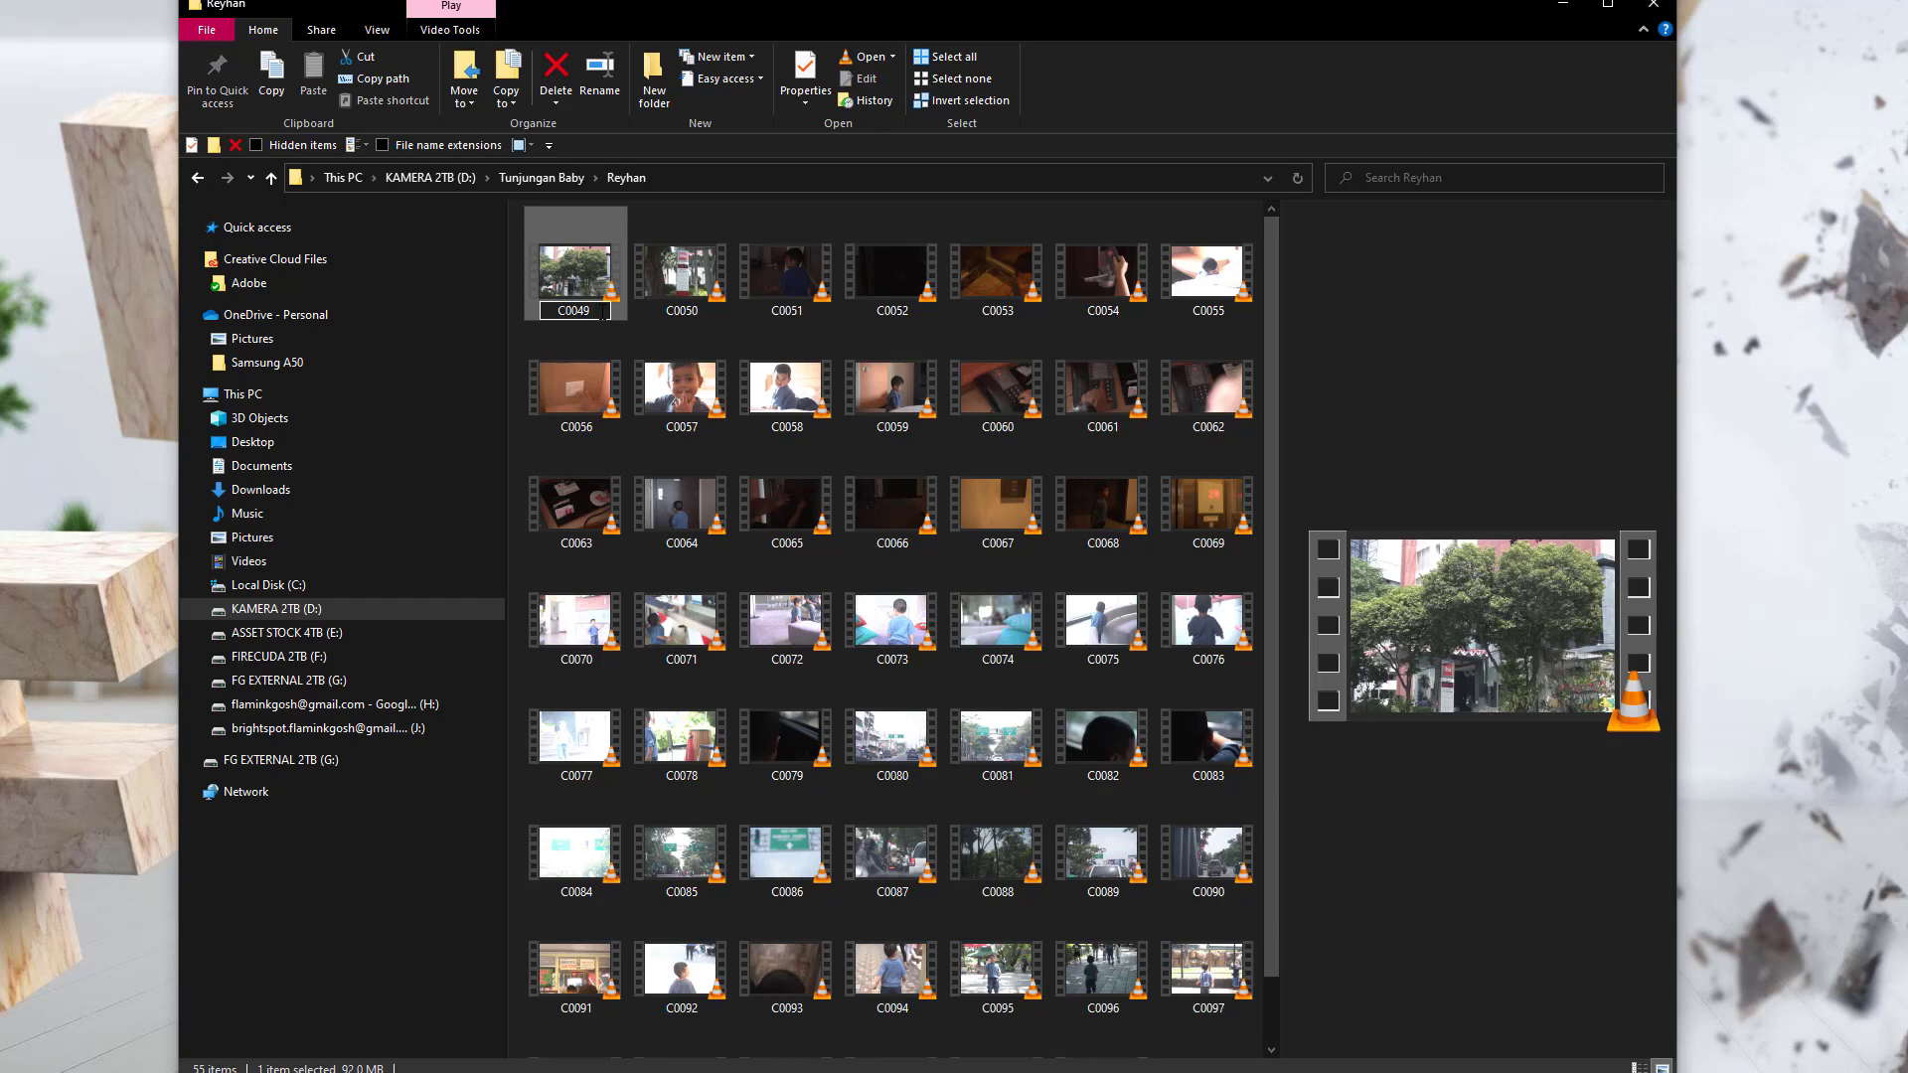
text(- Reyhan)
key(BackSpace)
key(BackSpace)
key(BackSpace)
key(BackSpace)
key(BackSpace)
key(BackSpace)
key(BackSpace)
key(BackSpace)
key(BackSpace)
key(Return)
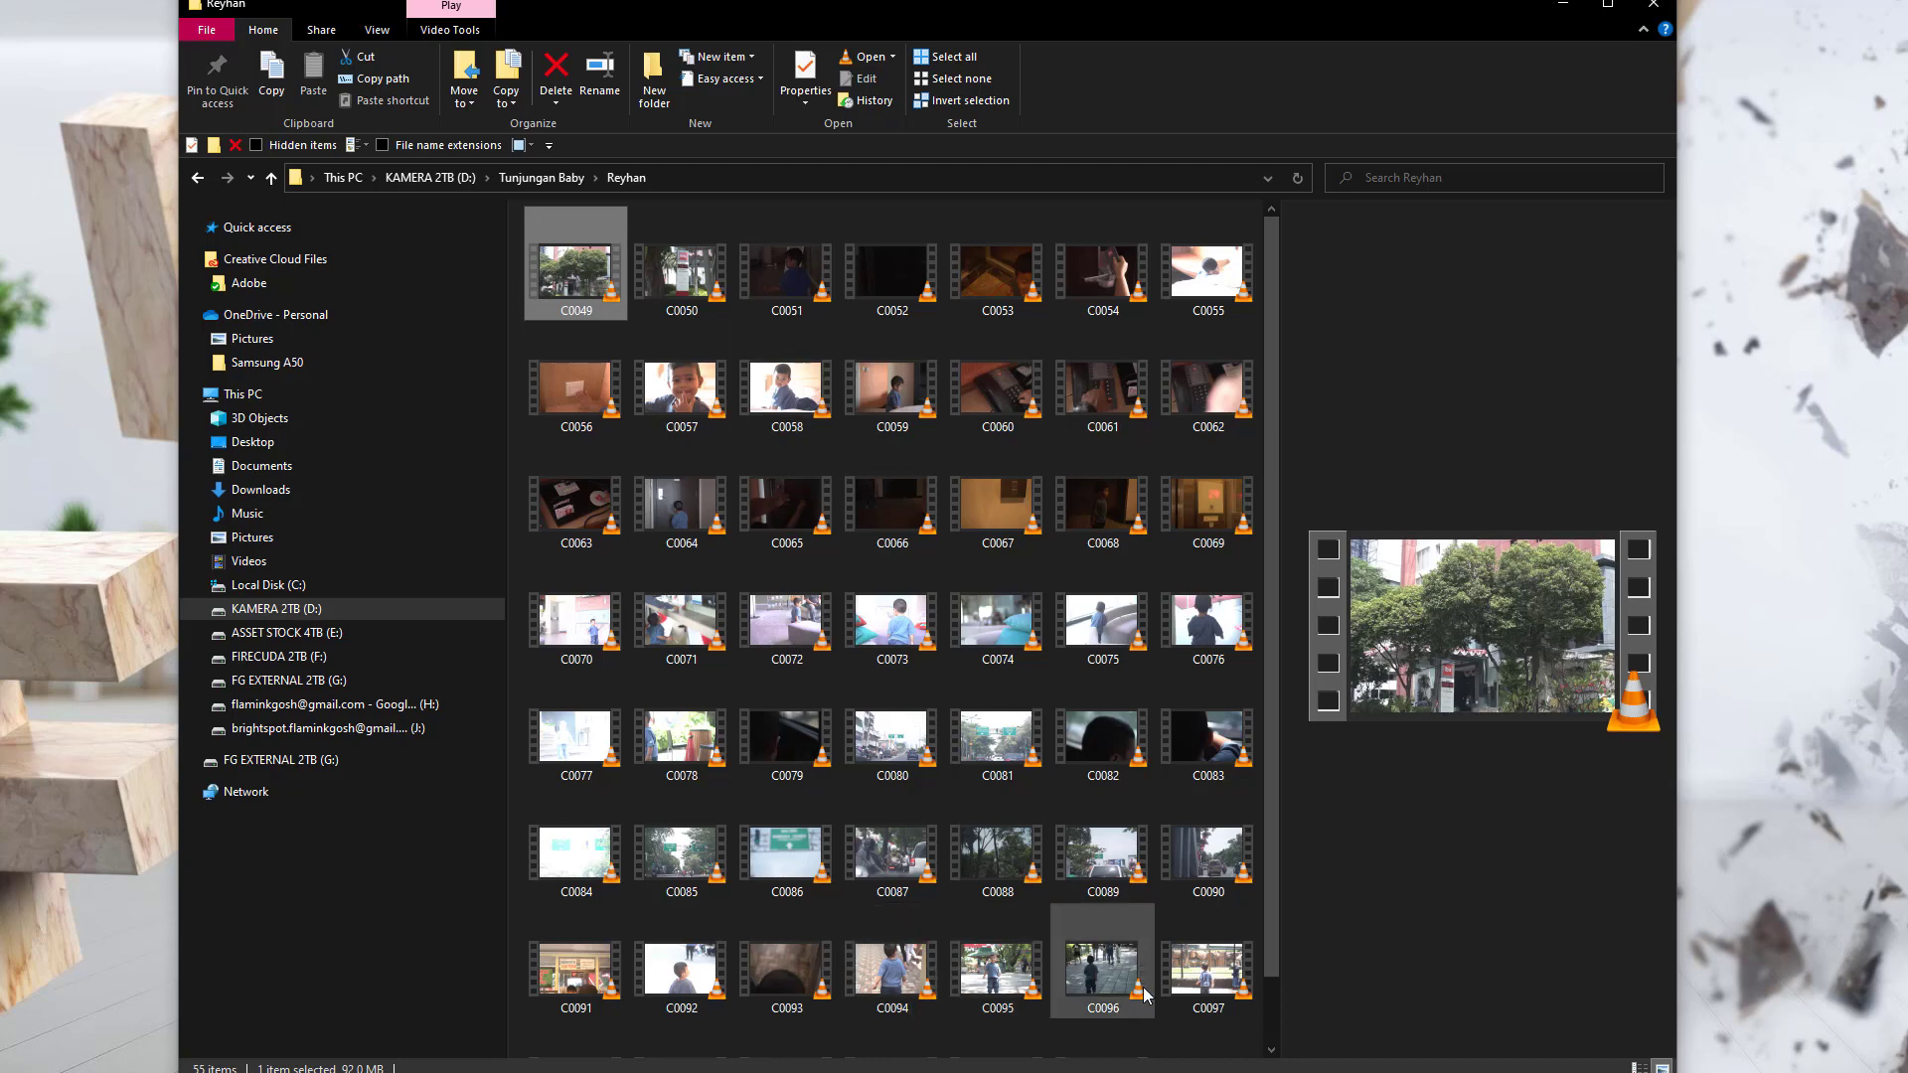
Load clips C0049 through C0103 into FileMenu Tools' Advanced Renamer, and place its window so the folder name remains visible
scroll(1104, 944, down, 1)
shift+click(1120, 1031)
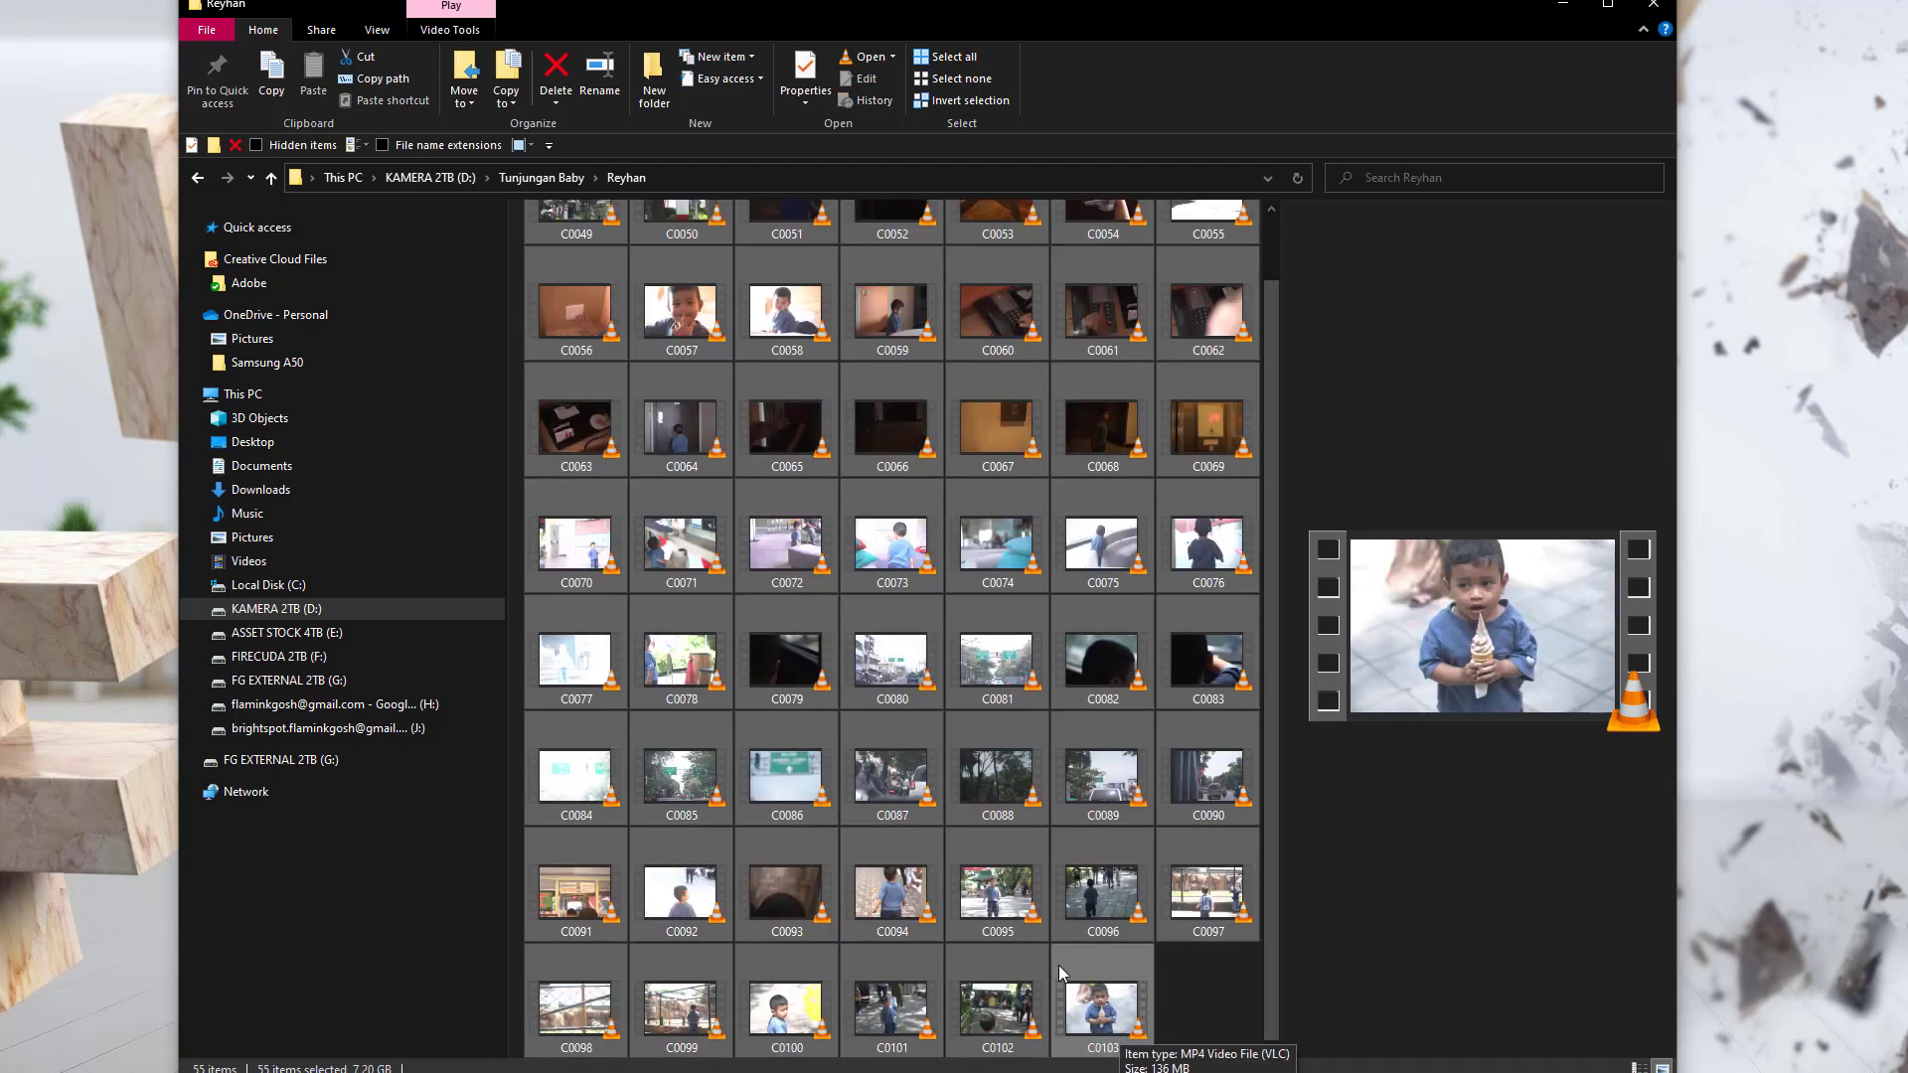
scroll(1098, 696, up, 1)
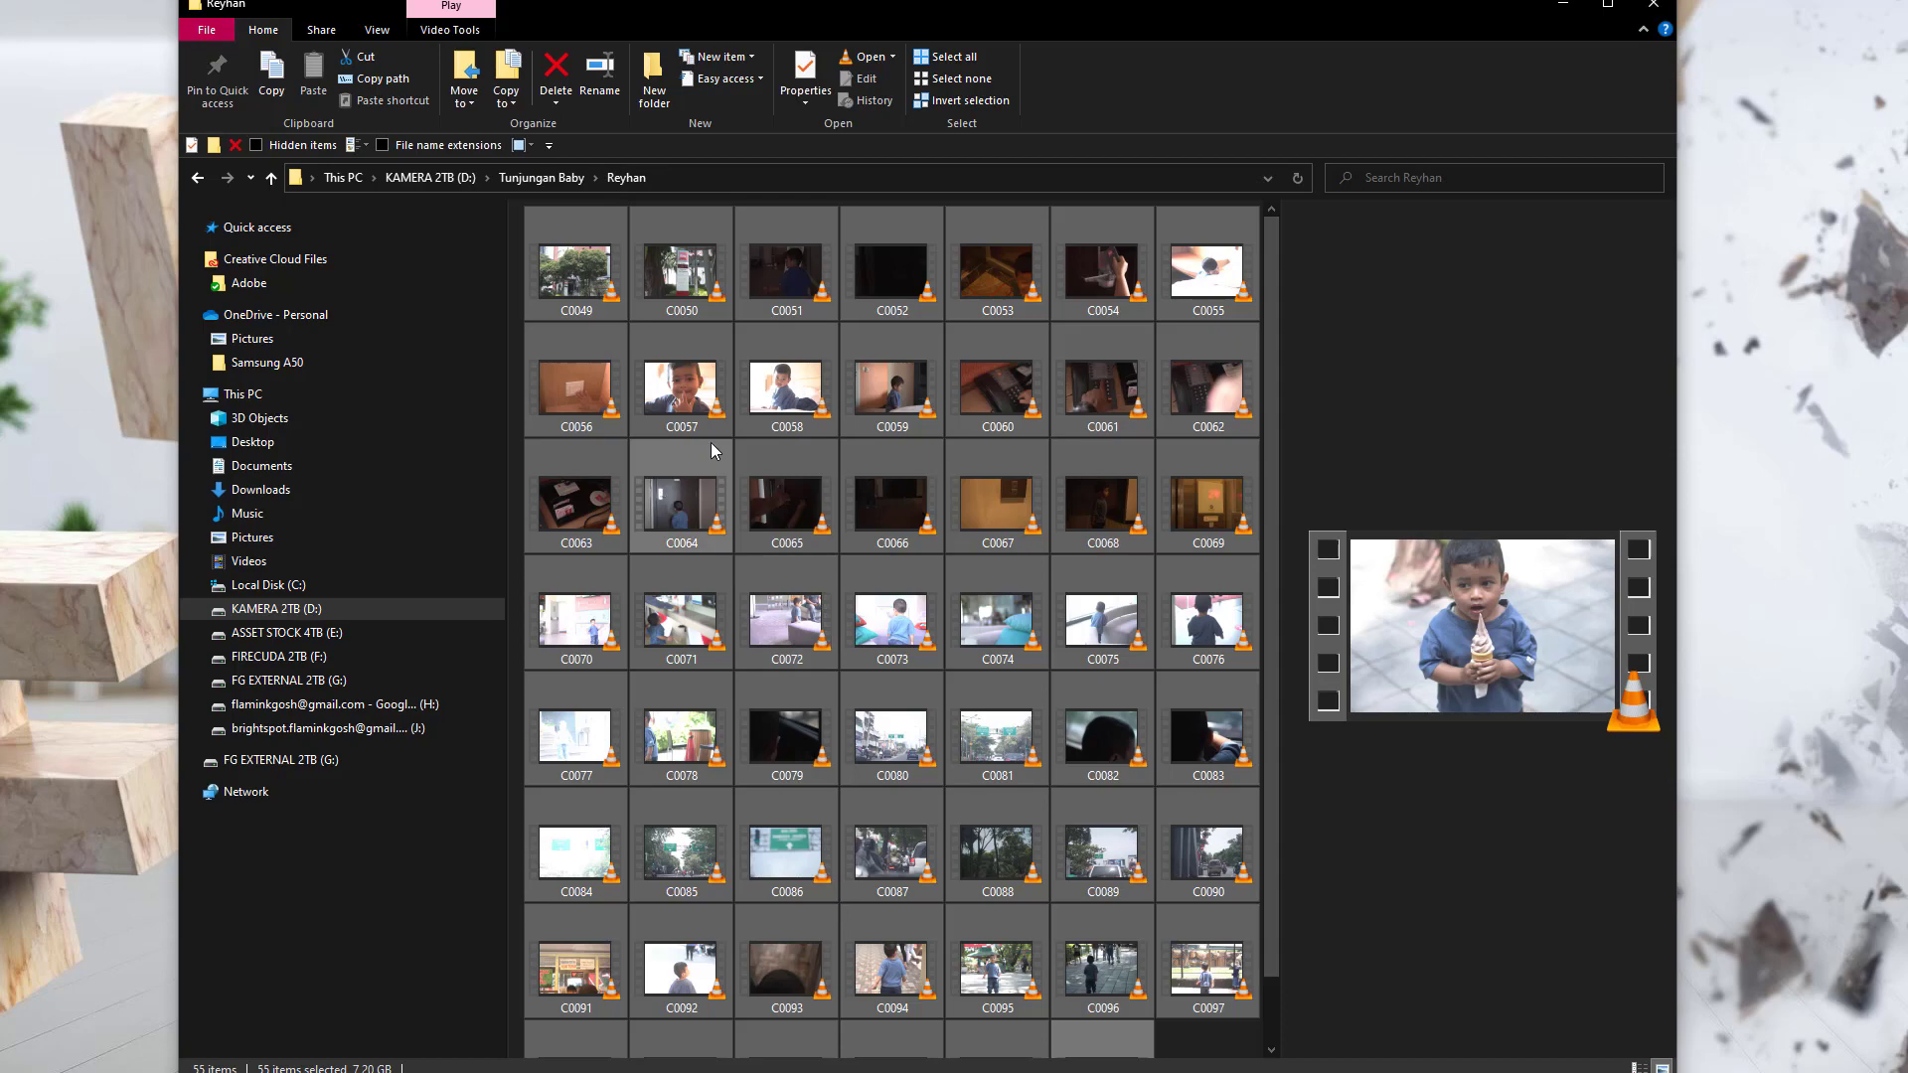
right_click(596, 291)
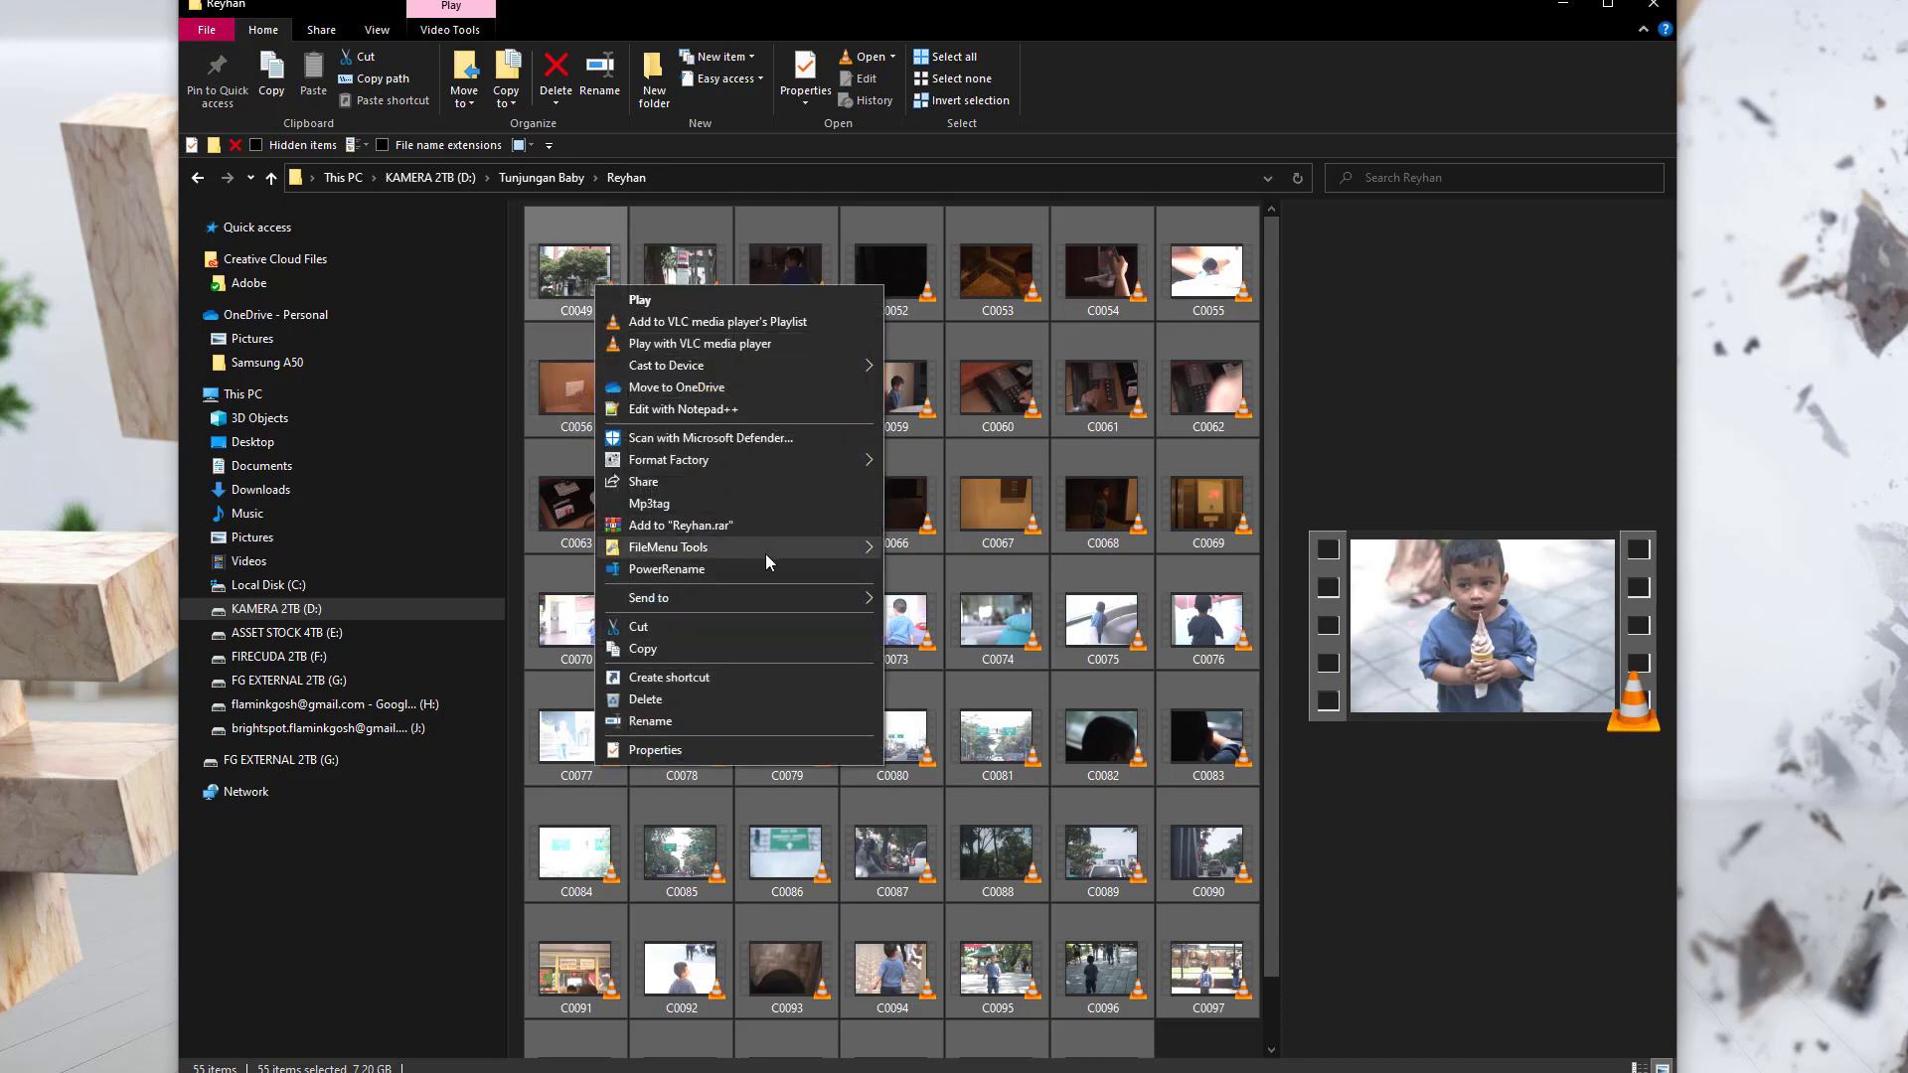
mouse_move(767, 555)
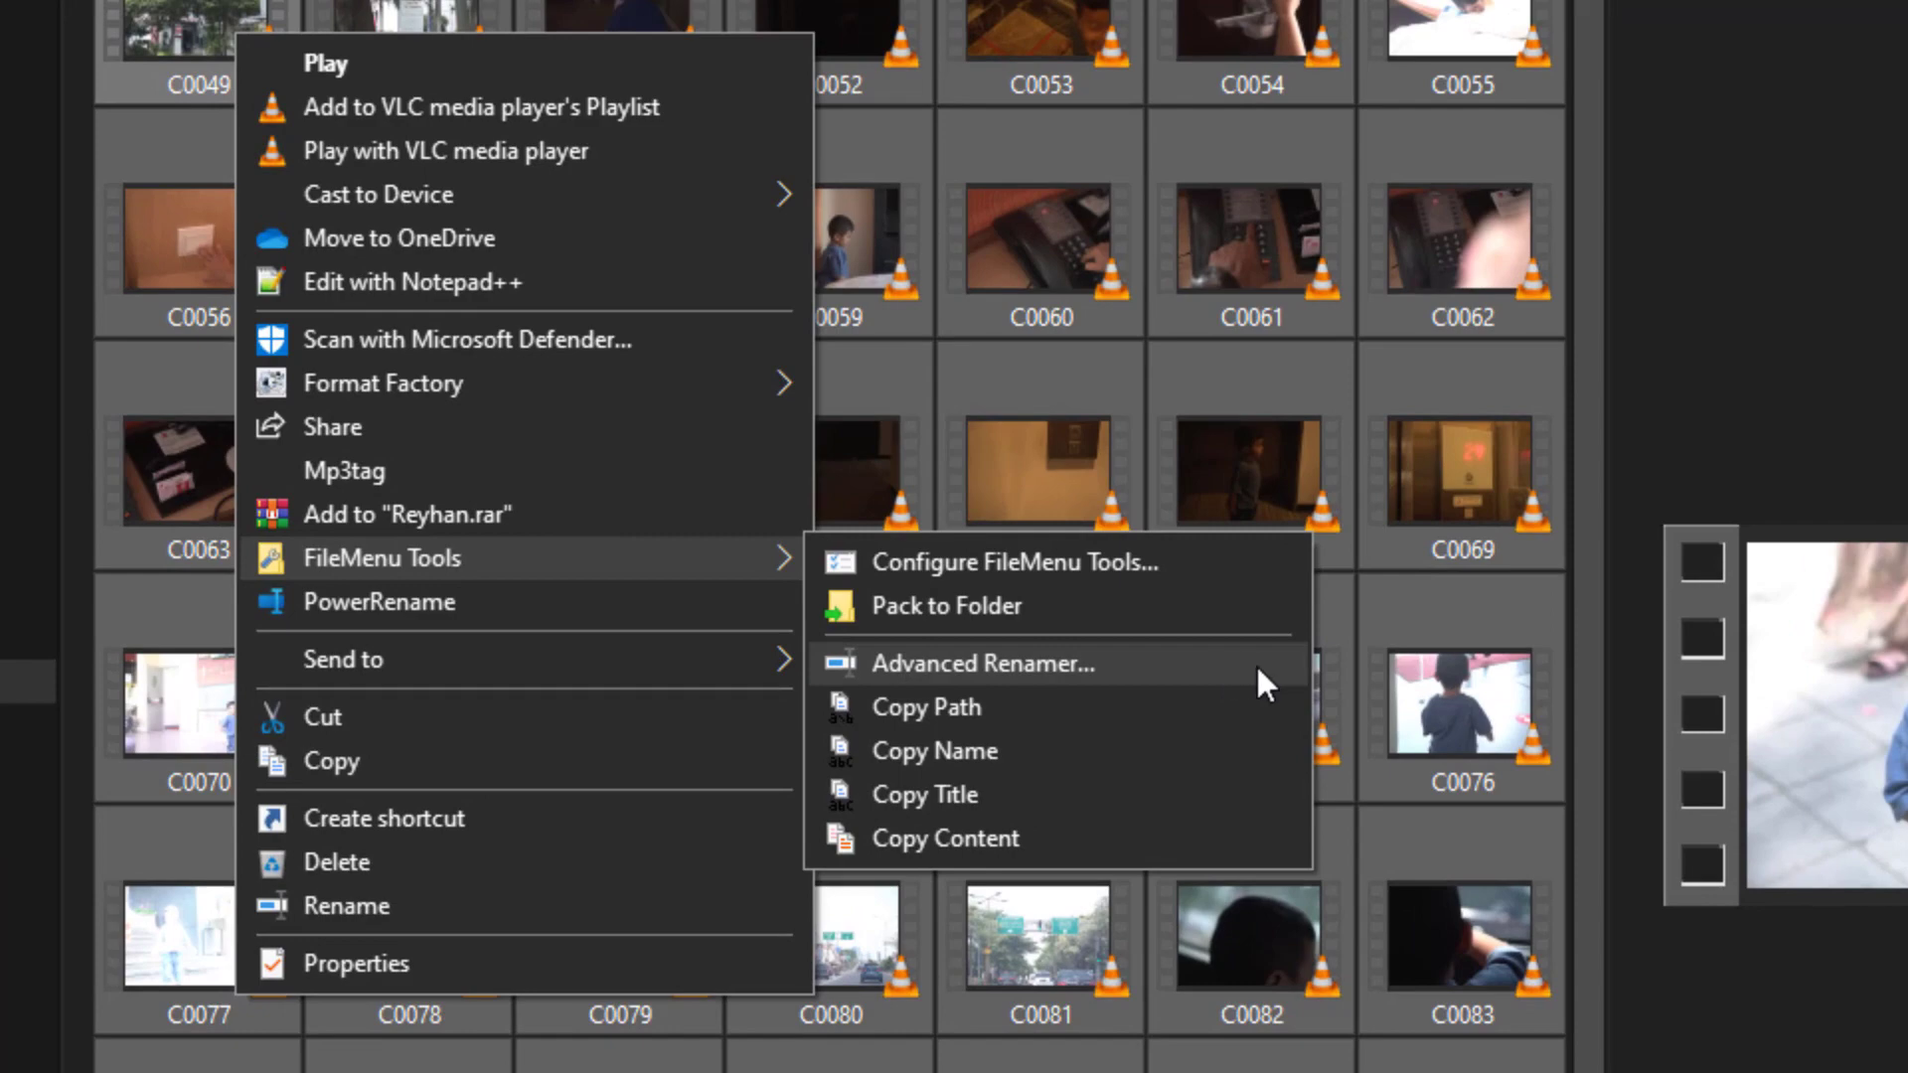
click(1251, 664)
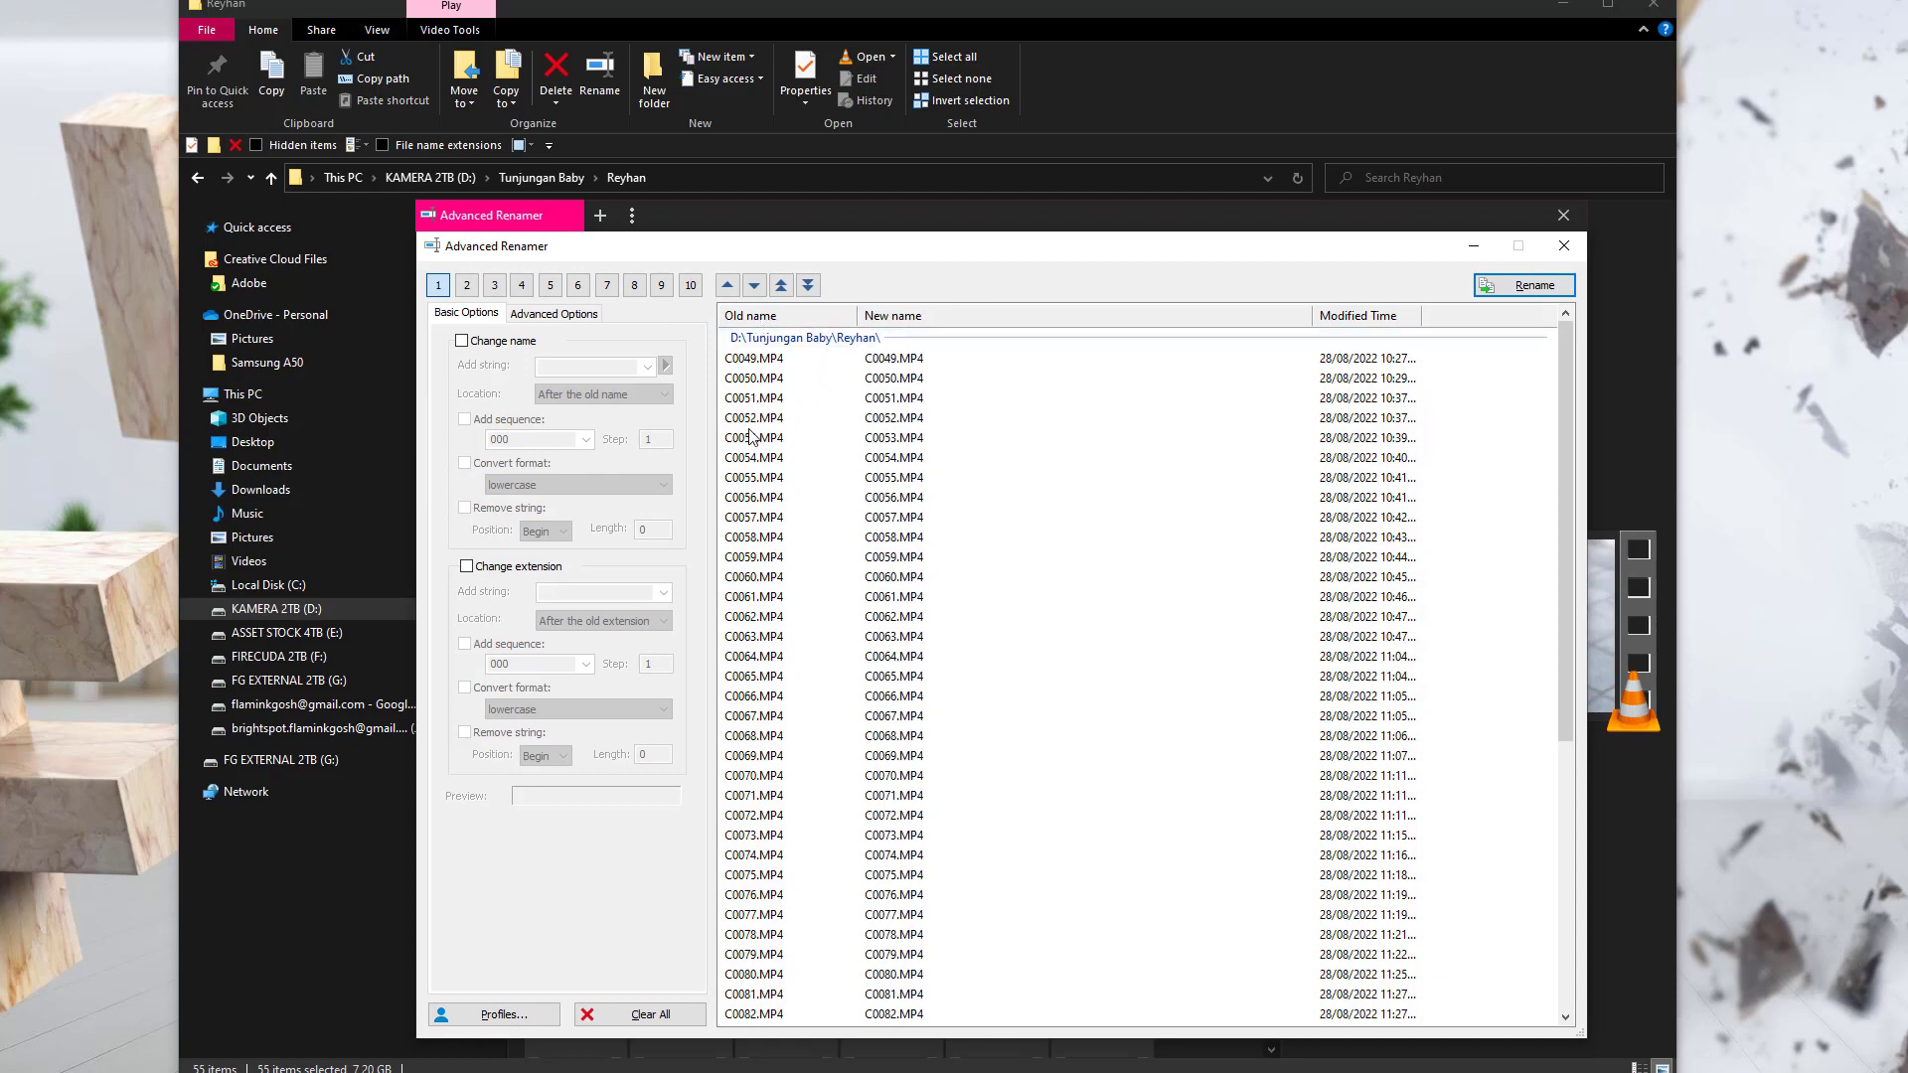
drag(1022, 238, 1441, 206)
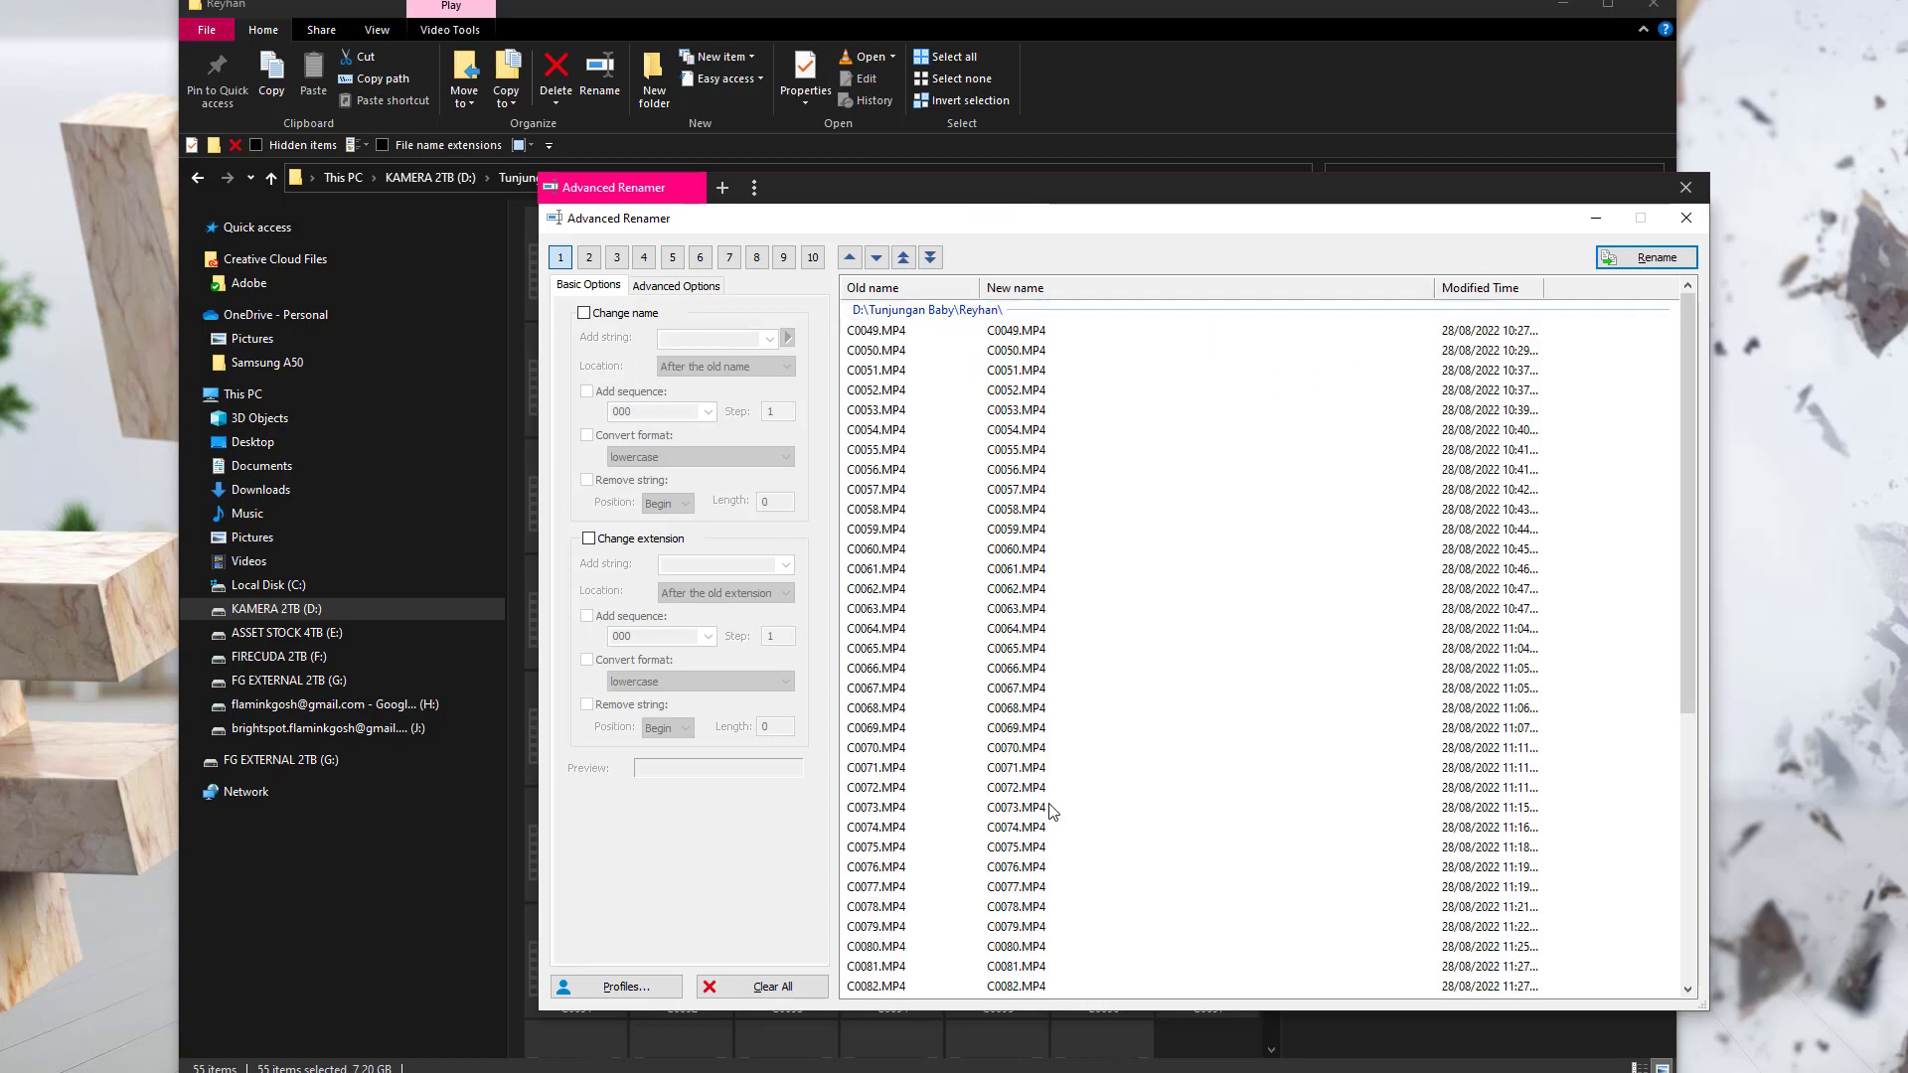
drag(988, 284, 1179, 299)
drag(963, 200, 1185, 177)
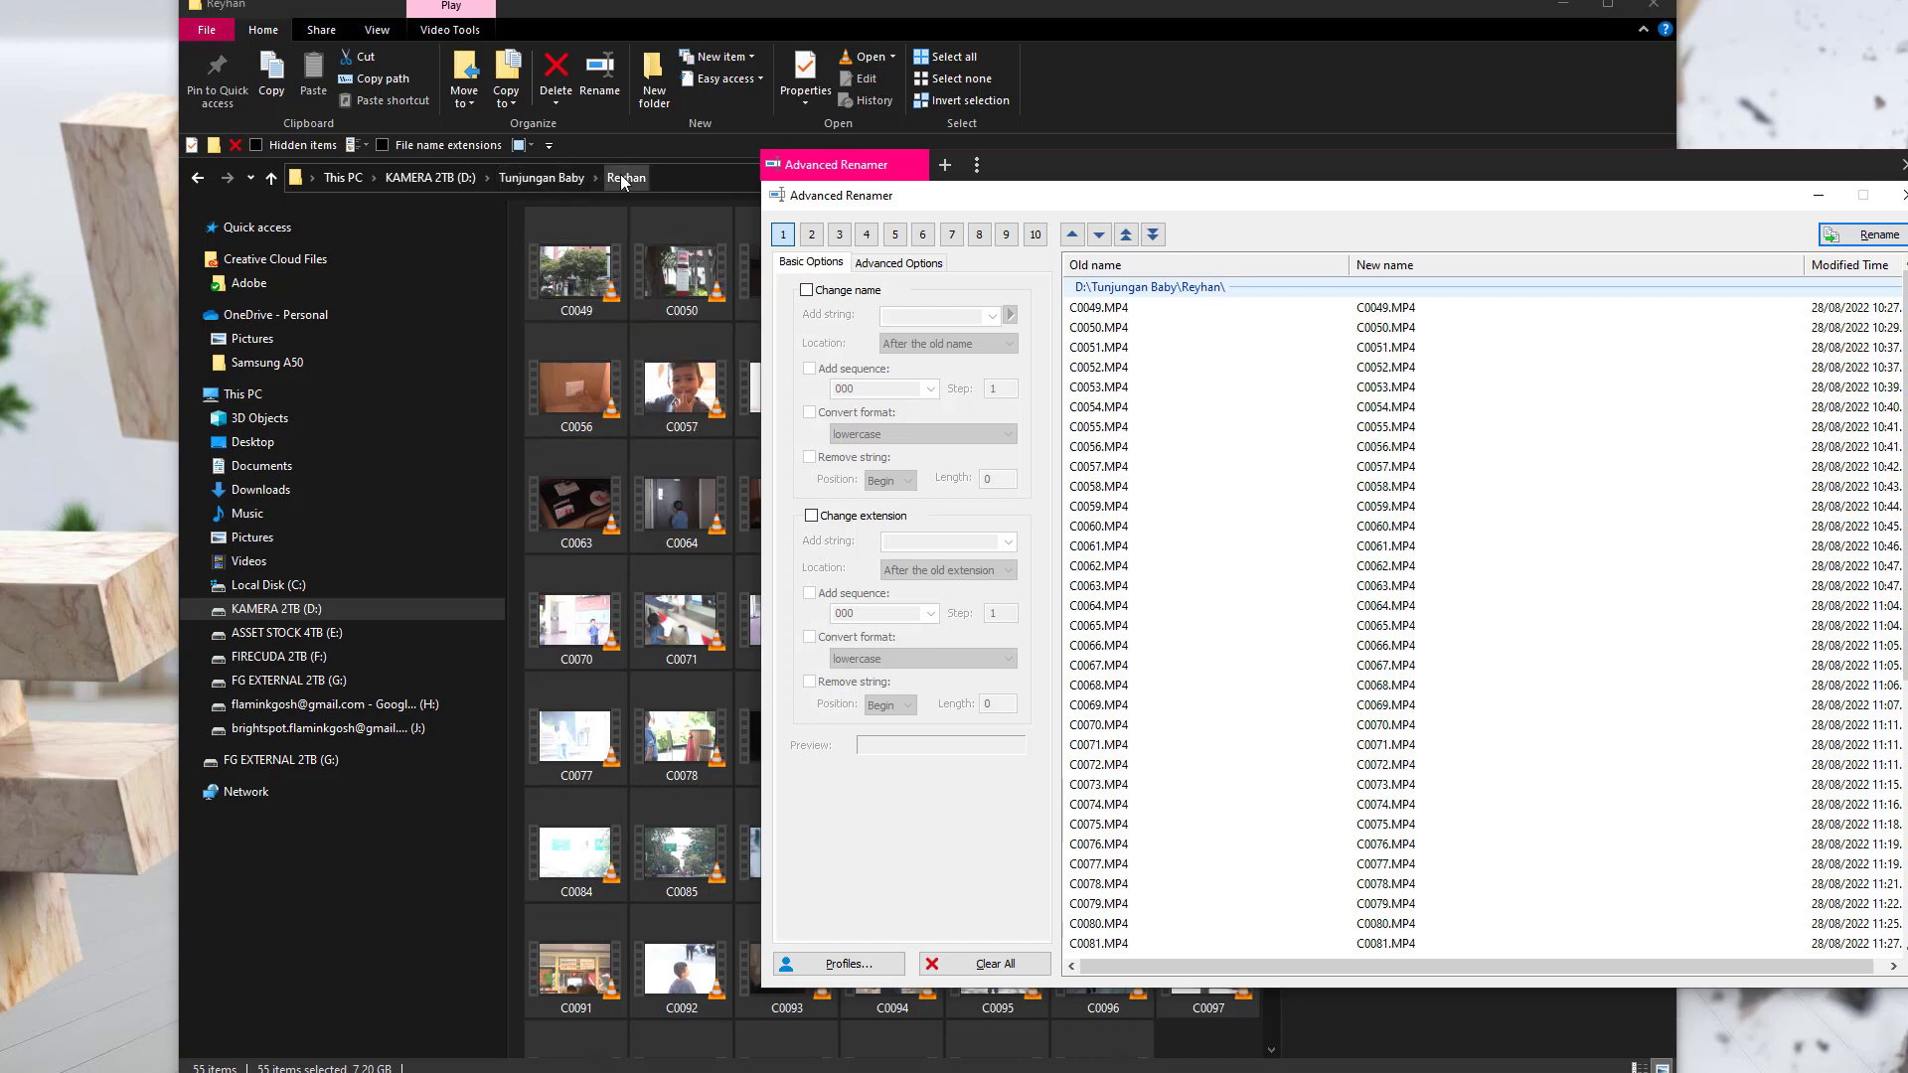
Enable changing the name and set the added string to the parent folder name variable %FOLDERNAME% followed by a spaced hyphen
click(822, 291)
click(1010, 316)
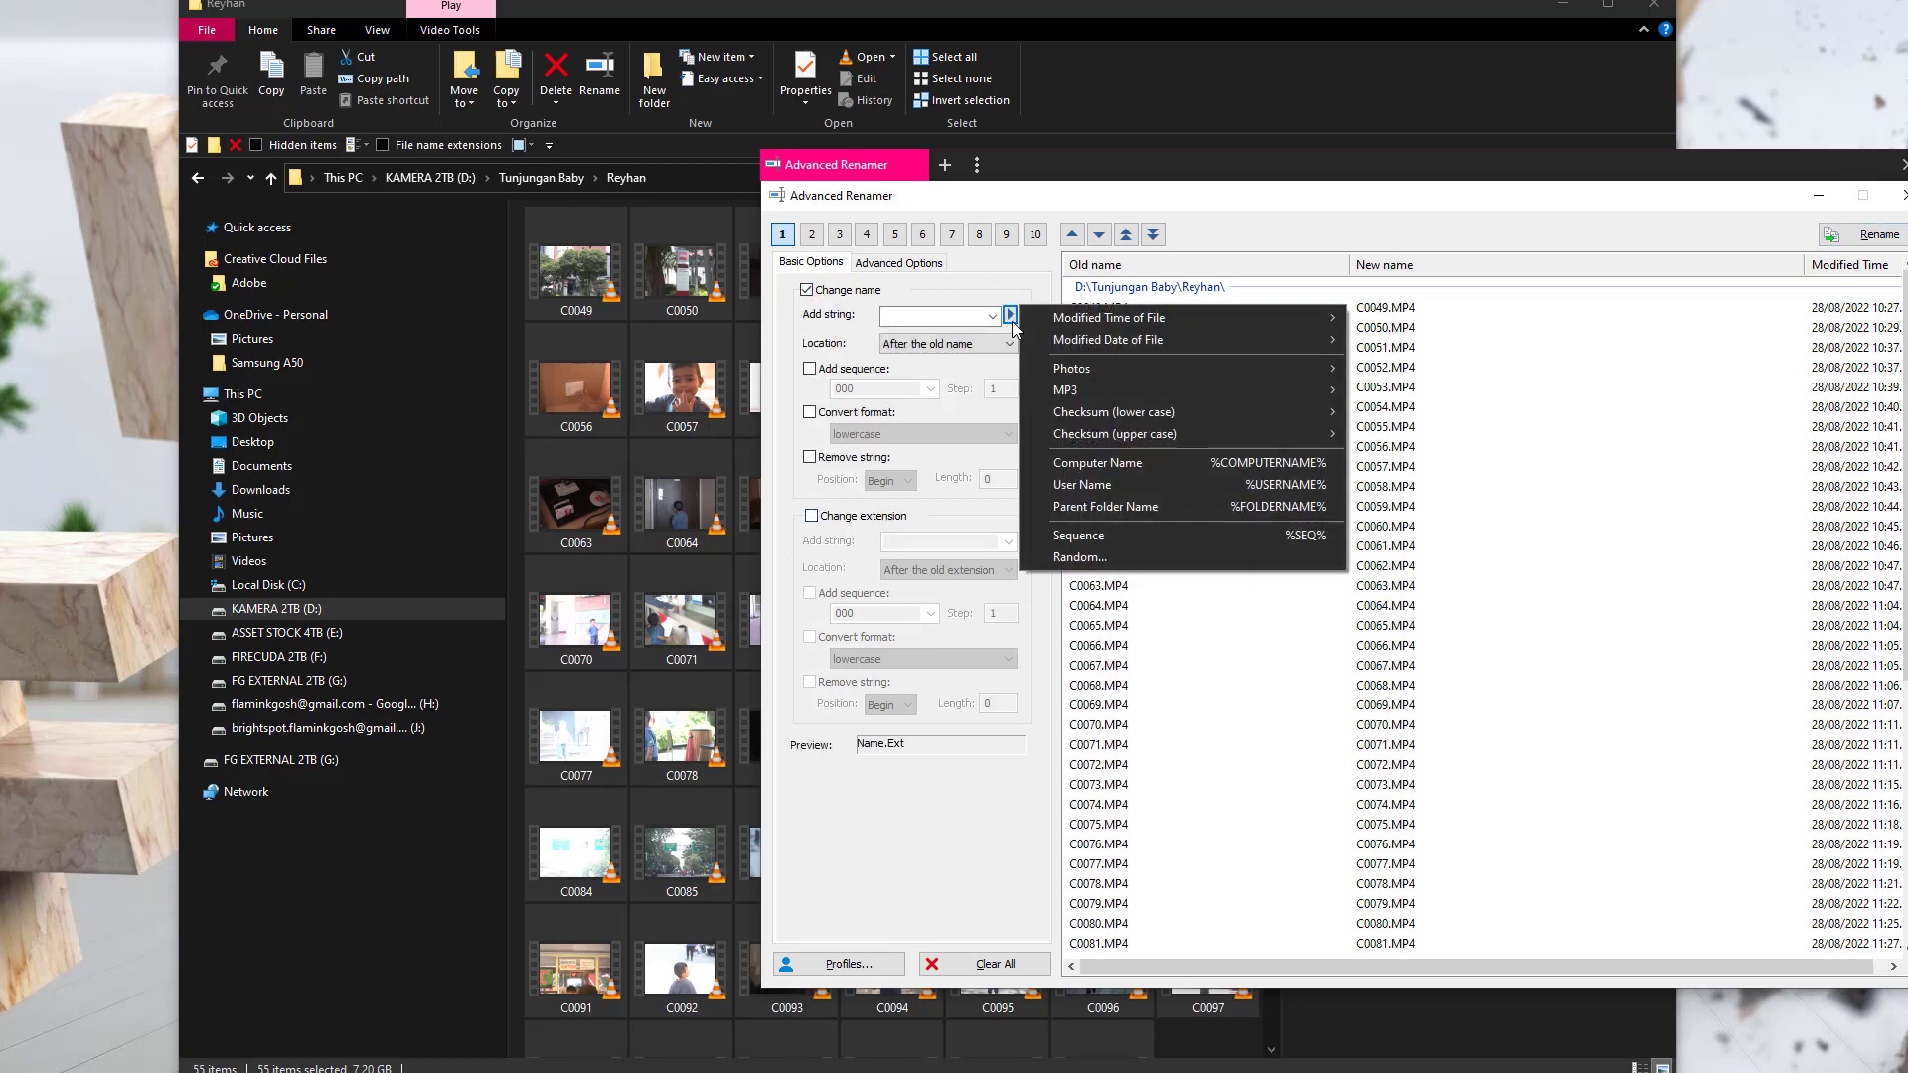
click(1177, 505)
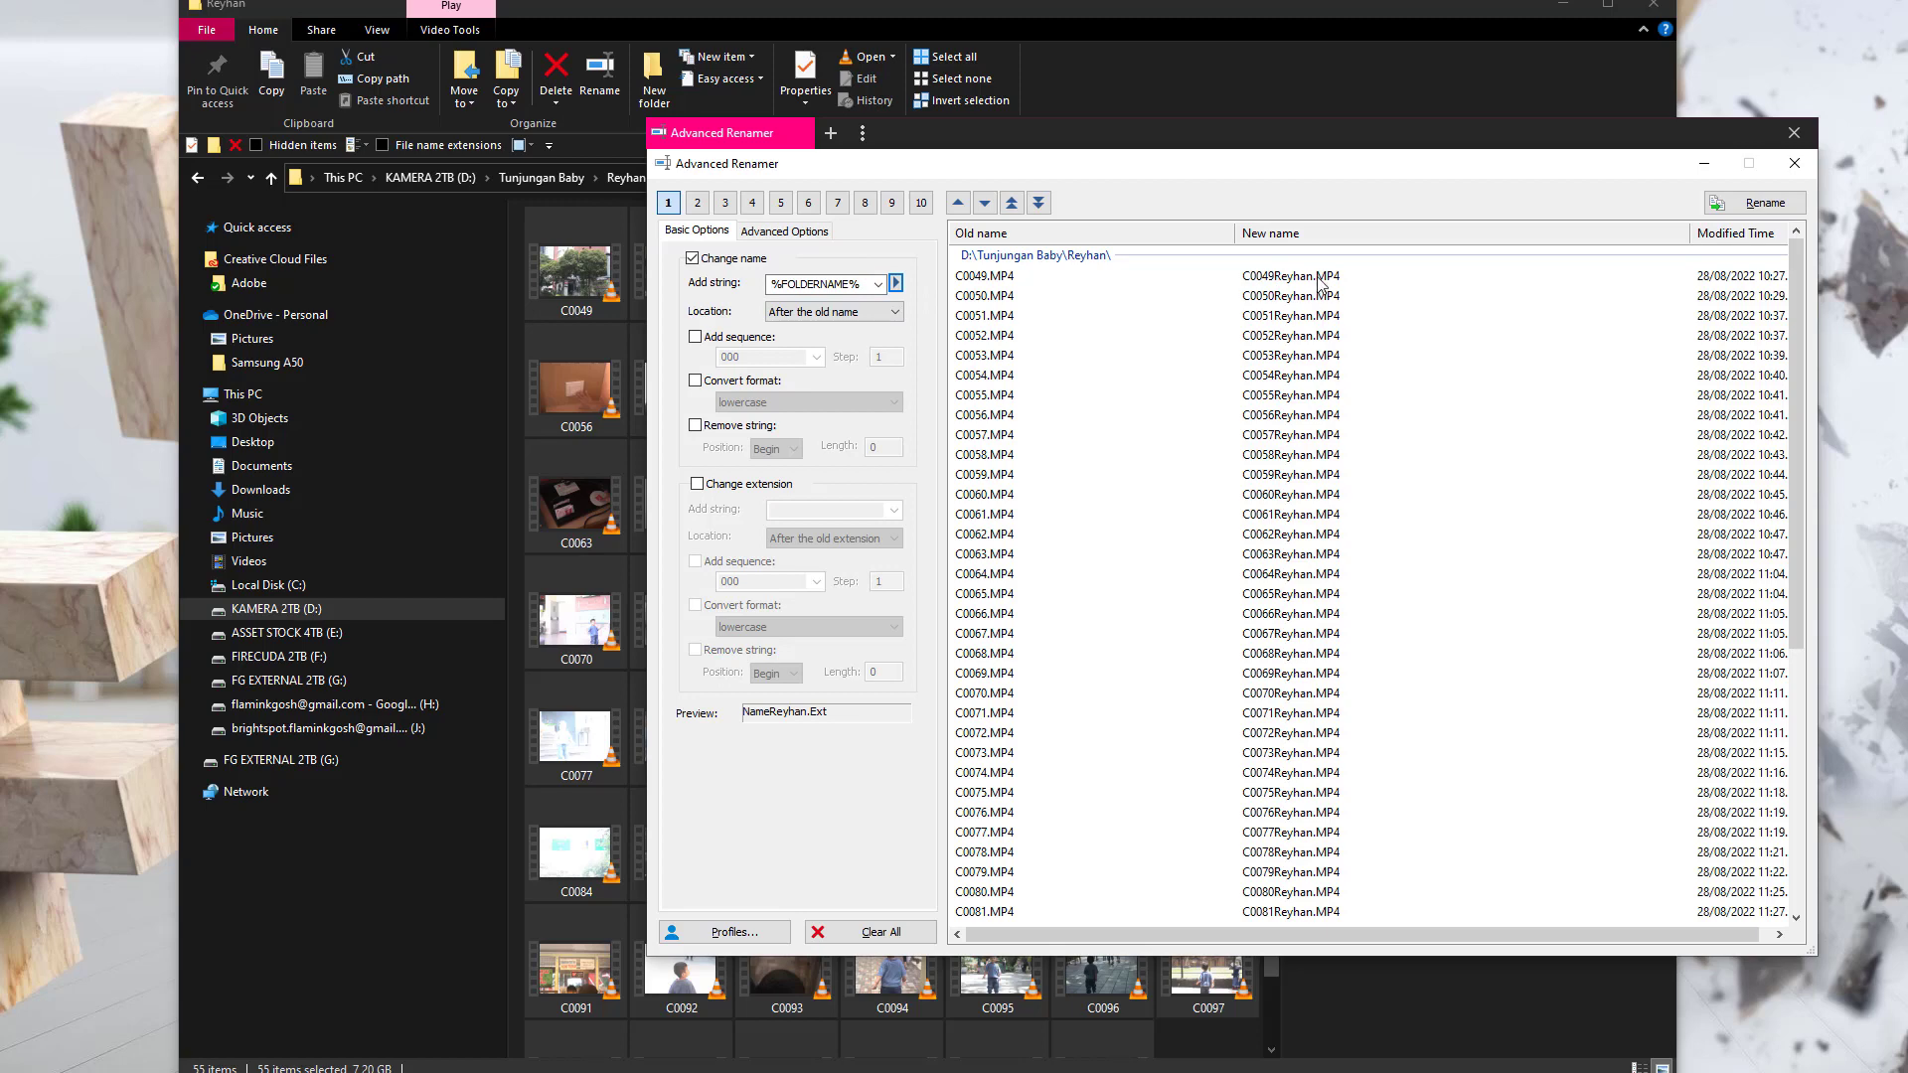
click(868, 284)
click(868, 284)
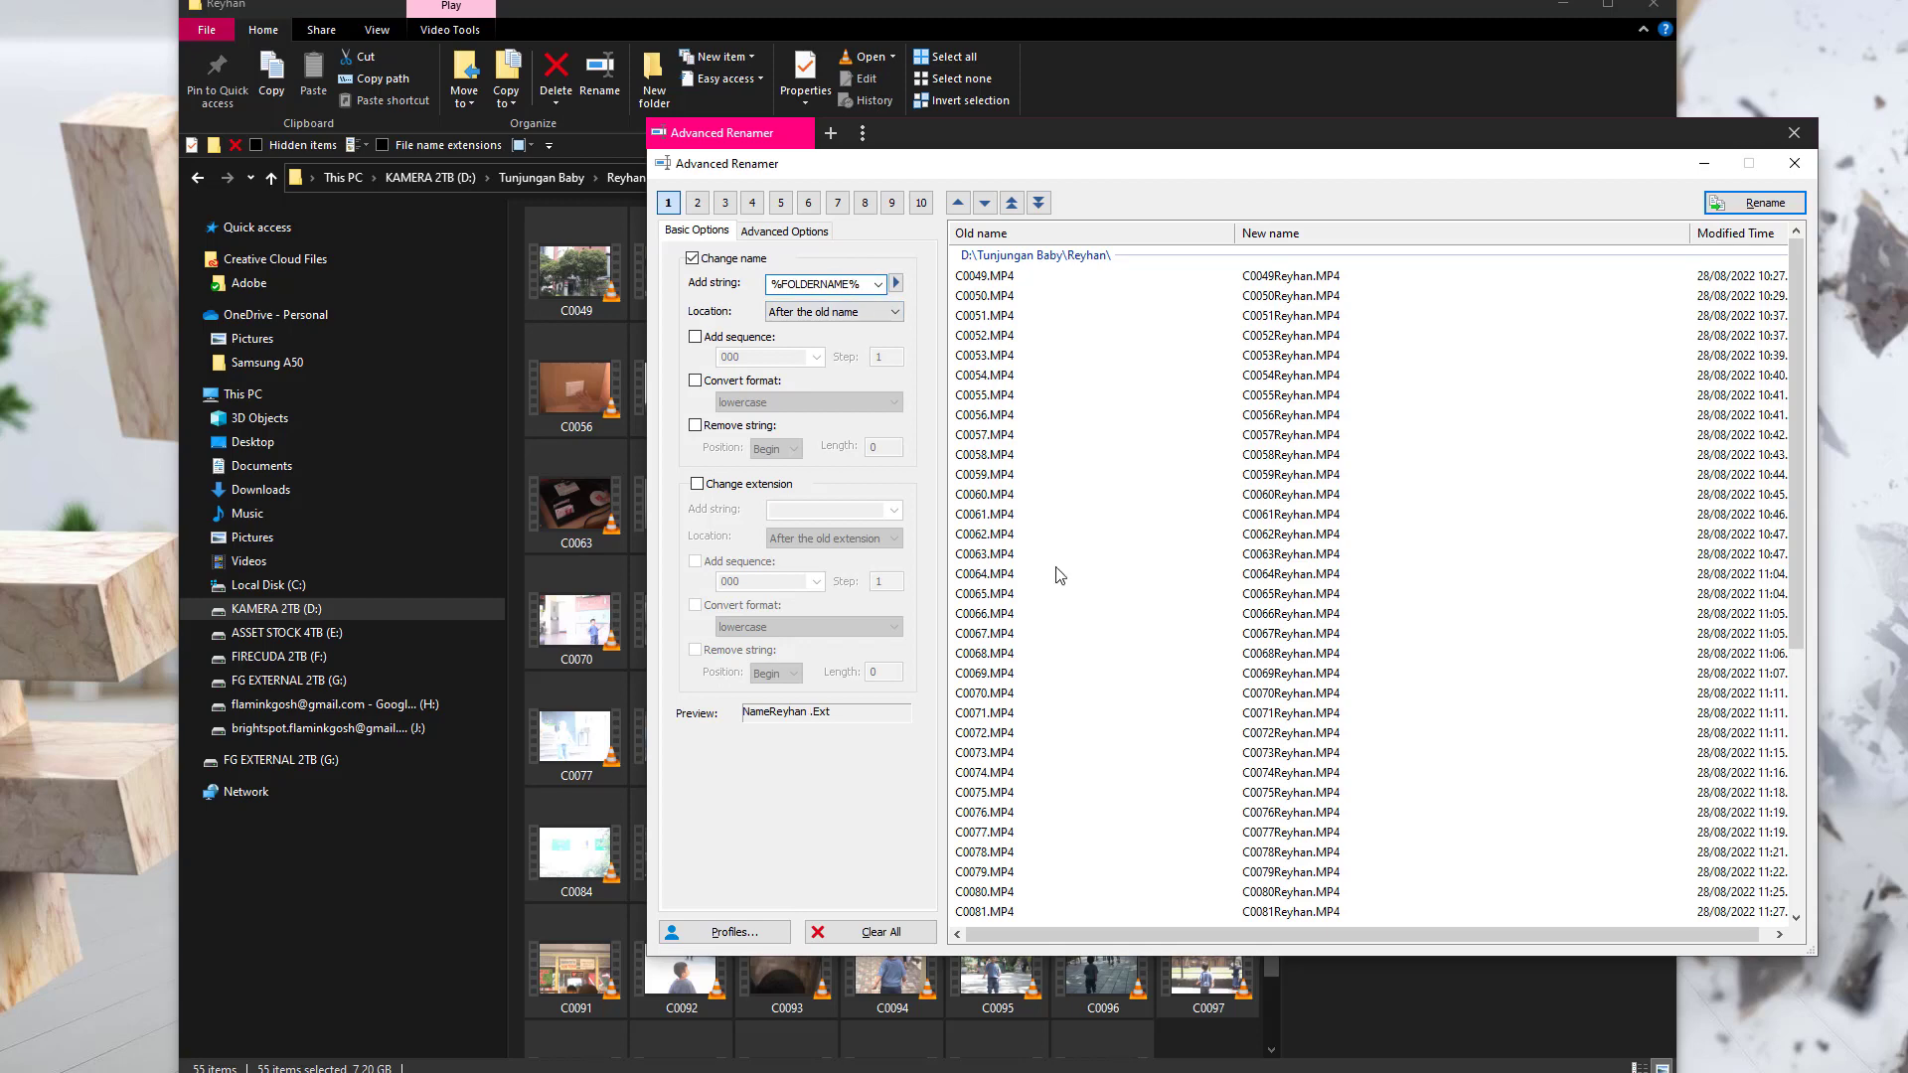
text(-)
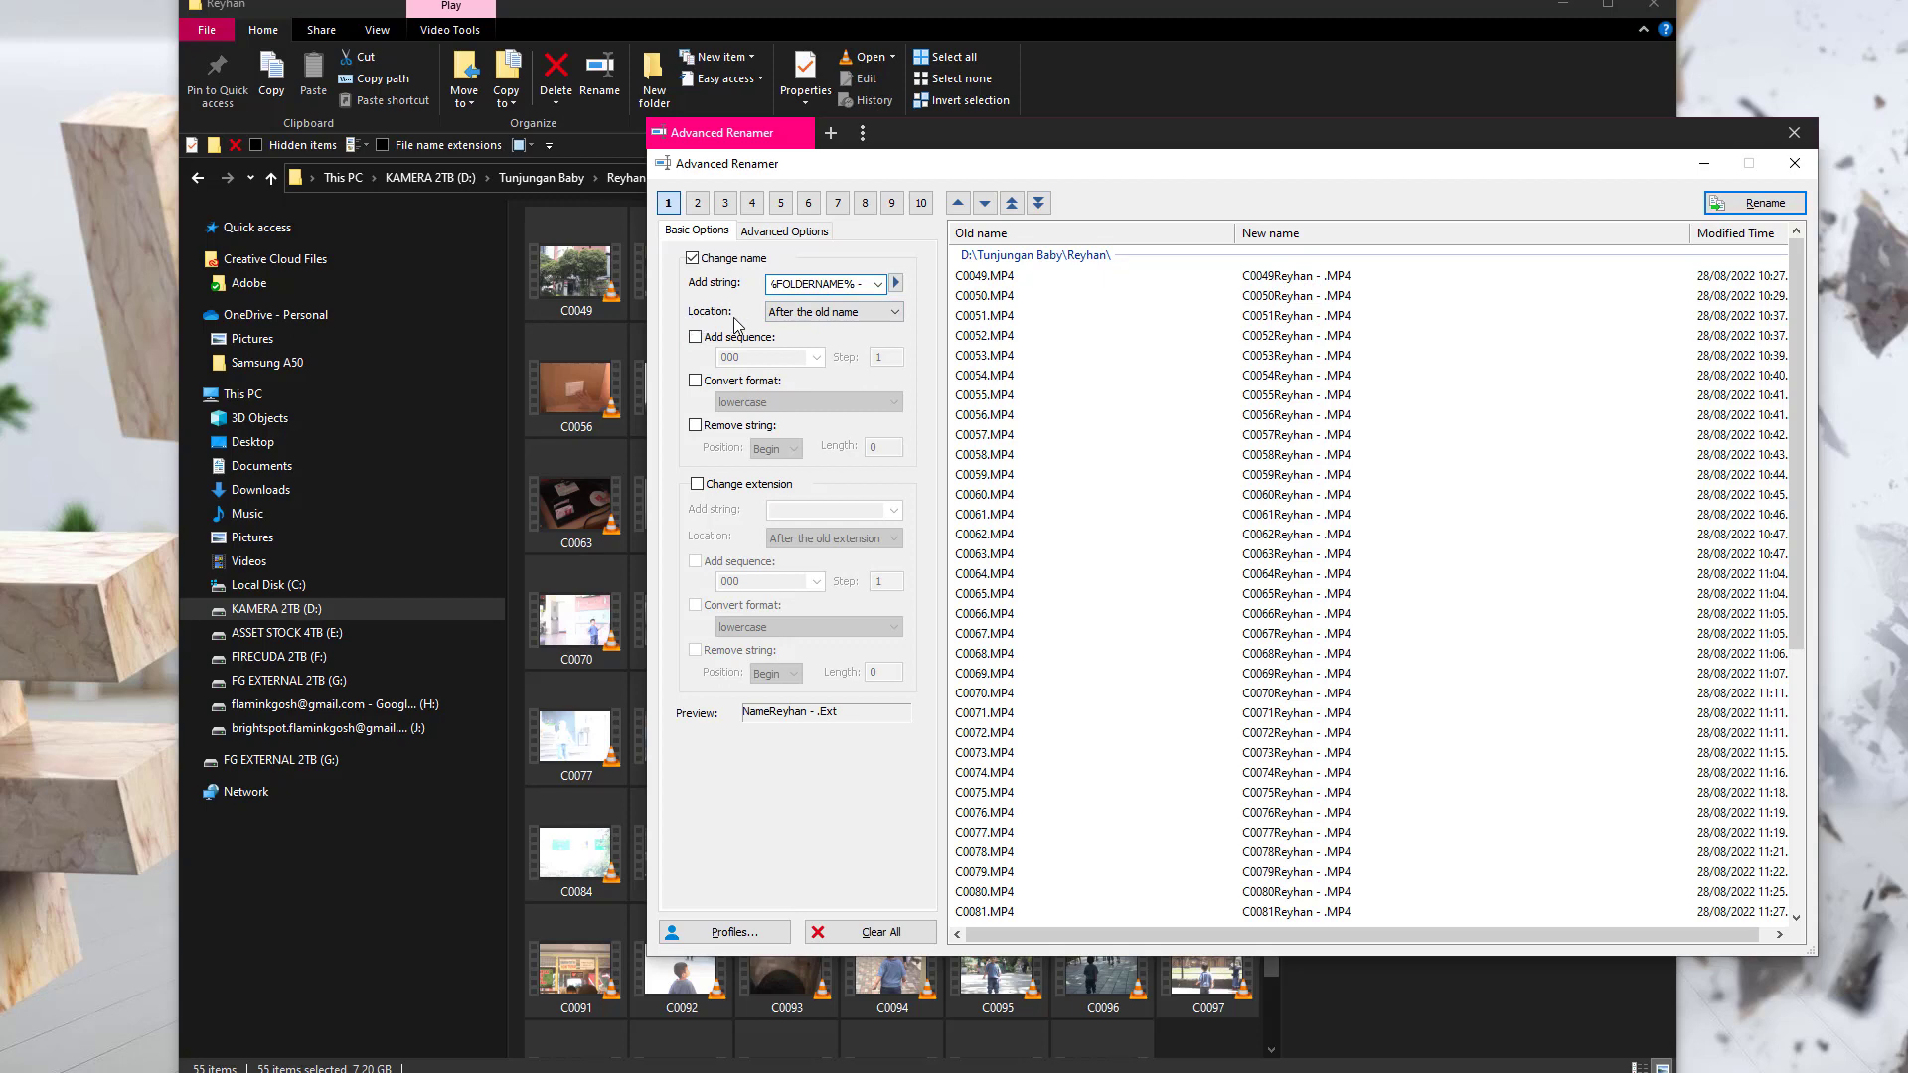
Compare the Replace, Before and After locations for the added string, and settle on Before the old name
click(860, 315)
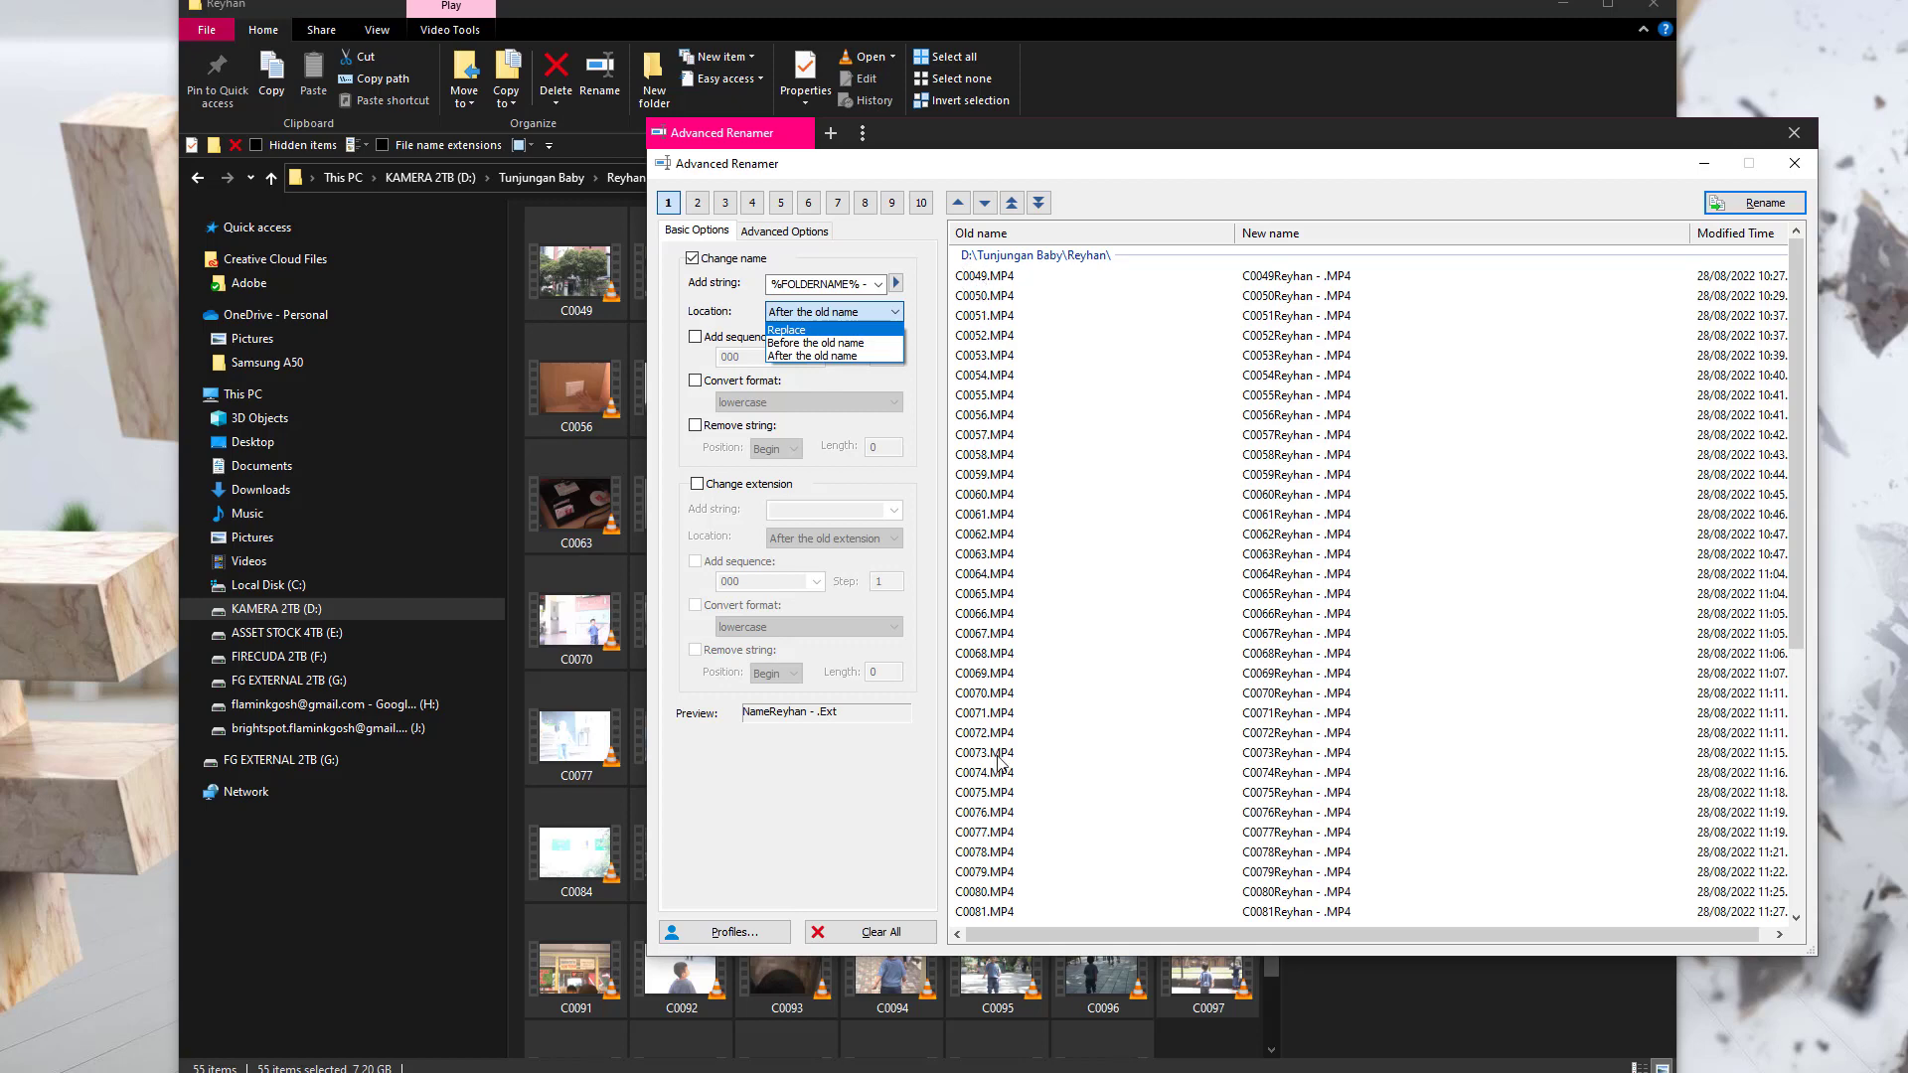
click(853, 330)
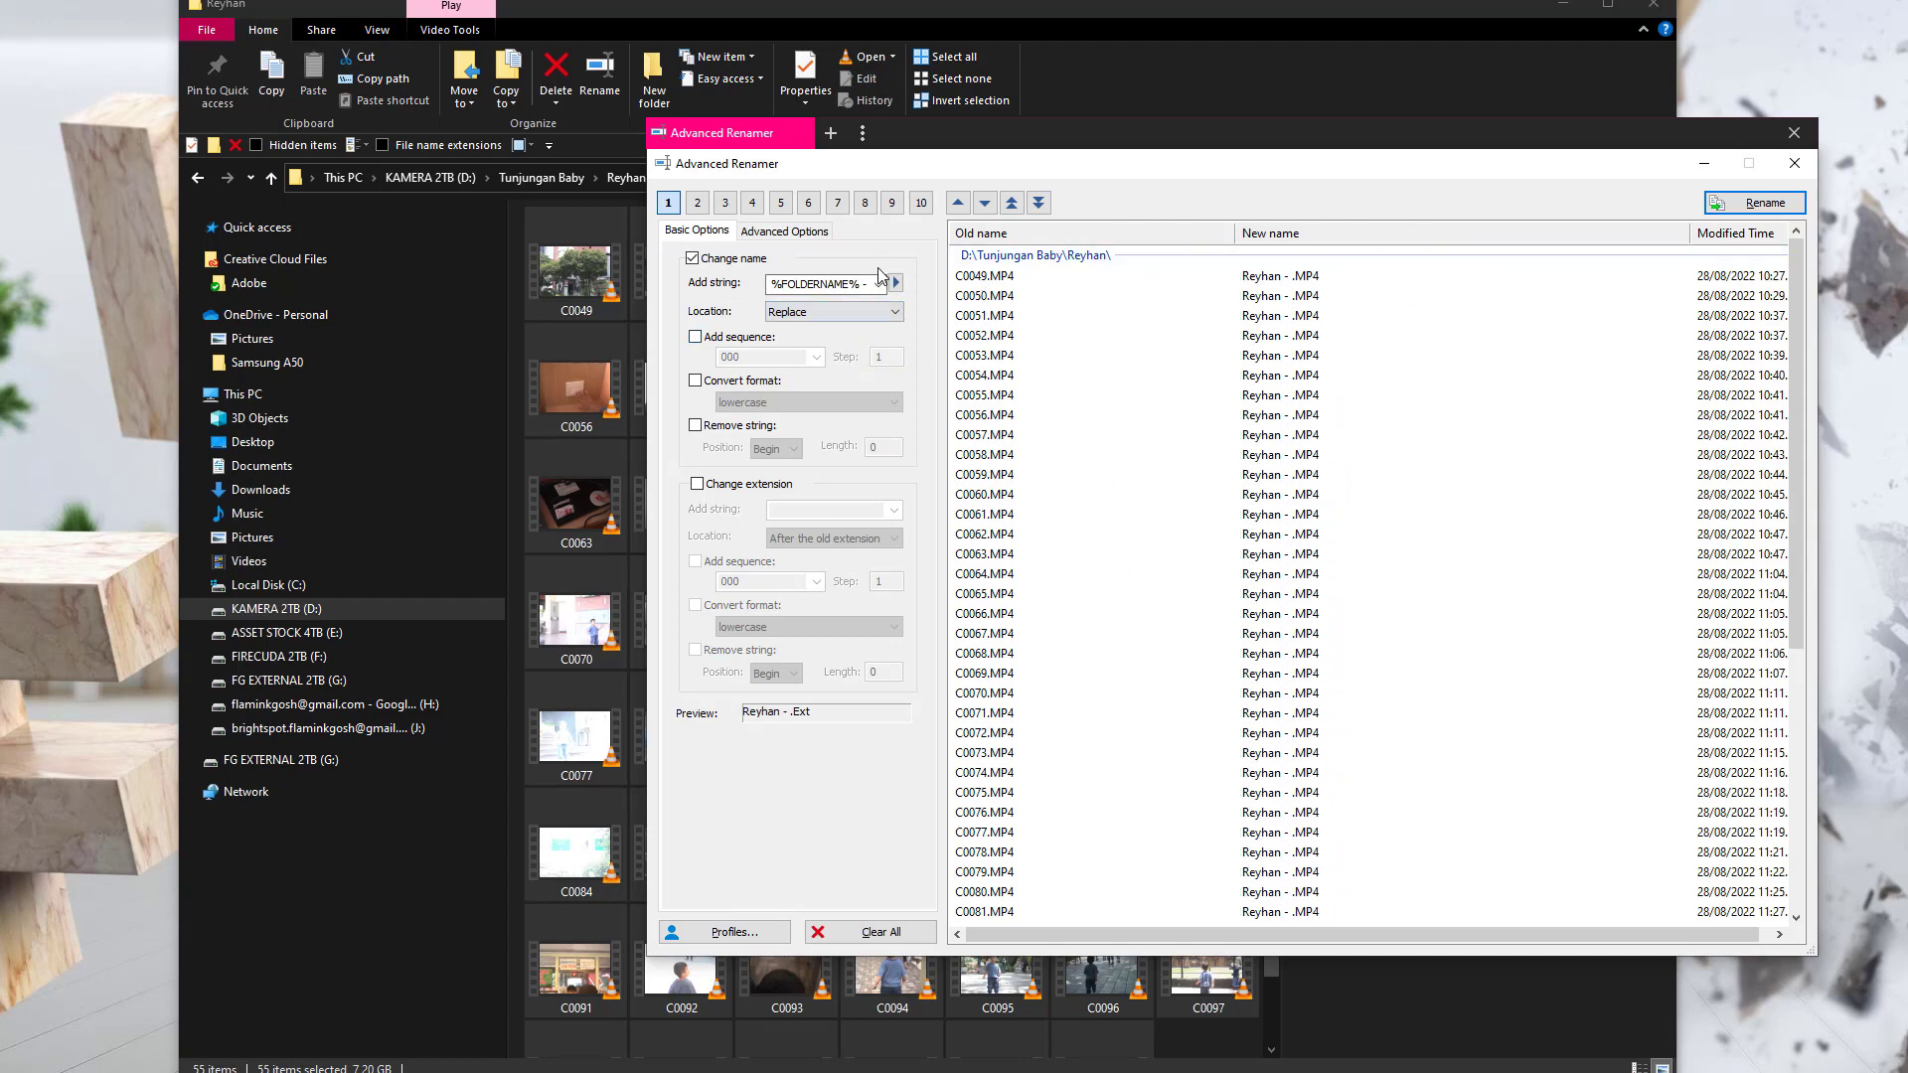
click(867, 311)
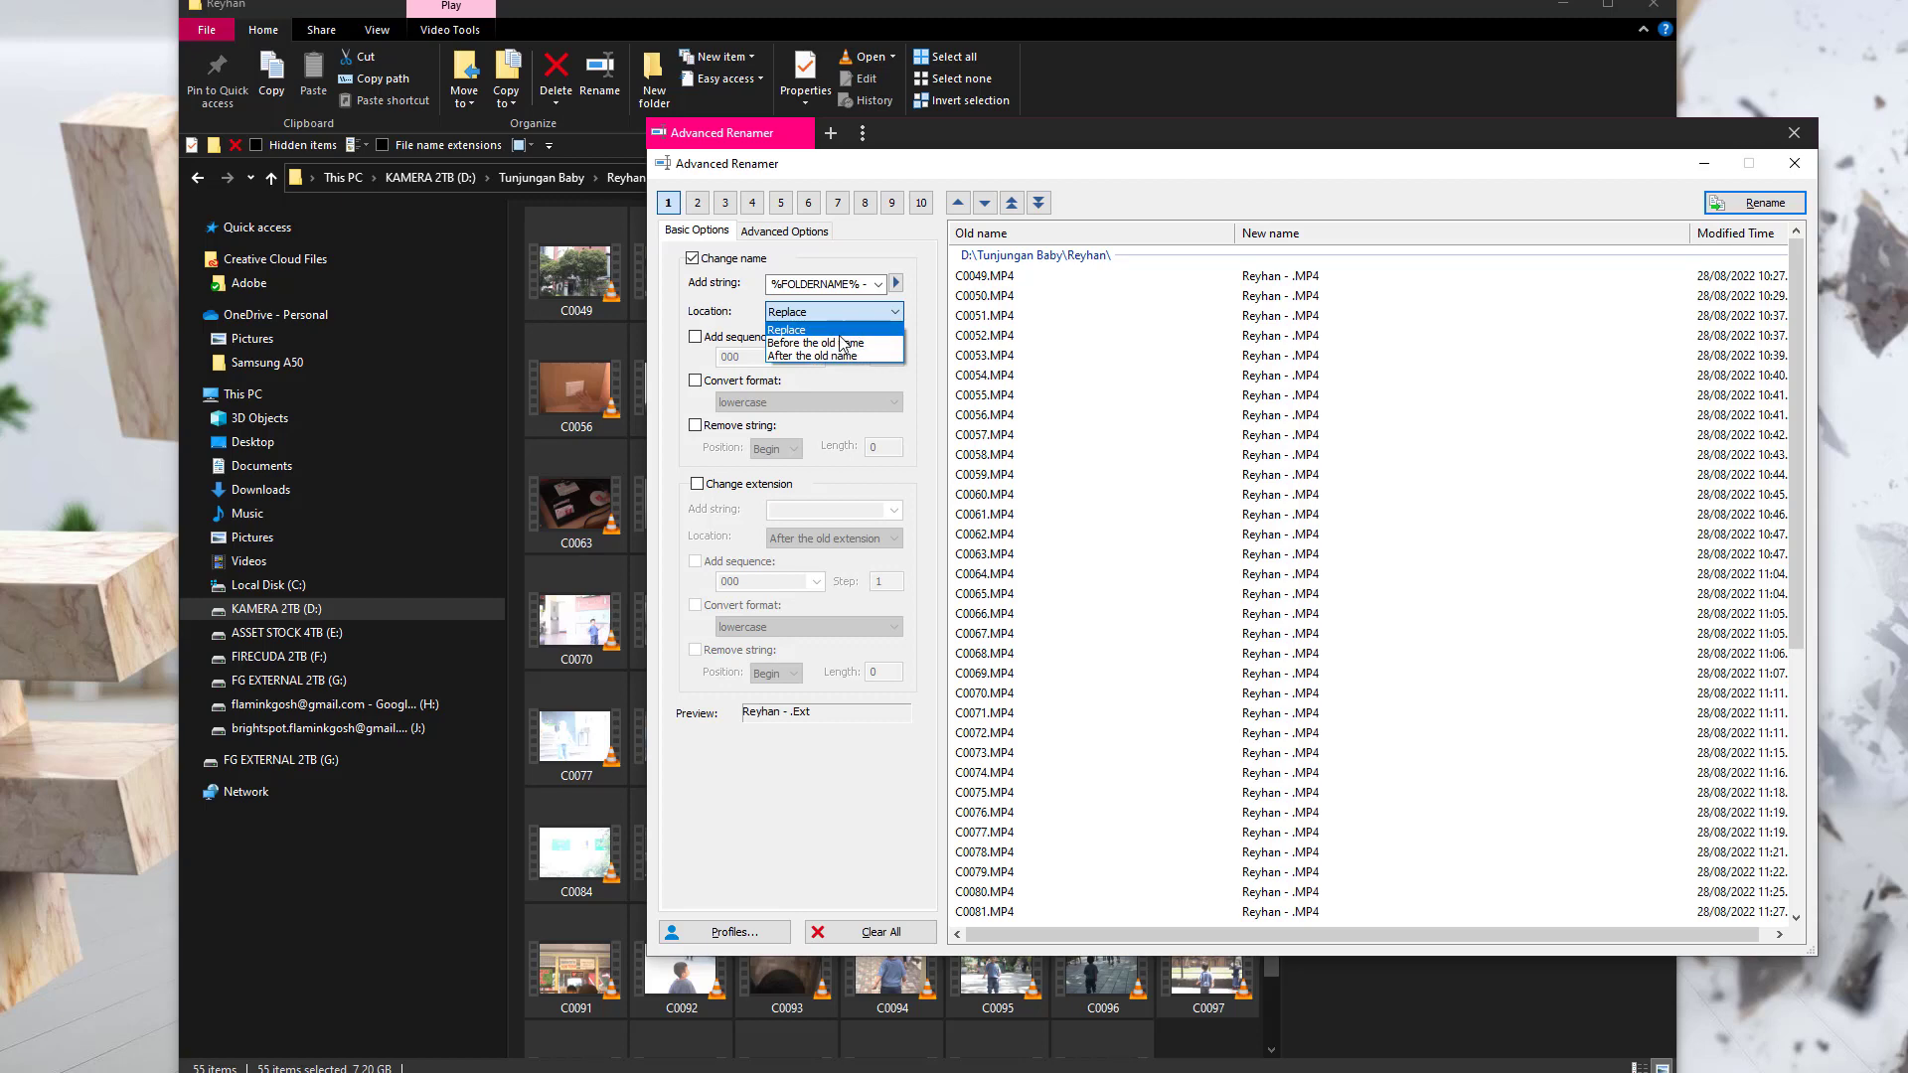
click(873, 344)
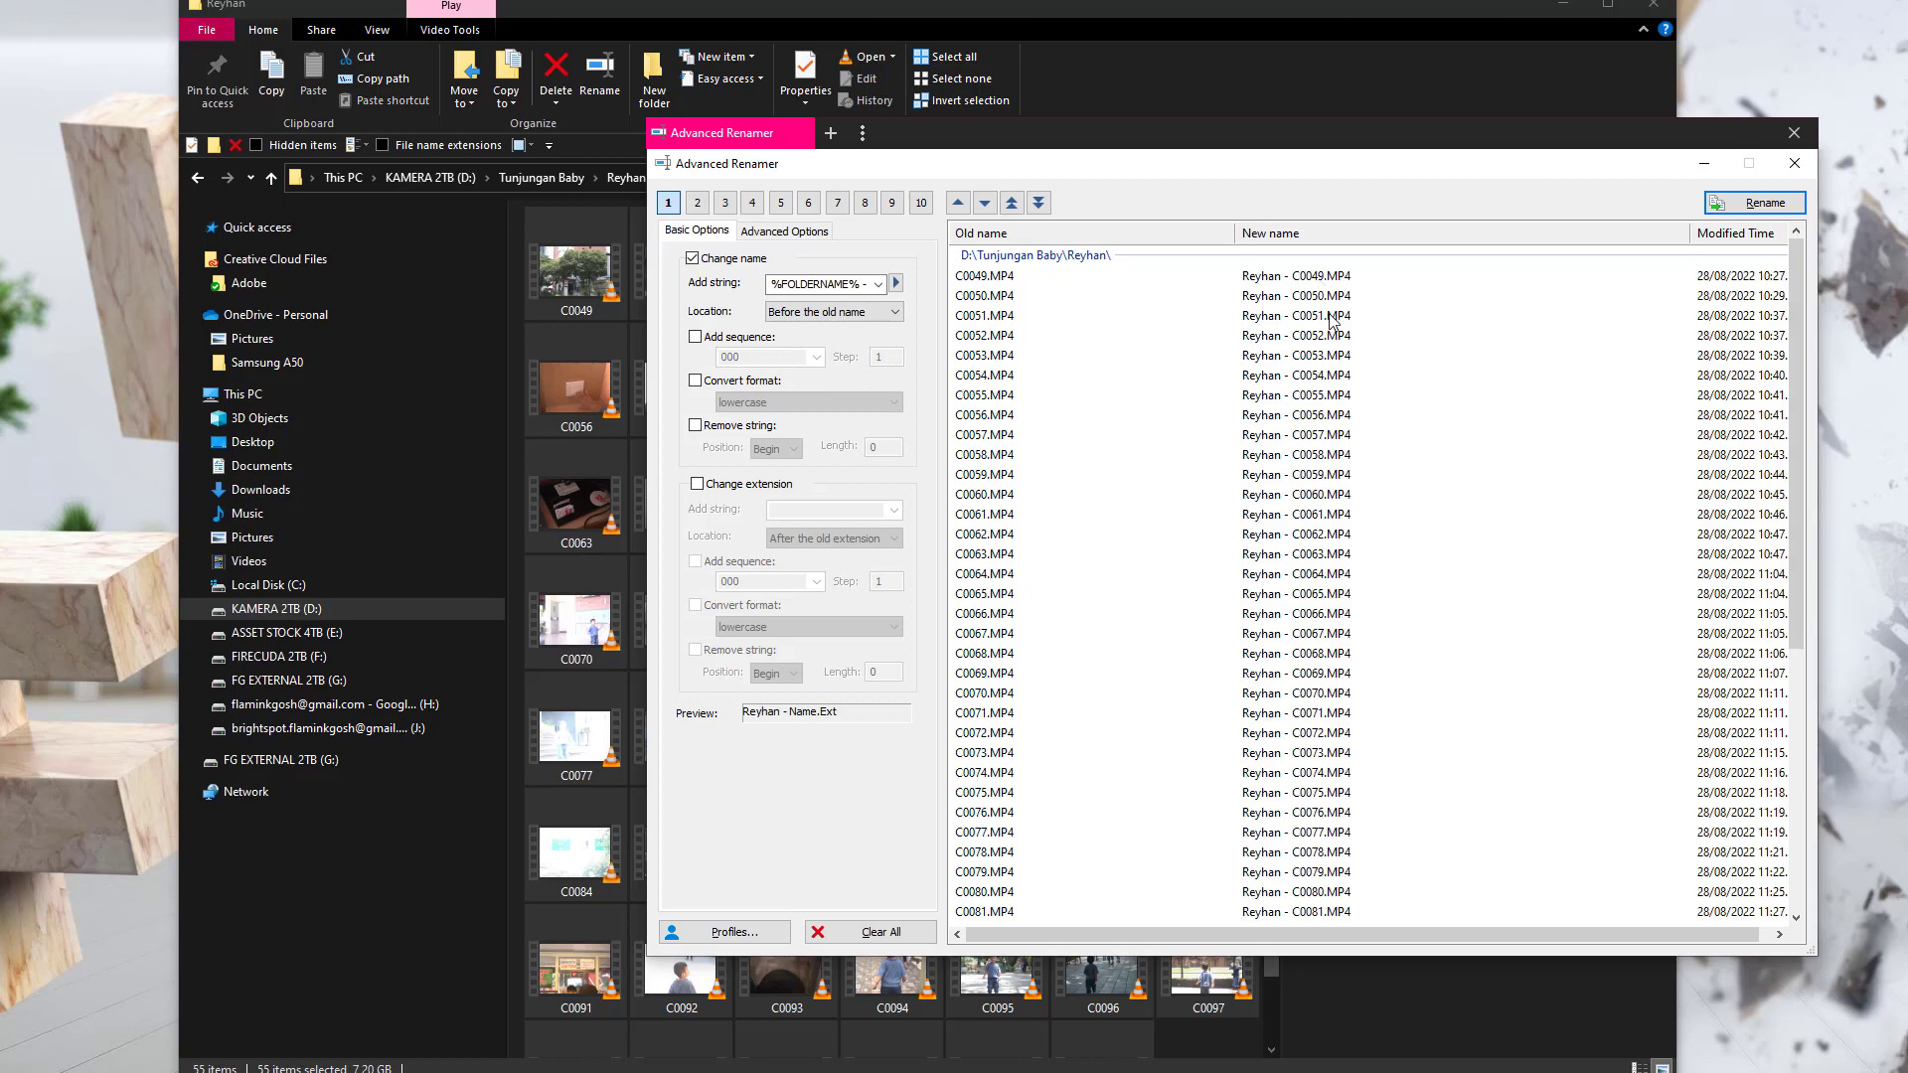
click(833, 311)
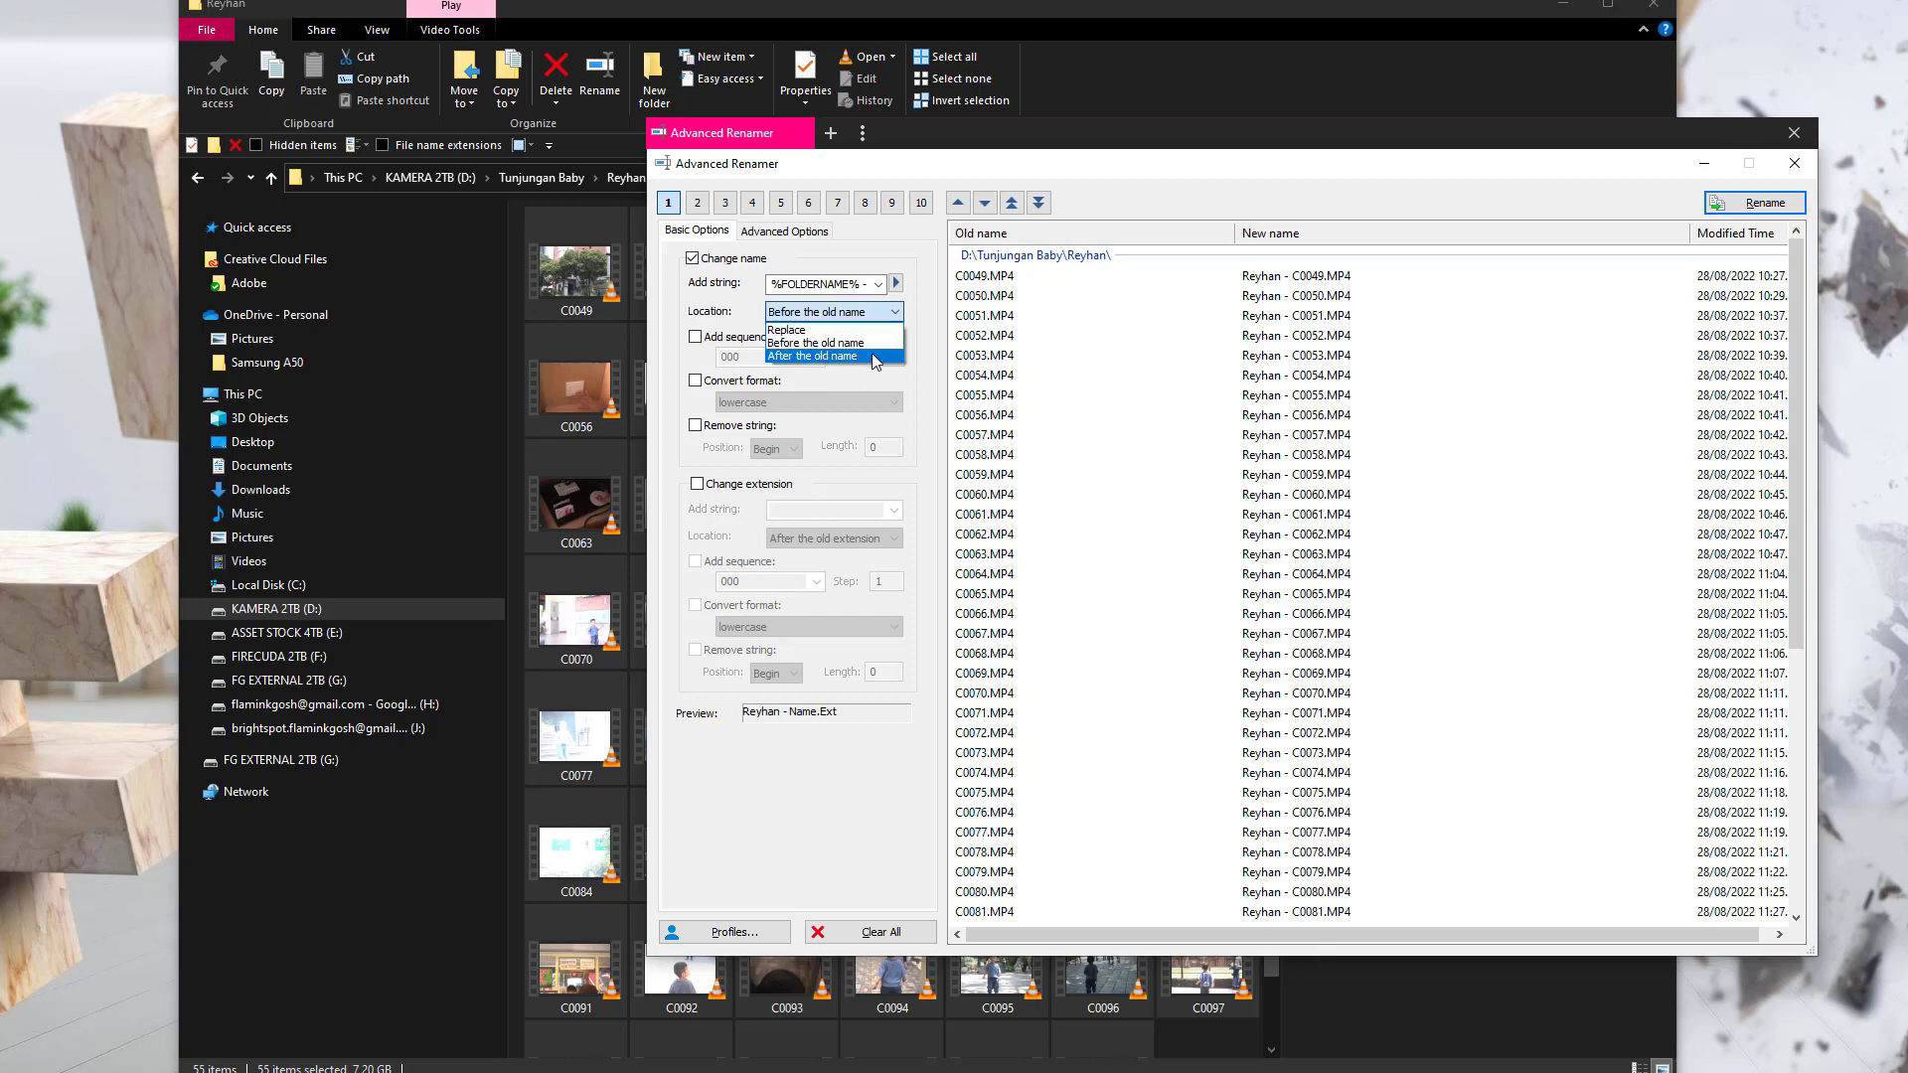
click(875, 356)
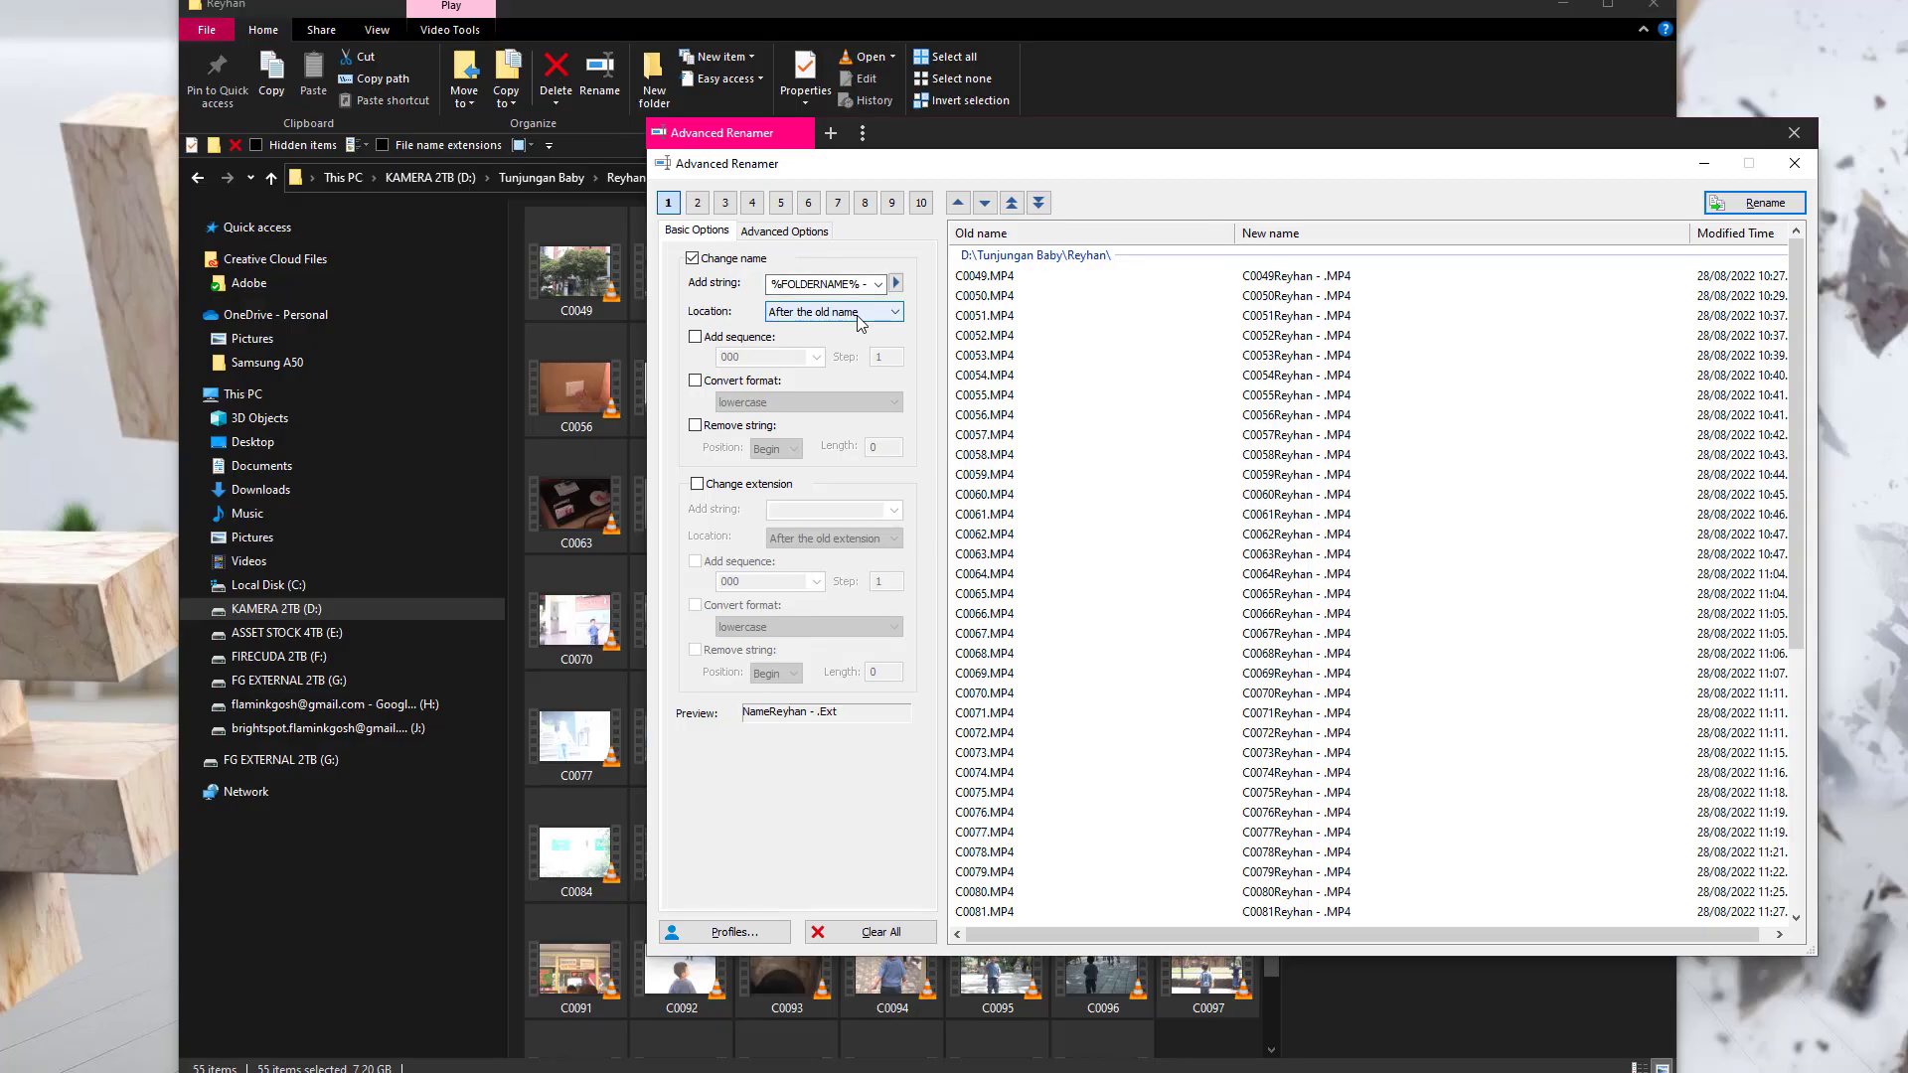
click(860, 316)
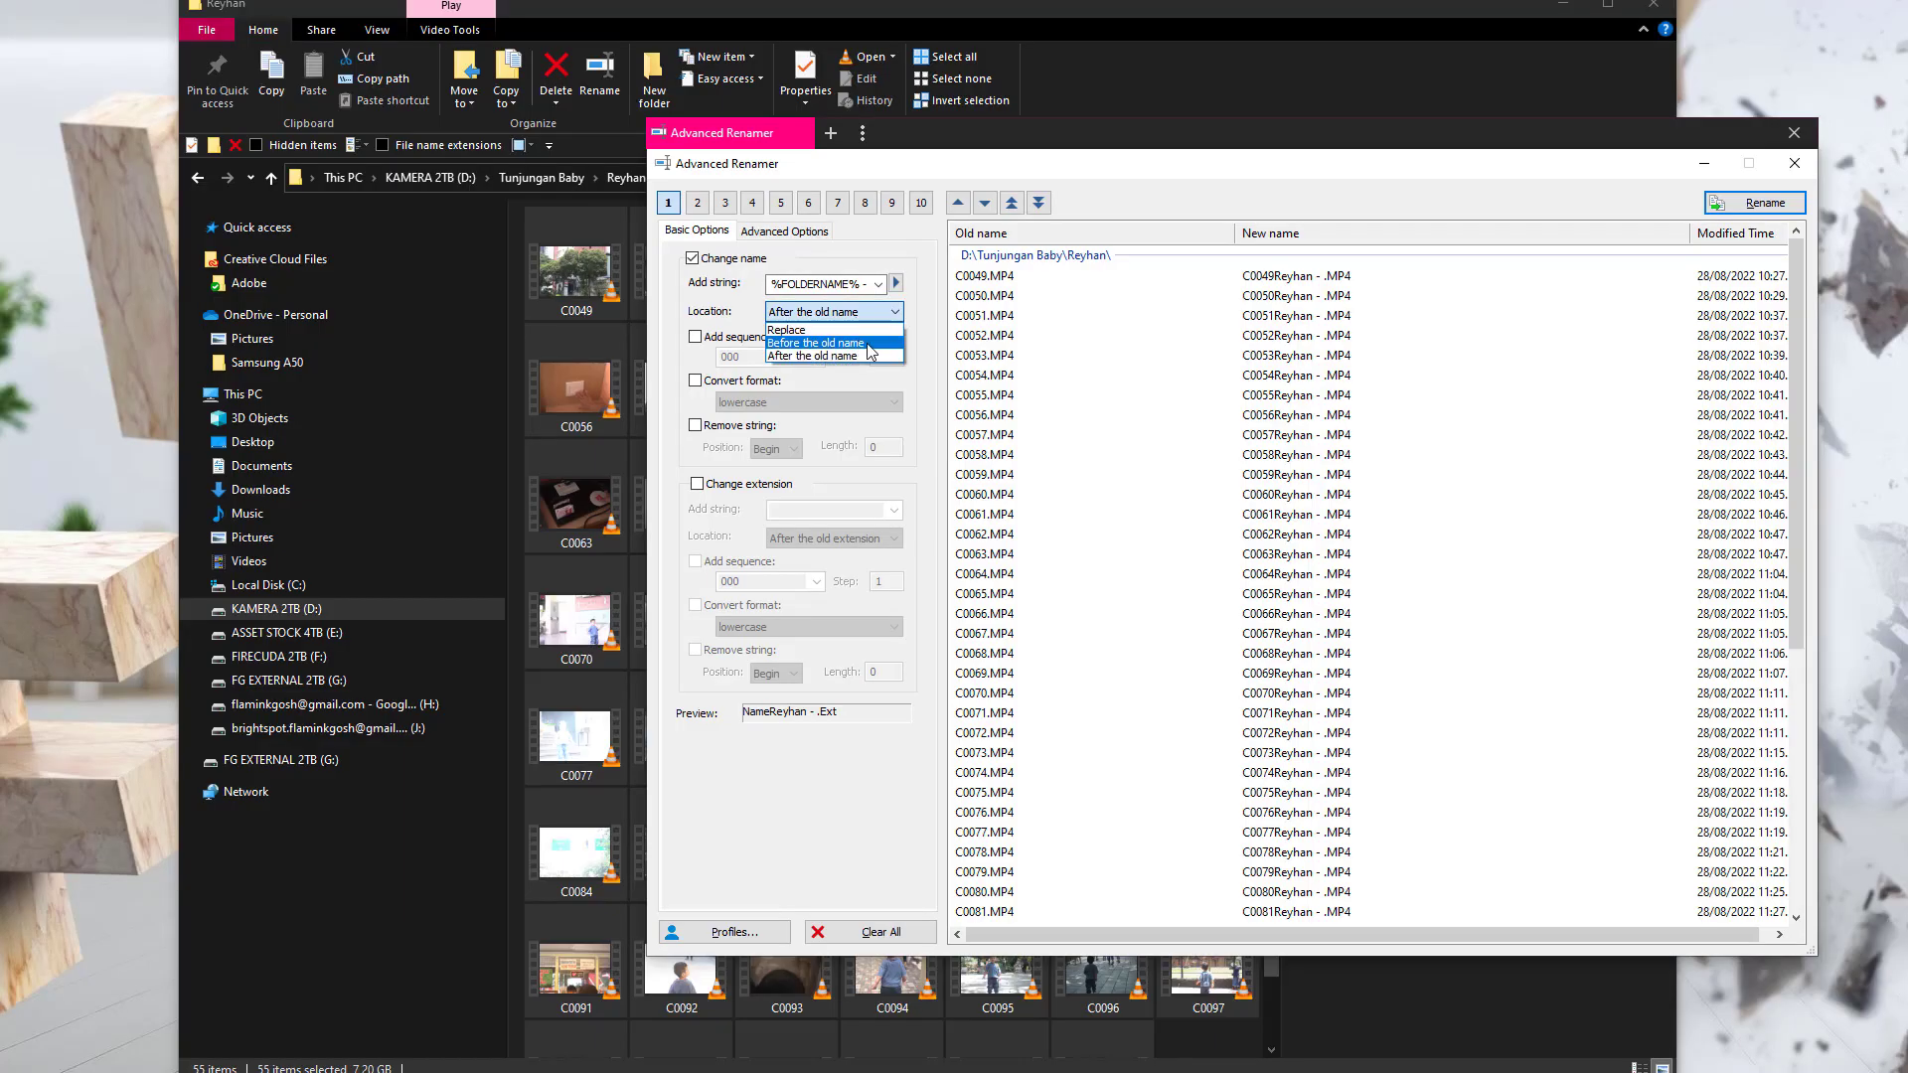
click(881, 344)
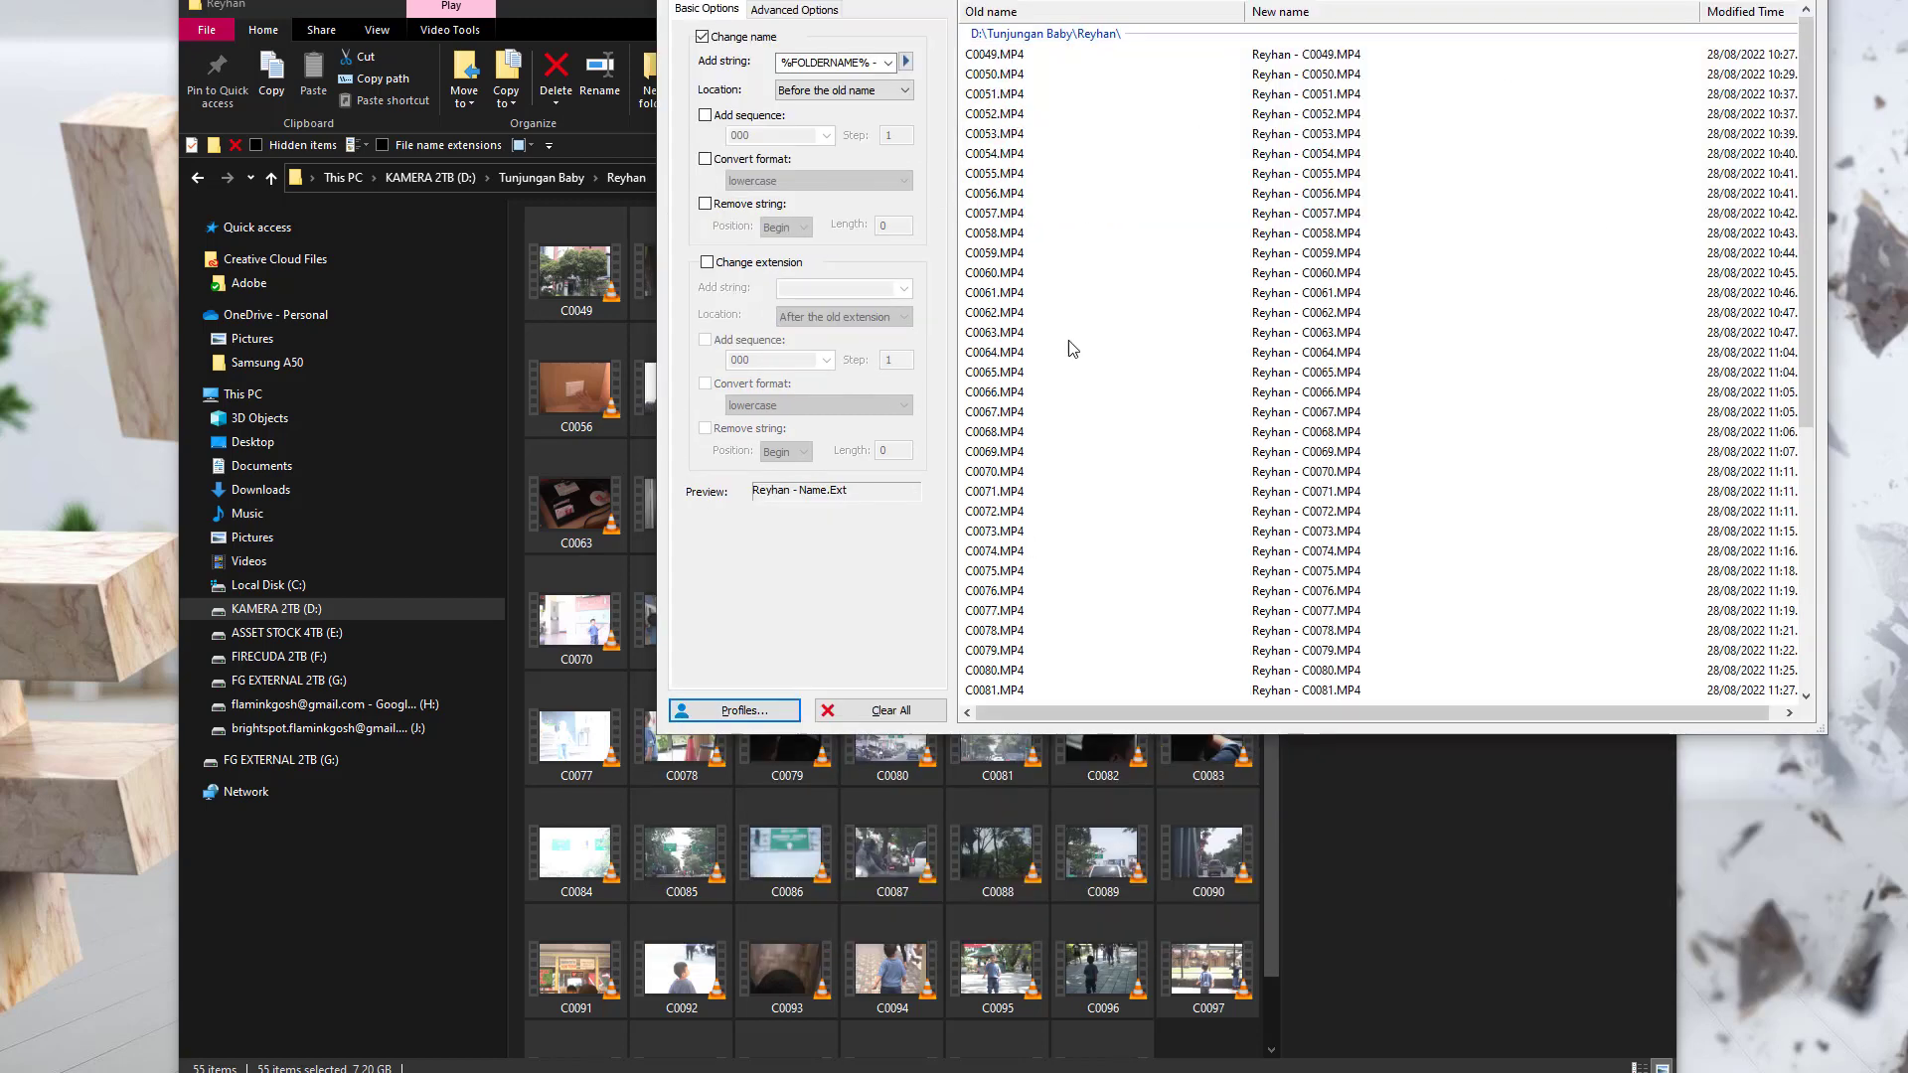
click(765, 712)
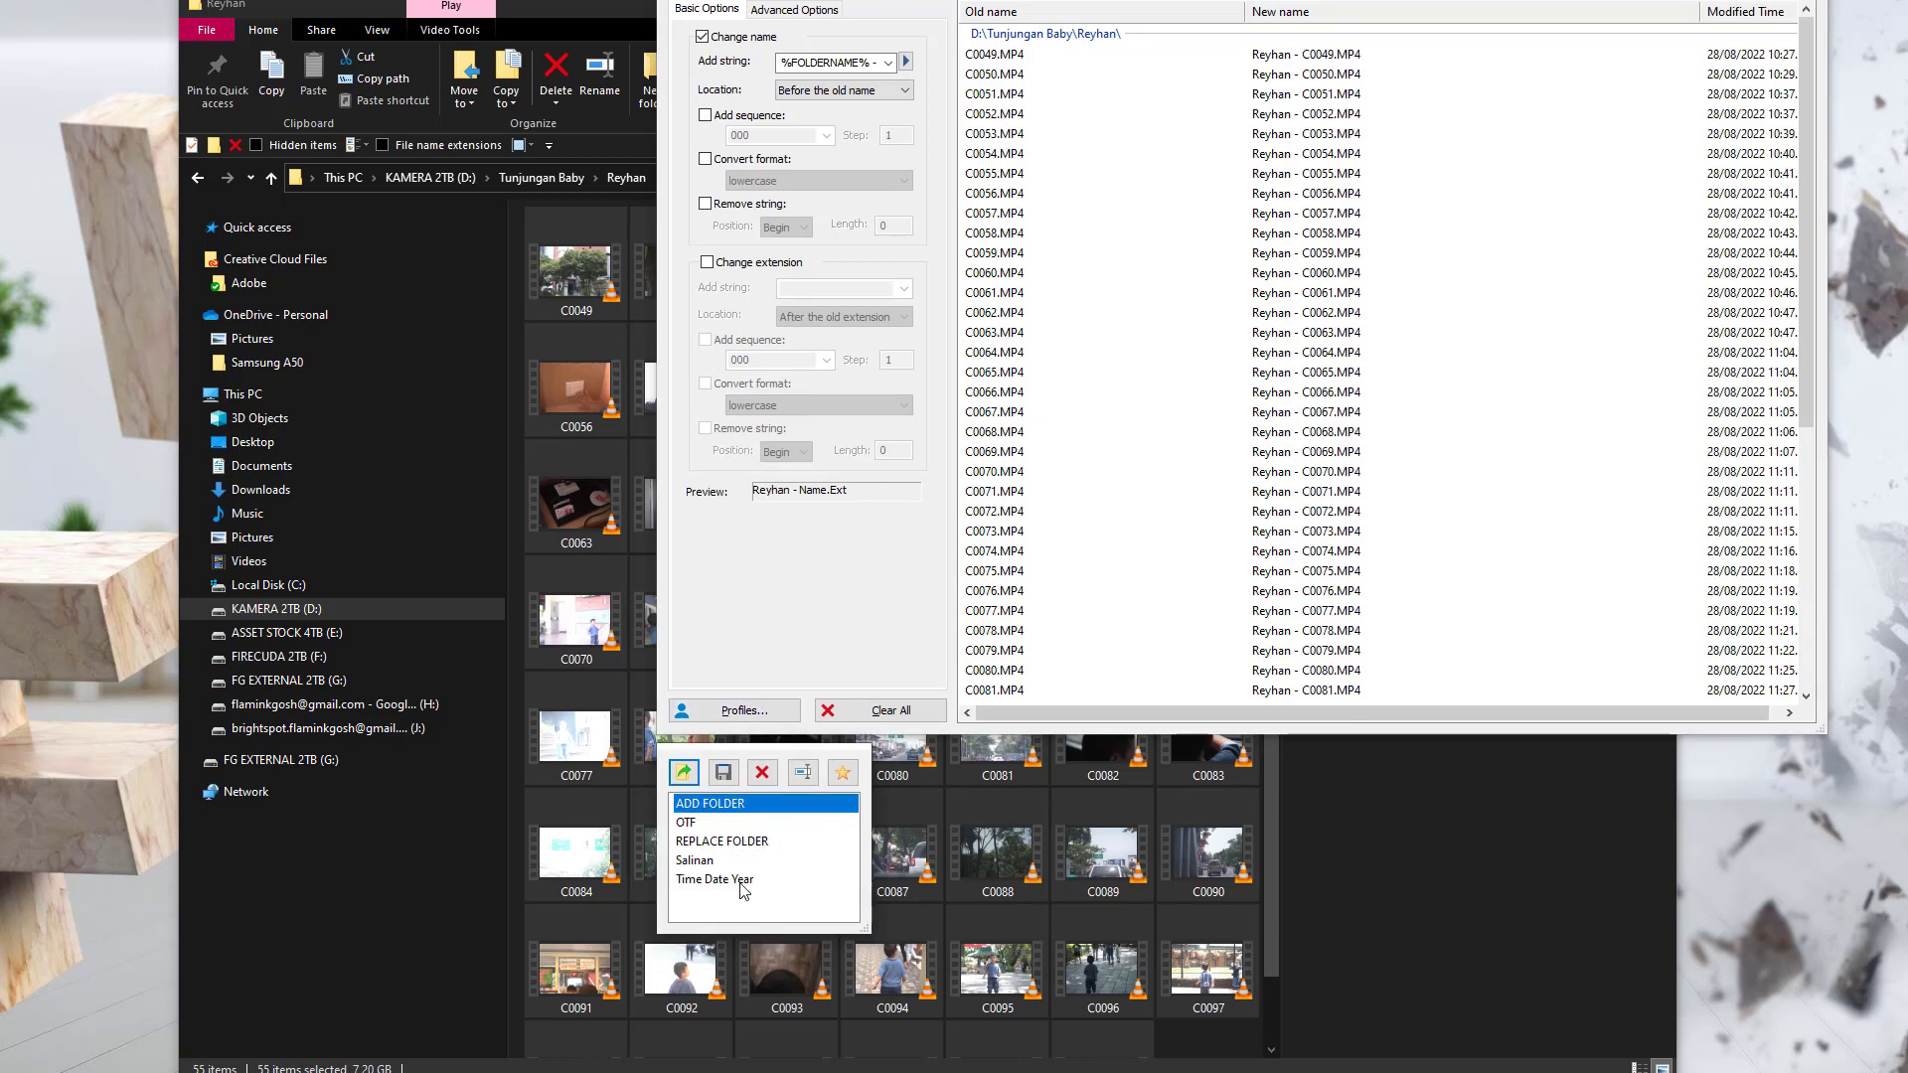
click(780, 720)
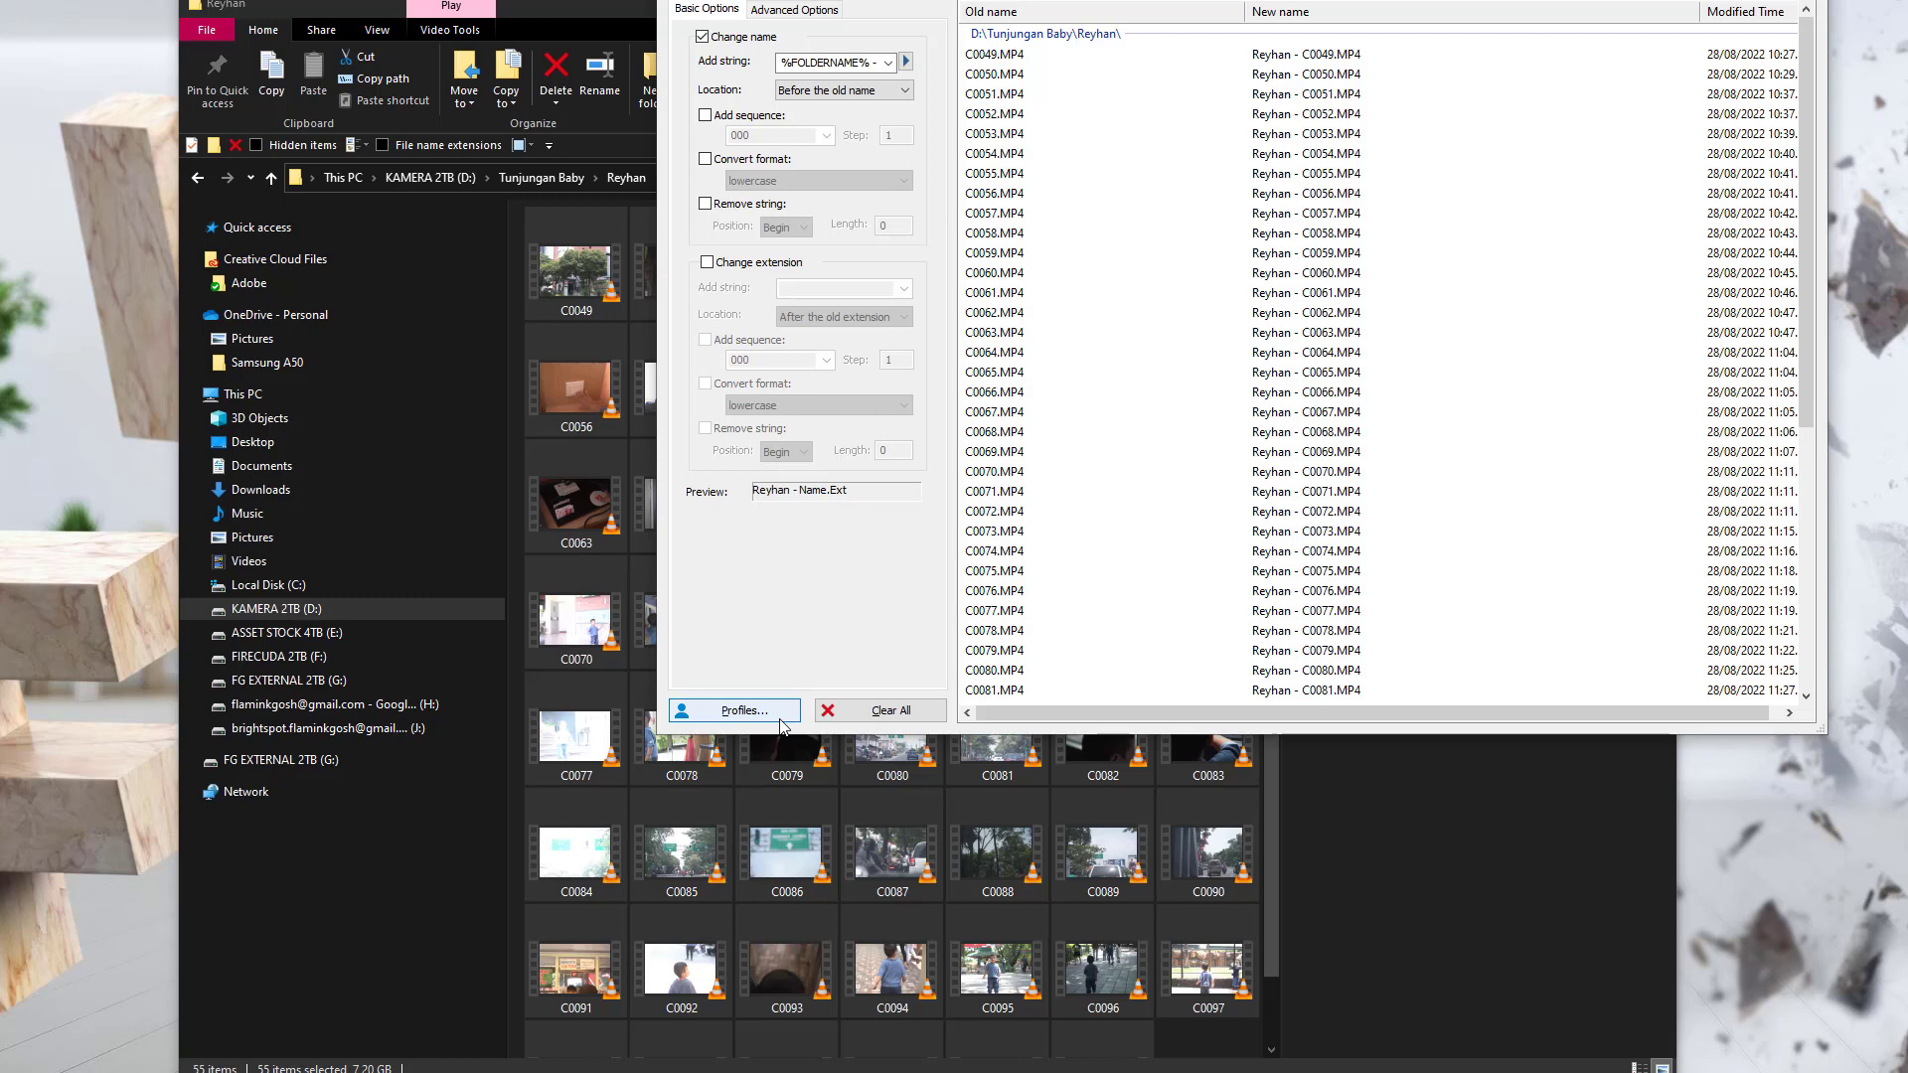
click(906, 61)
click(962, 641)
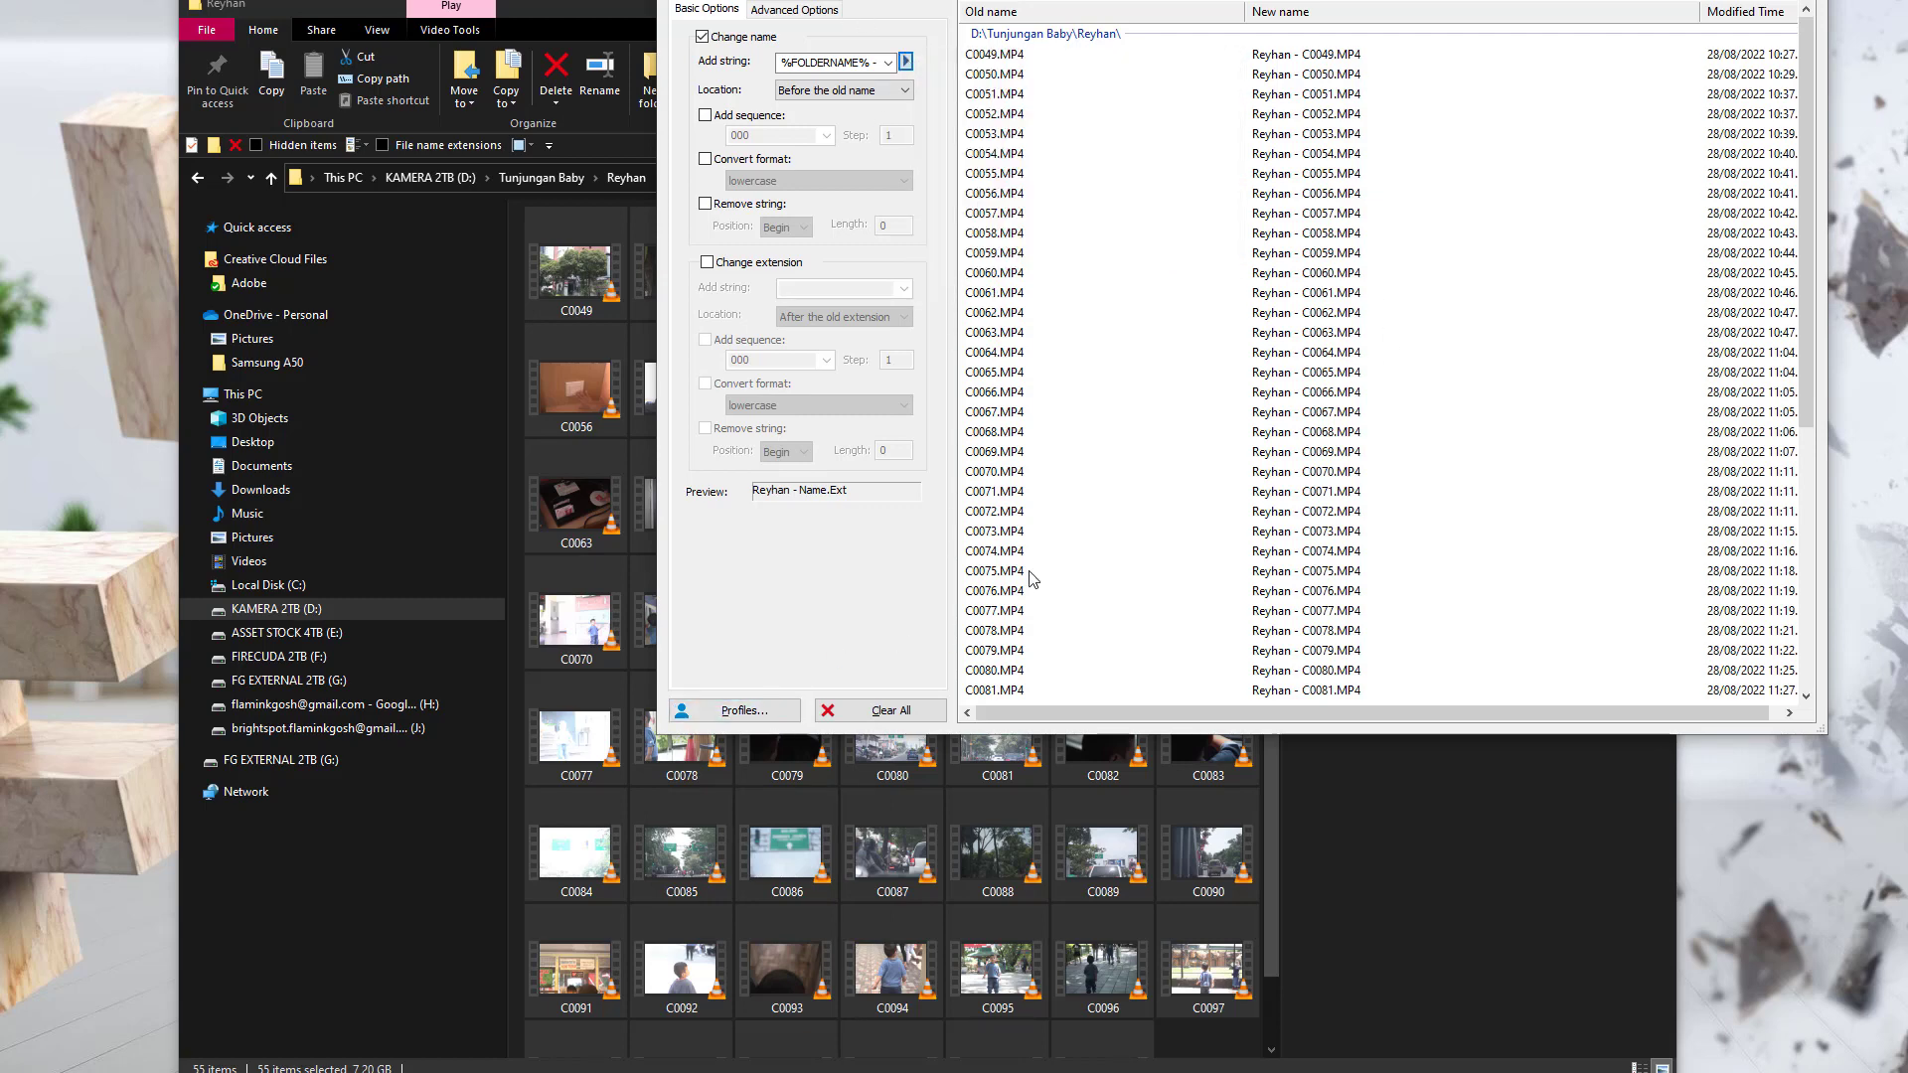
Apply the rename to clips C0049 through C0103, and return to the Tunjungan Baby folder
drag(1132, 0, 980, 76)
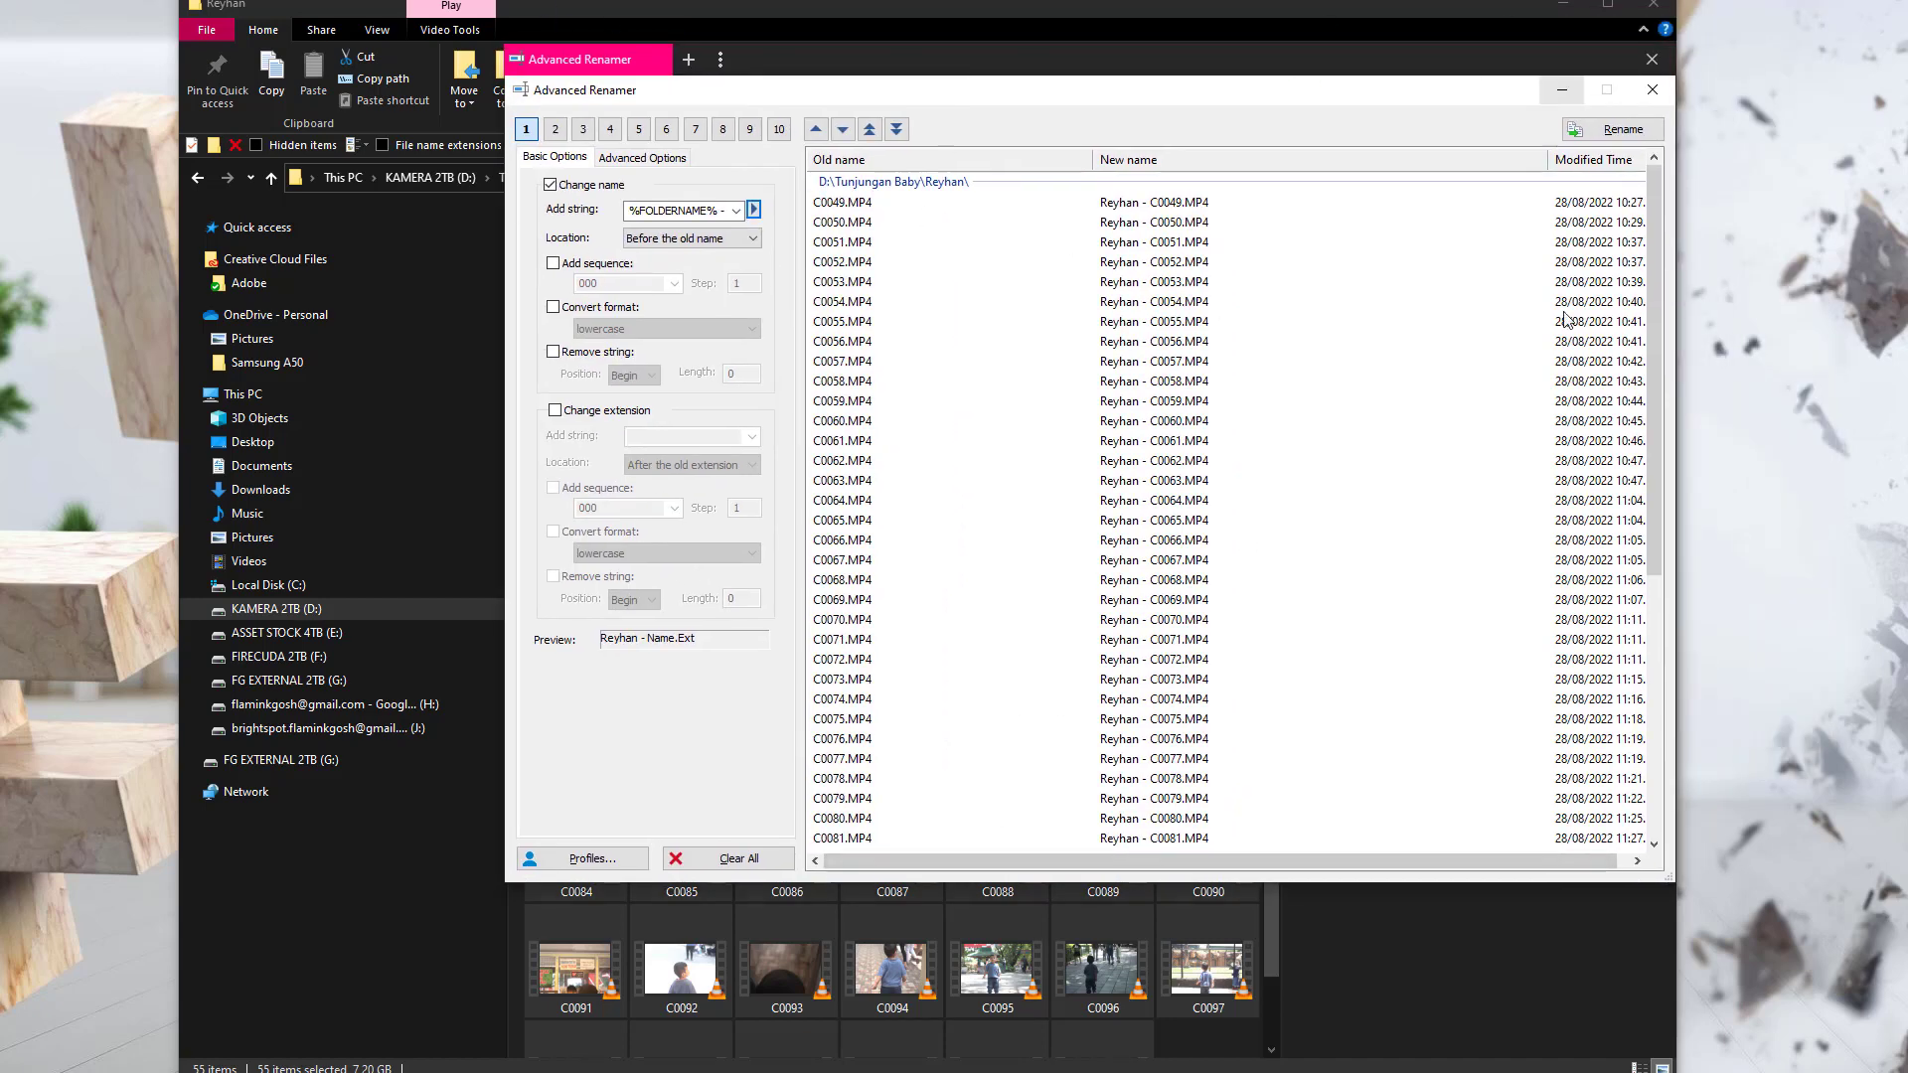
click(1622, 129)
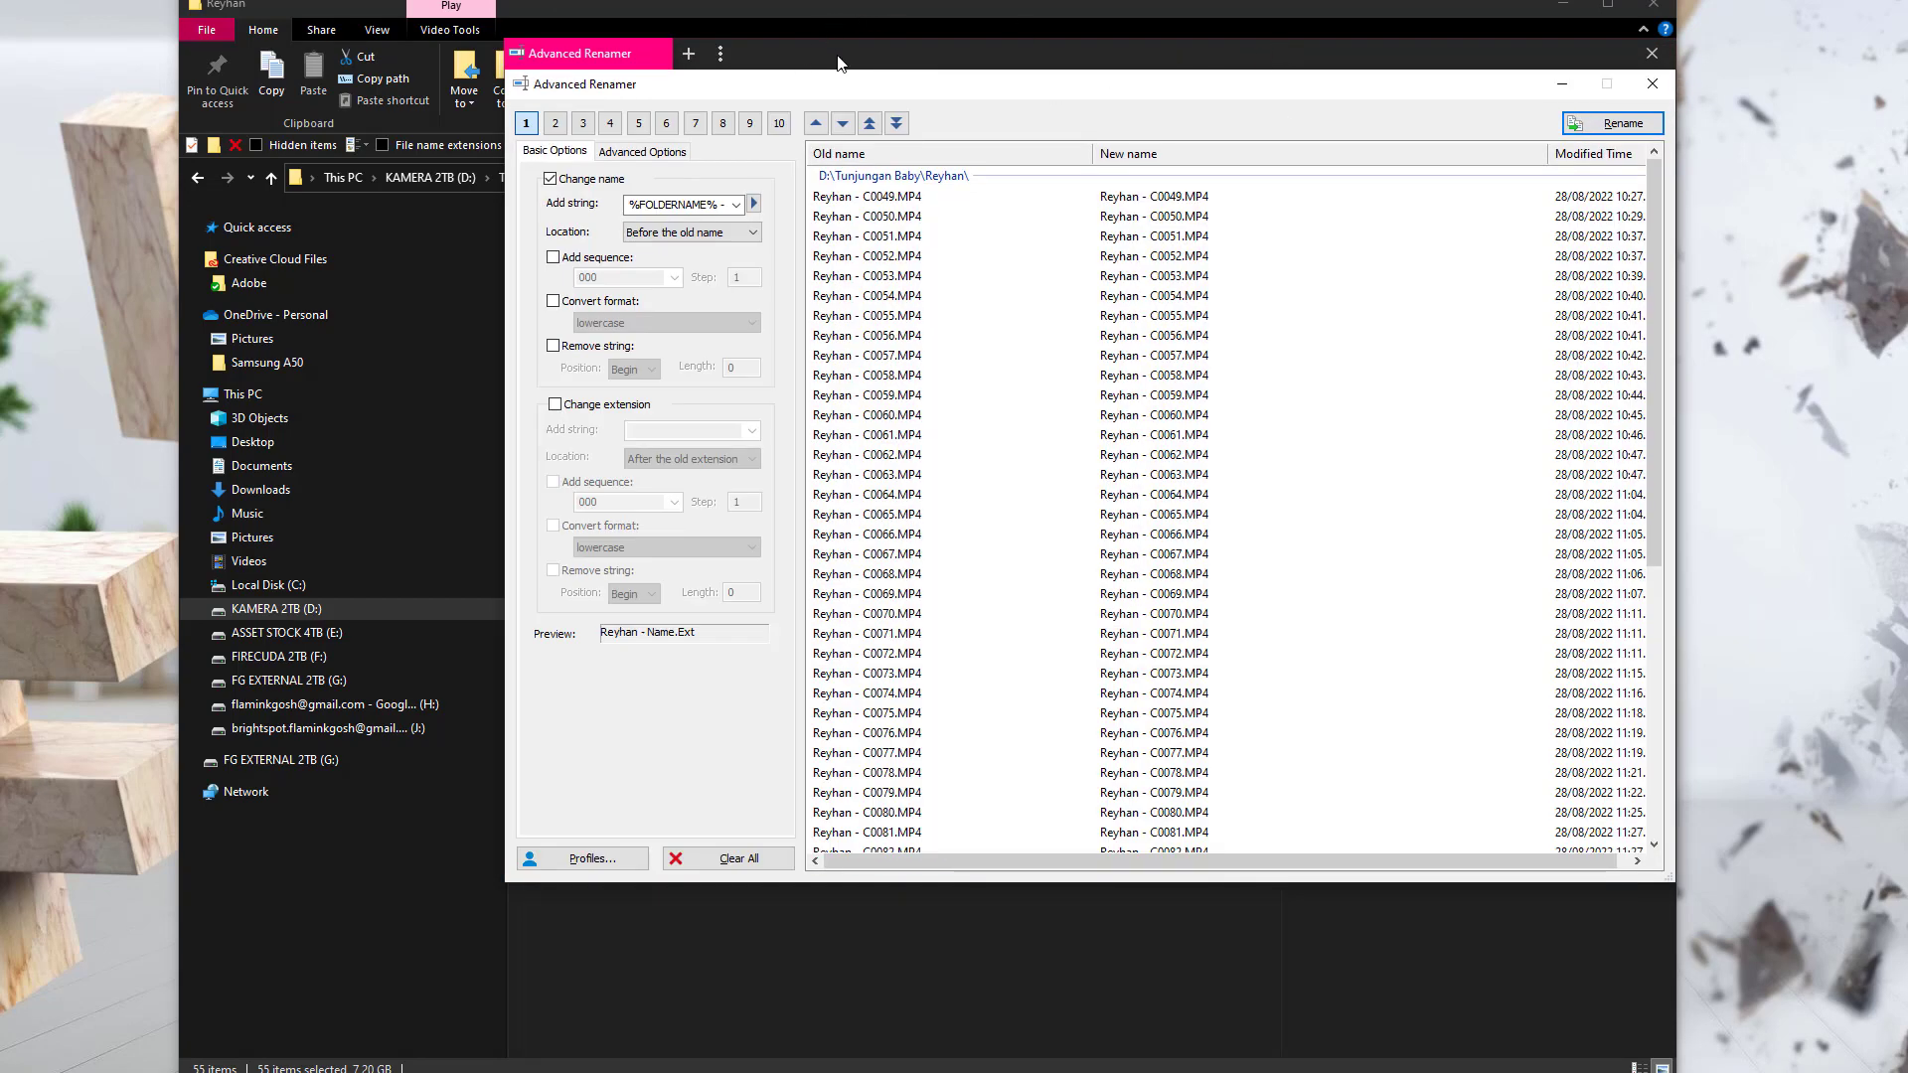
drag(837, 63, 1373, 59)
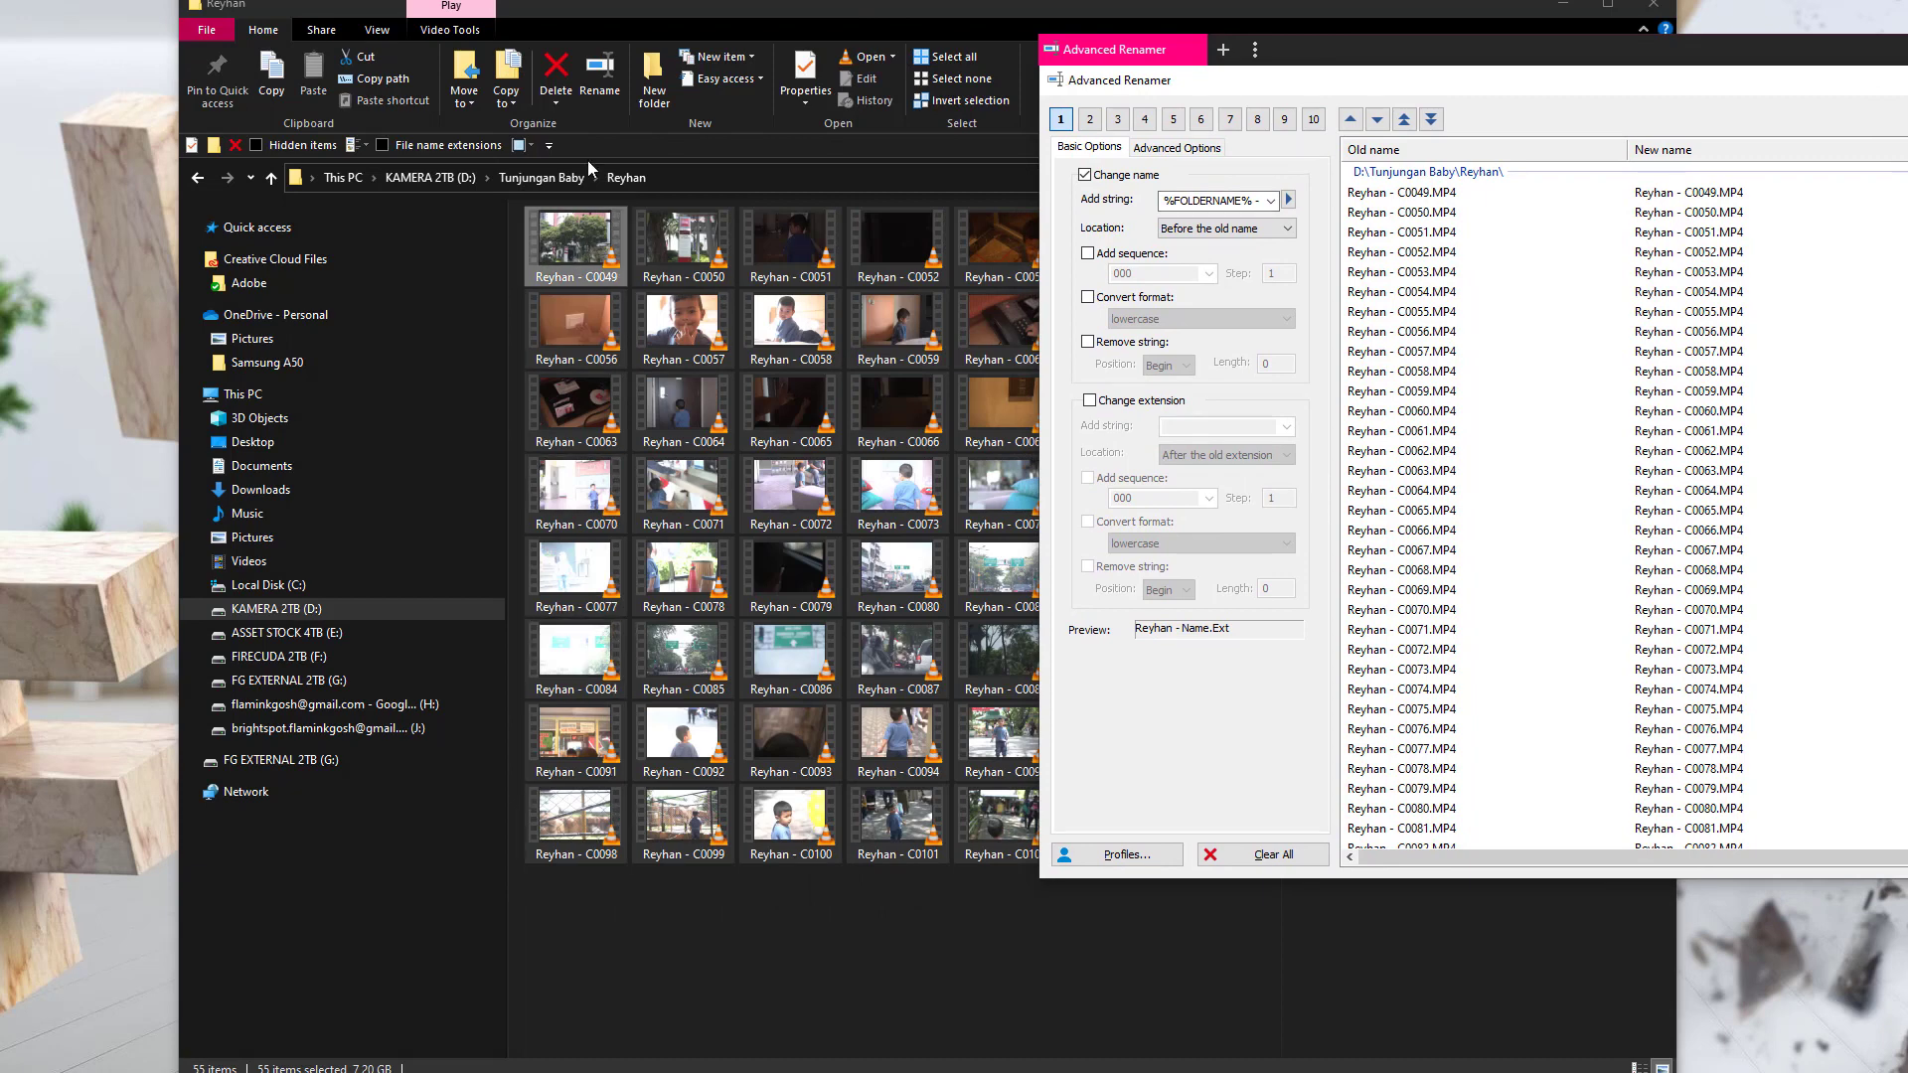
drag(1312, 51, 1710, 96)
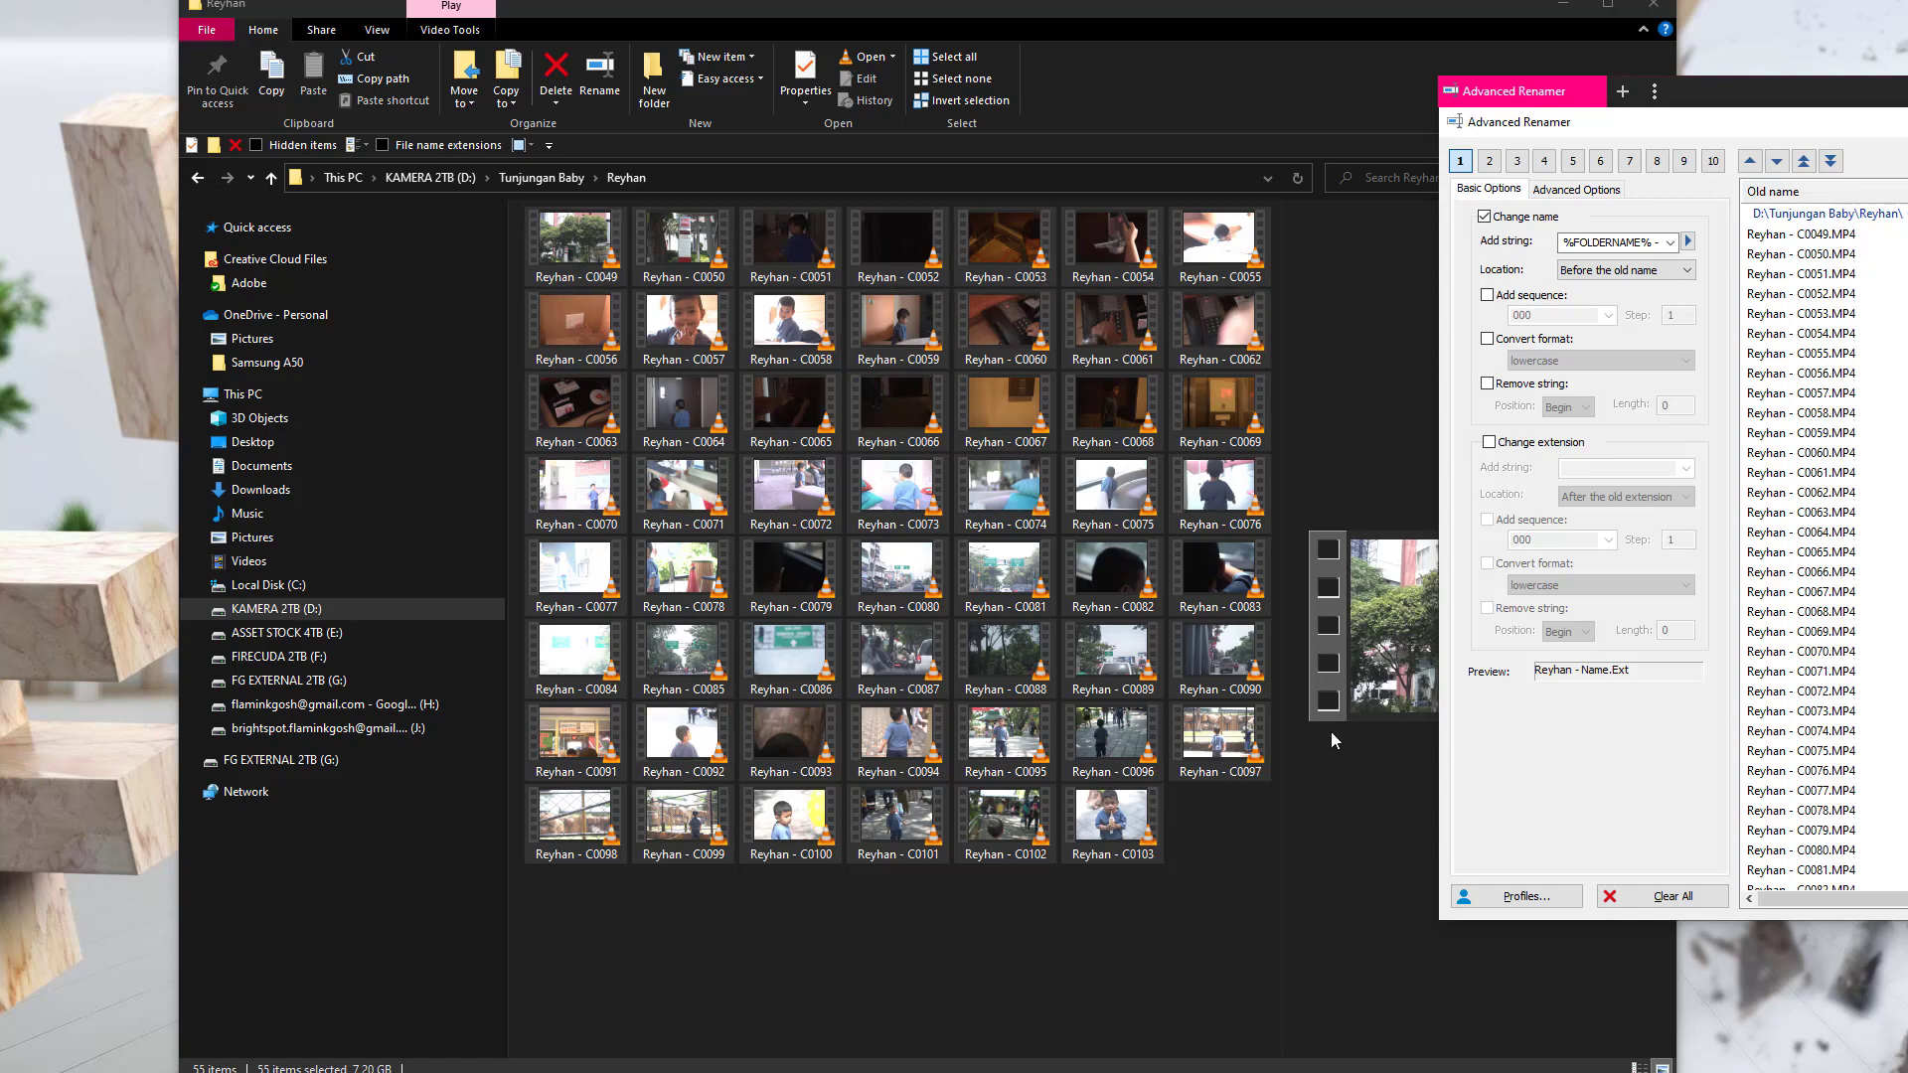
drag(1810, 97, 814, 85)
click(1594, 80)
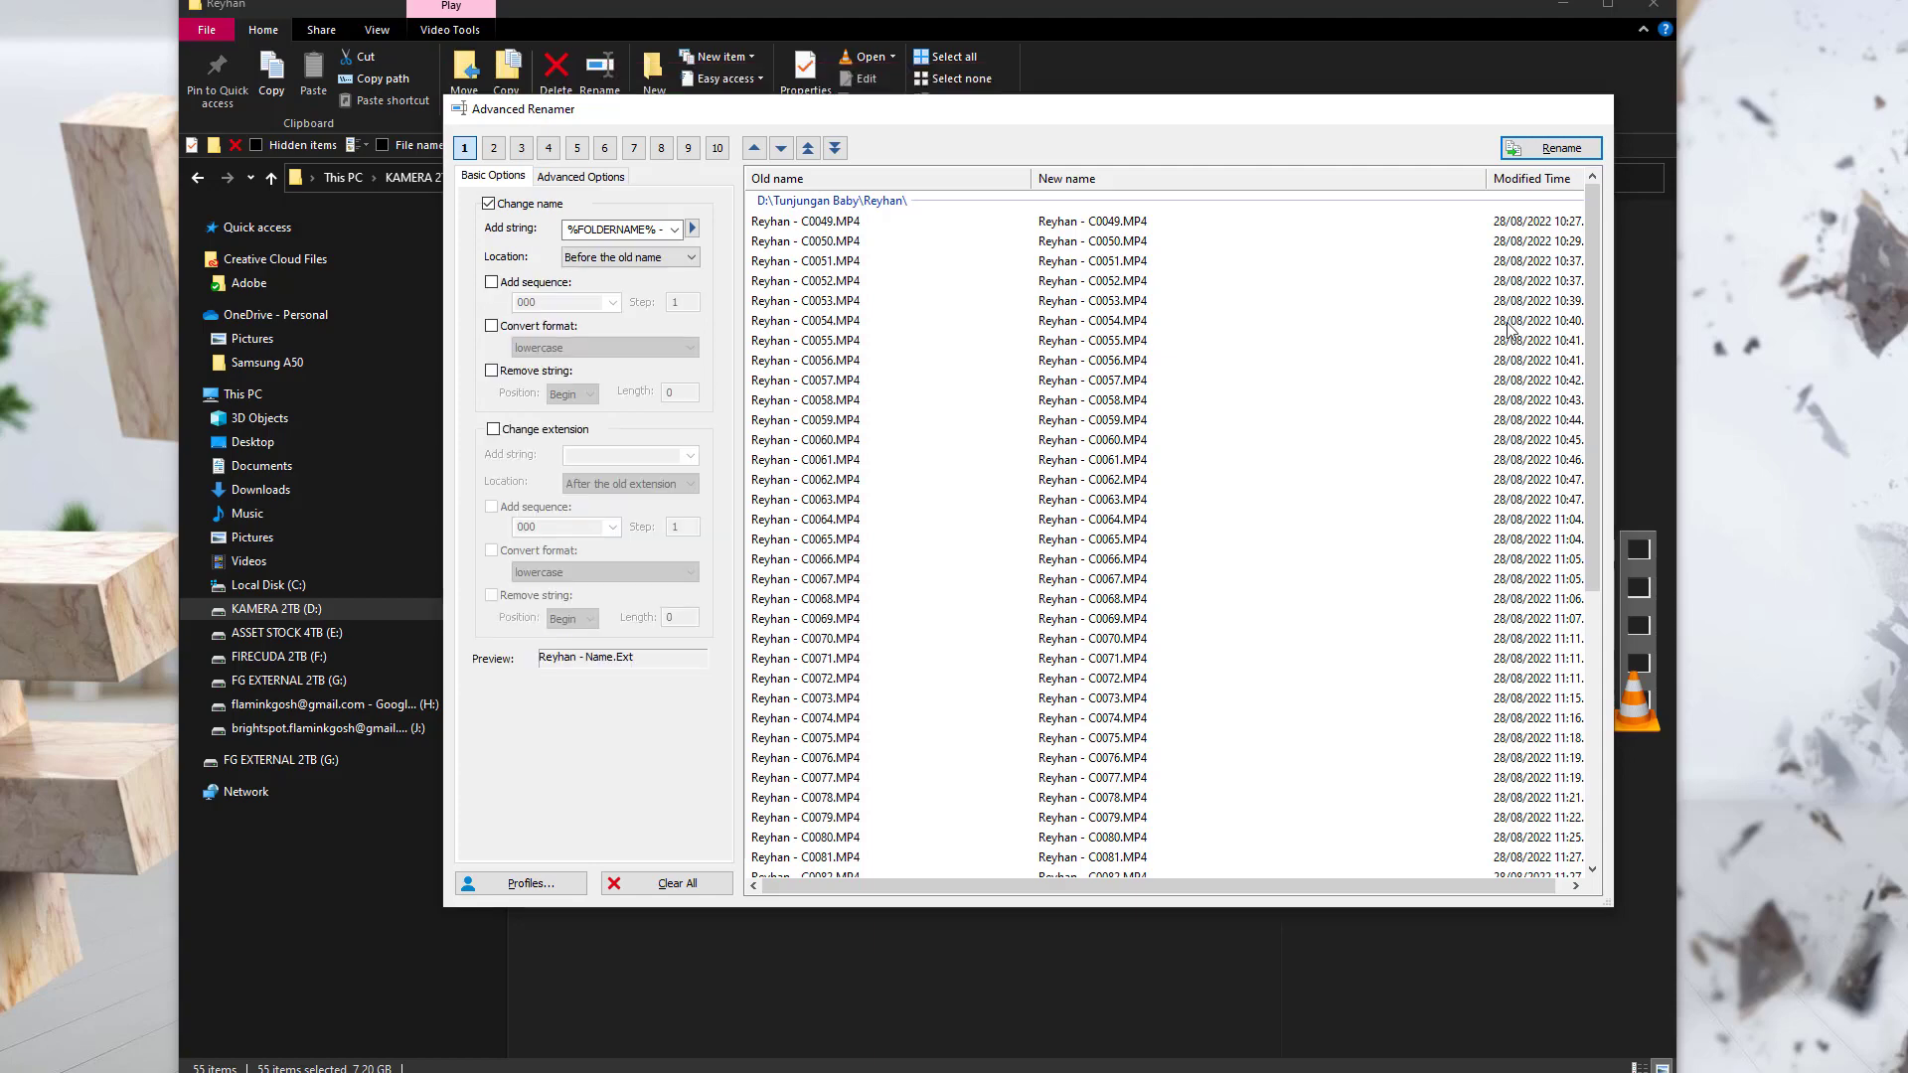
click(542, 178)
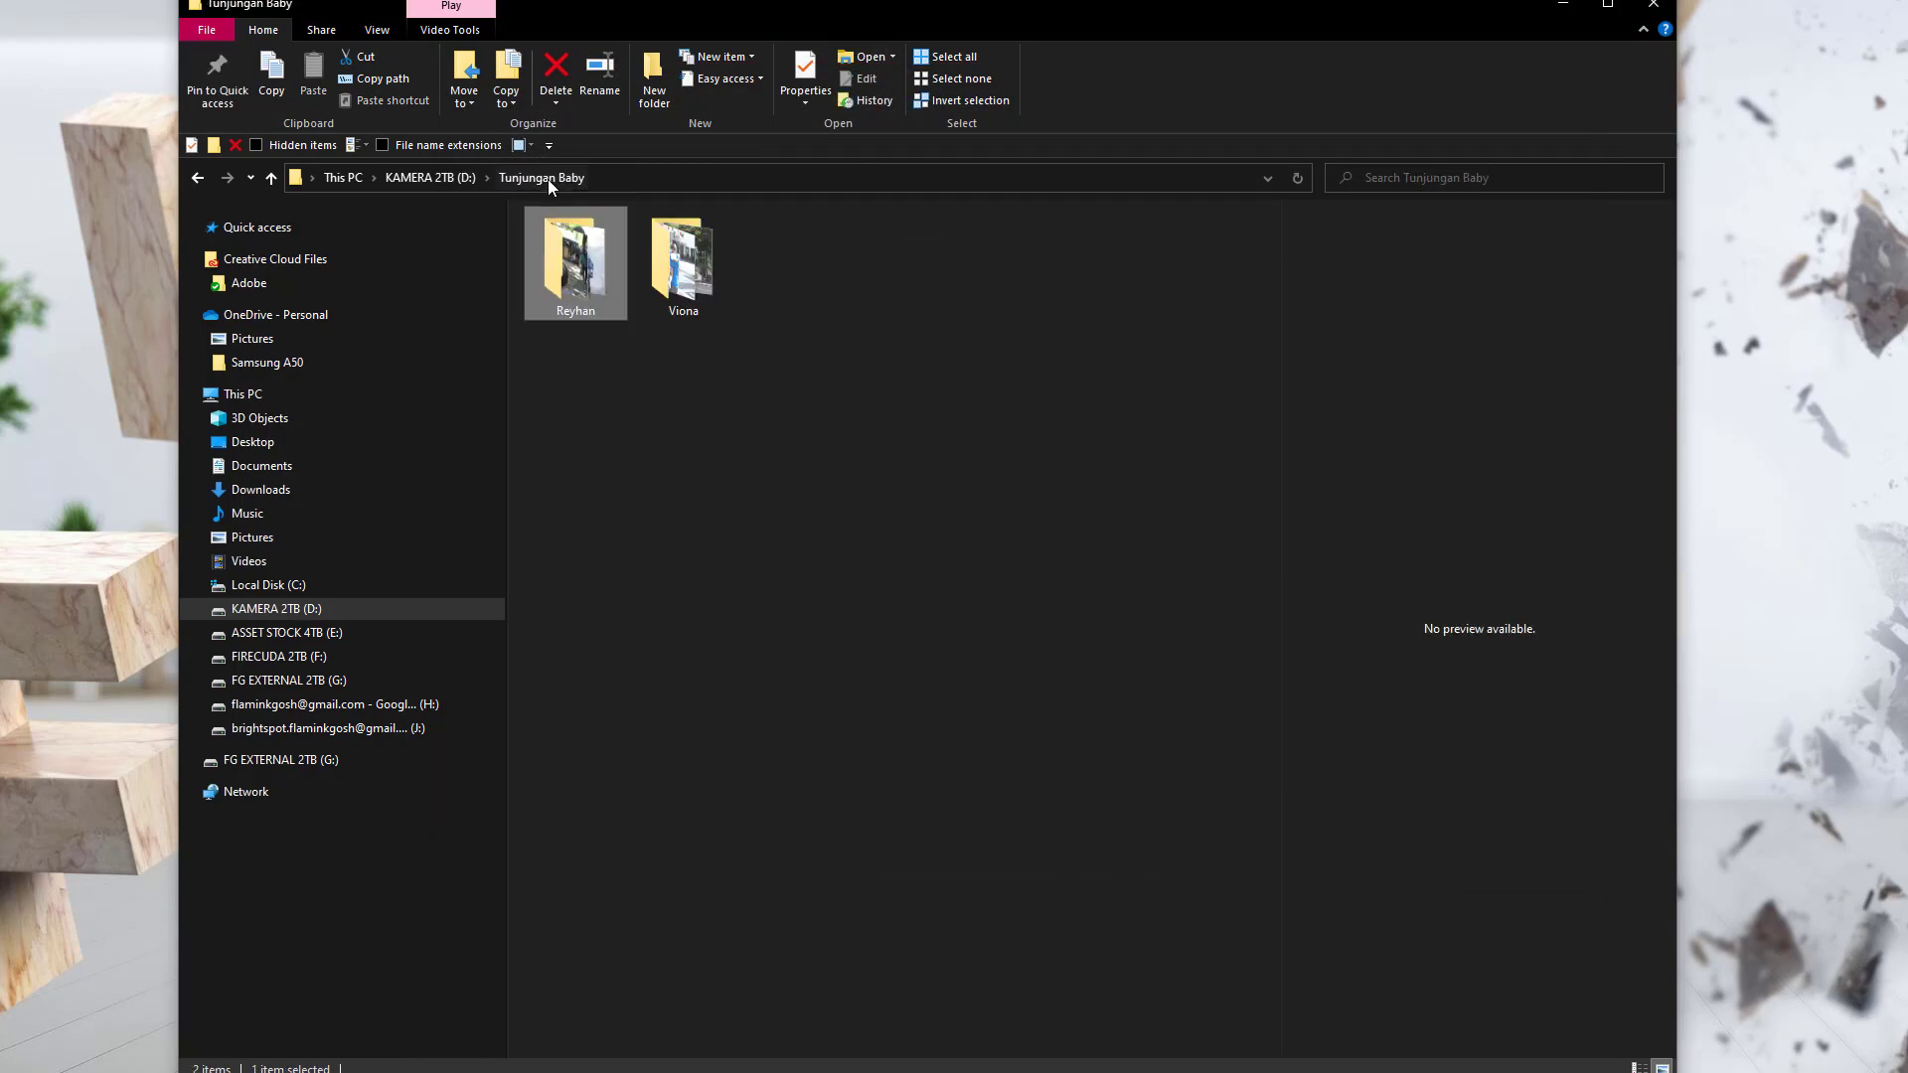
right_click(694, 281)
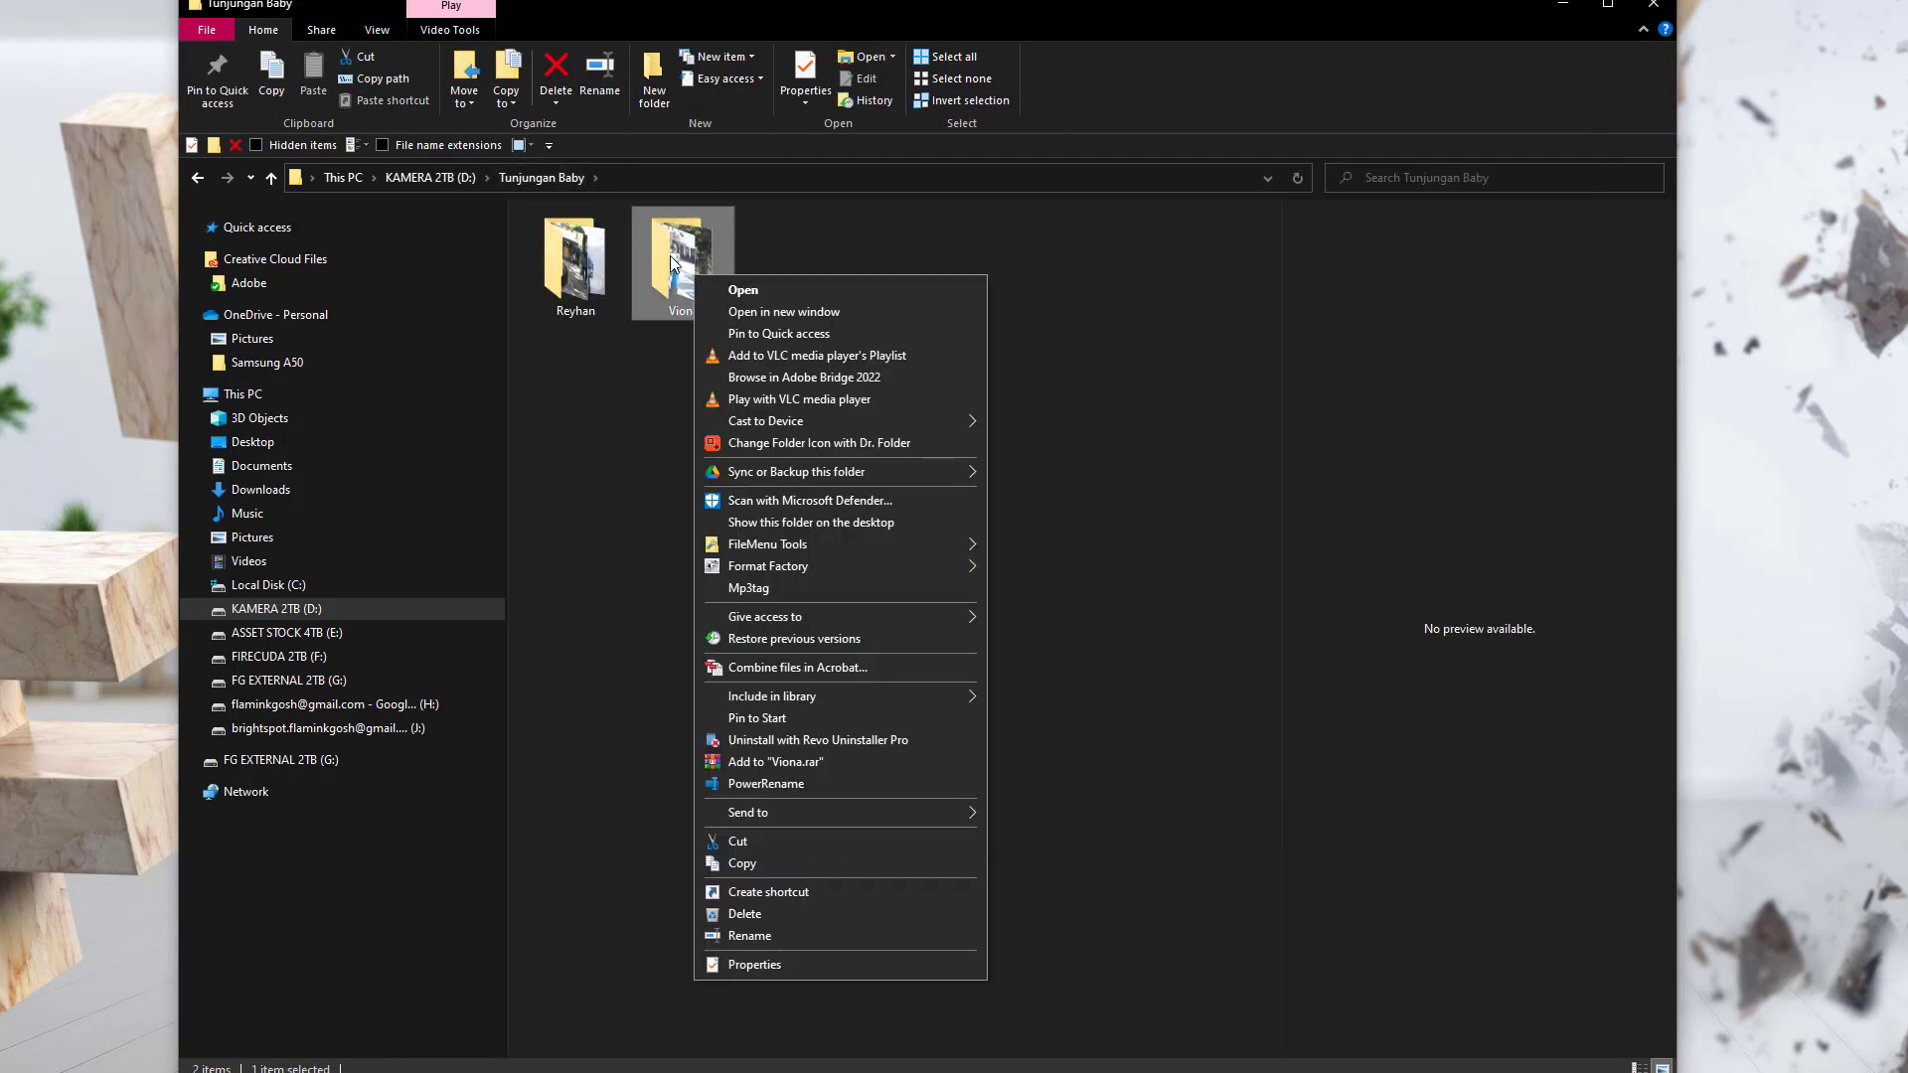
right_click(670, 255)
mouse_move(915, 530)
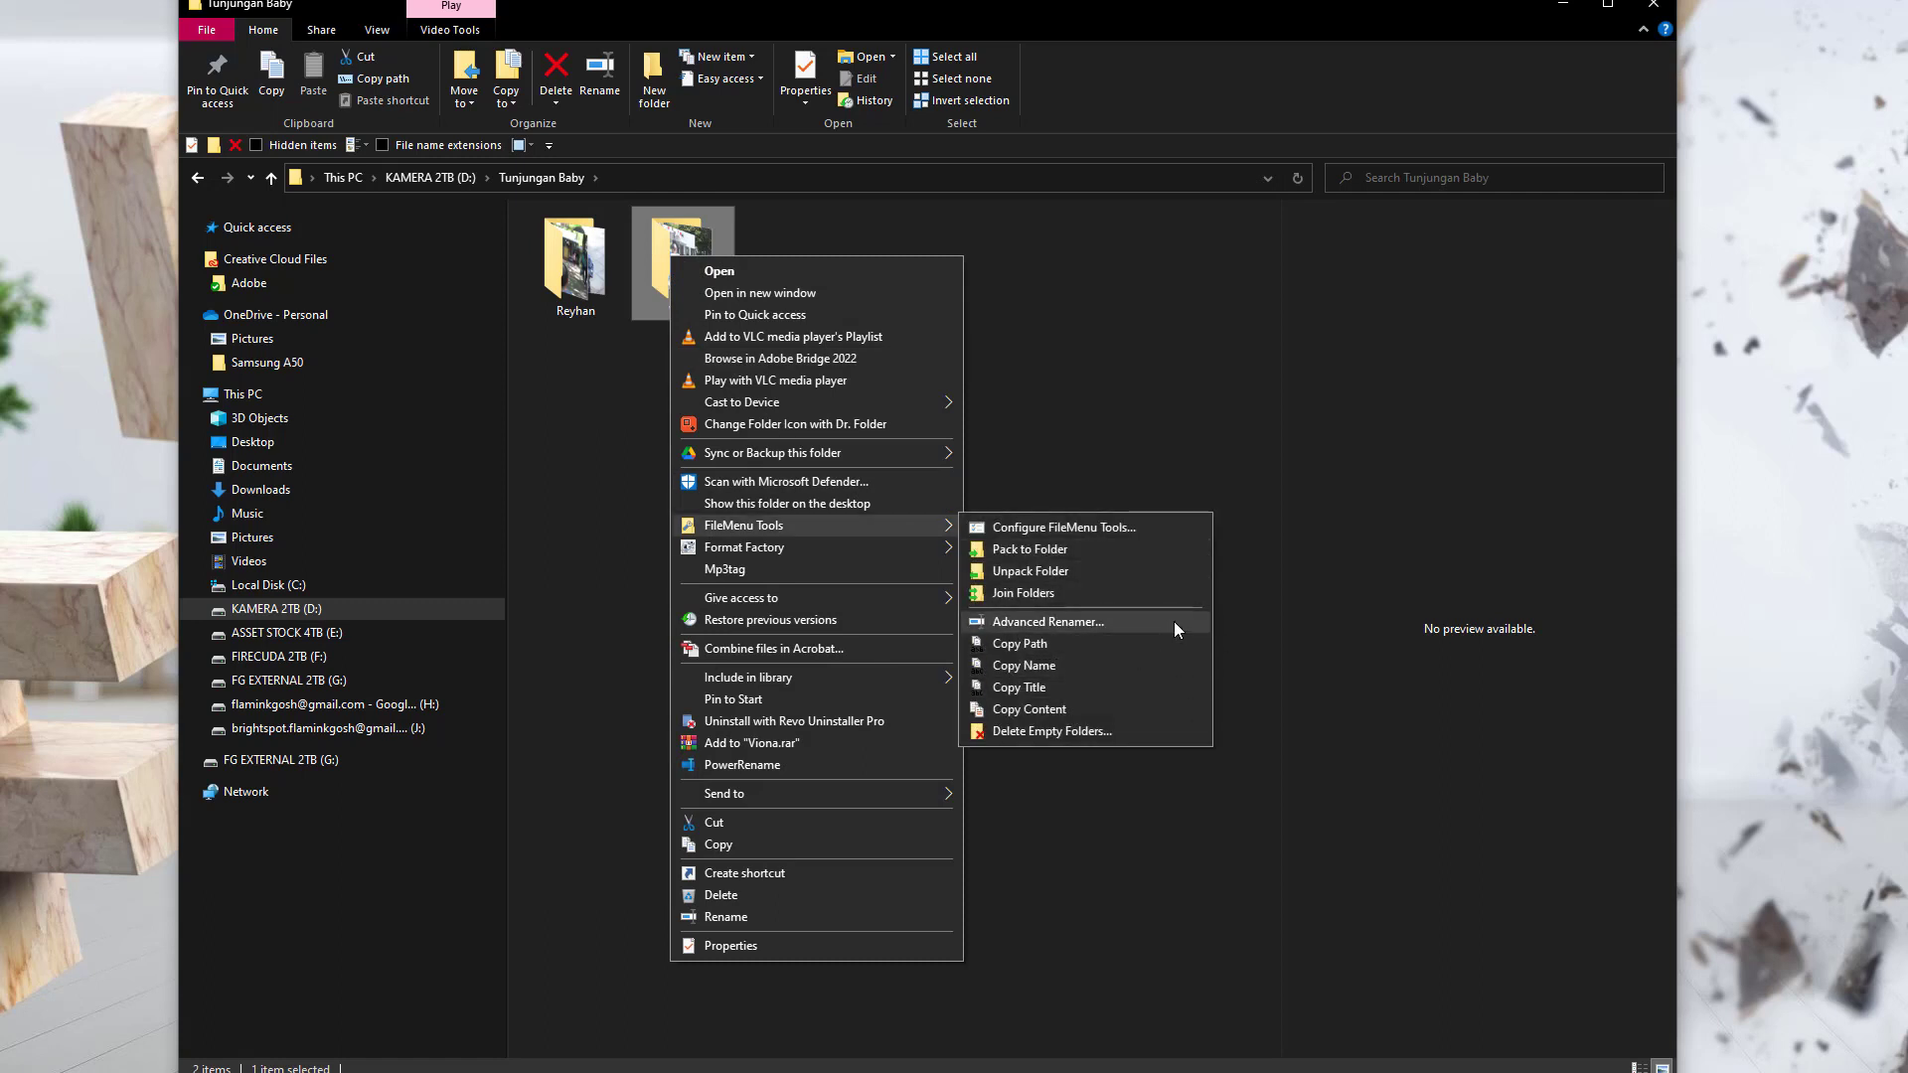
click(1155, 432)
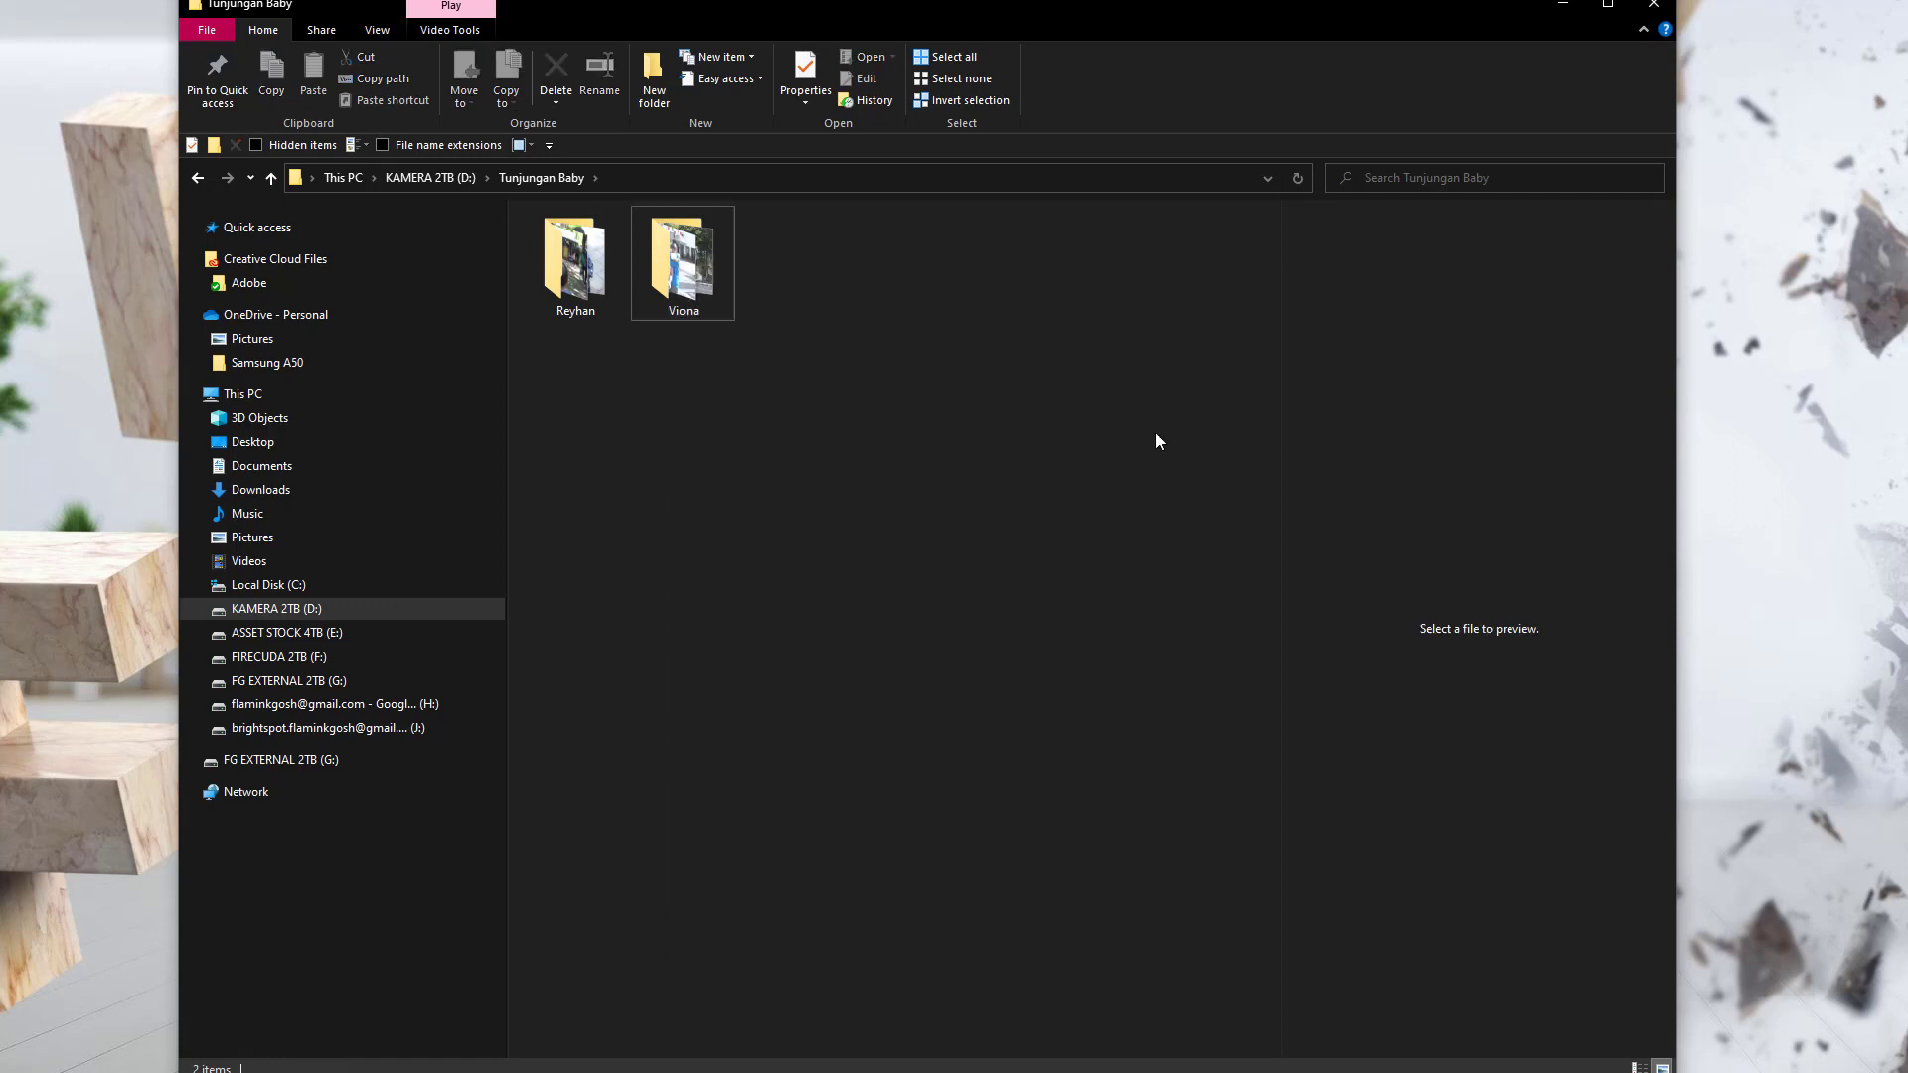
Load clips C0001 through C0048 from the second child's folder into Advanced Renamer and place its window over the file list
double_click(701, 288)
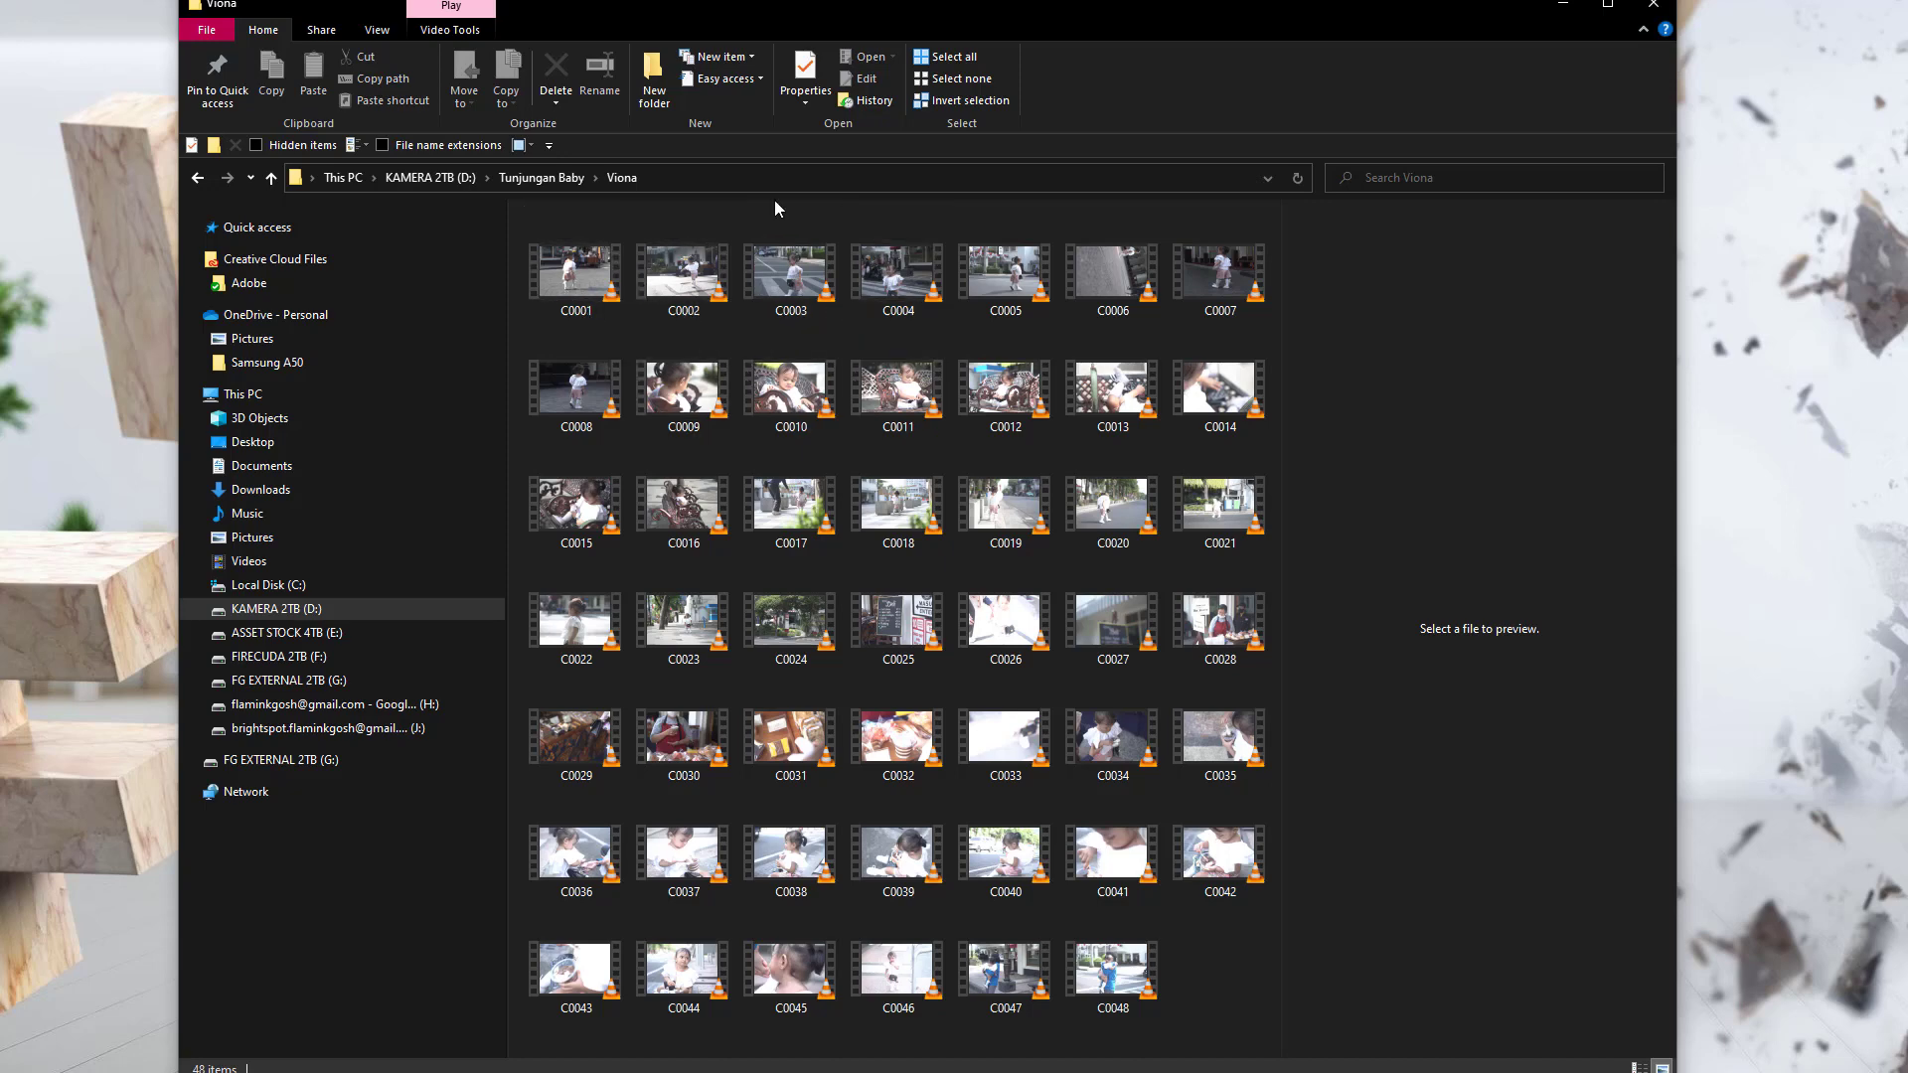
click(964, 56)
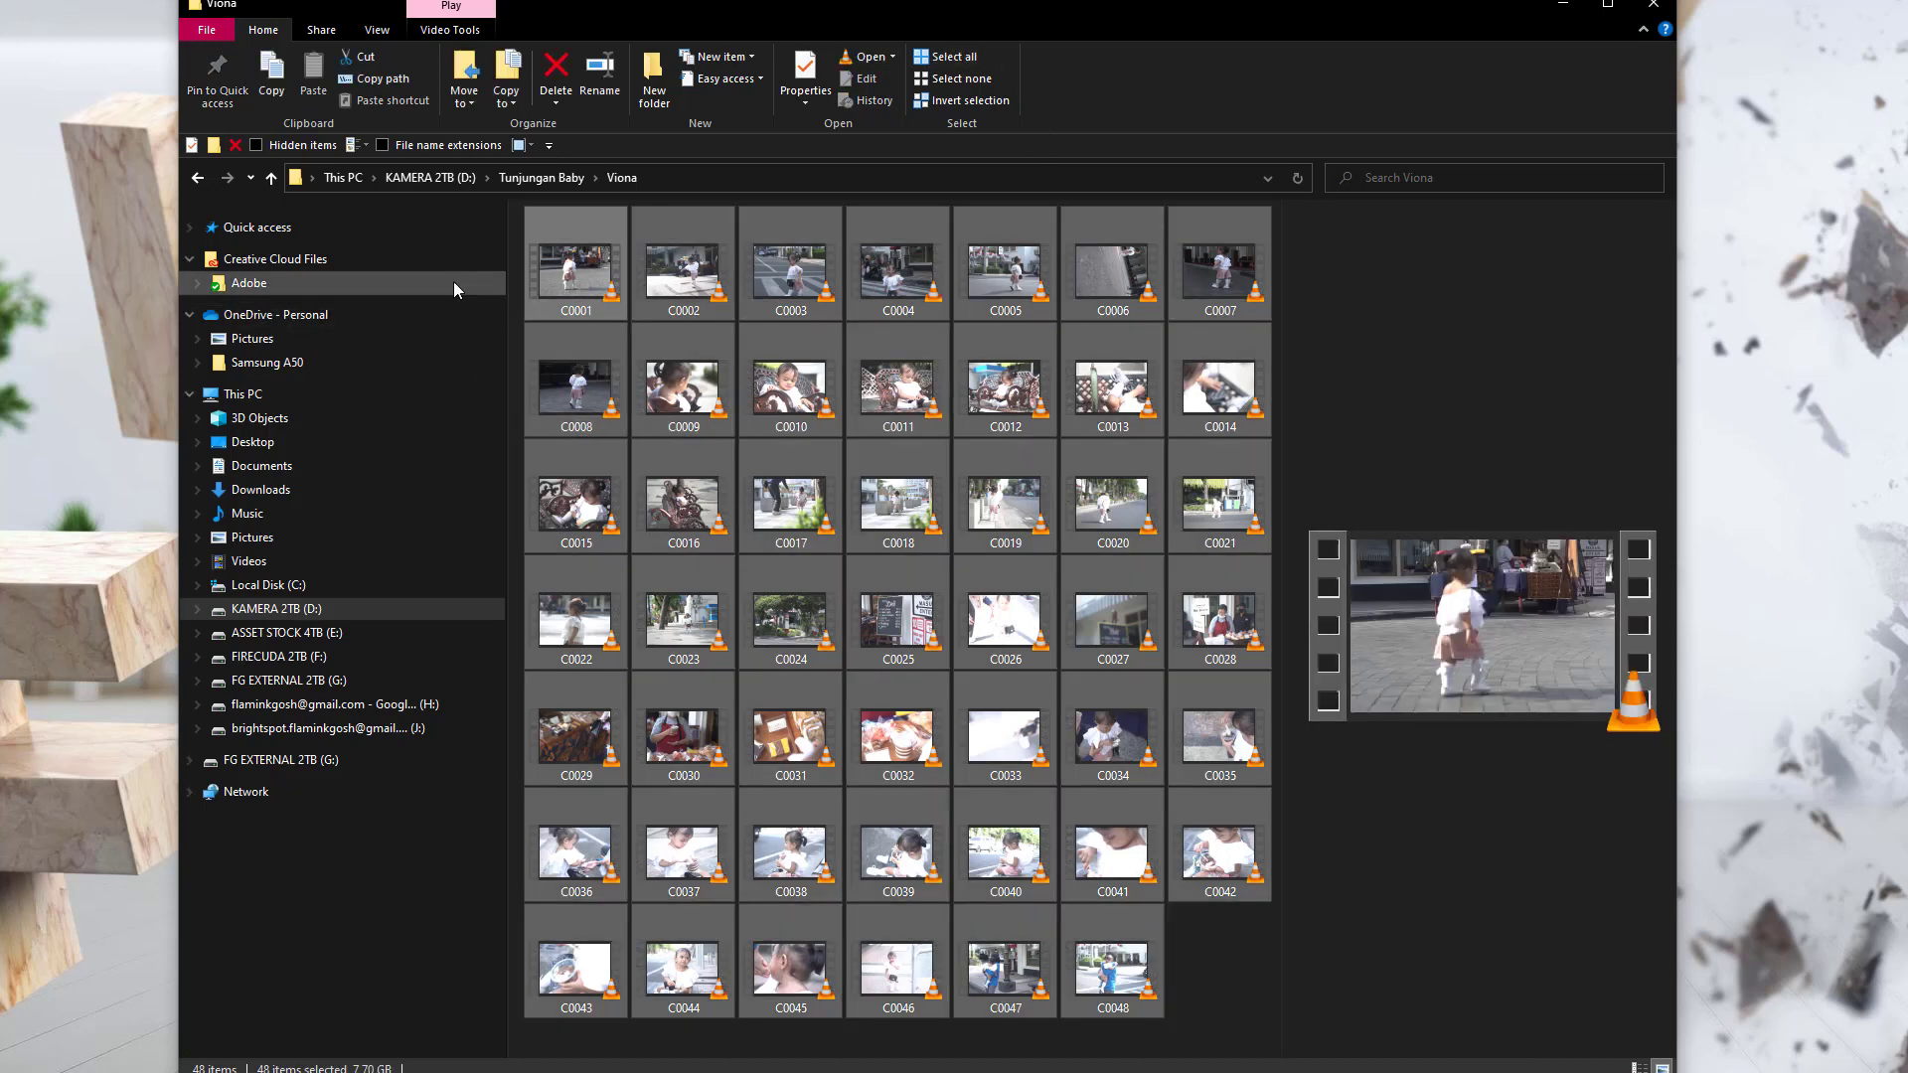
right_click(574, 289)
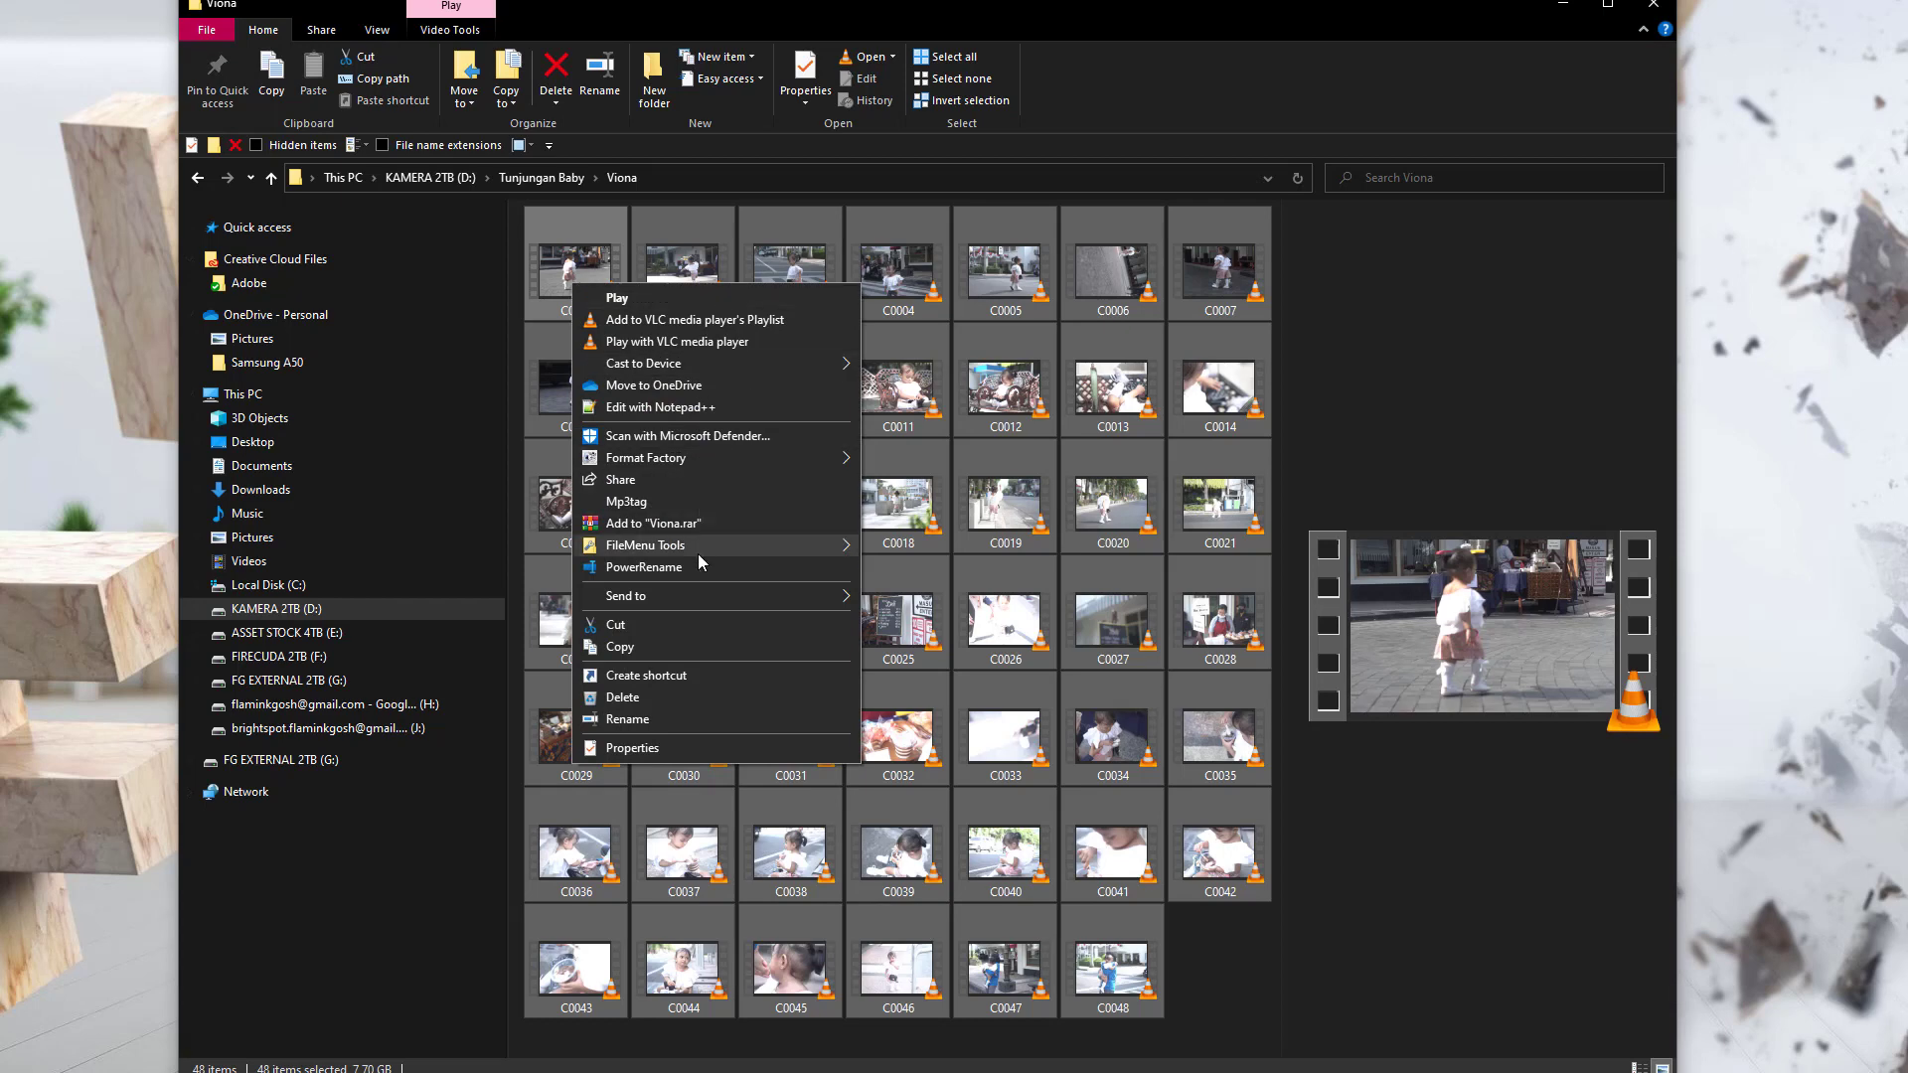
mouse_move(699, 553)
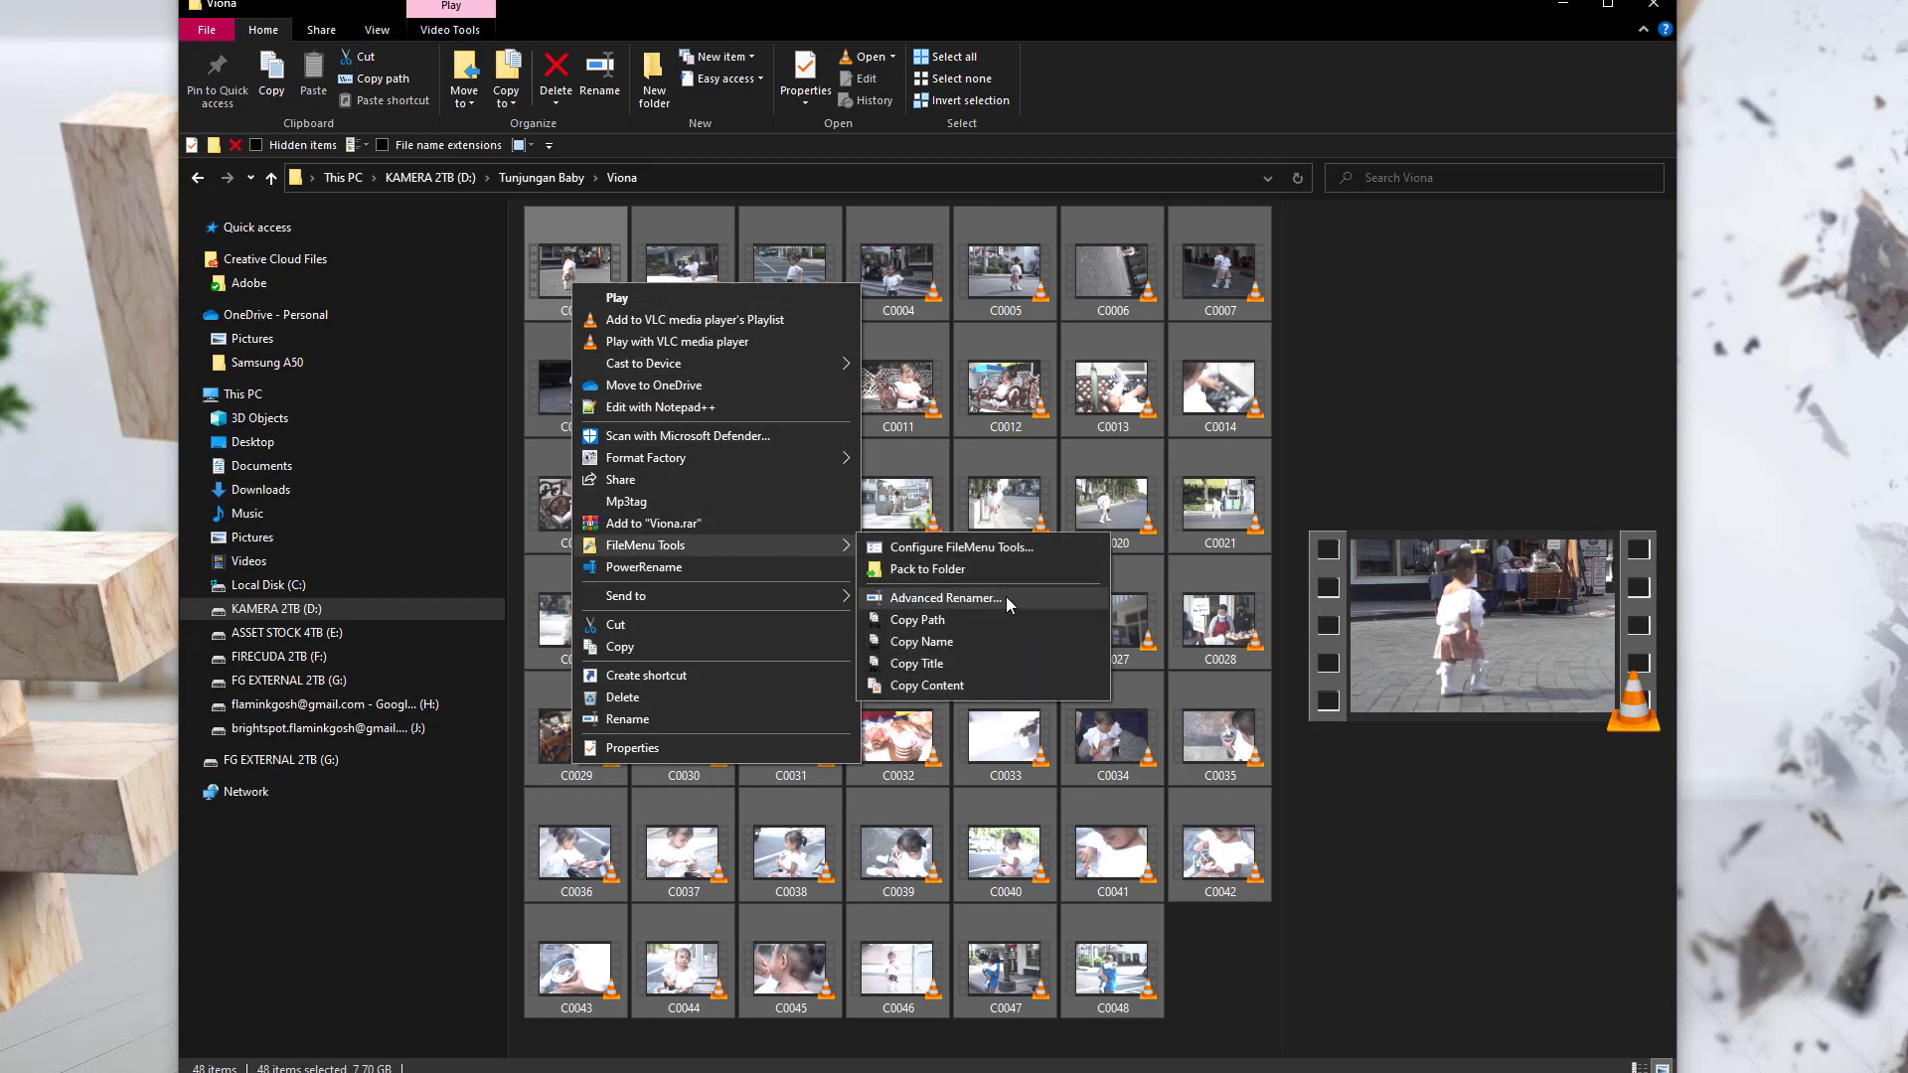
click(1048, 598)
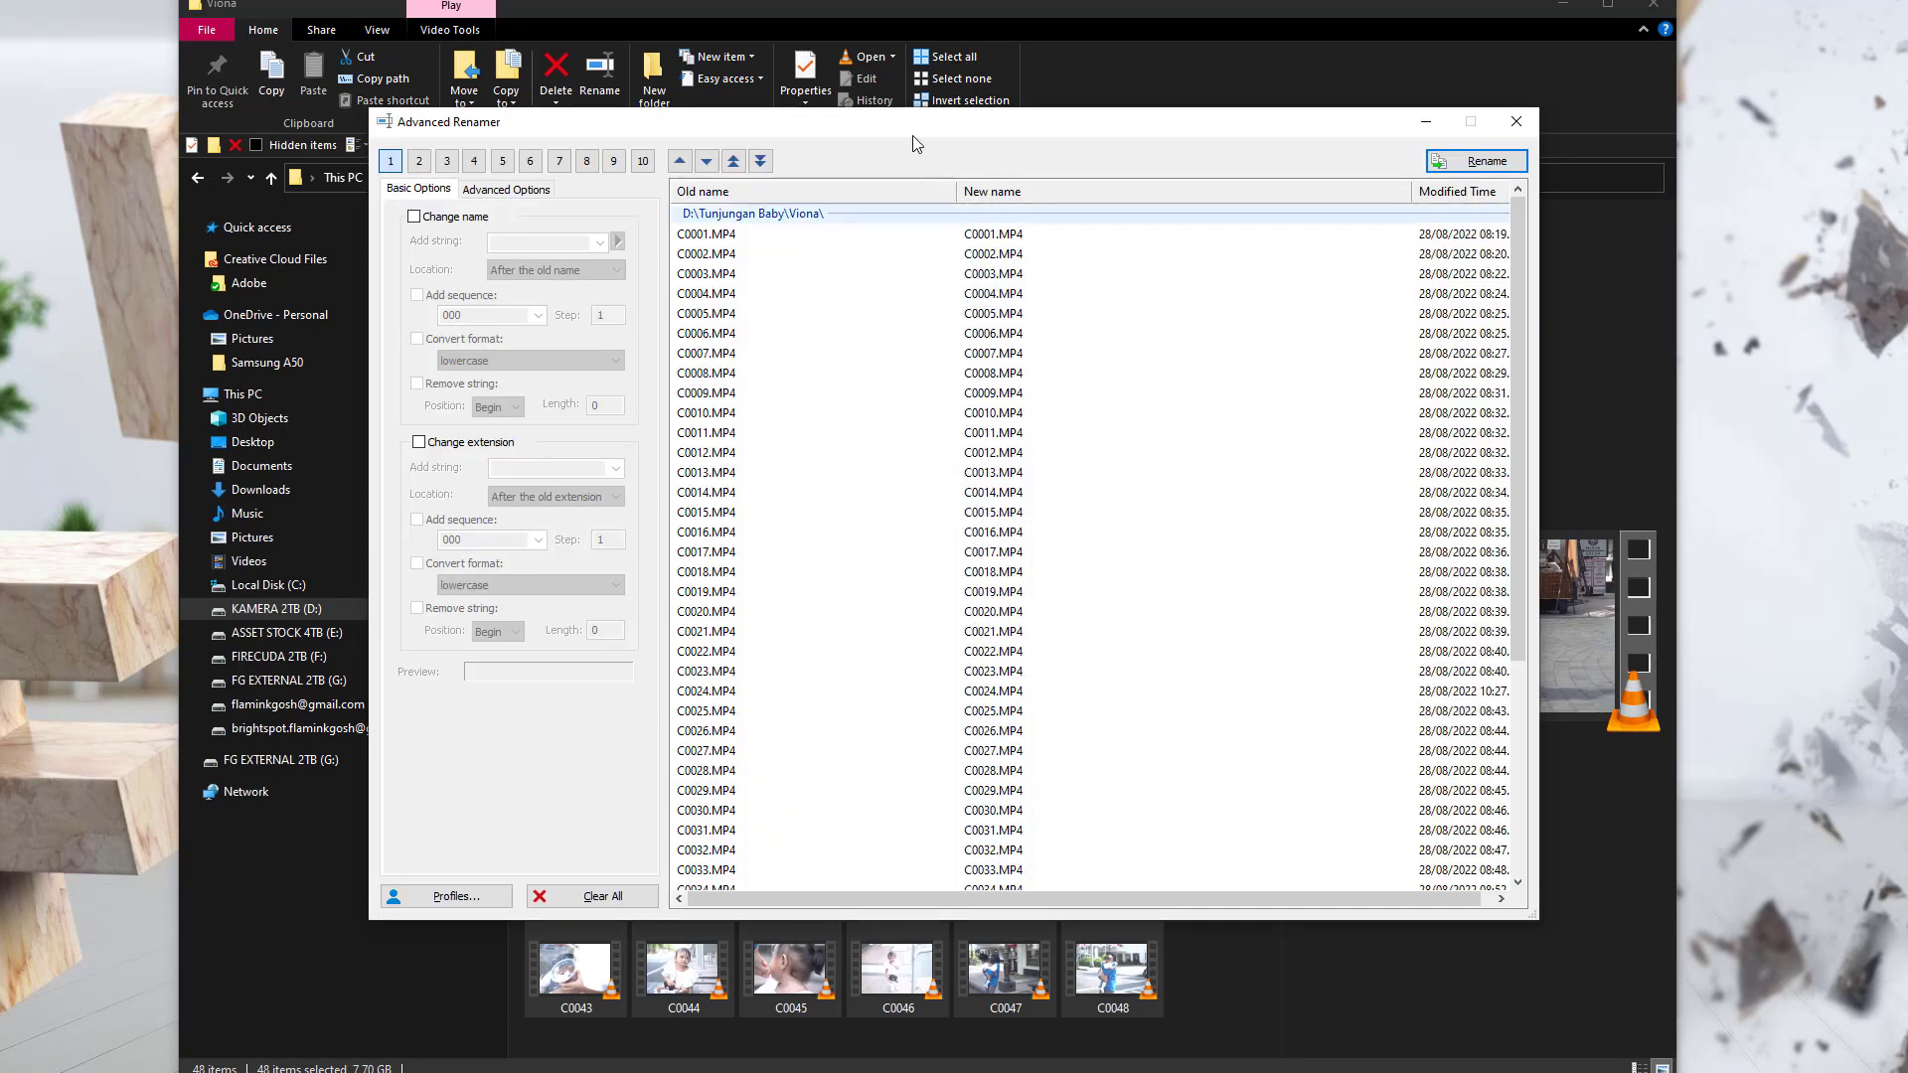
drag(916, 144, 1047, 155)
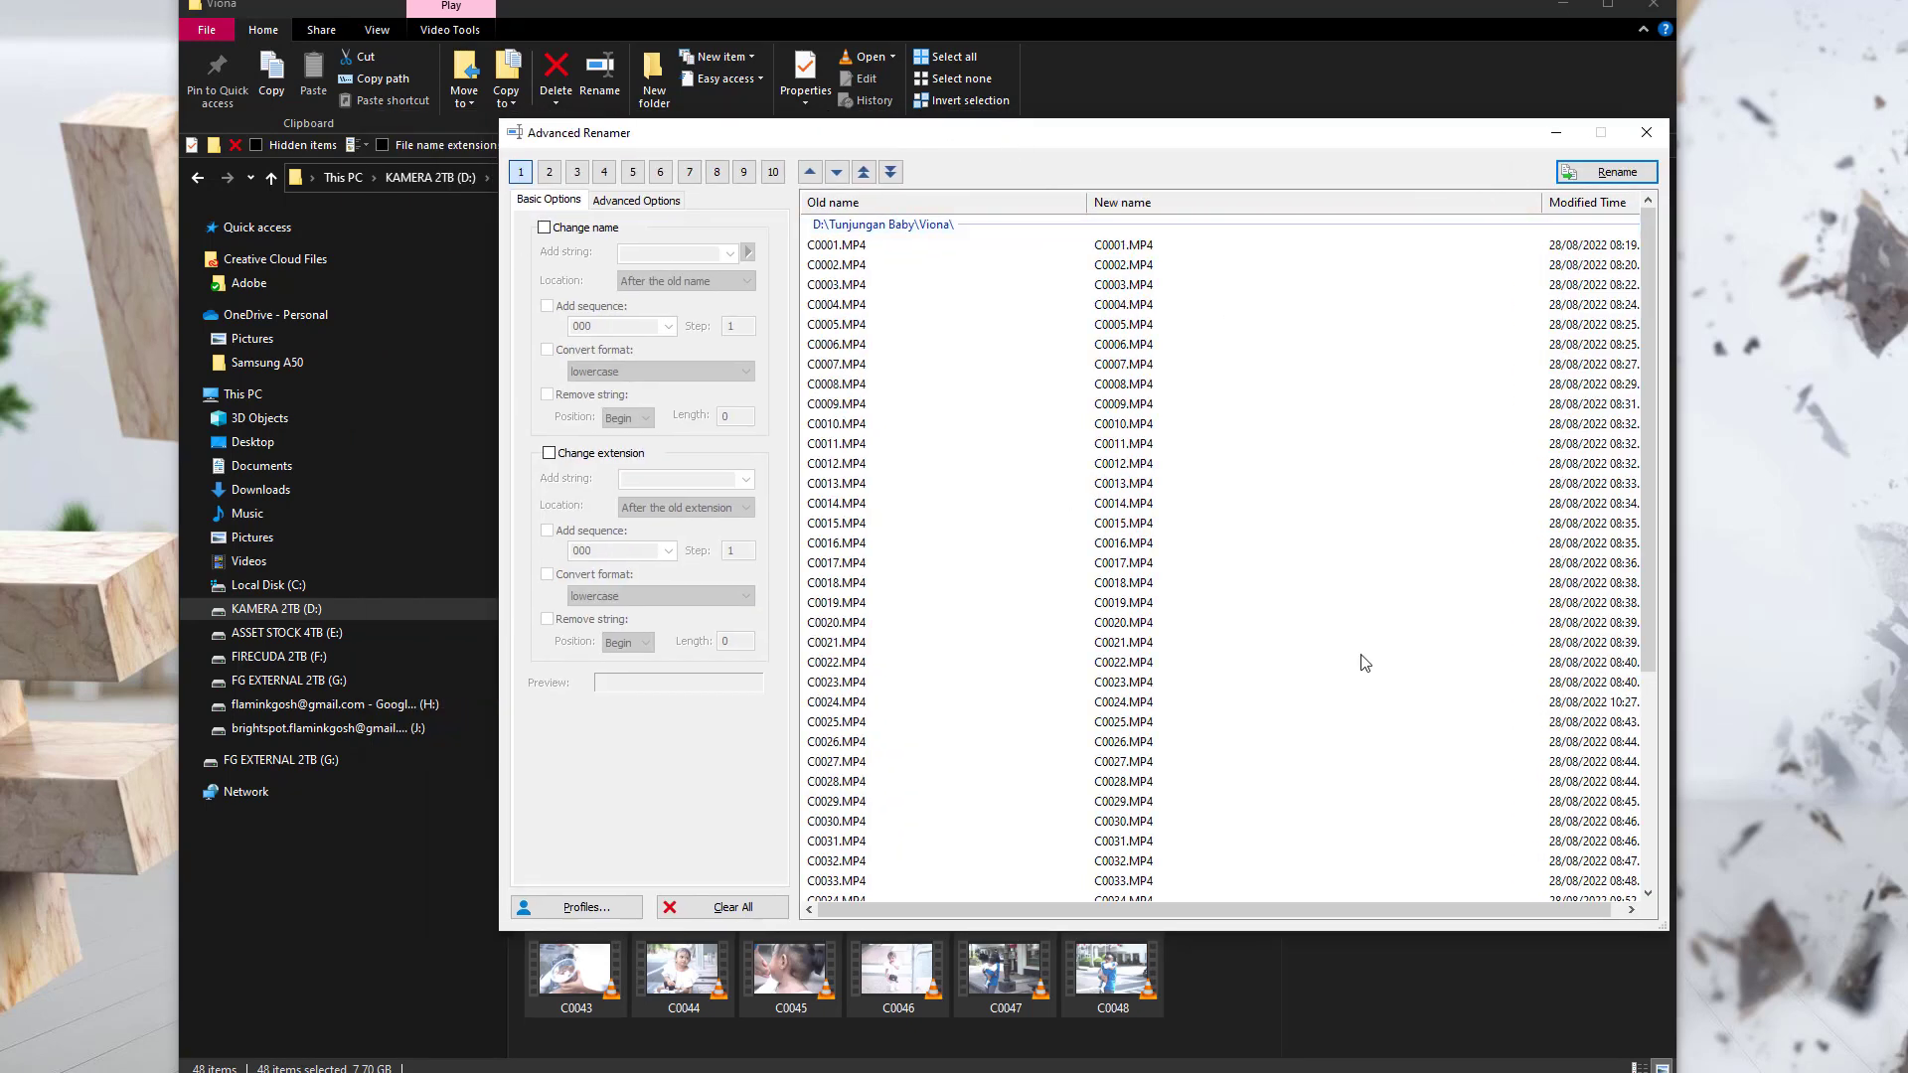
Load the saved ADD FOLDER profile, apply the rename to clips C0001 through C0048, and close Advanced Renamer after checking the names
click(602, 911)
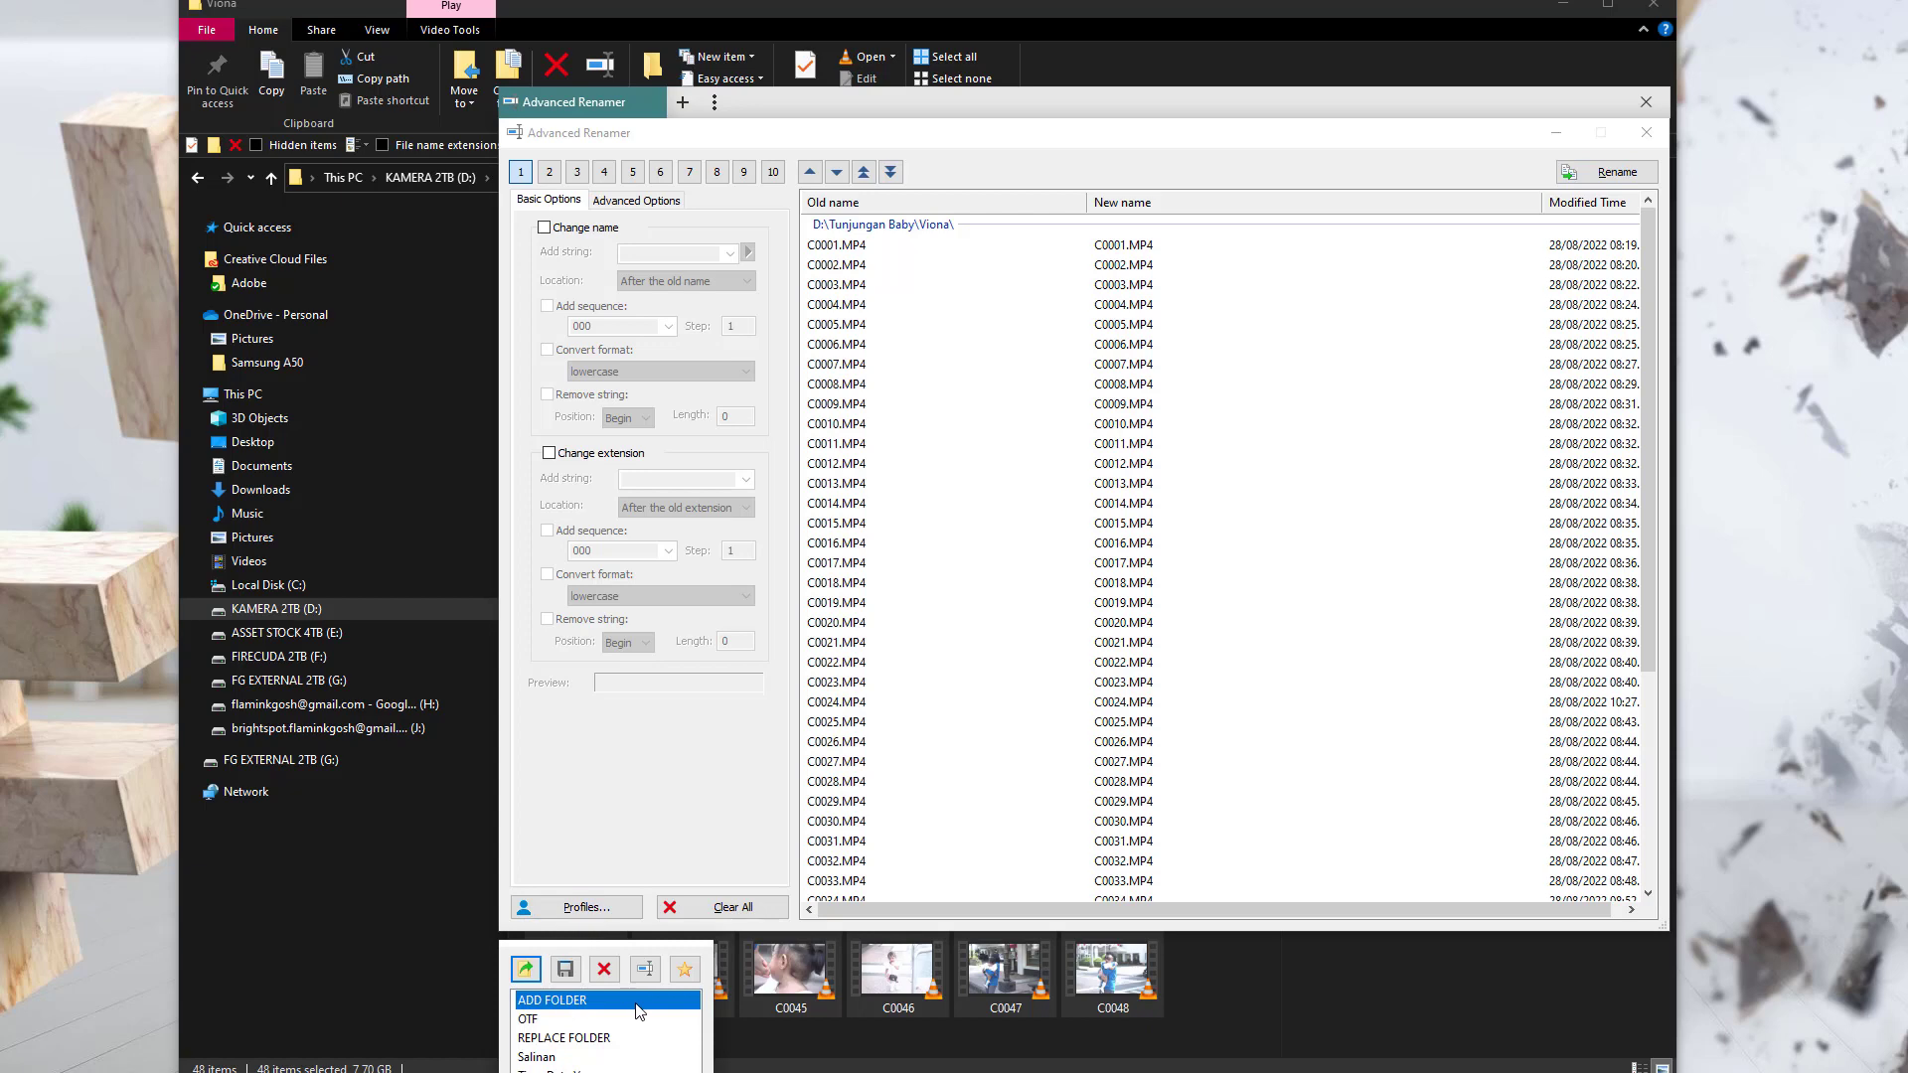
click(525, 970)
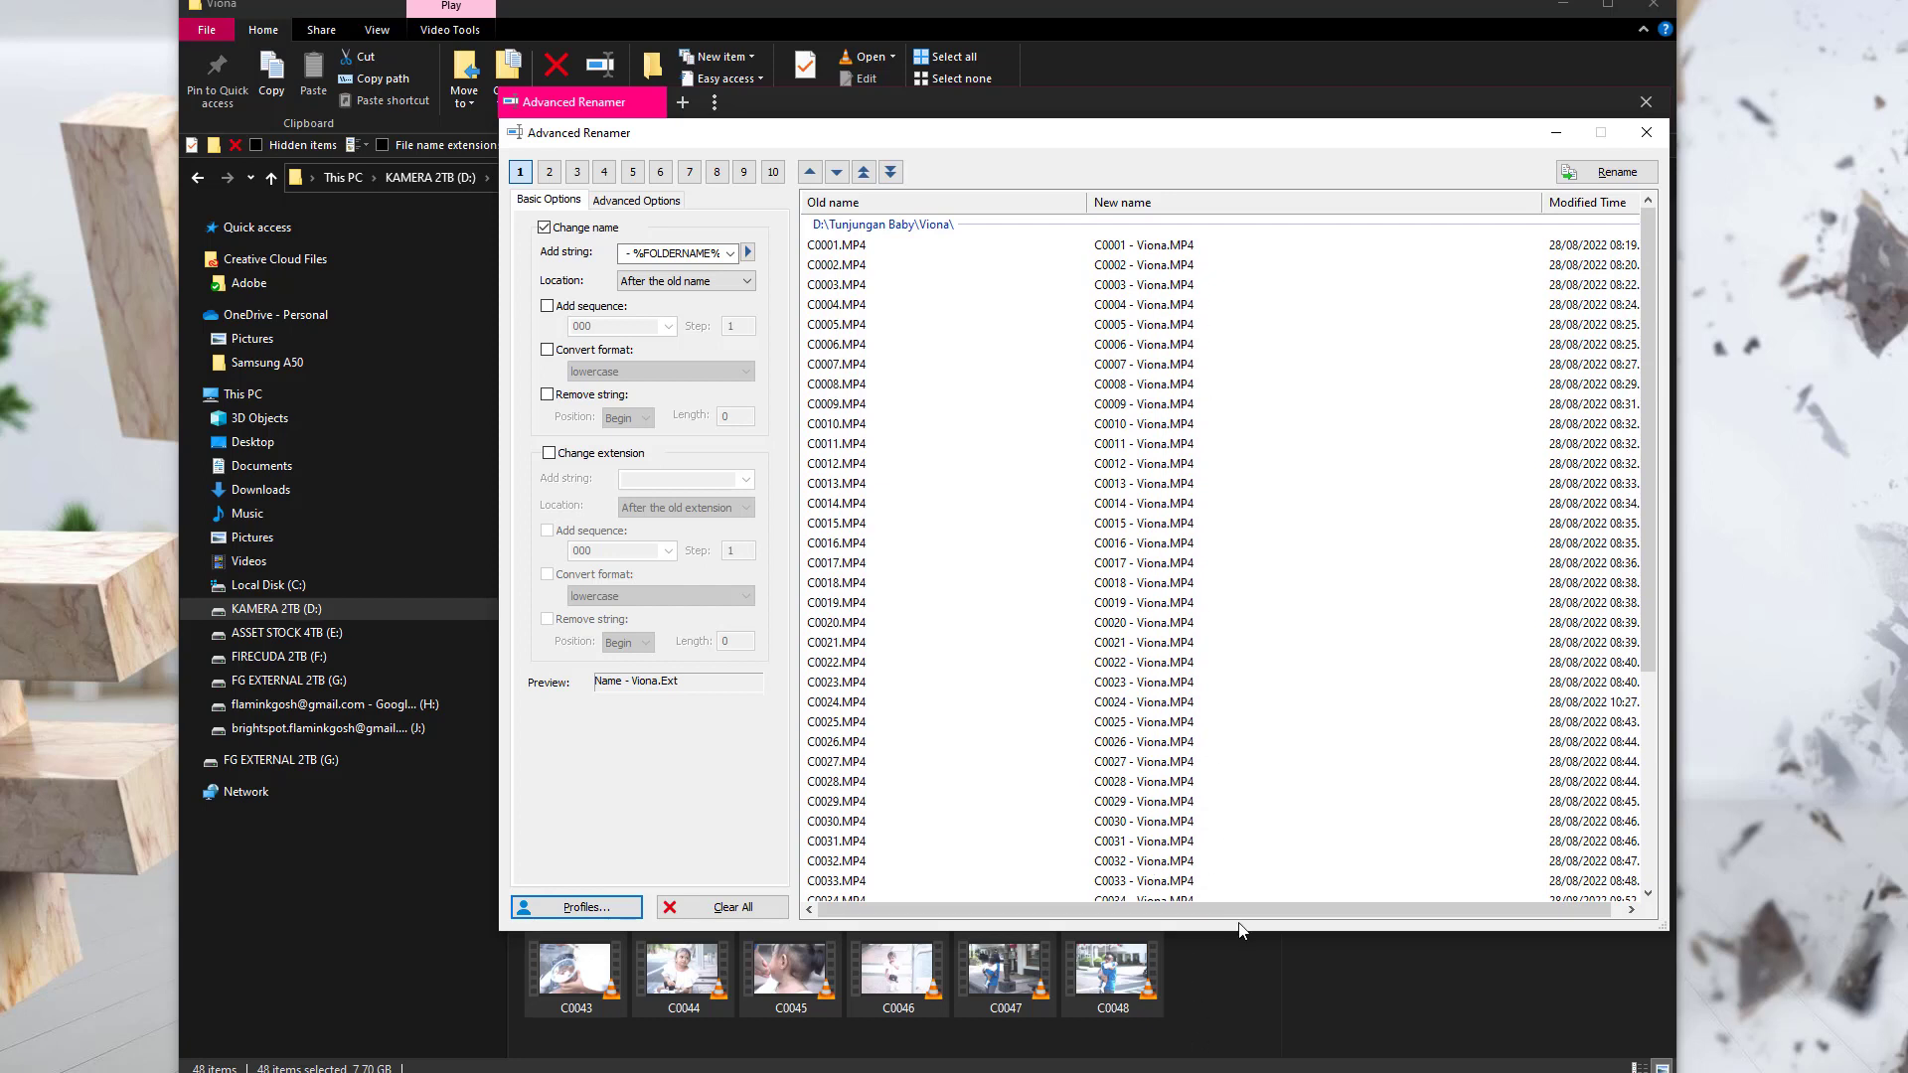
click(1617, 173)
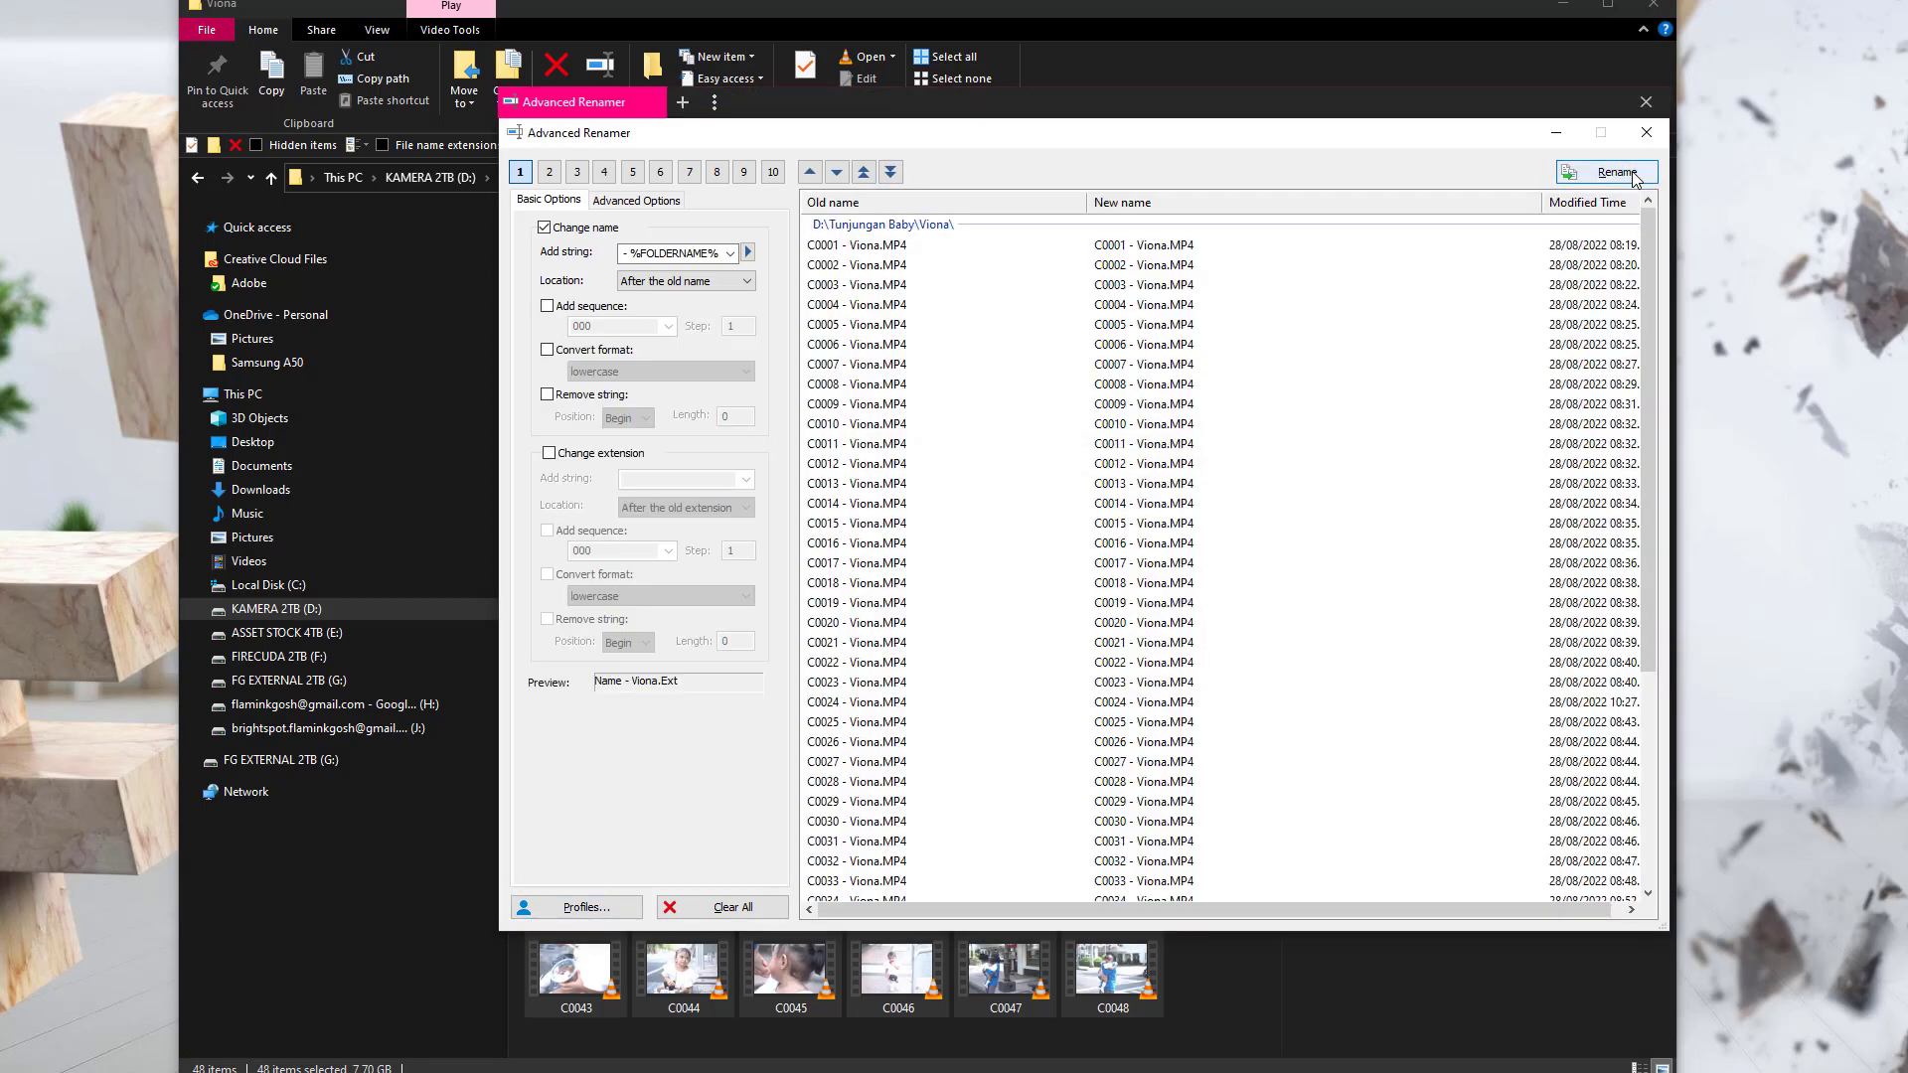
drag(830, 120, 1868, 215)
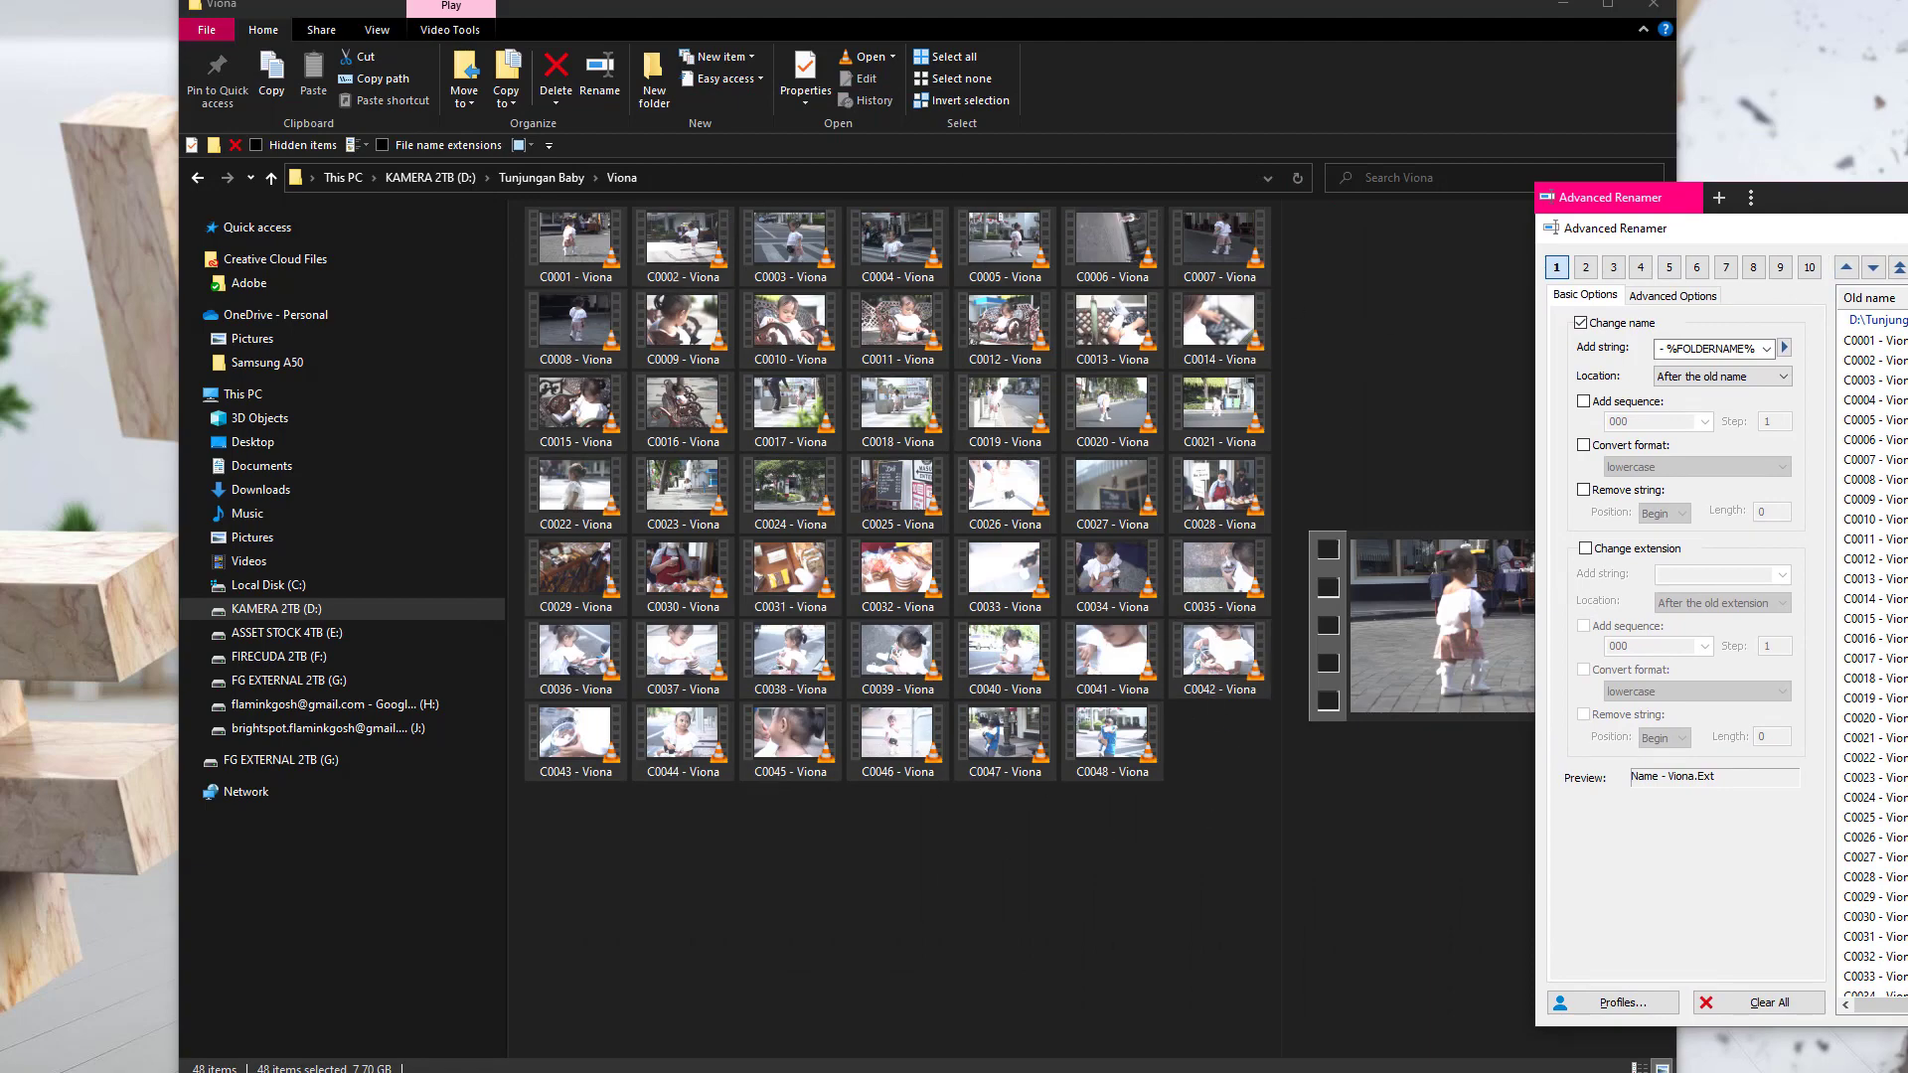
drag(1889, 204, 933, 177)
click(1679, 166)
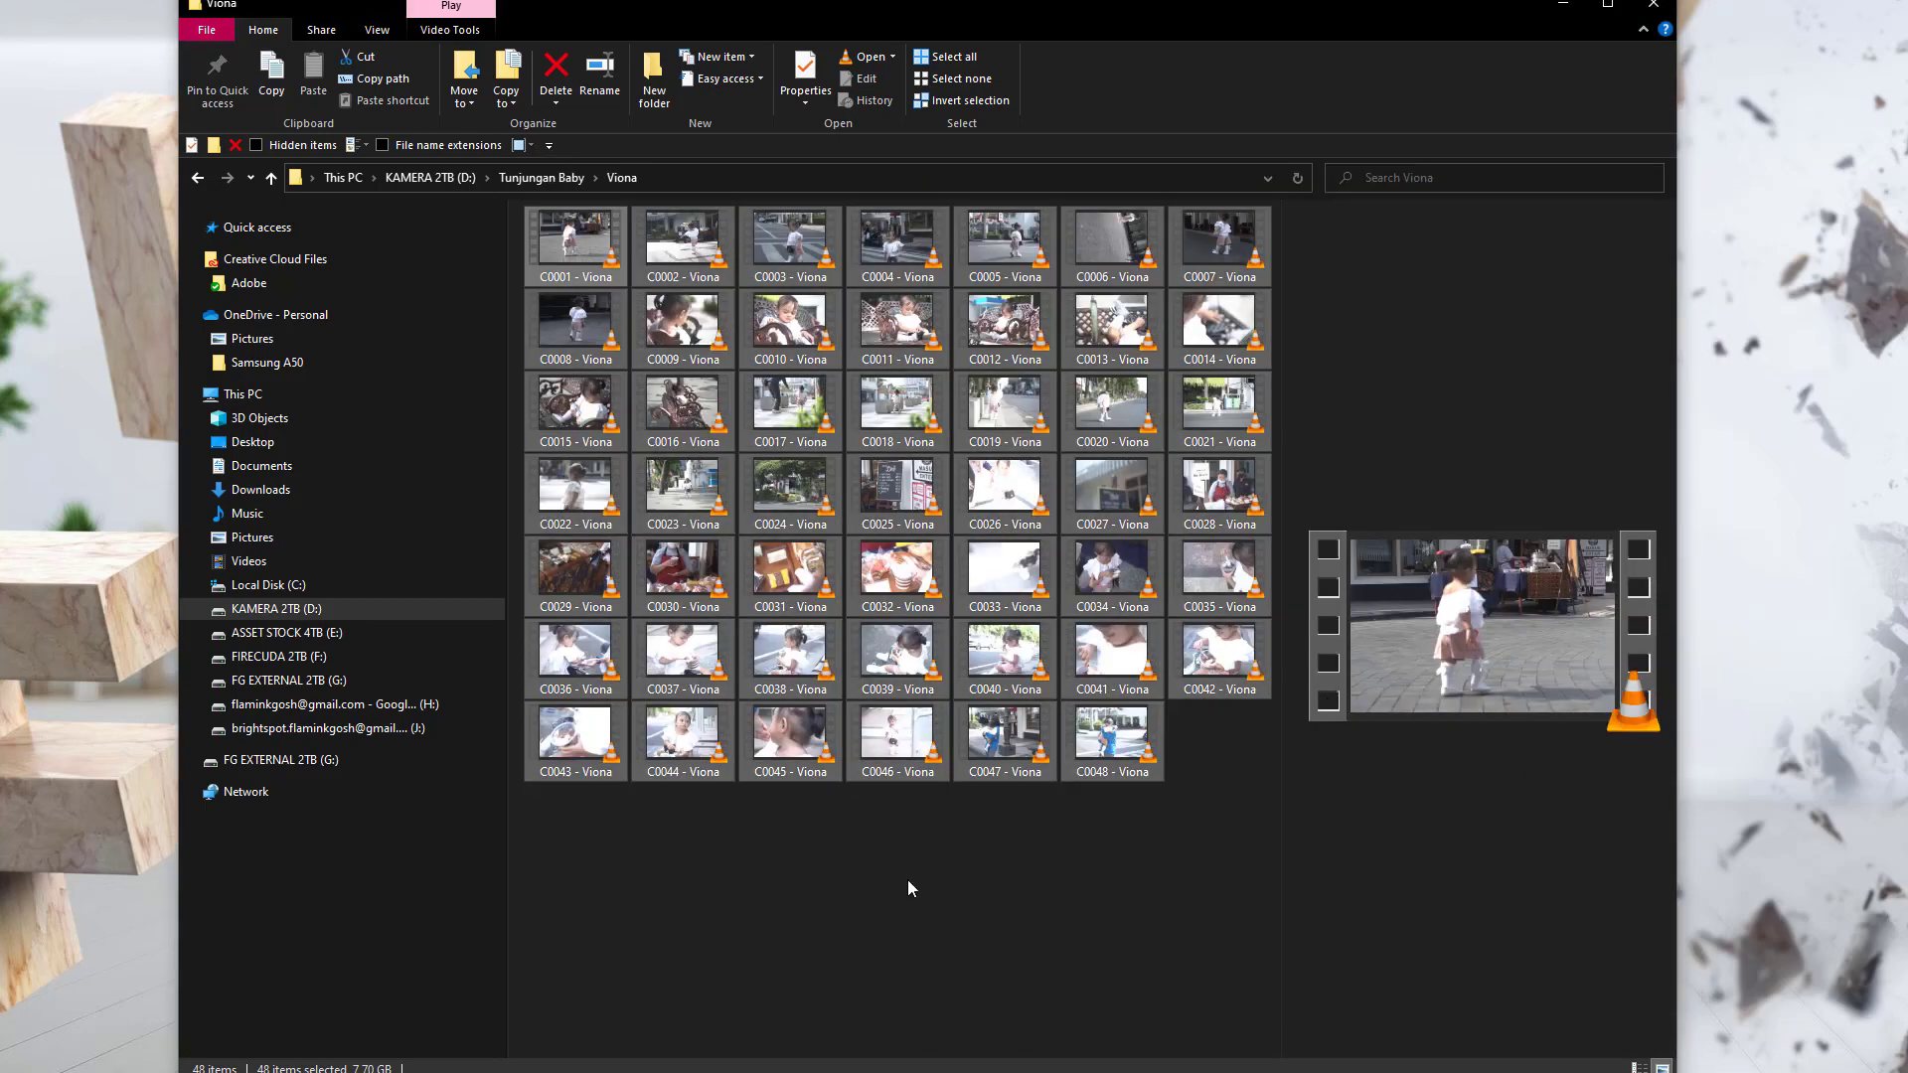
click(1024, 894)
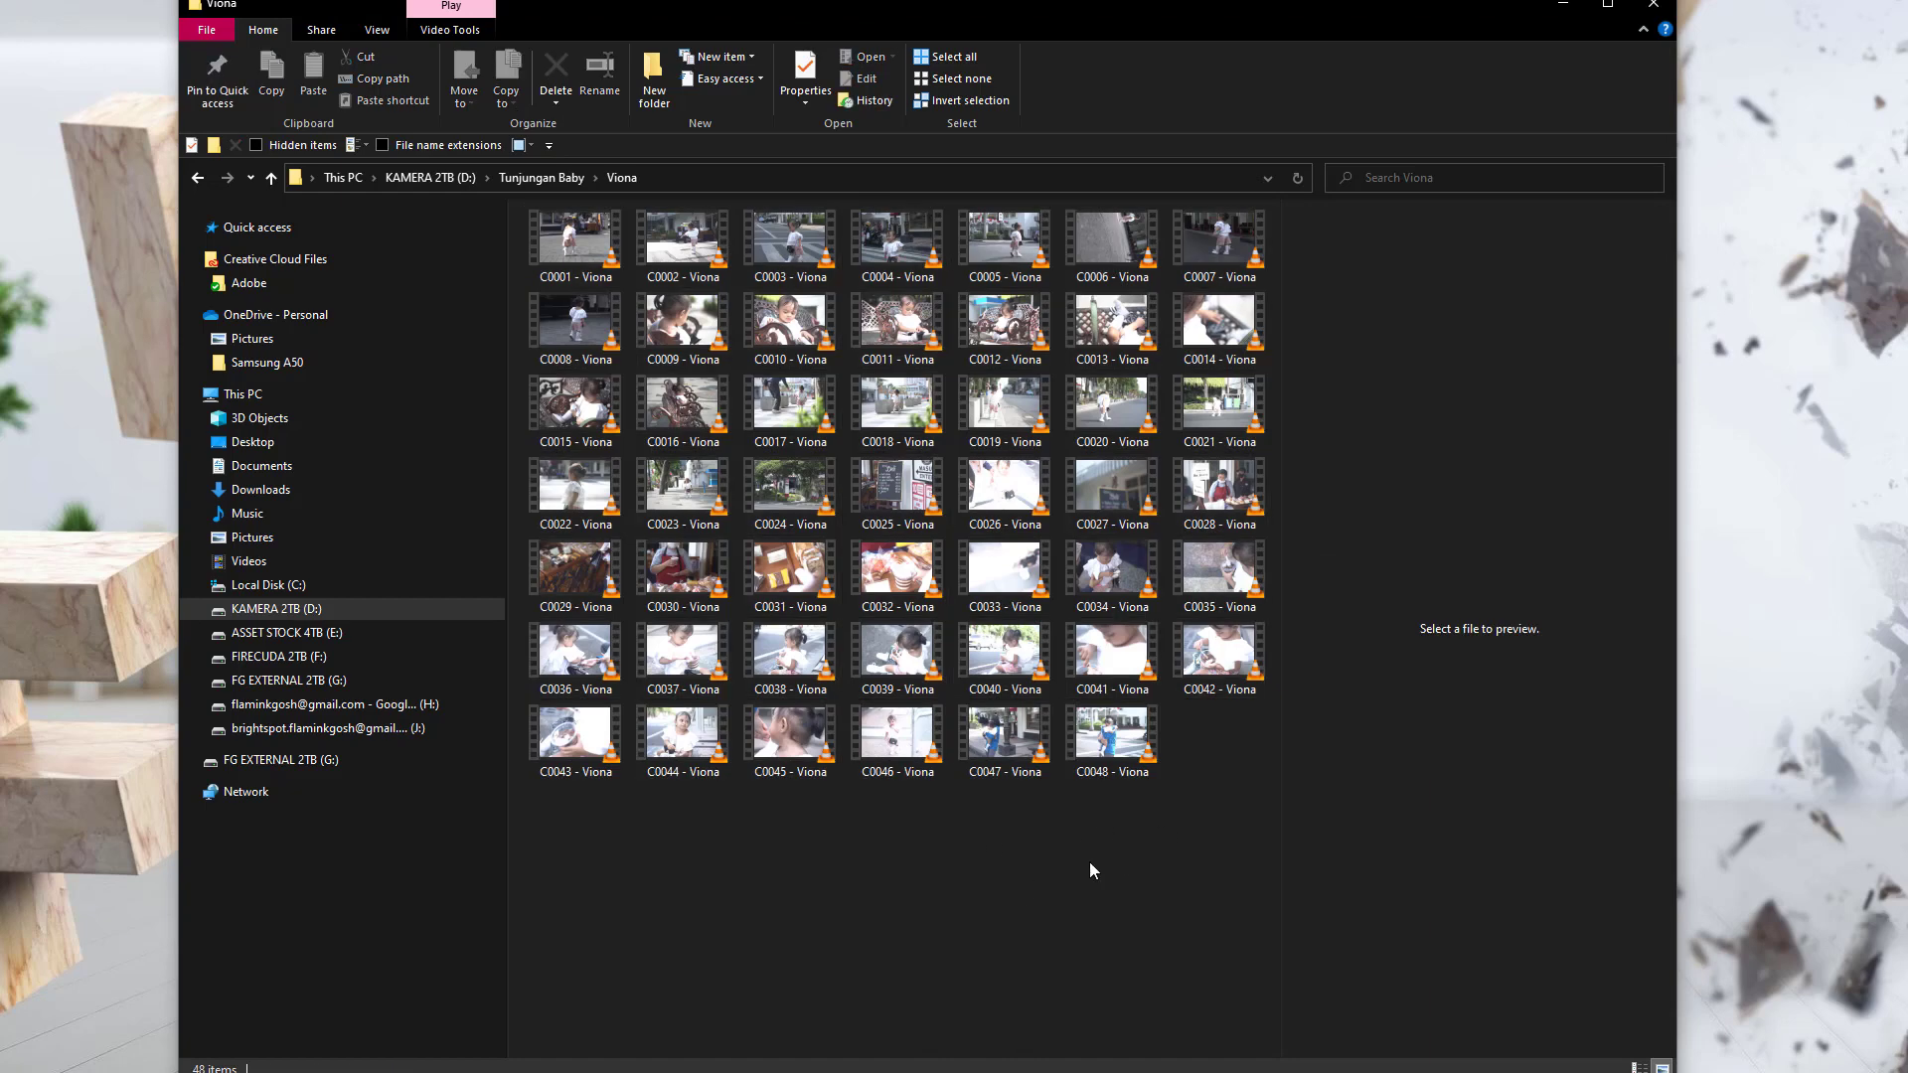
Review the clip names in the first child's folder and return to the Tunjungan Baby folder
click(557, 179)
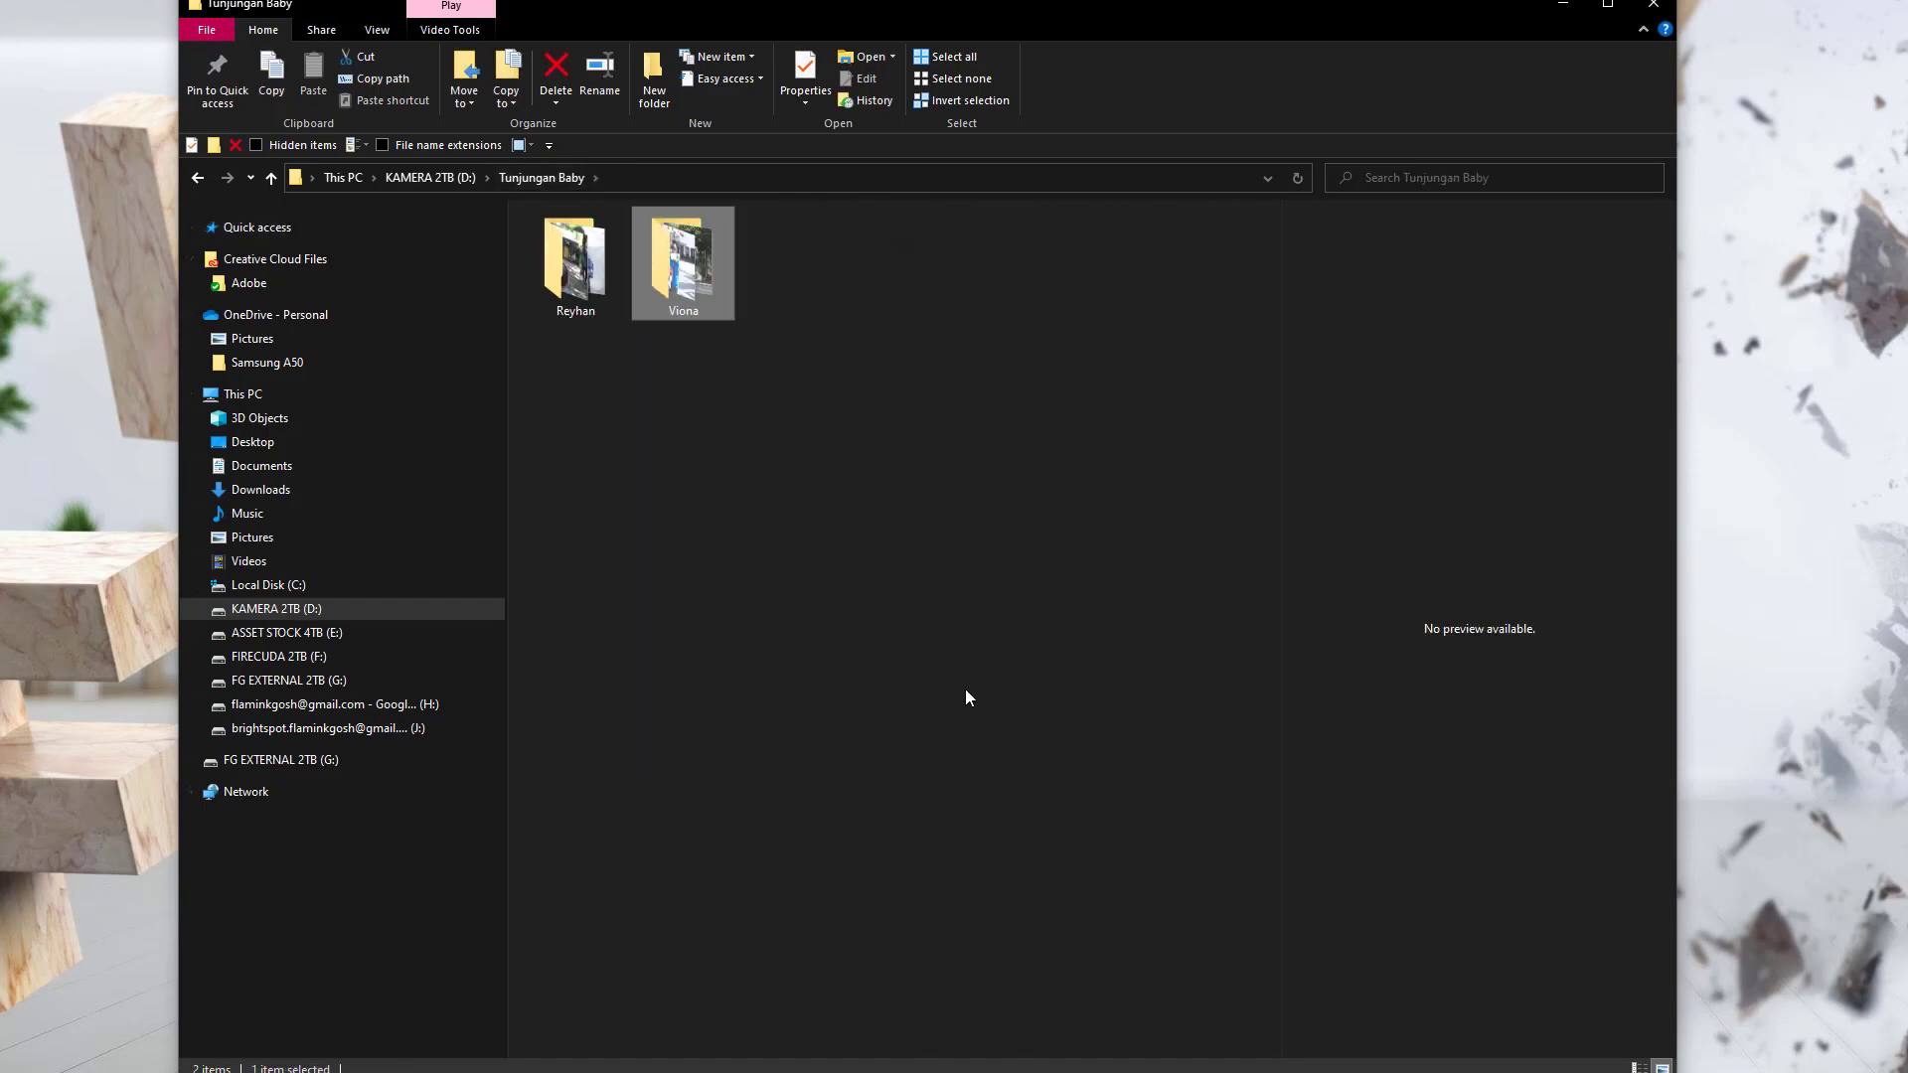
double_click(582, 278)
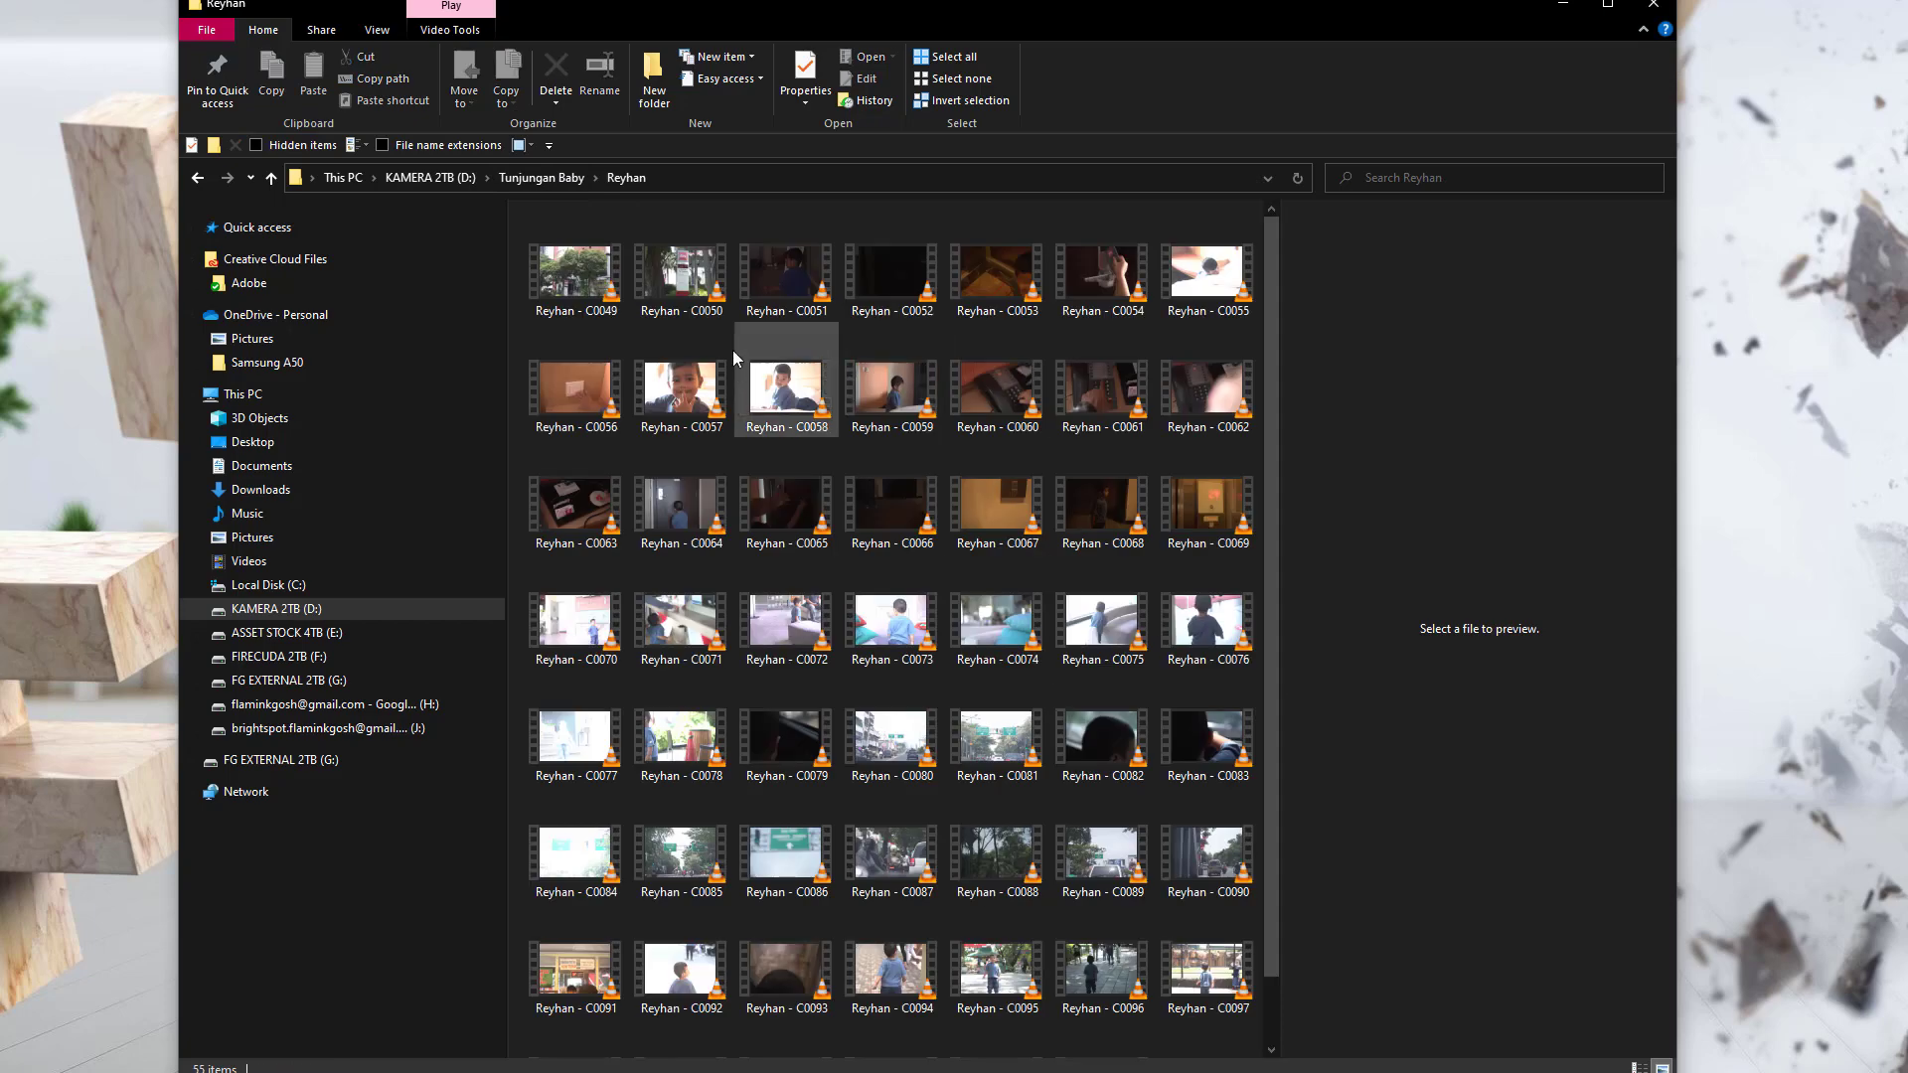
scroll(1103, 844, down, 1)
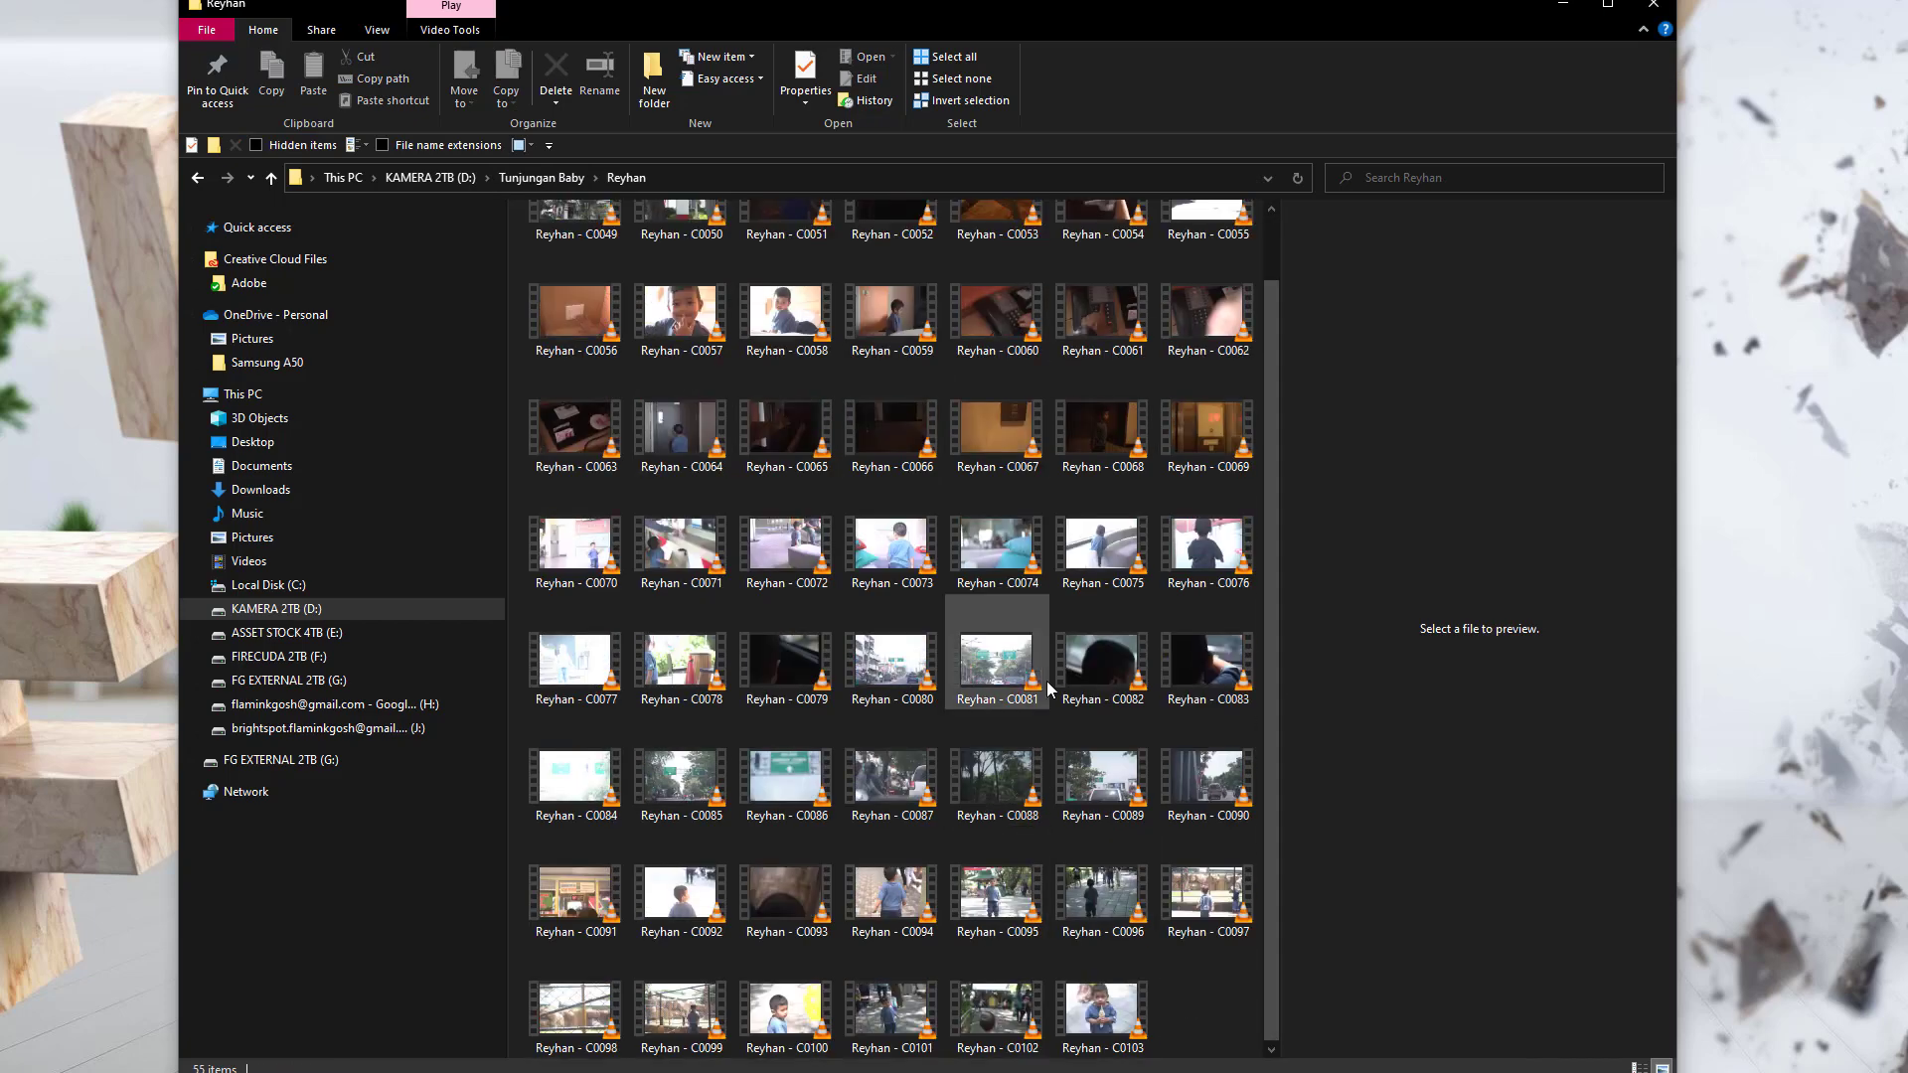
click(563, 182)
click(863, 519)
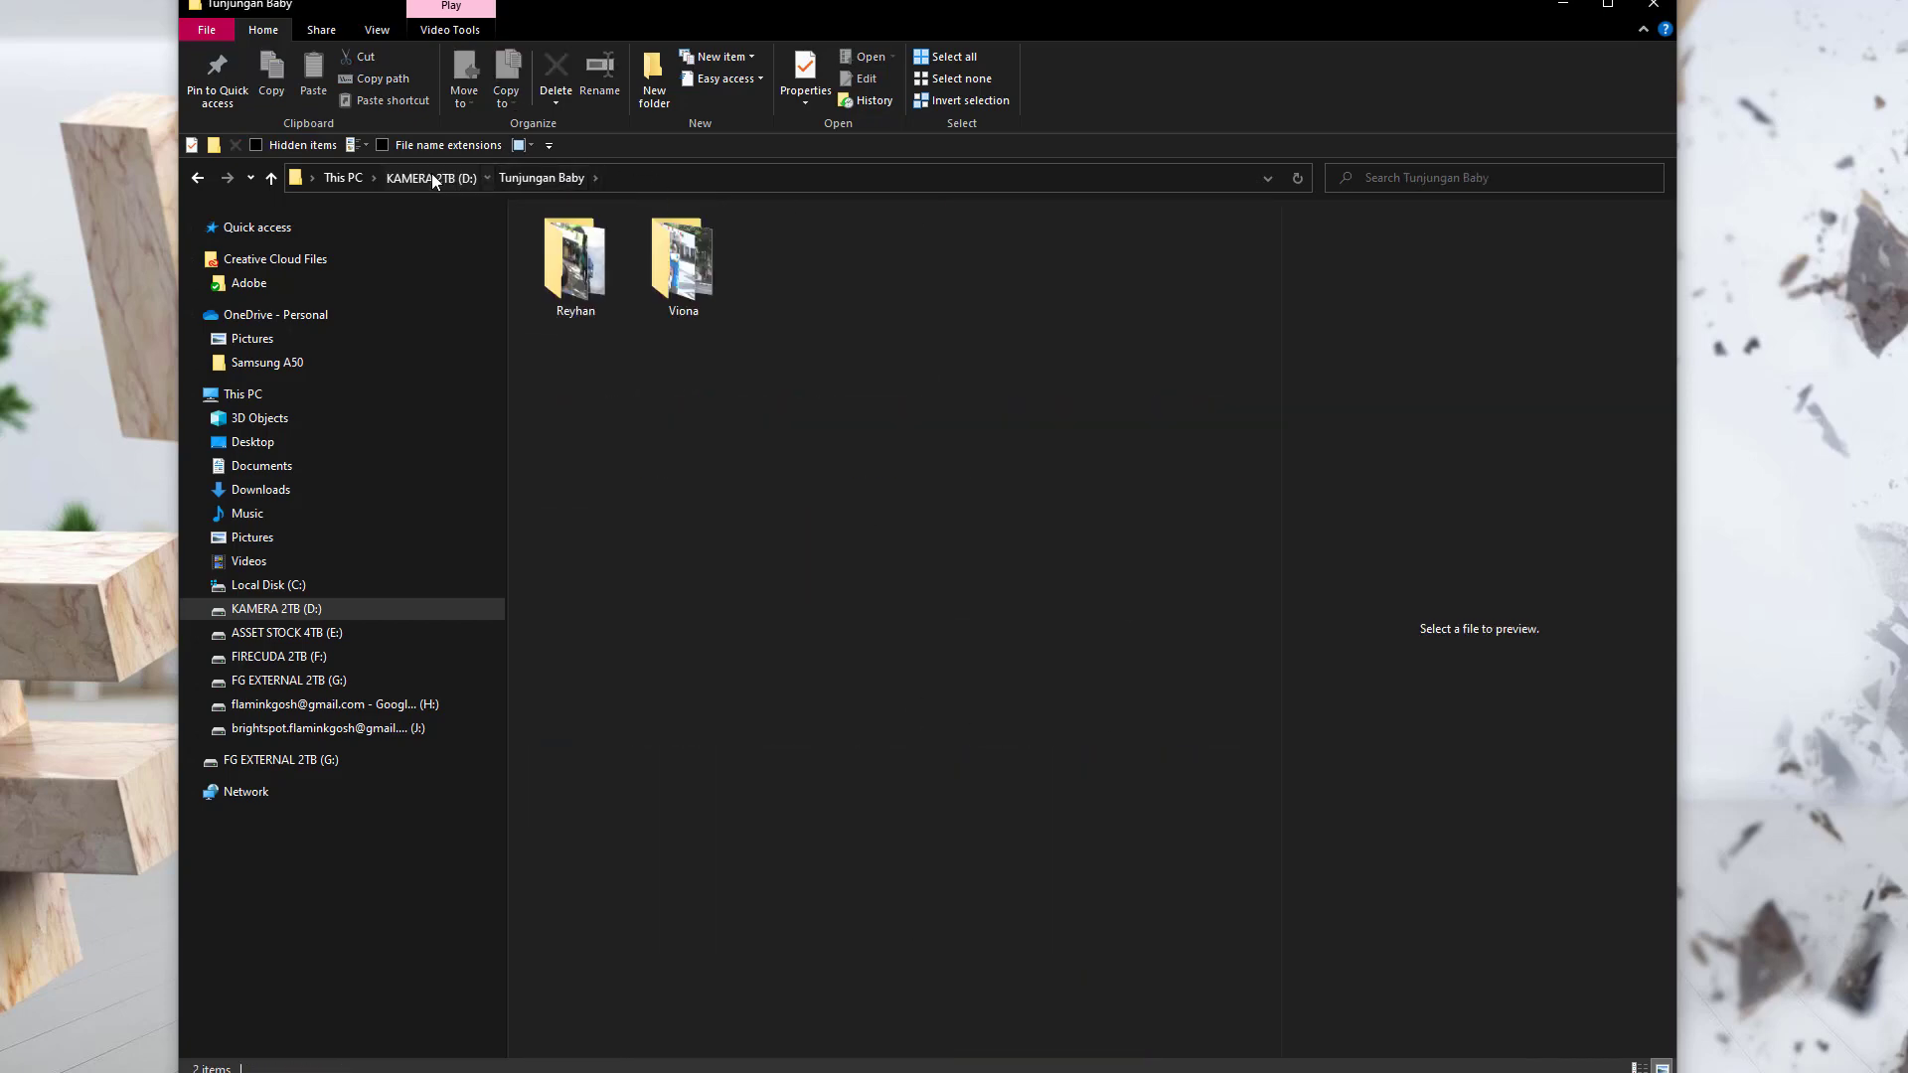
Open the Tunjungan Malam folder on the KAMERA 2TB (D:) drive and look through its clips
click(431, 177)
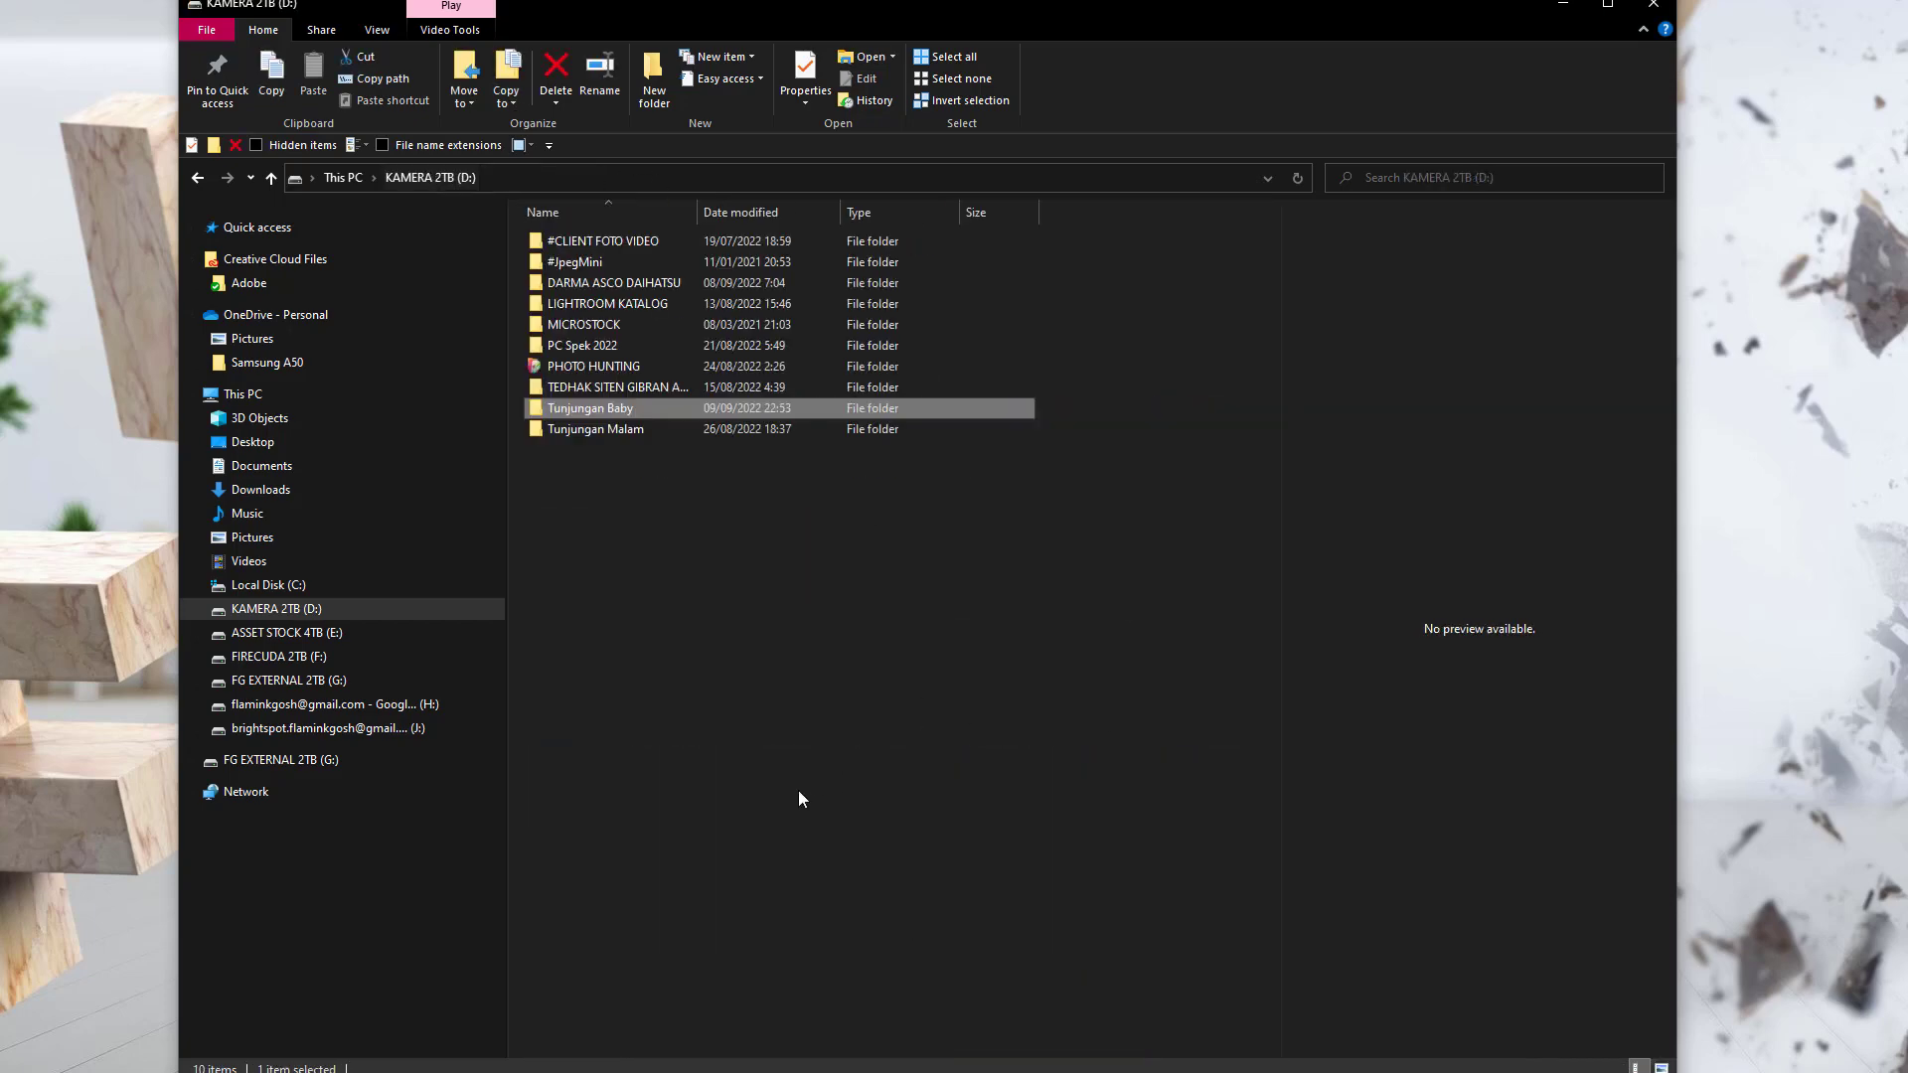
double_click(613, 429)
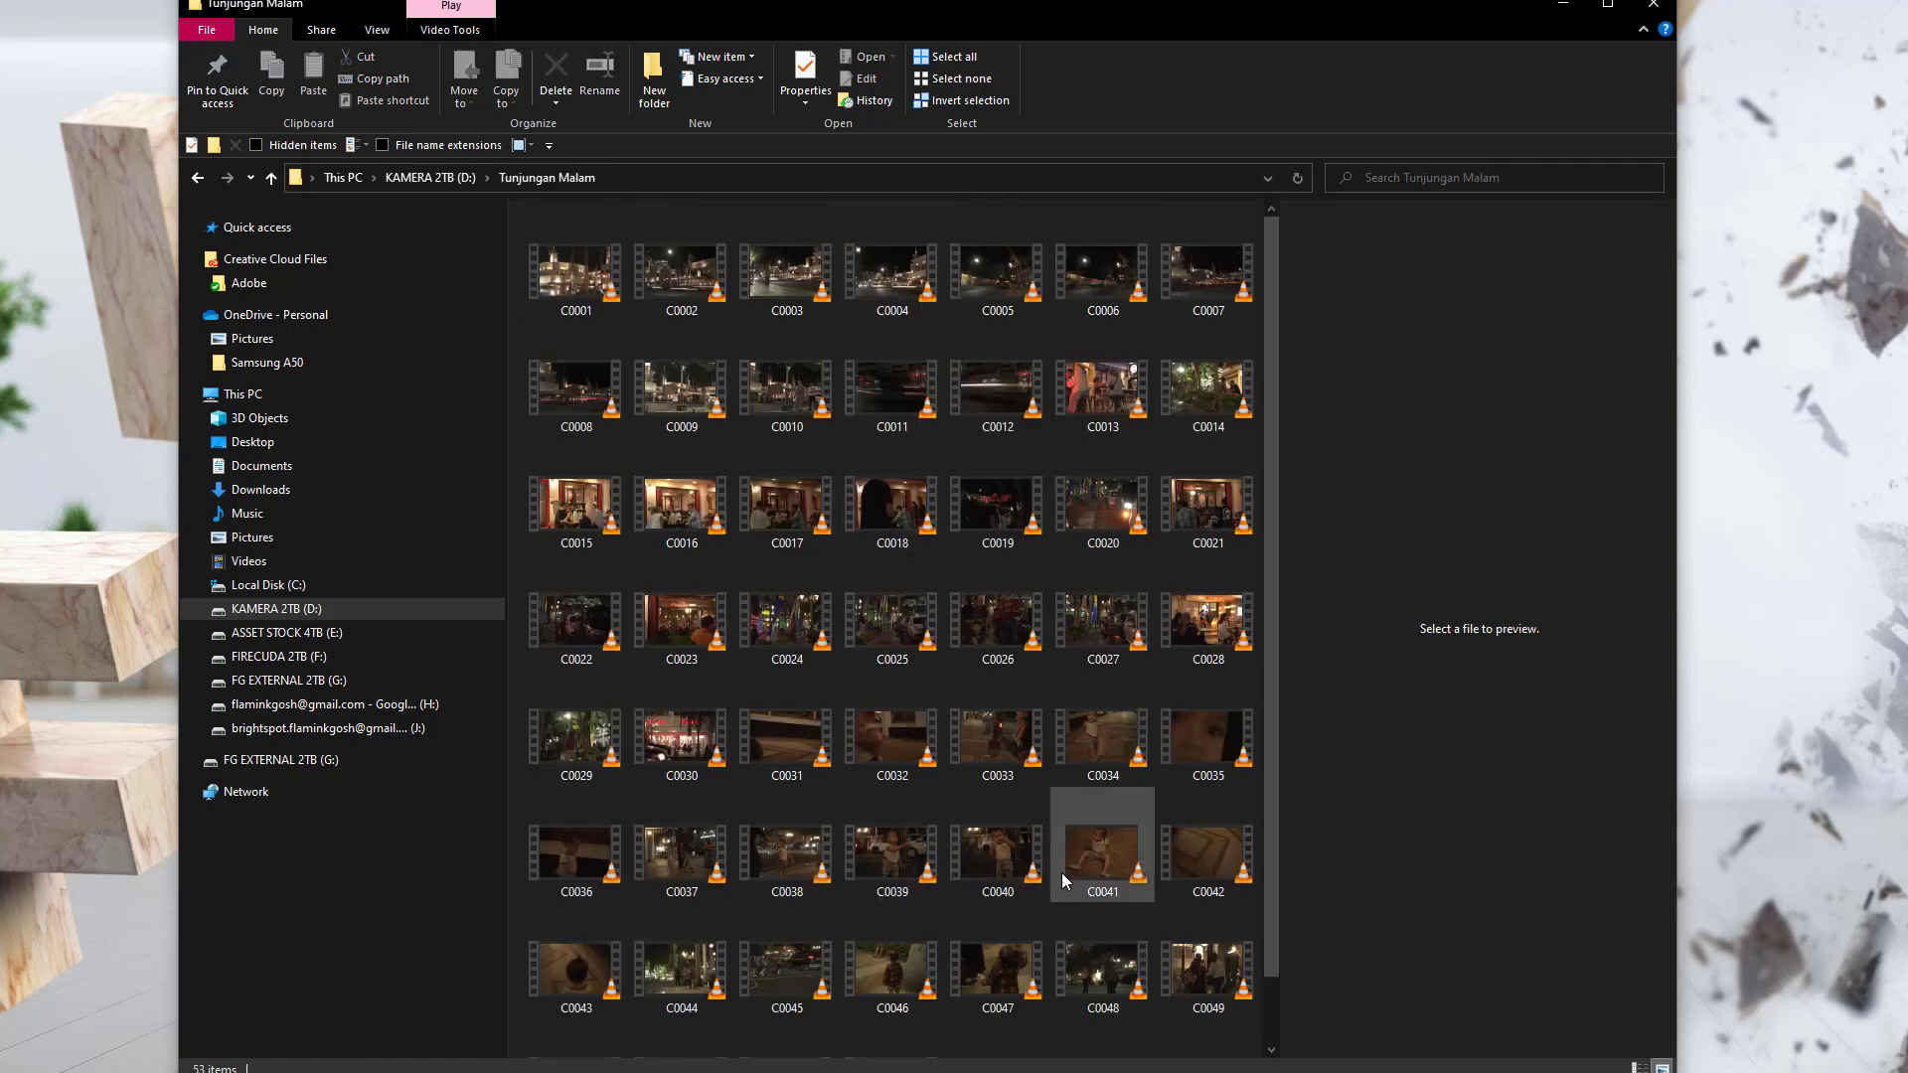
scroll(1078, 929, down, 1)
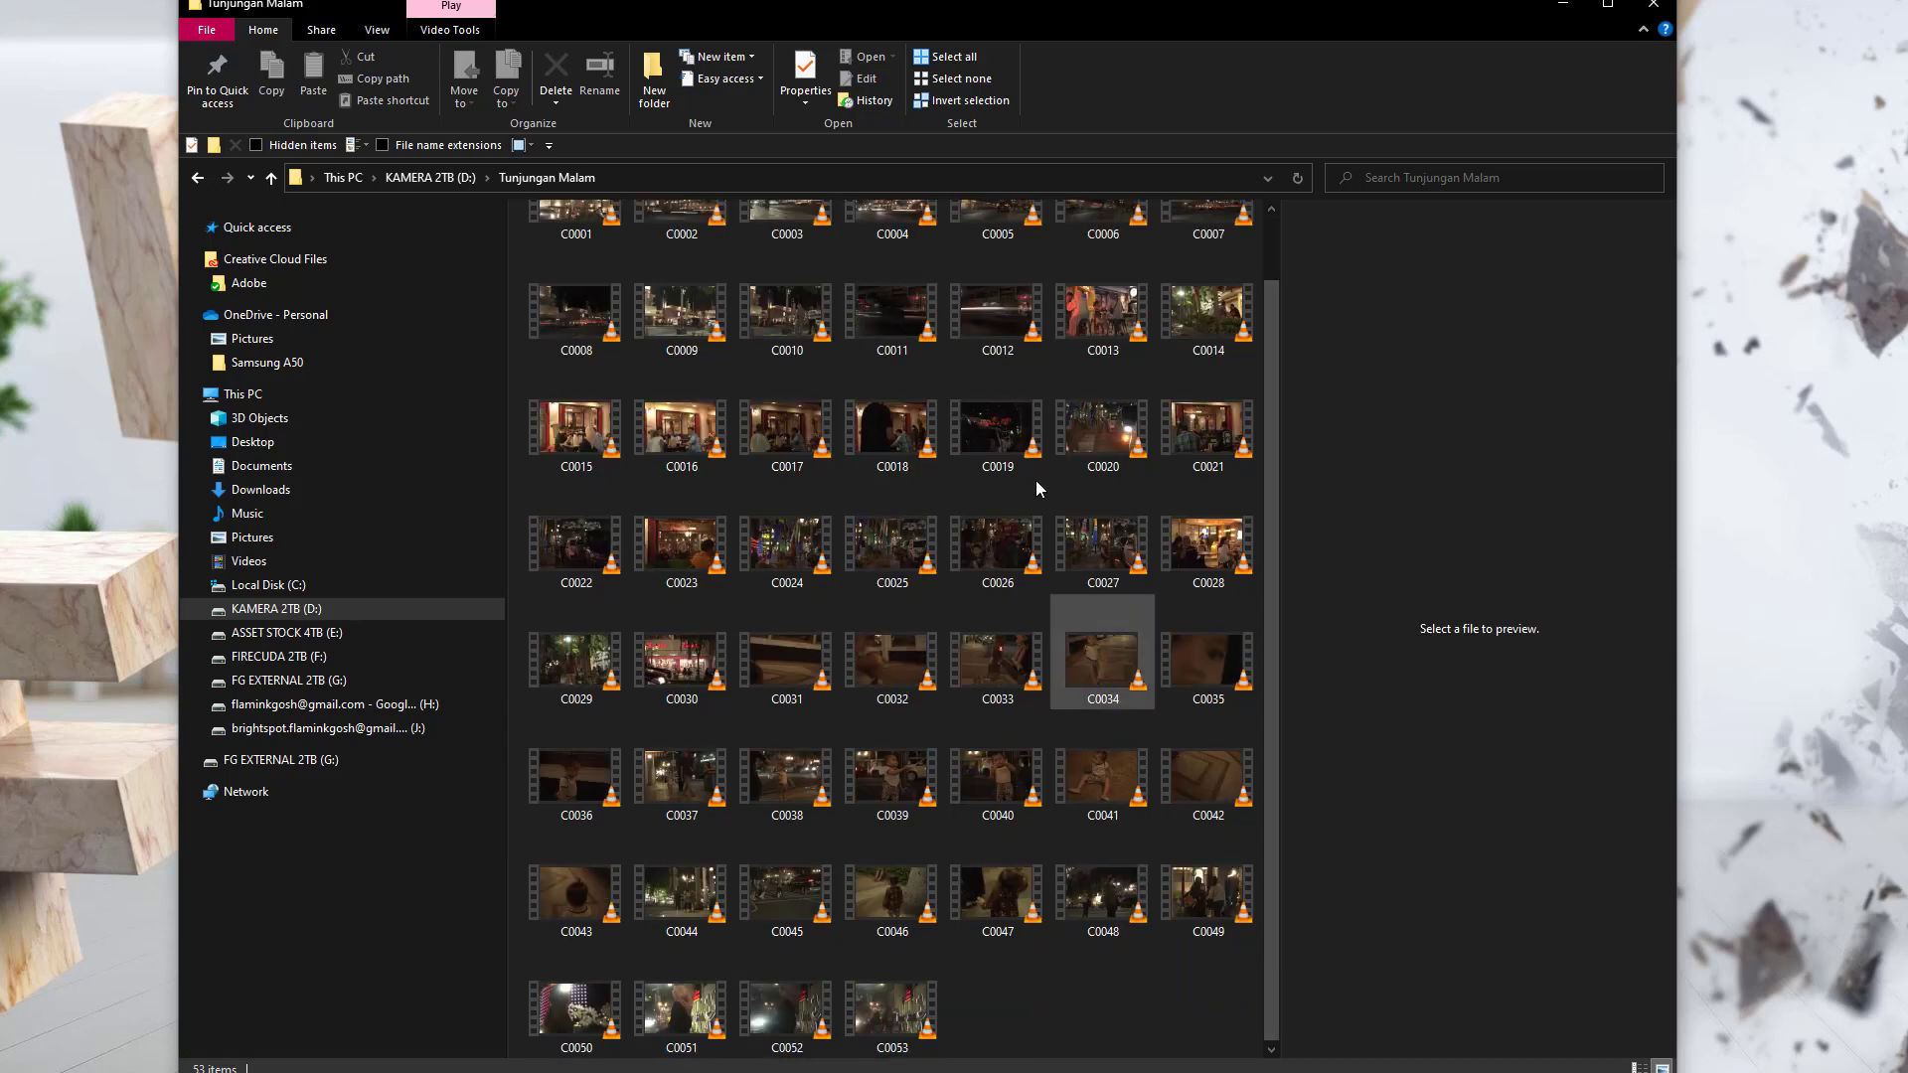
scroll(1037, 487, up, 1)
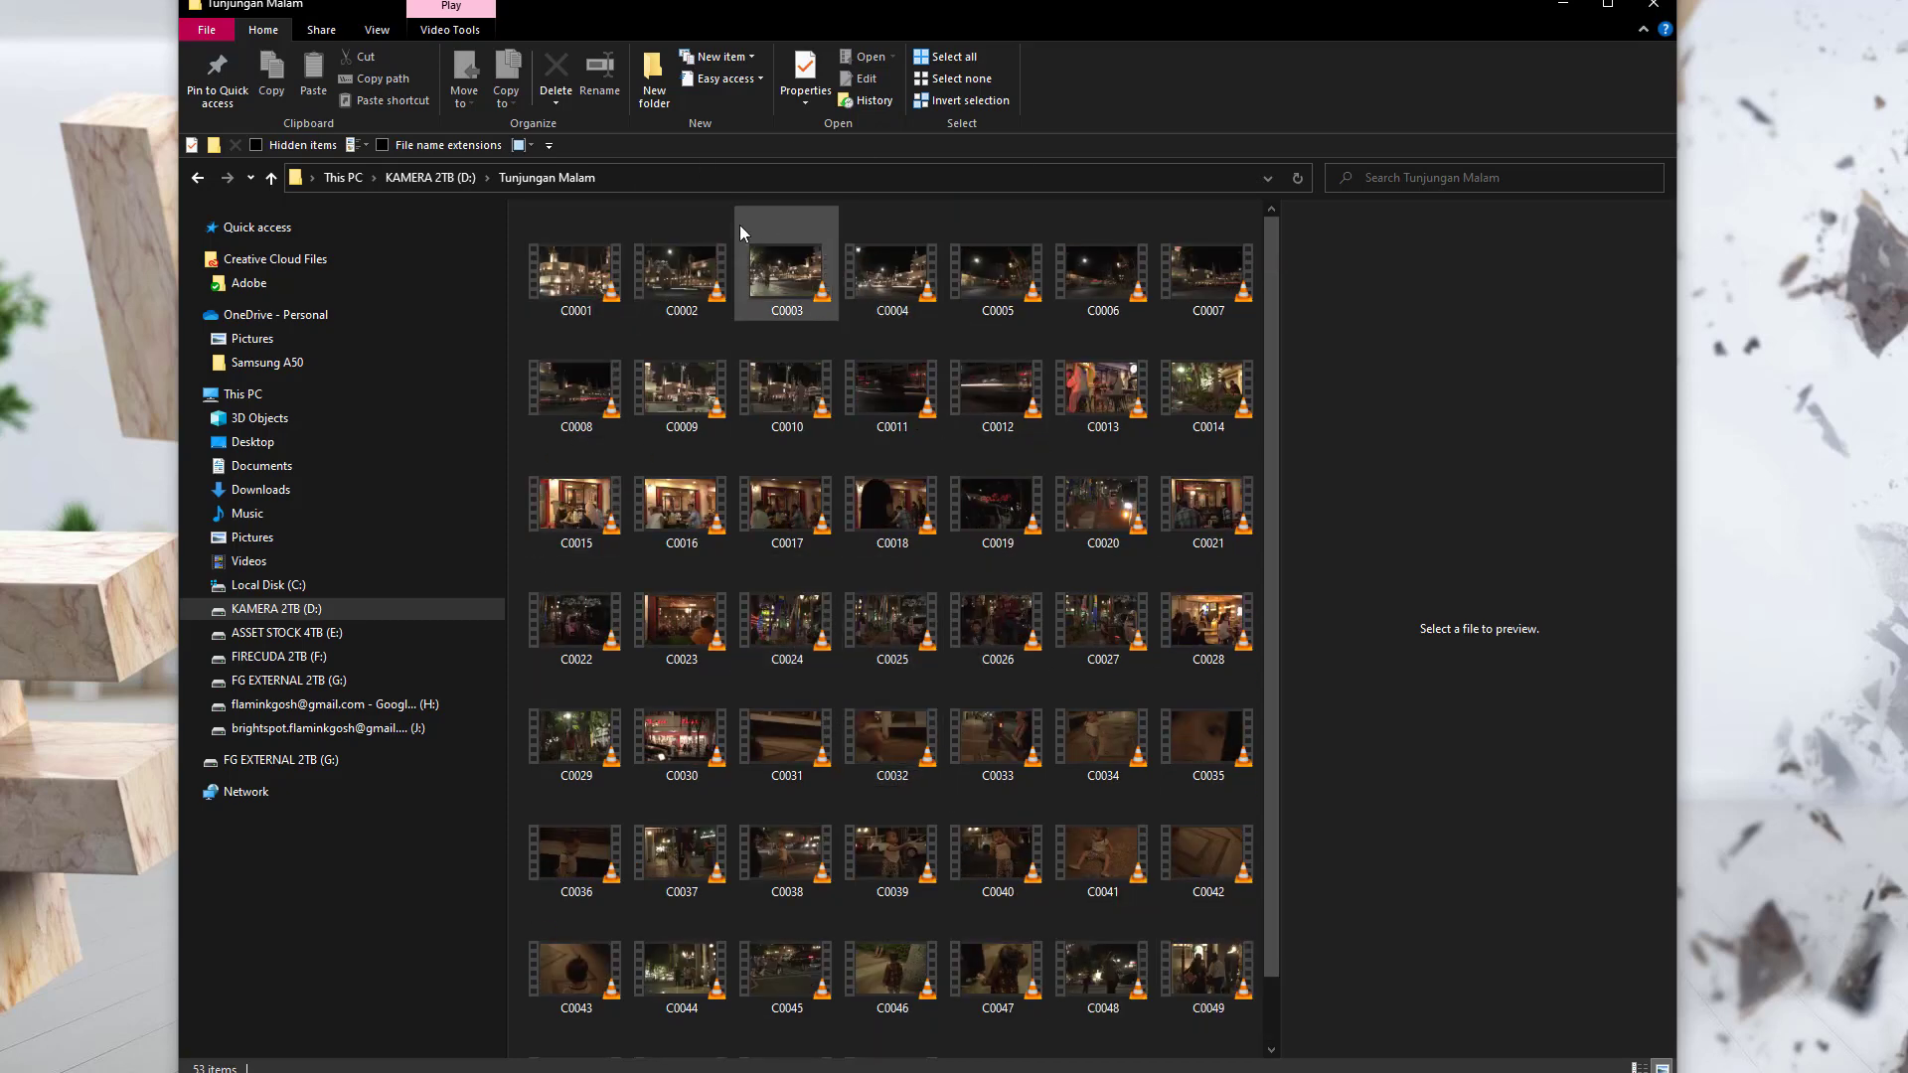
Pack clips C0001 through C0030 into a new folder named TJ Candid with FileMenu Tools
click(572, 298)
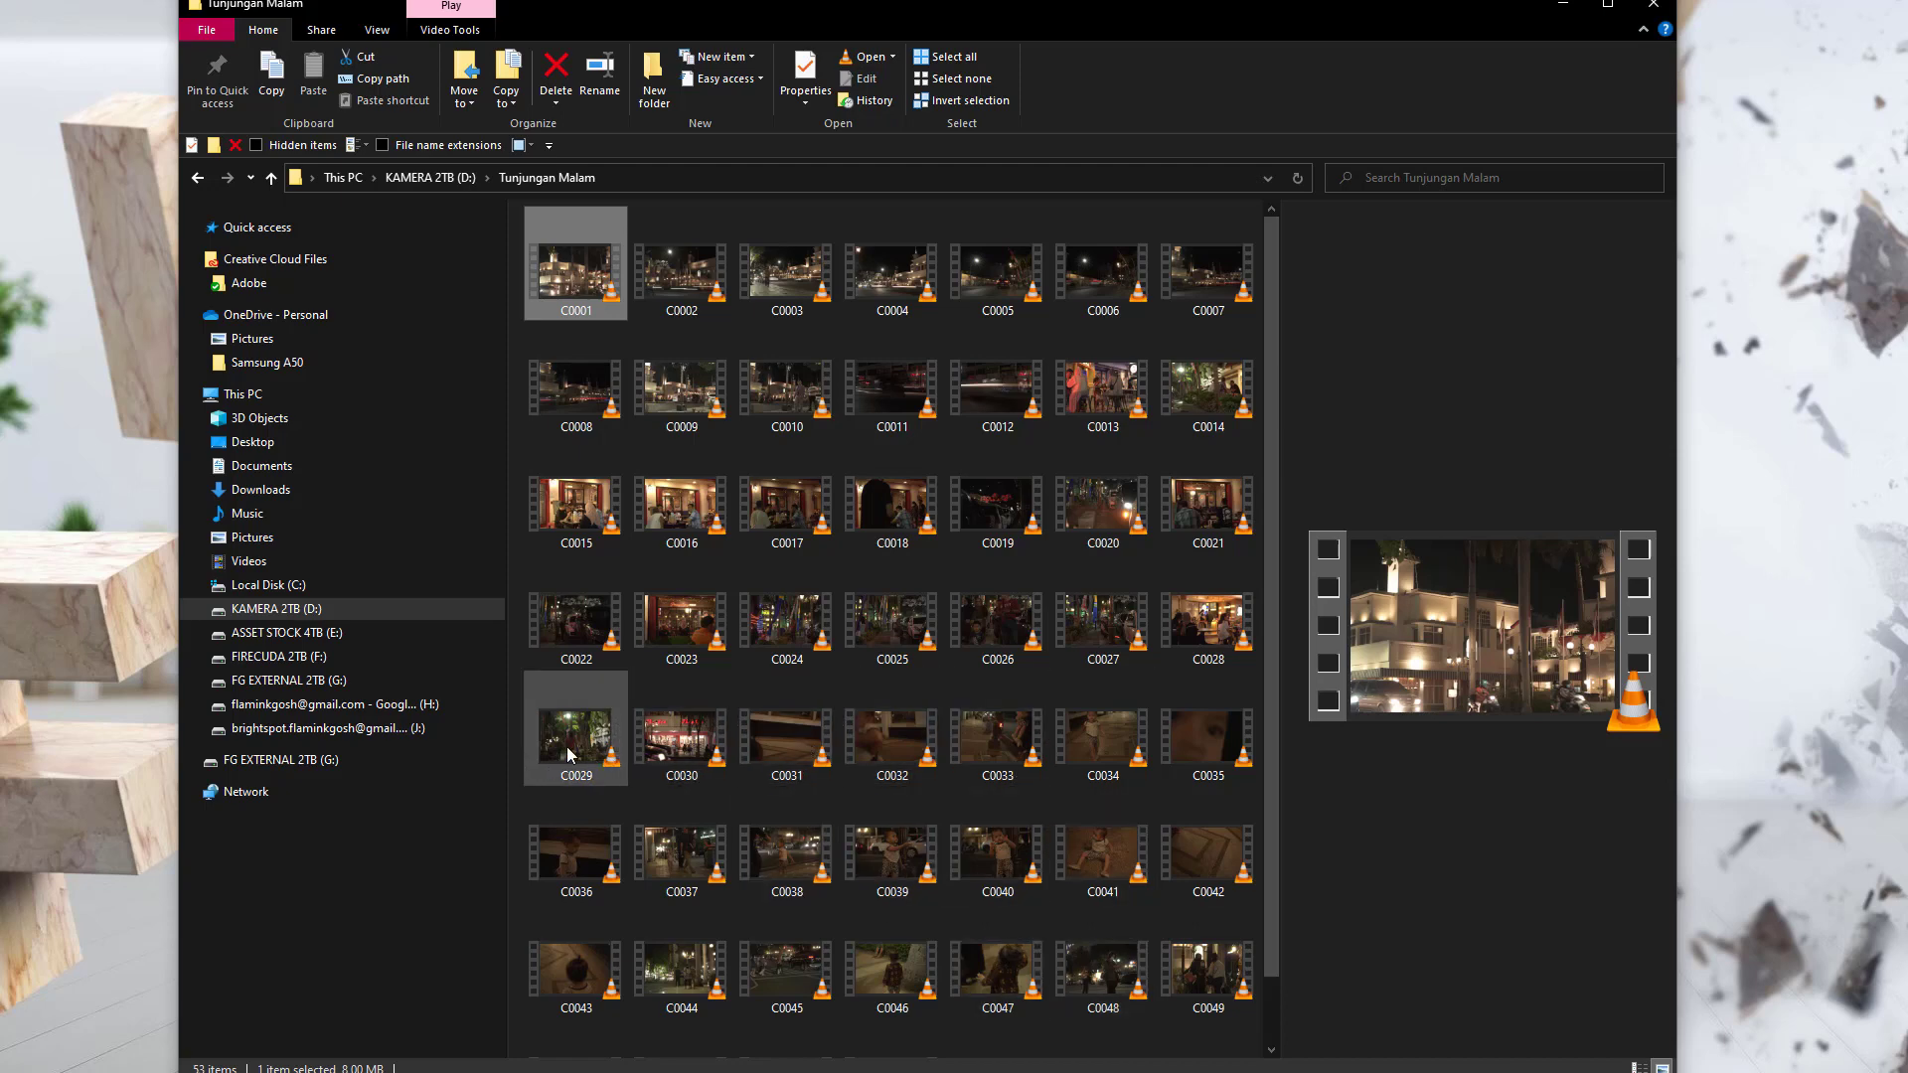
shift+click(684, 743)
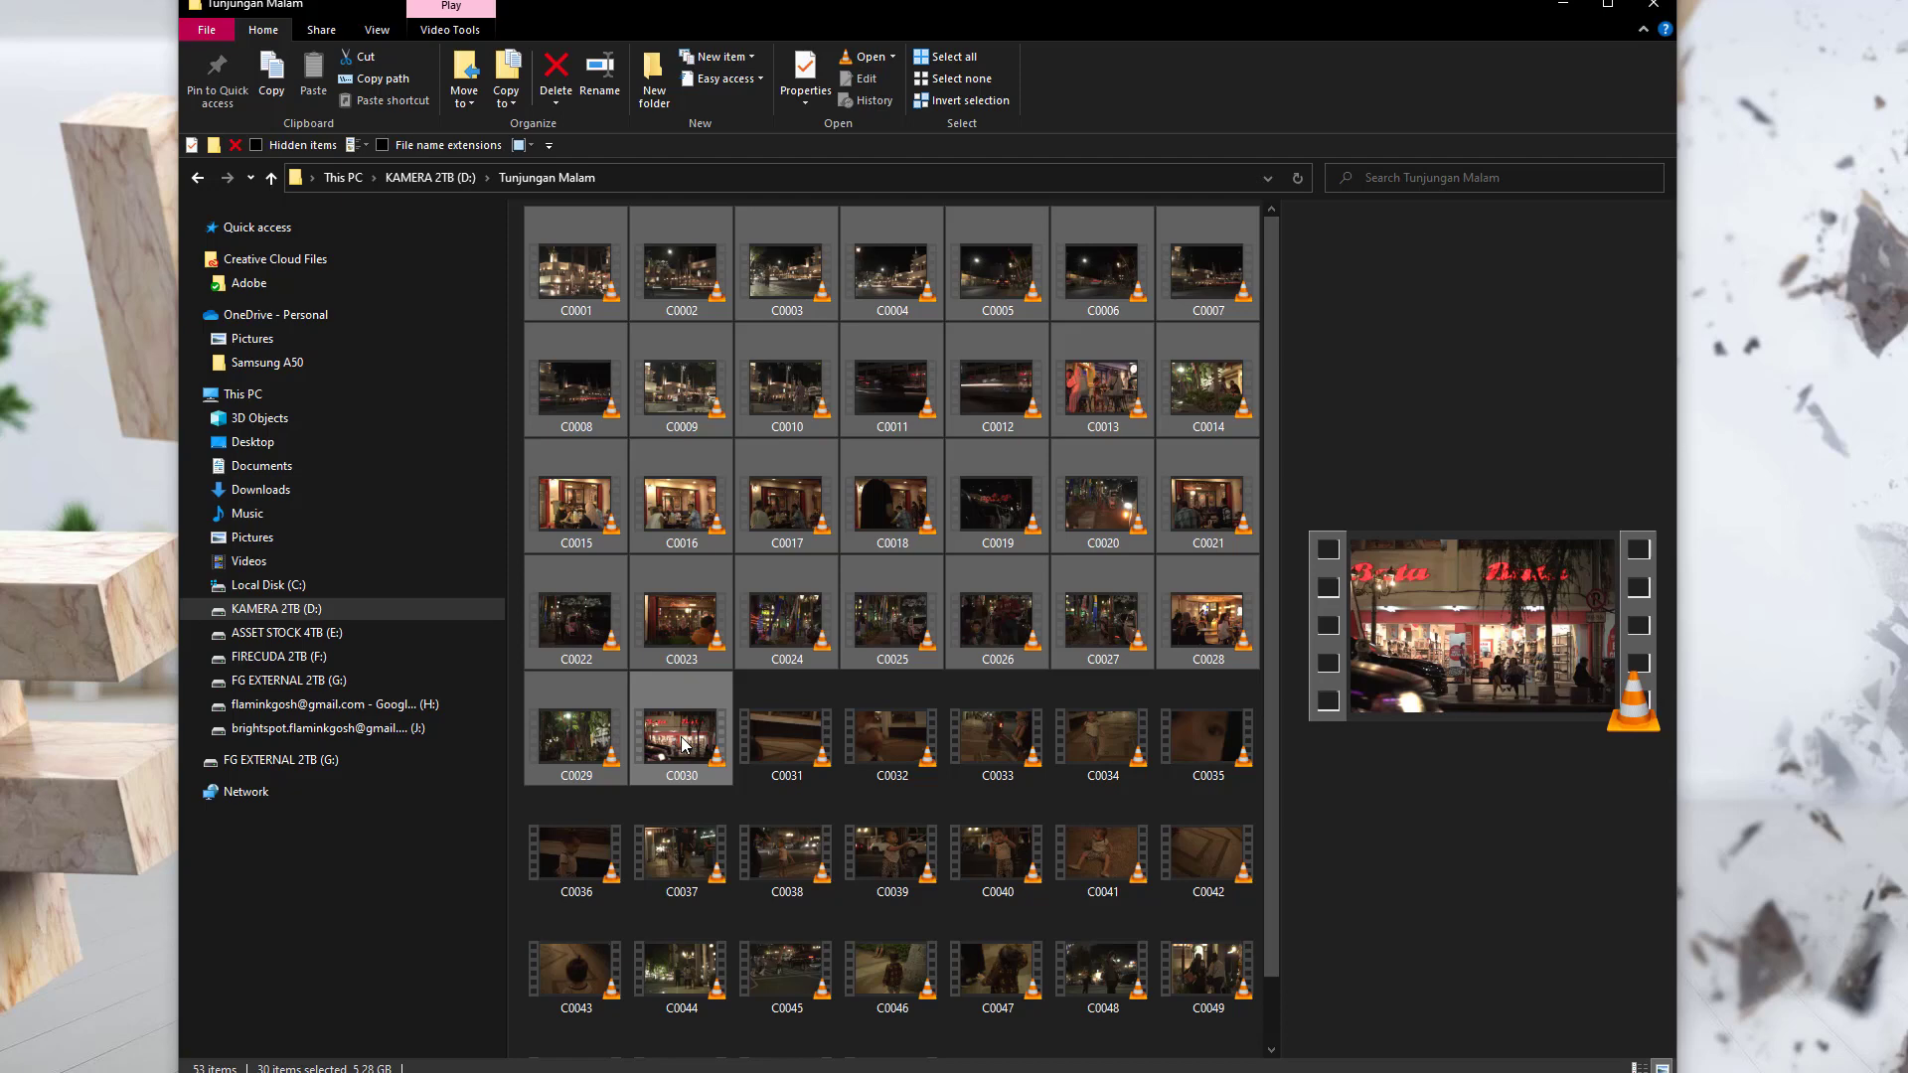
right_click(595, 261)
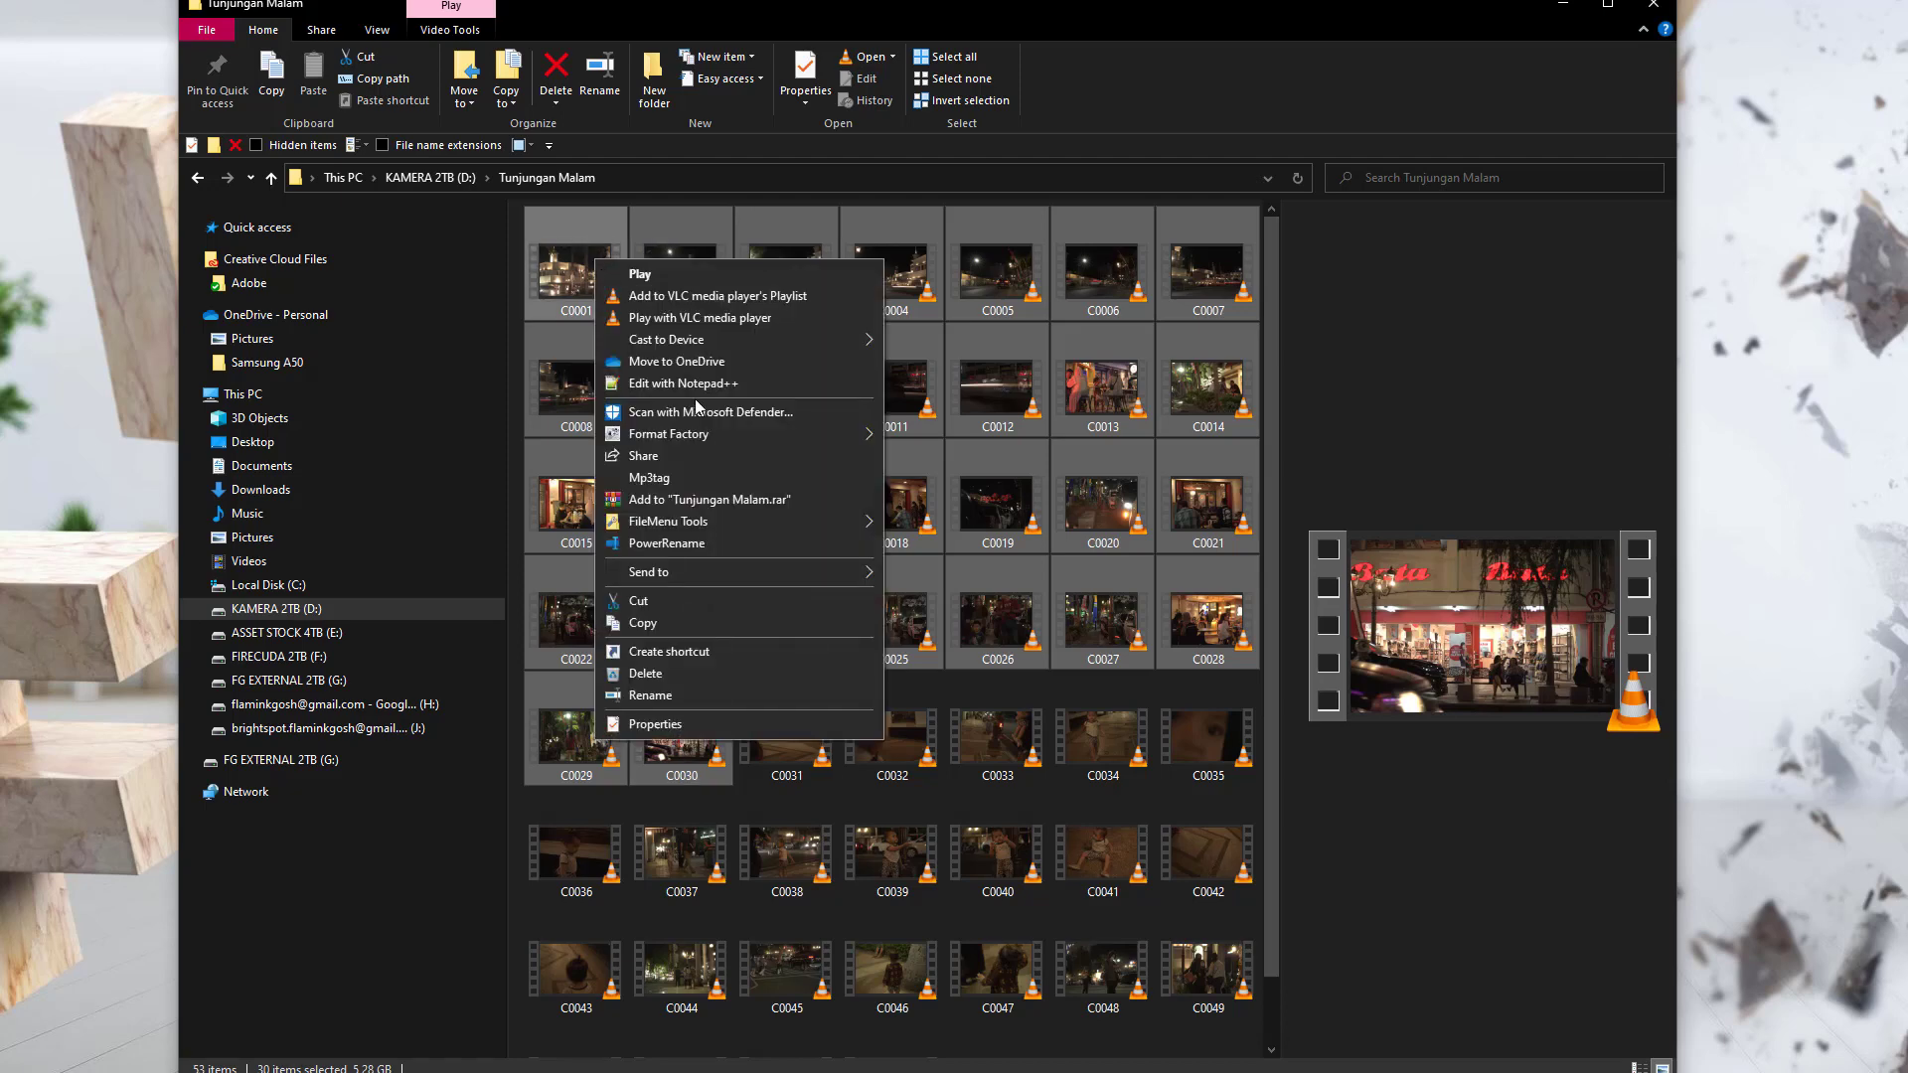
mouse_move(724, 521)
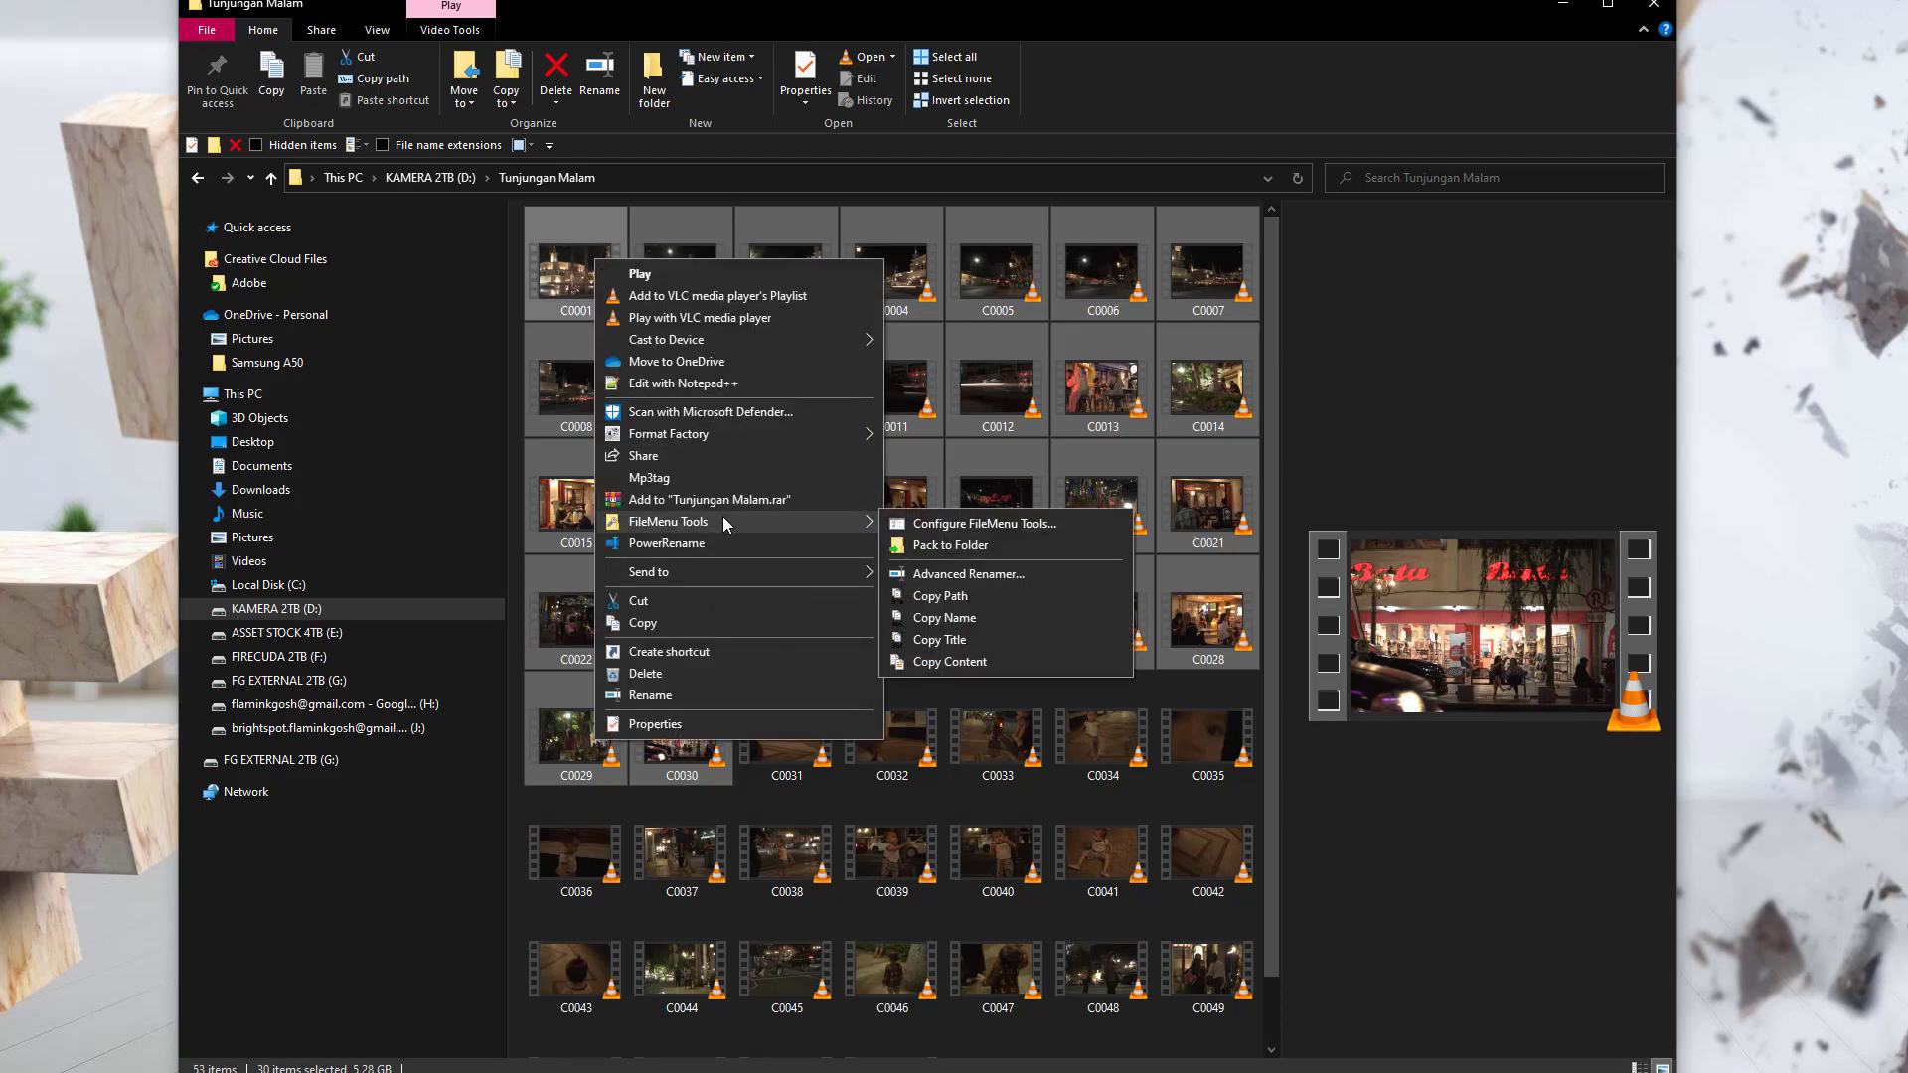
click(1065, 551)
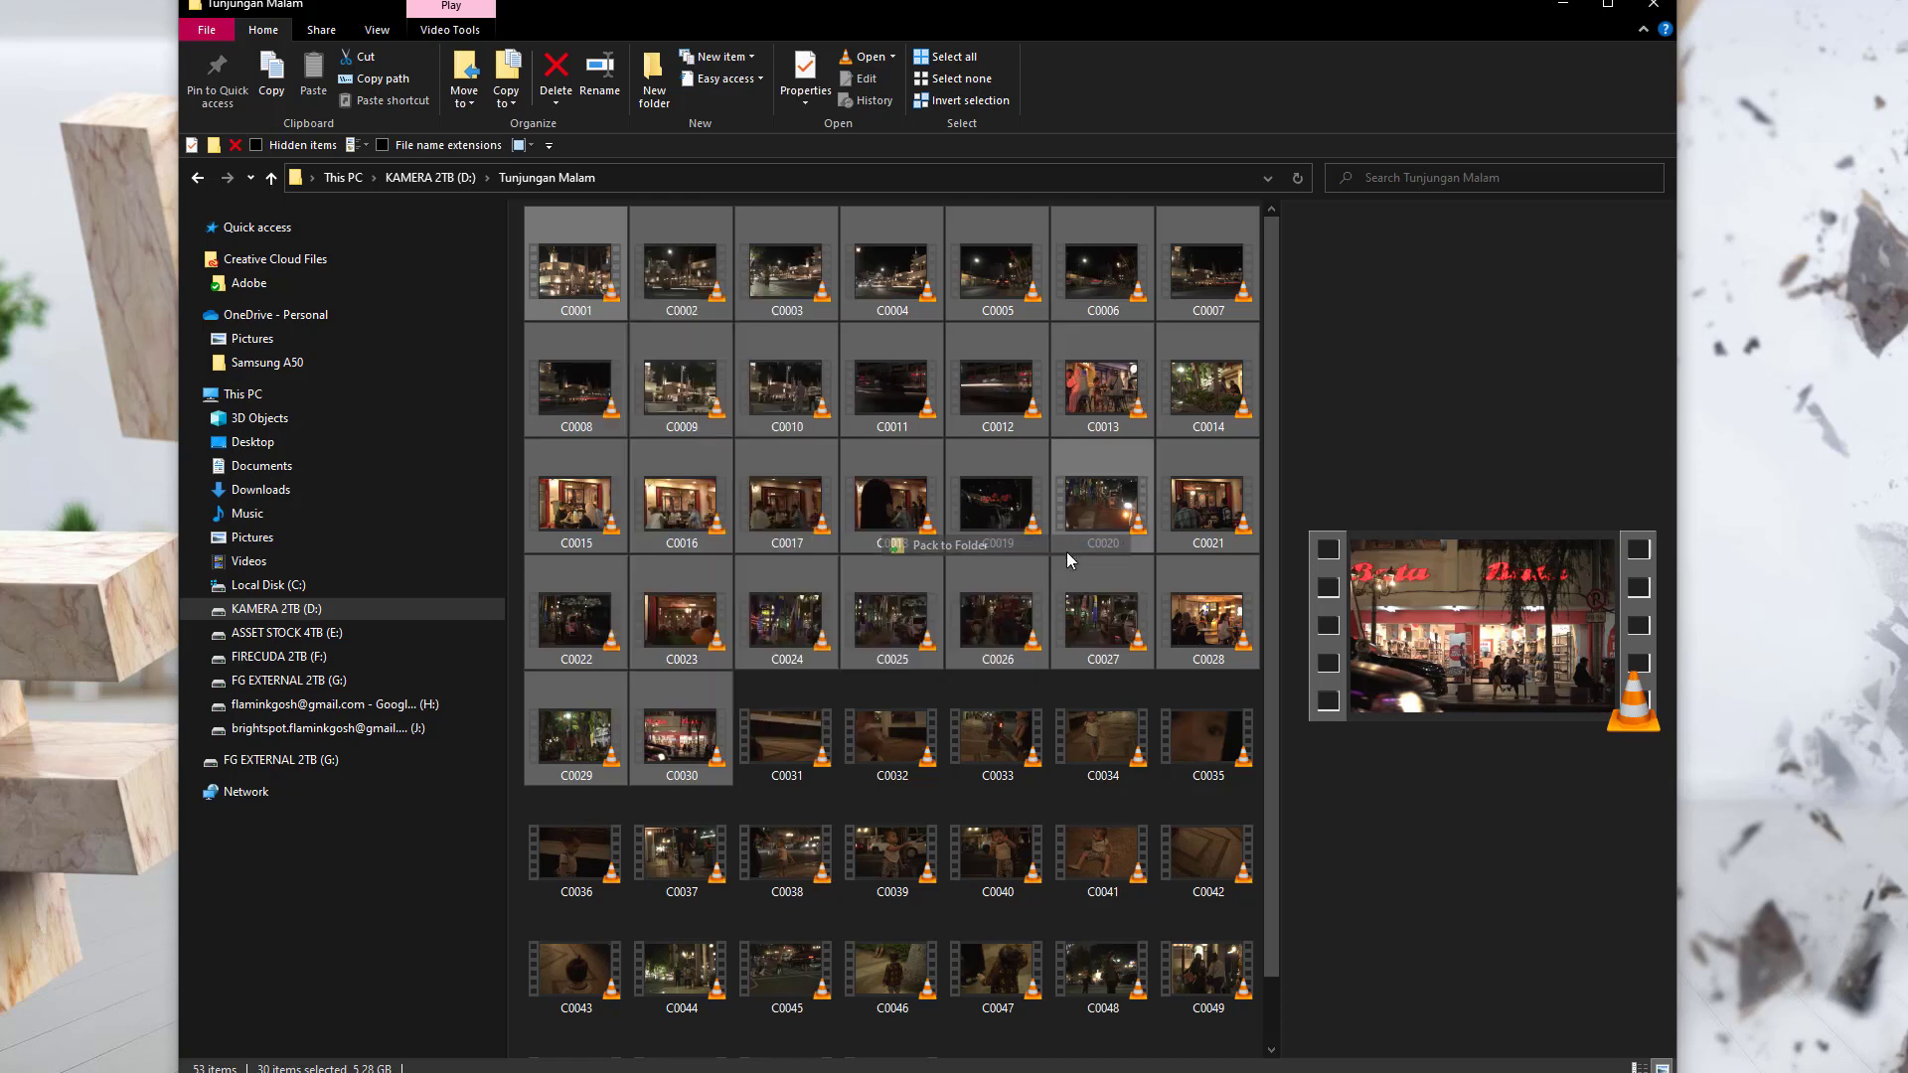
text(TJ)
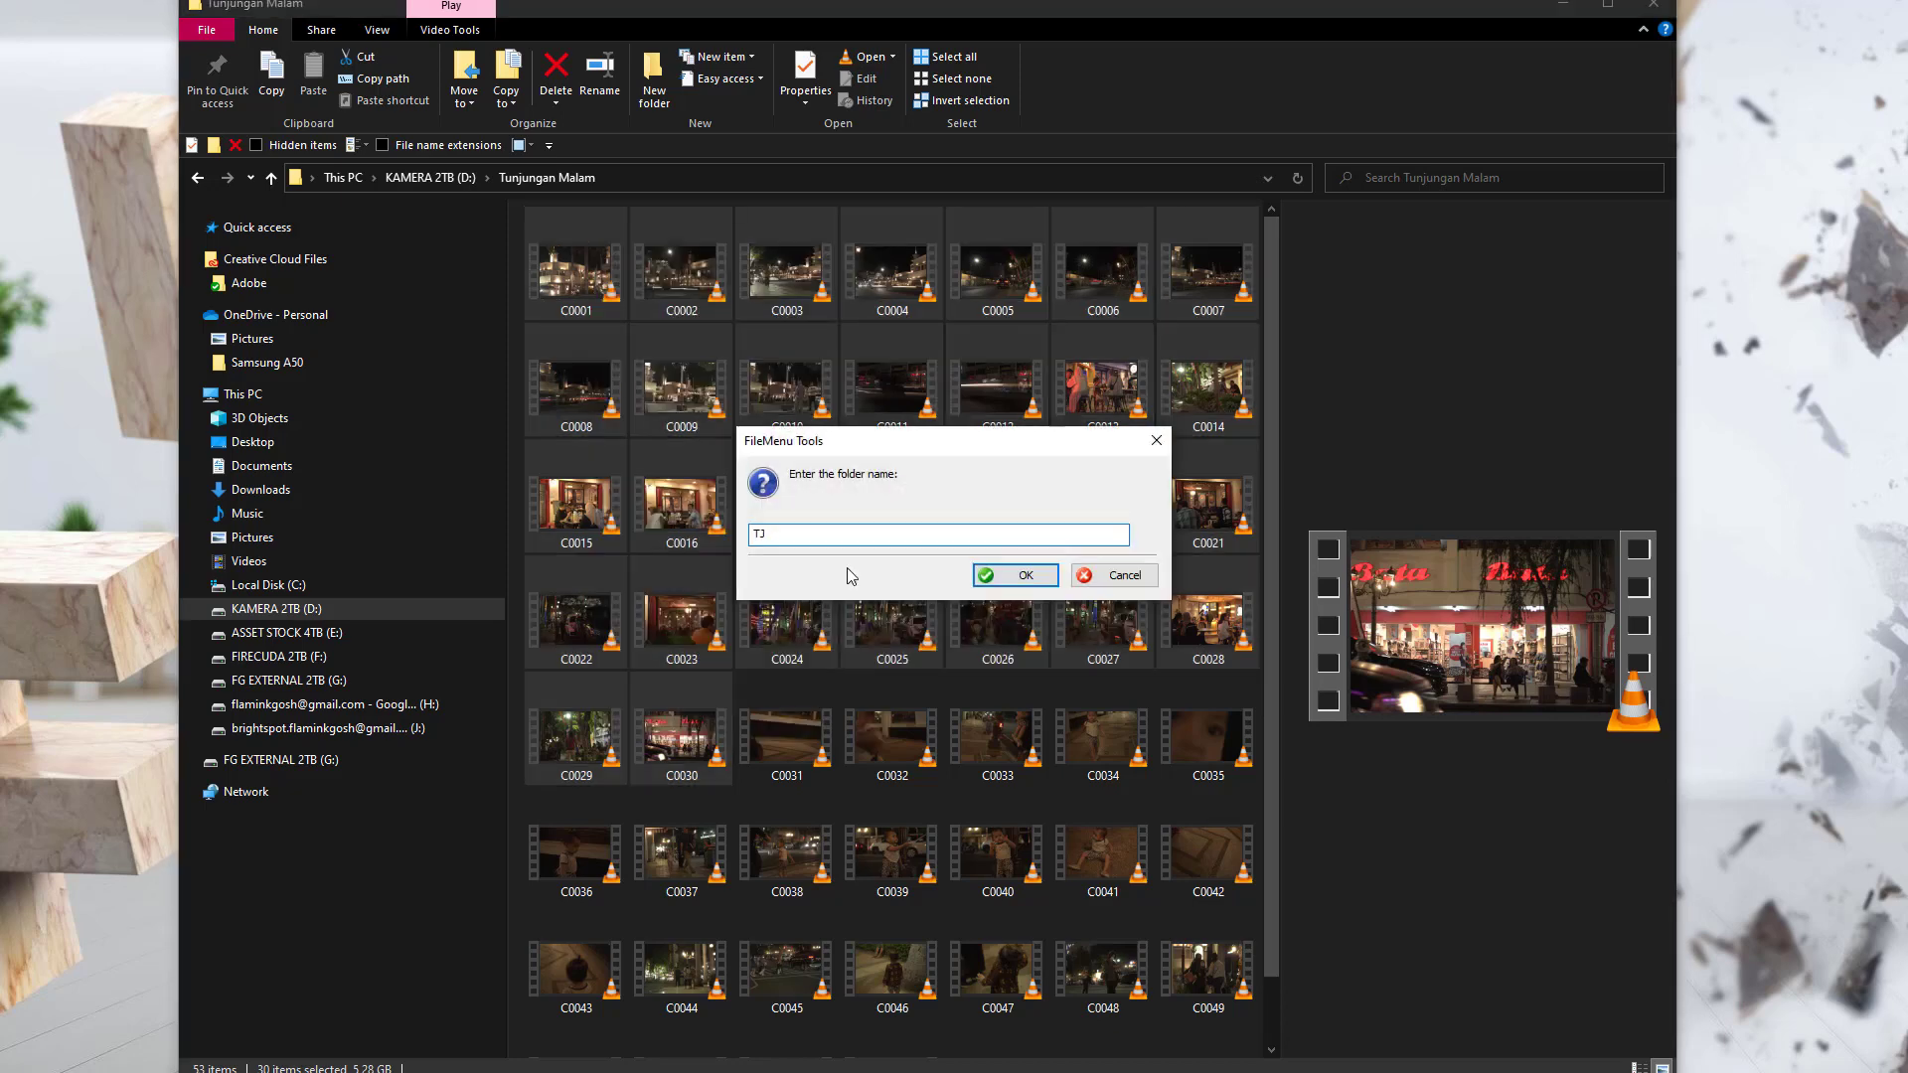
text( Candid)
key(Return)
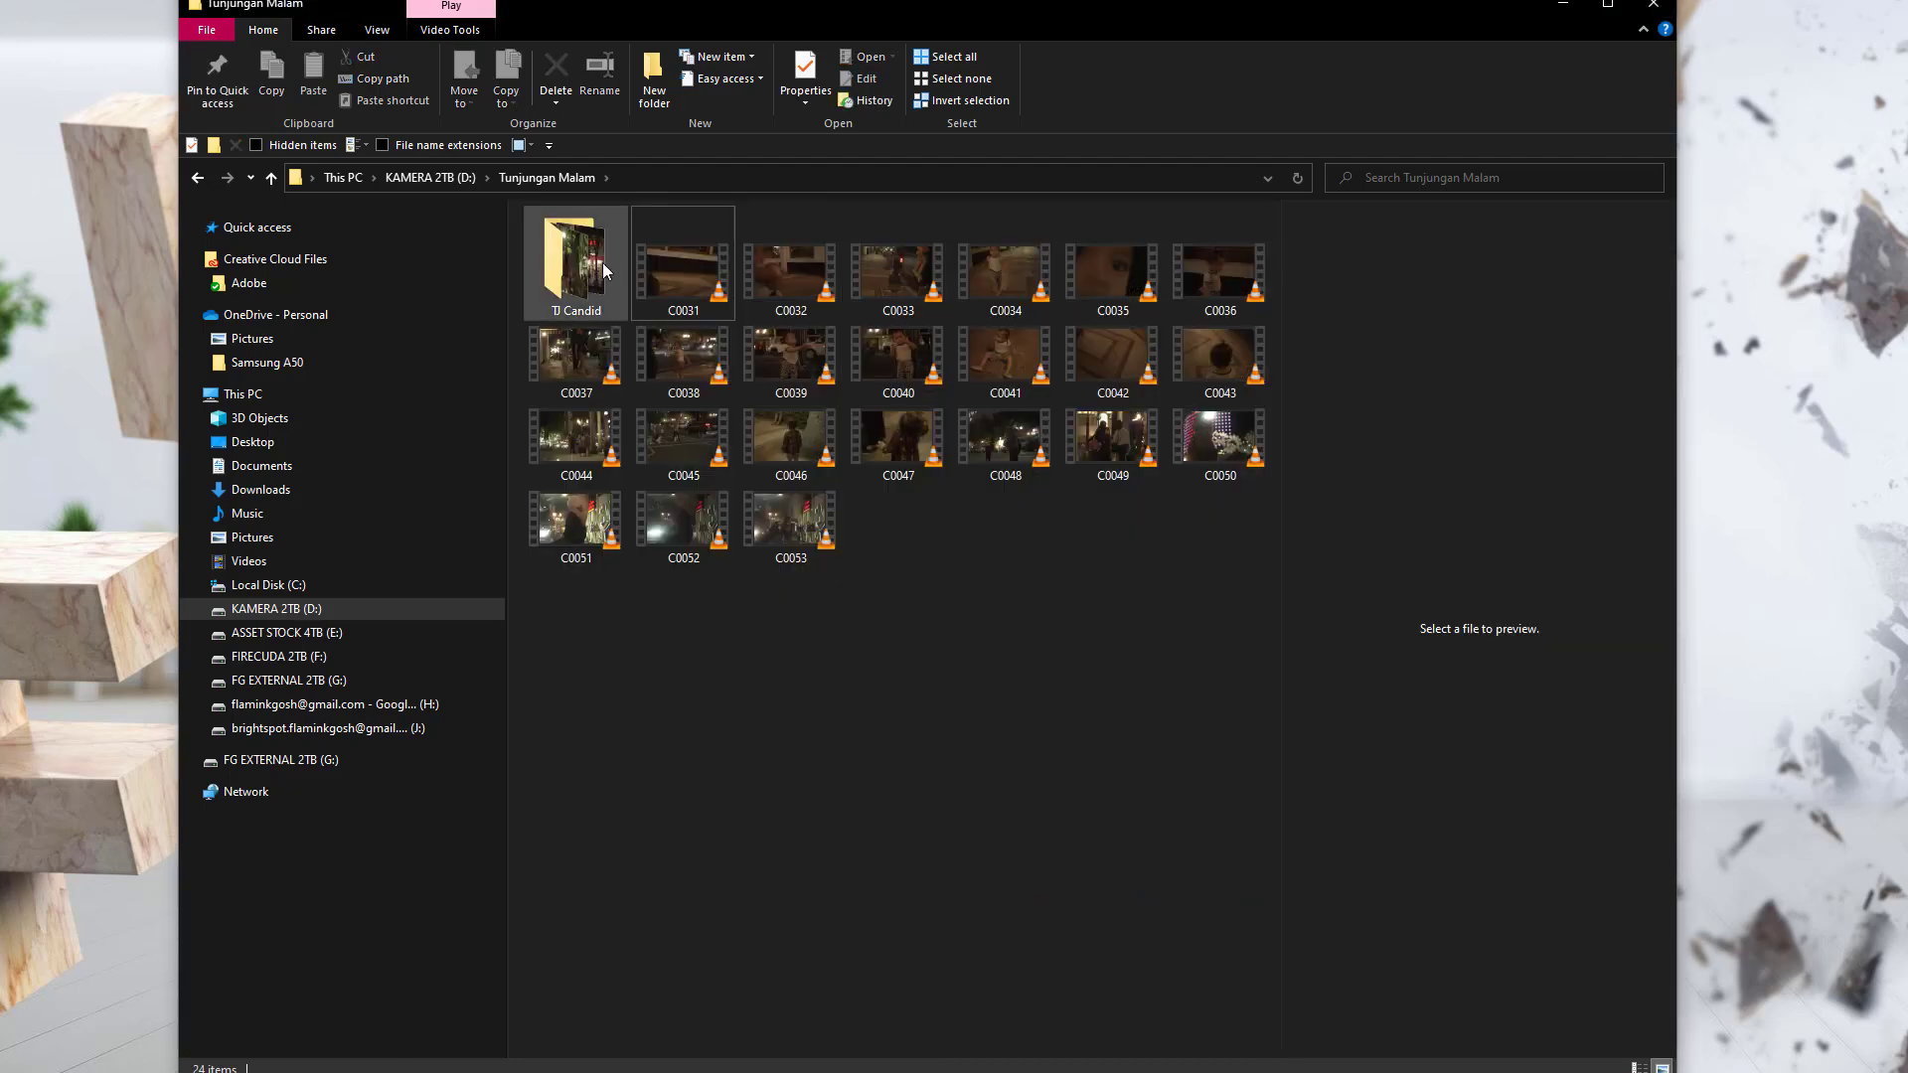
key(Right)
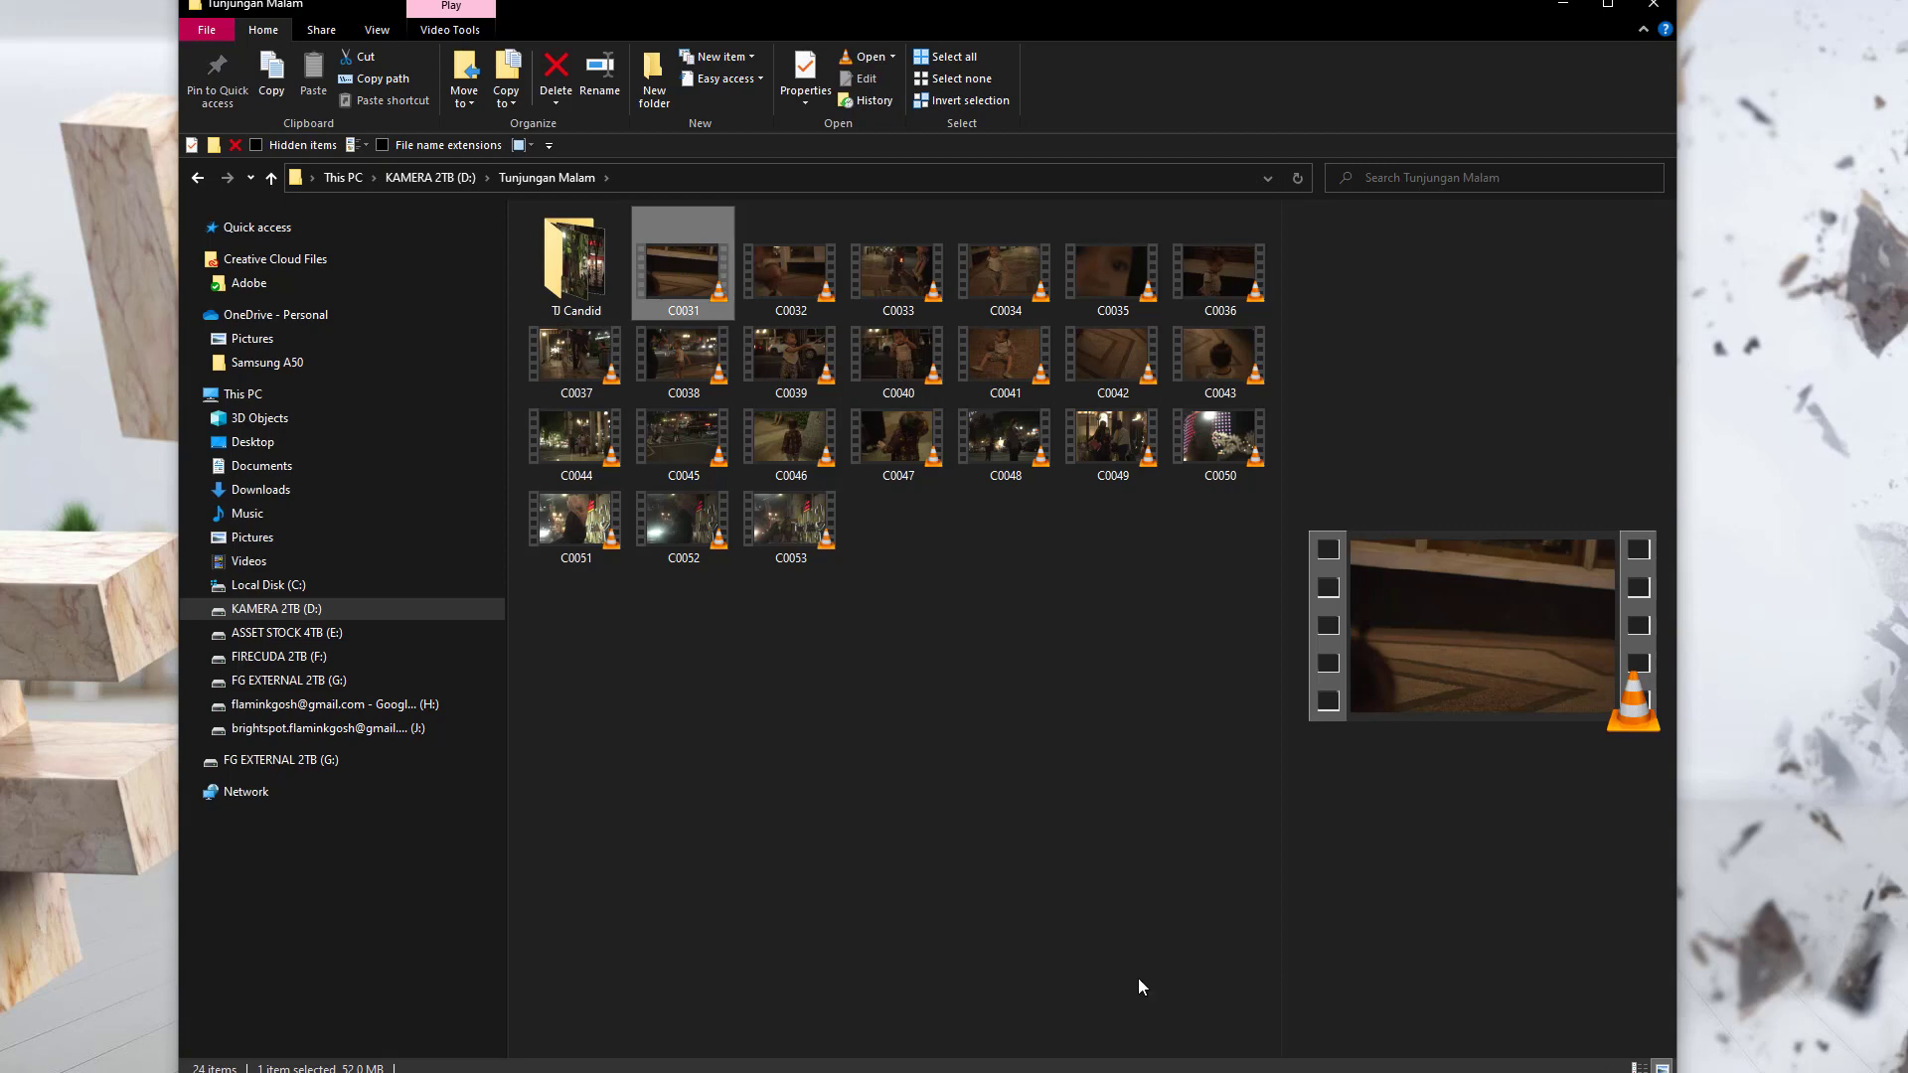
click(1249, 833)
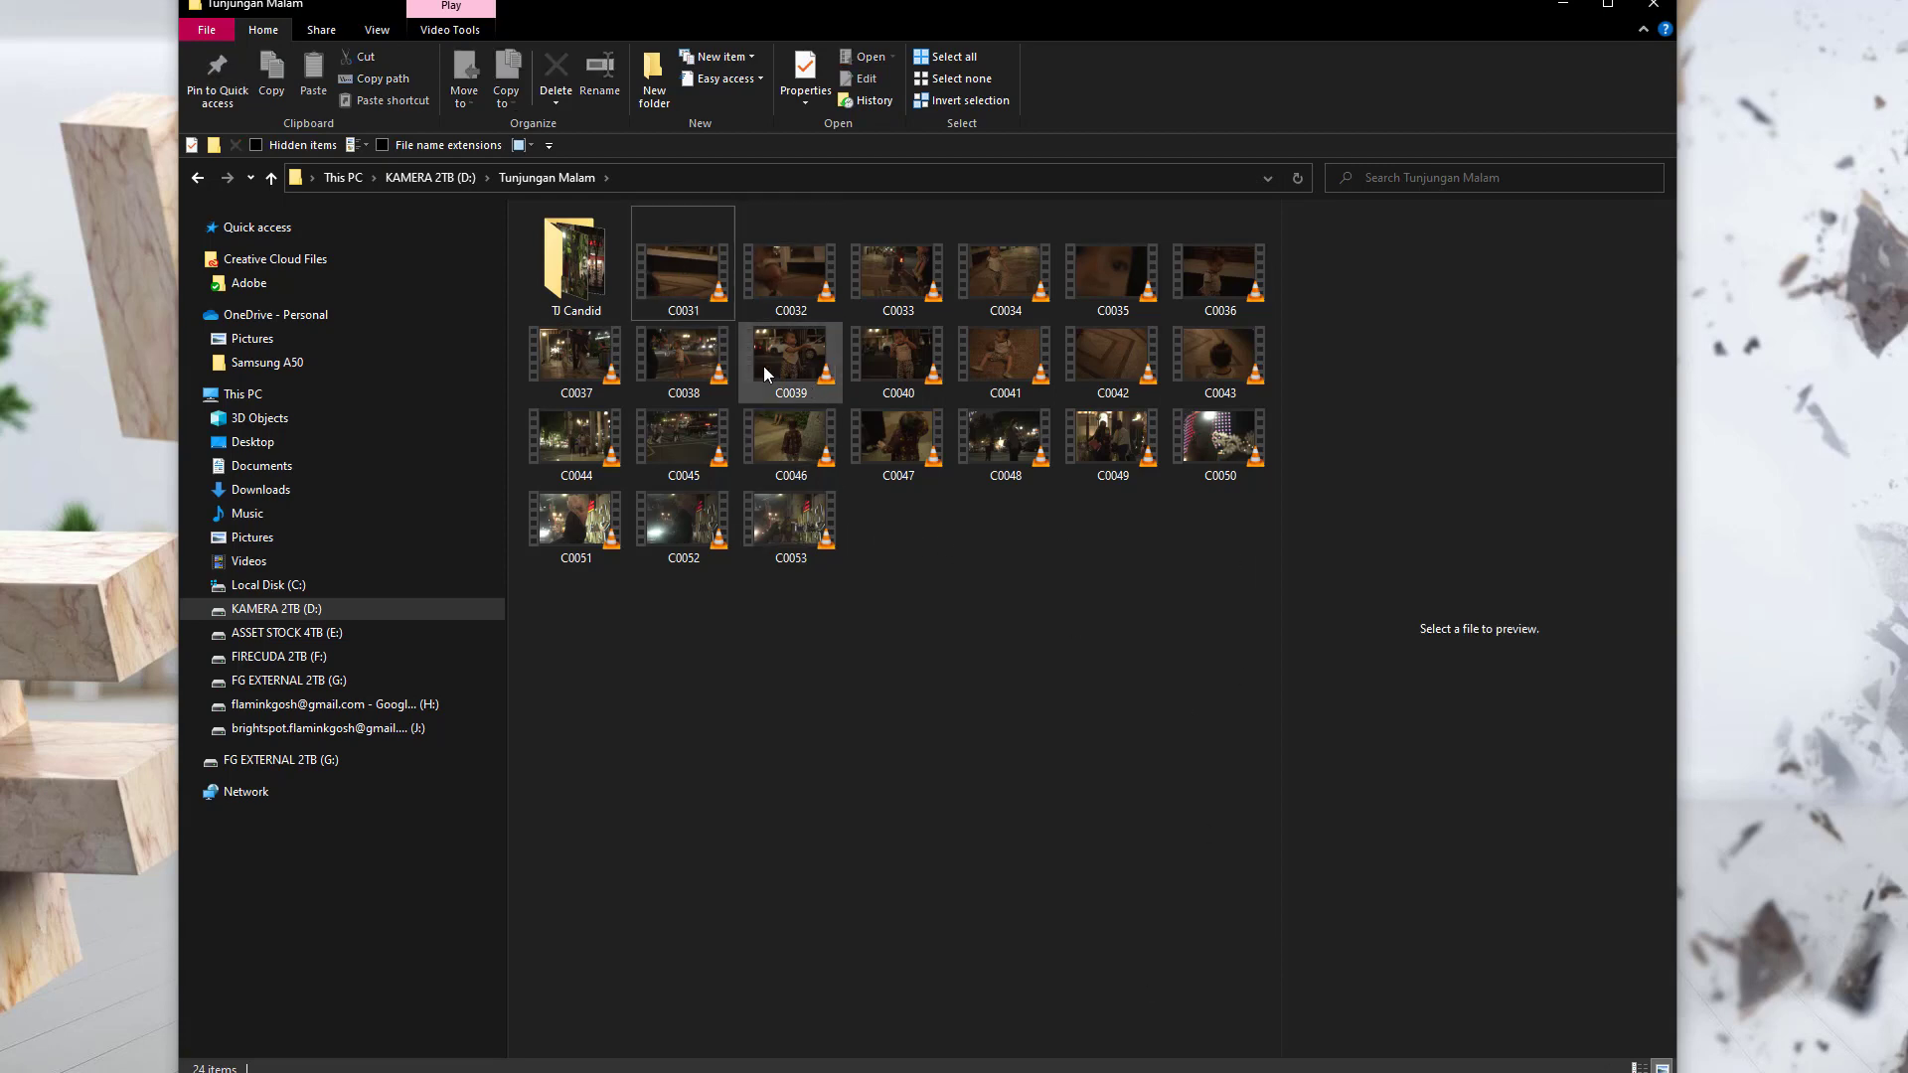
Pack the remaining clips C0031 through C0053 into a new folder named after the person filmed
click(699, 287)
shift+click(796, 532)
right_click(815, 542)
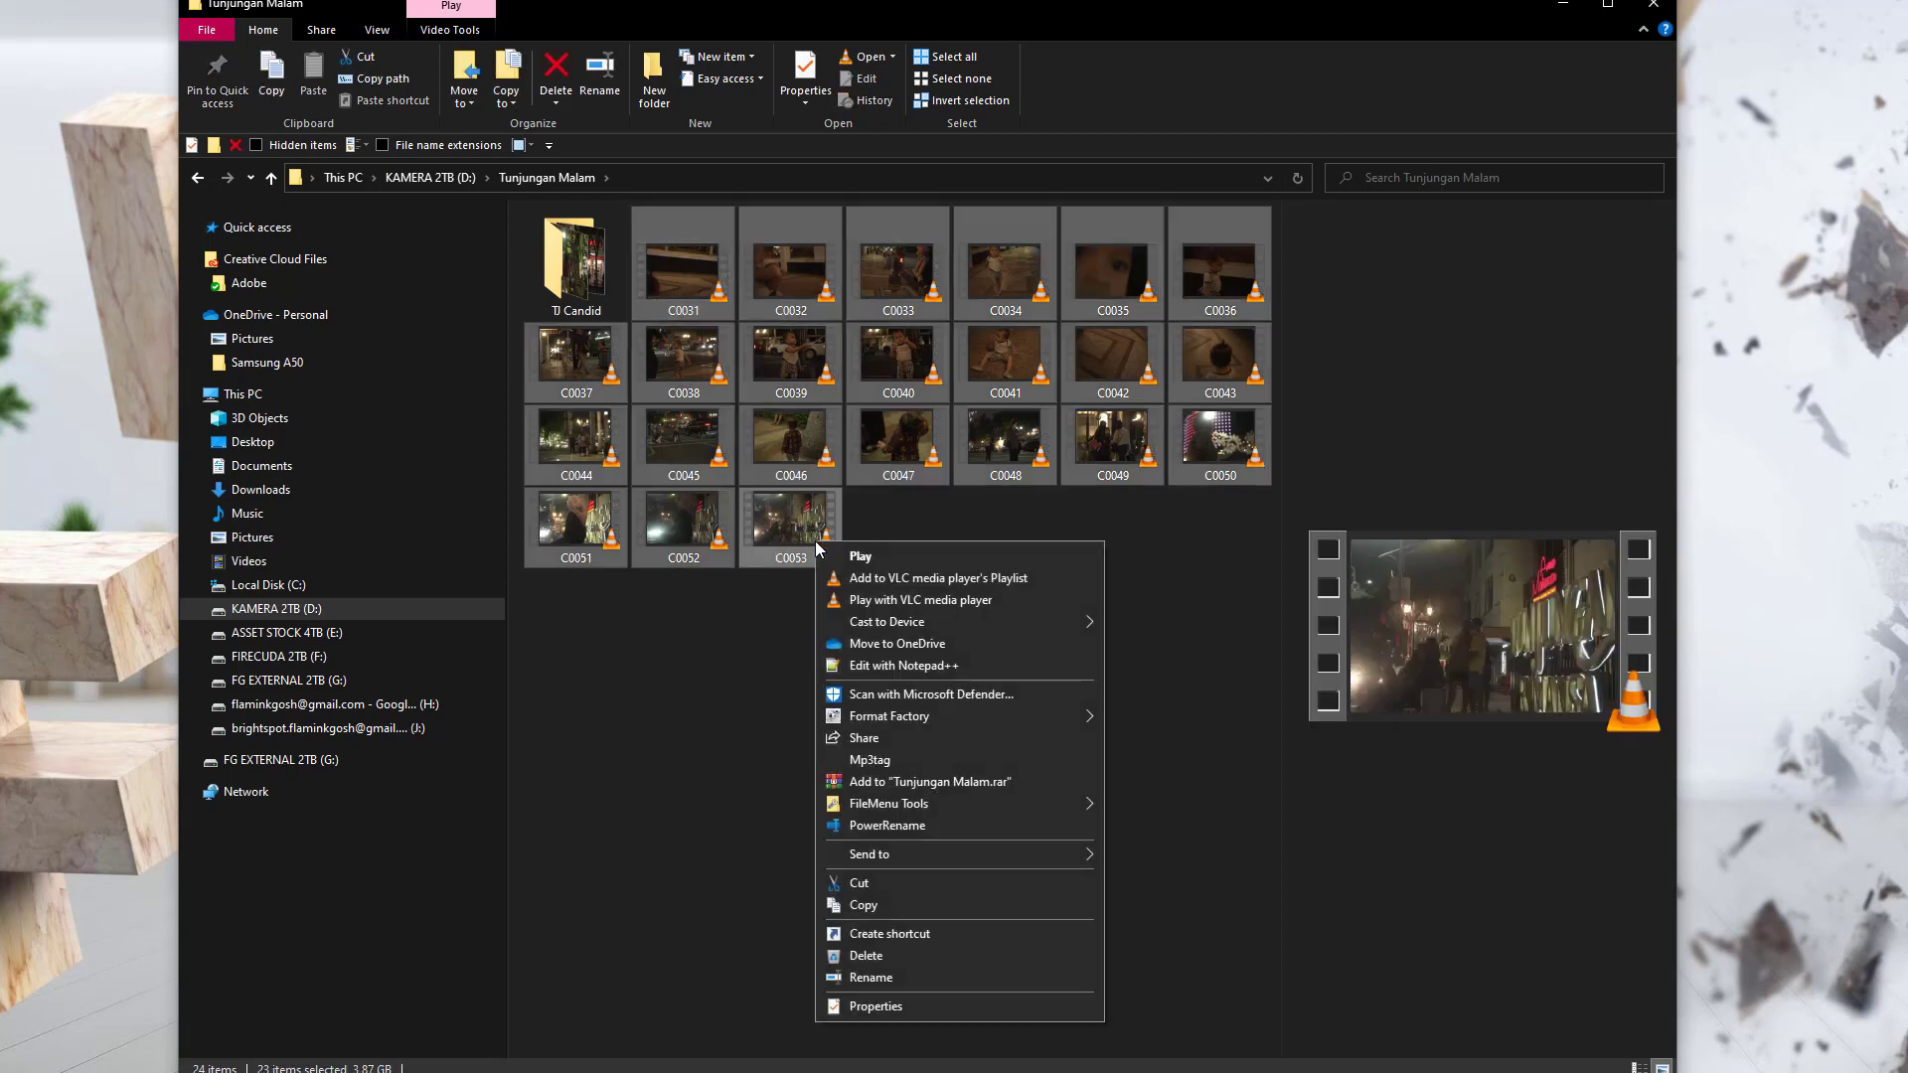
mouse_move(922, 811)
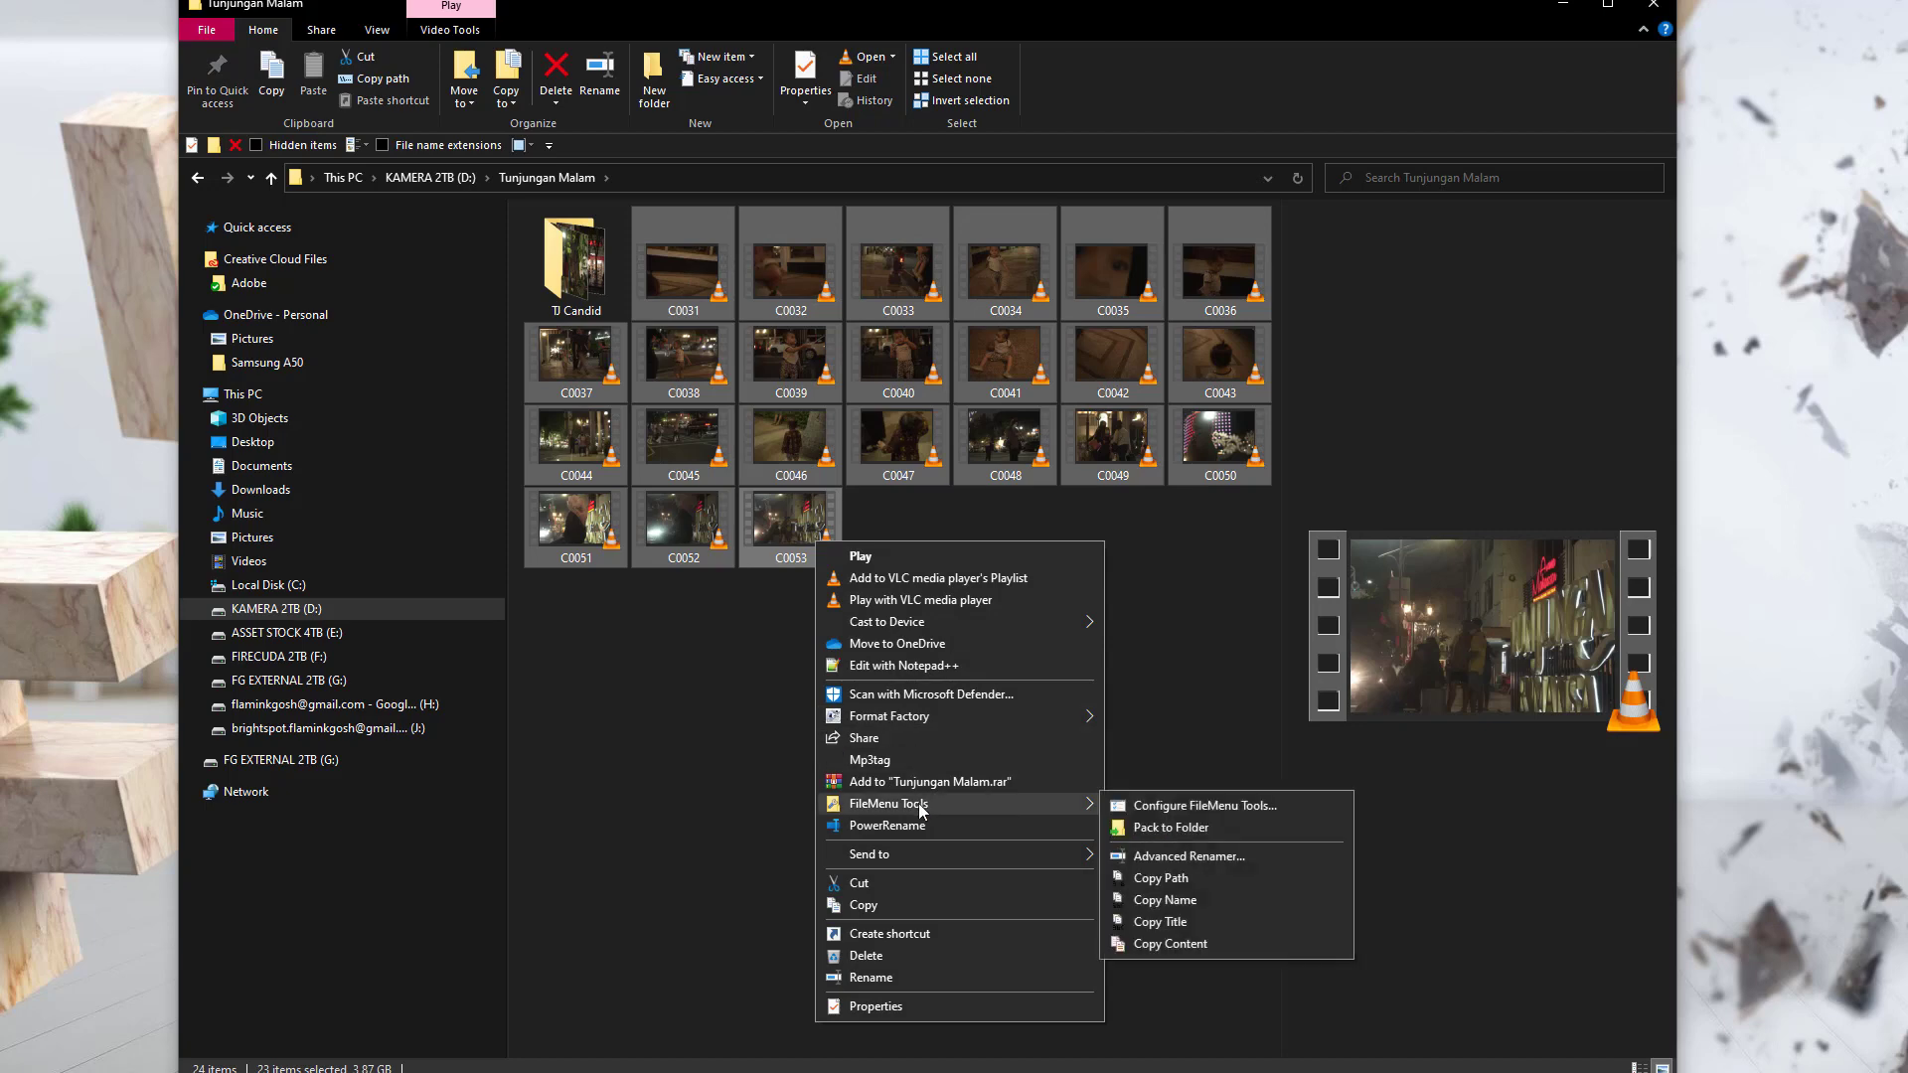
click(1222, 828)
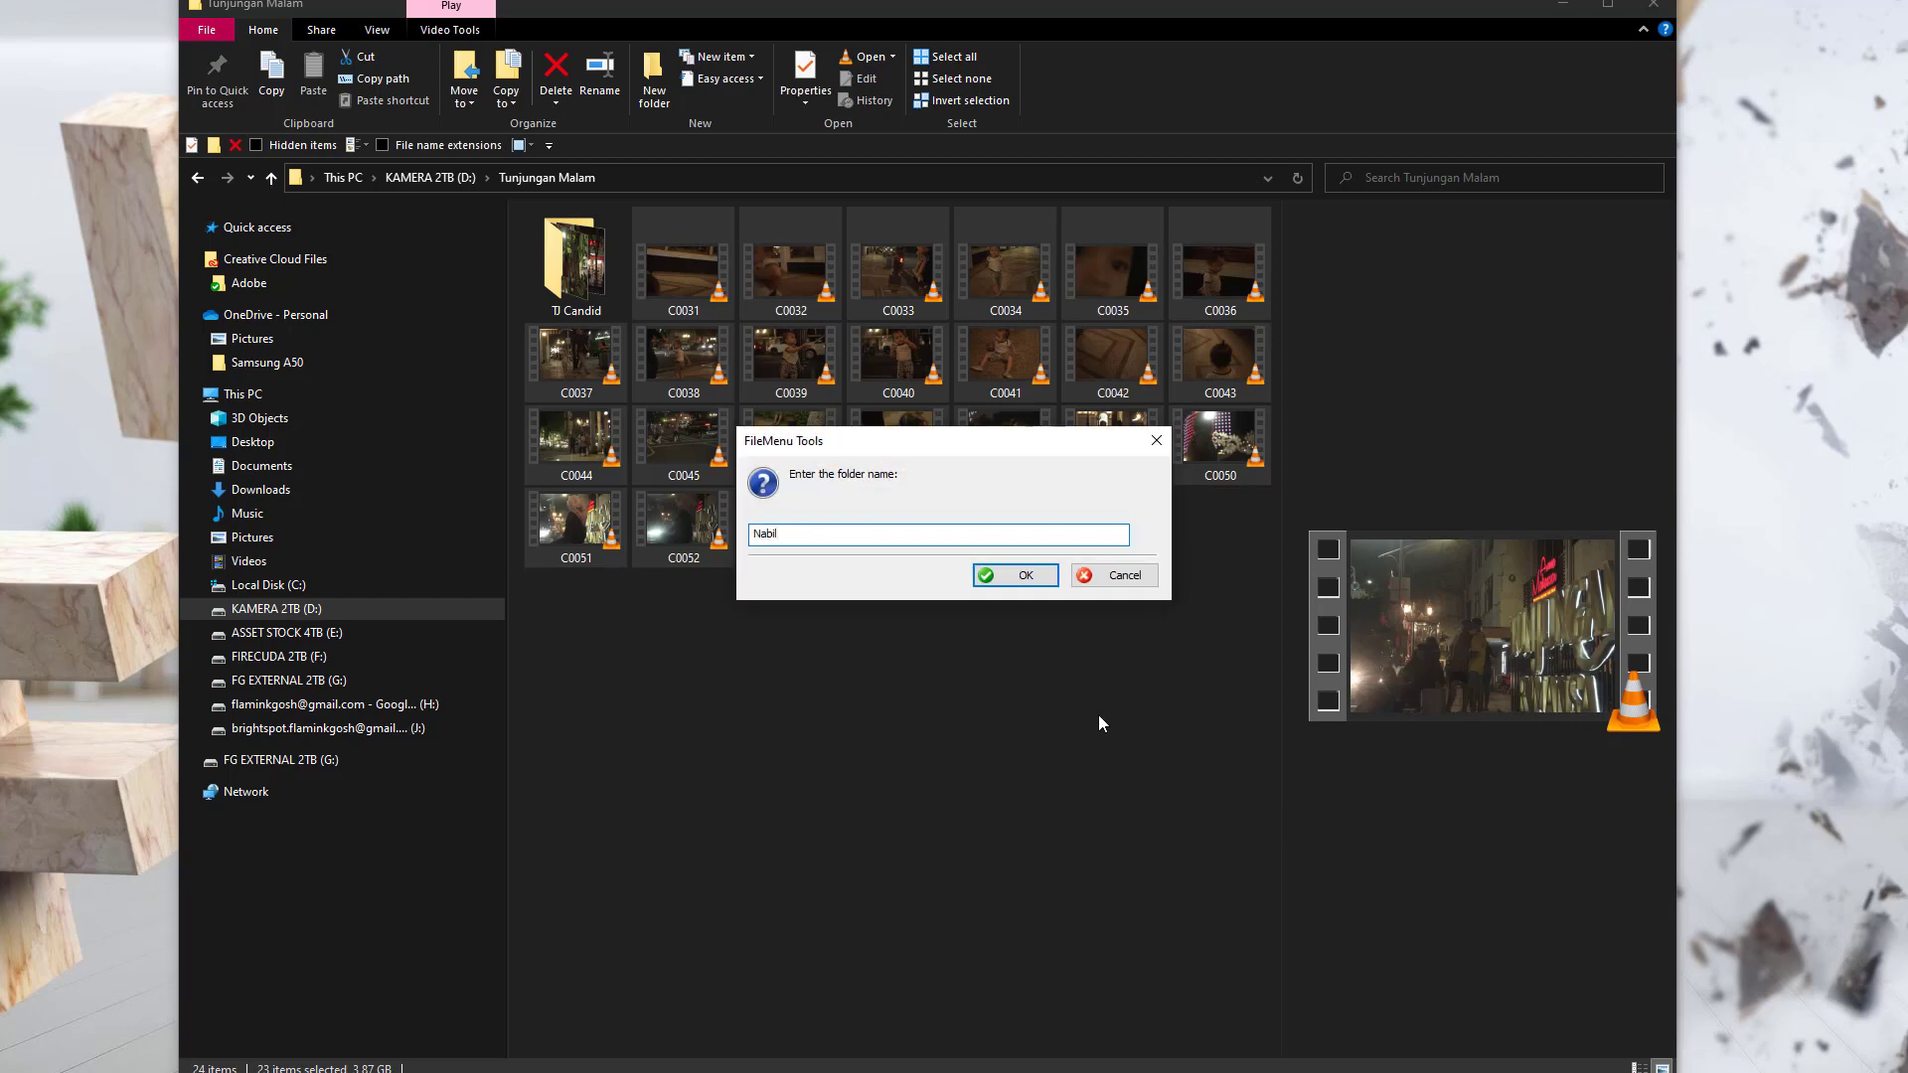
click(1034, 572)
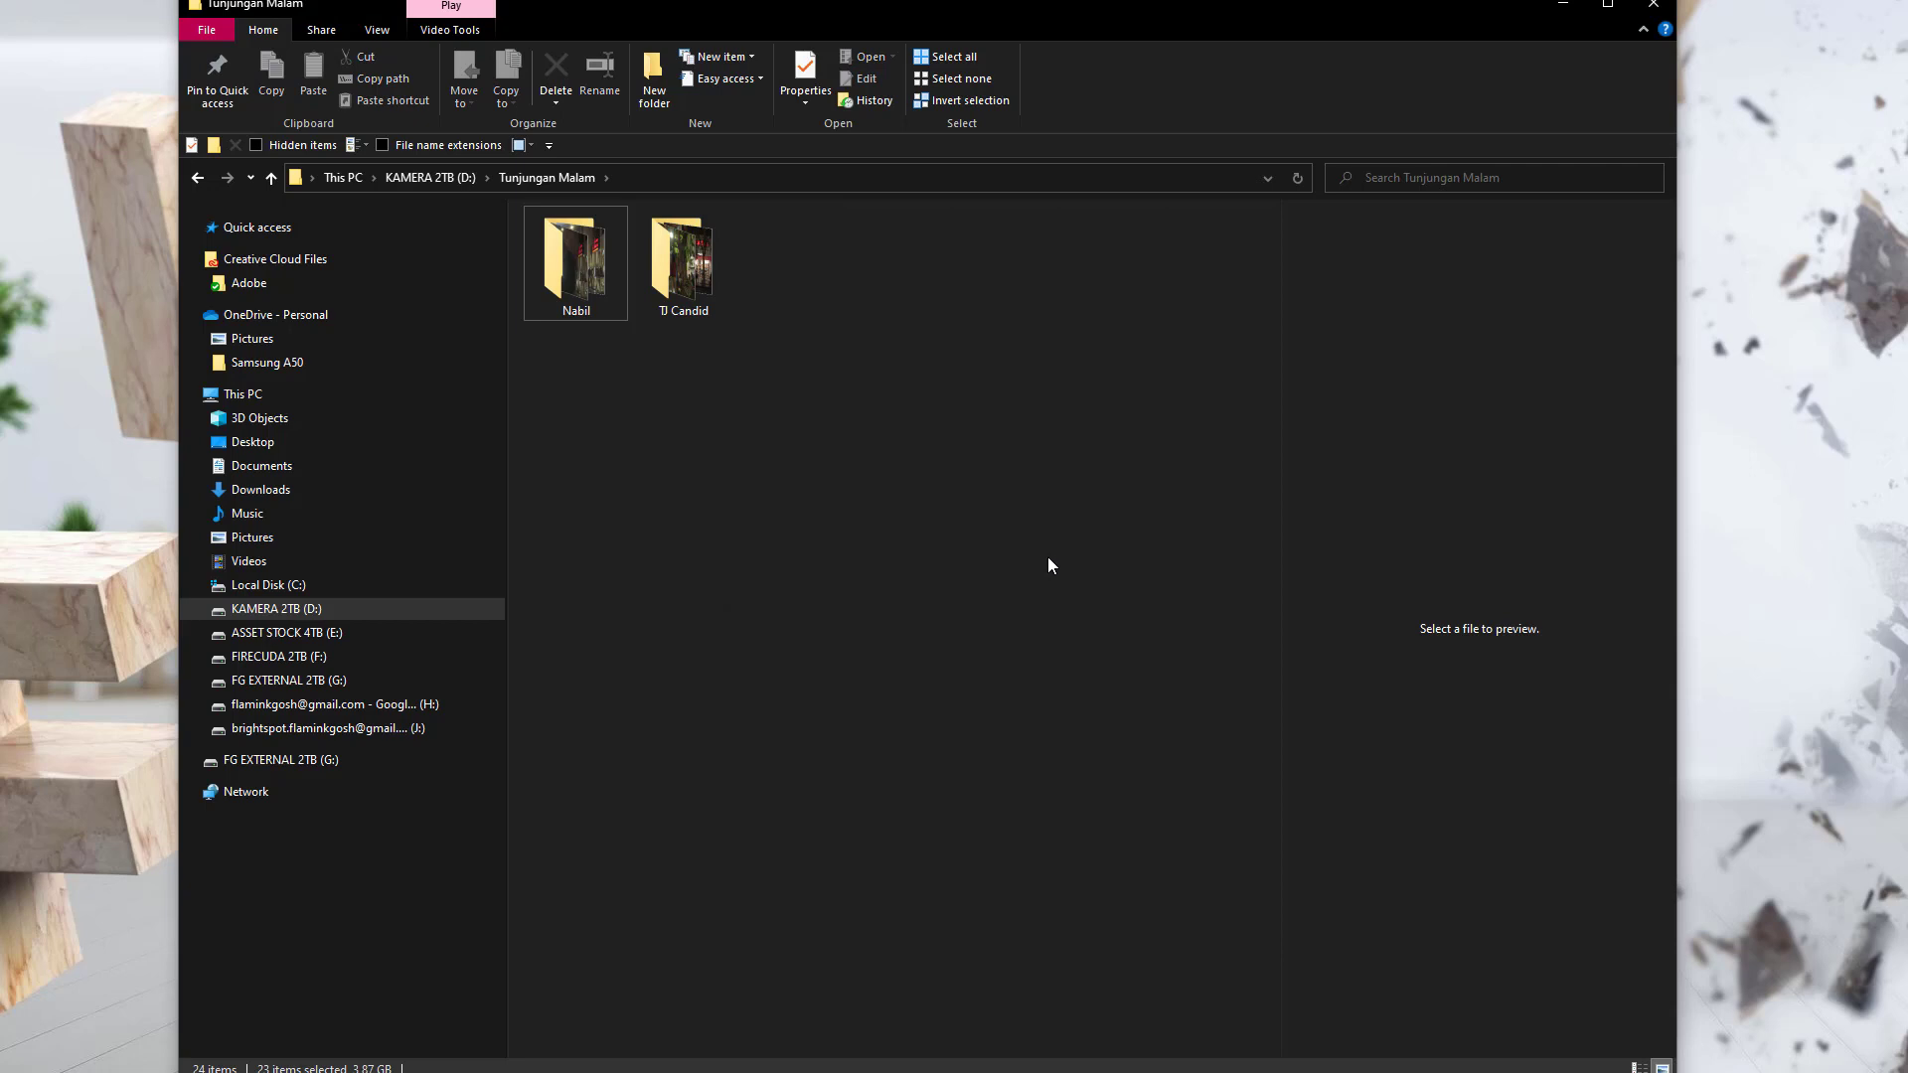
Open the TJ Candid folder inside Tunjungan Malam
click(696, 288)
click(902, 564)
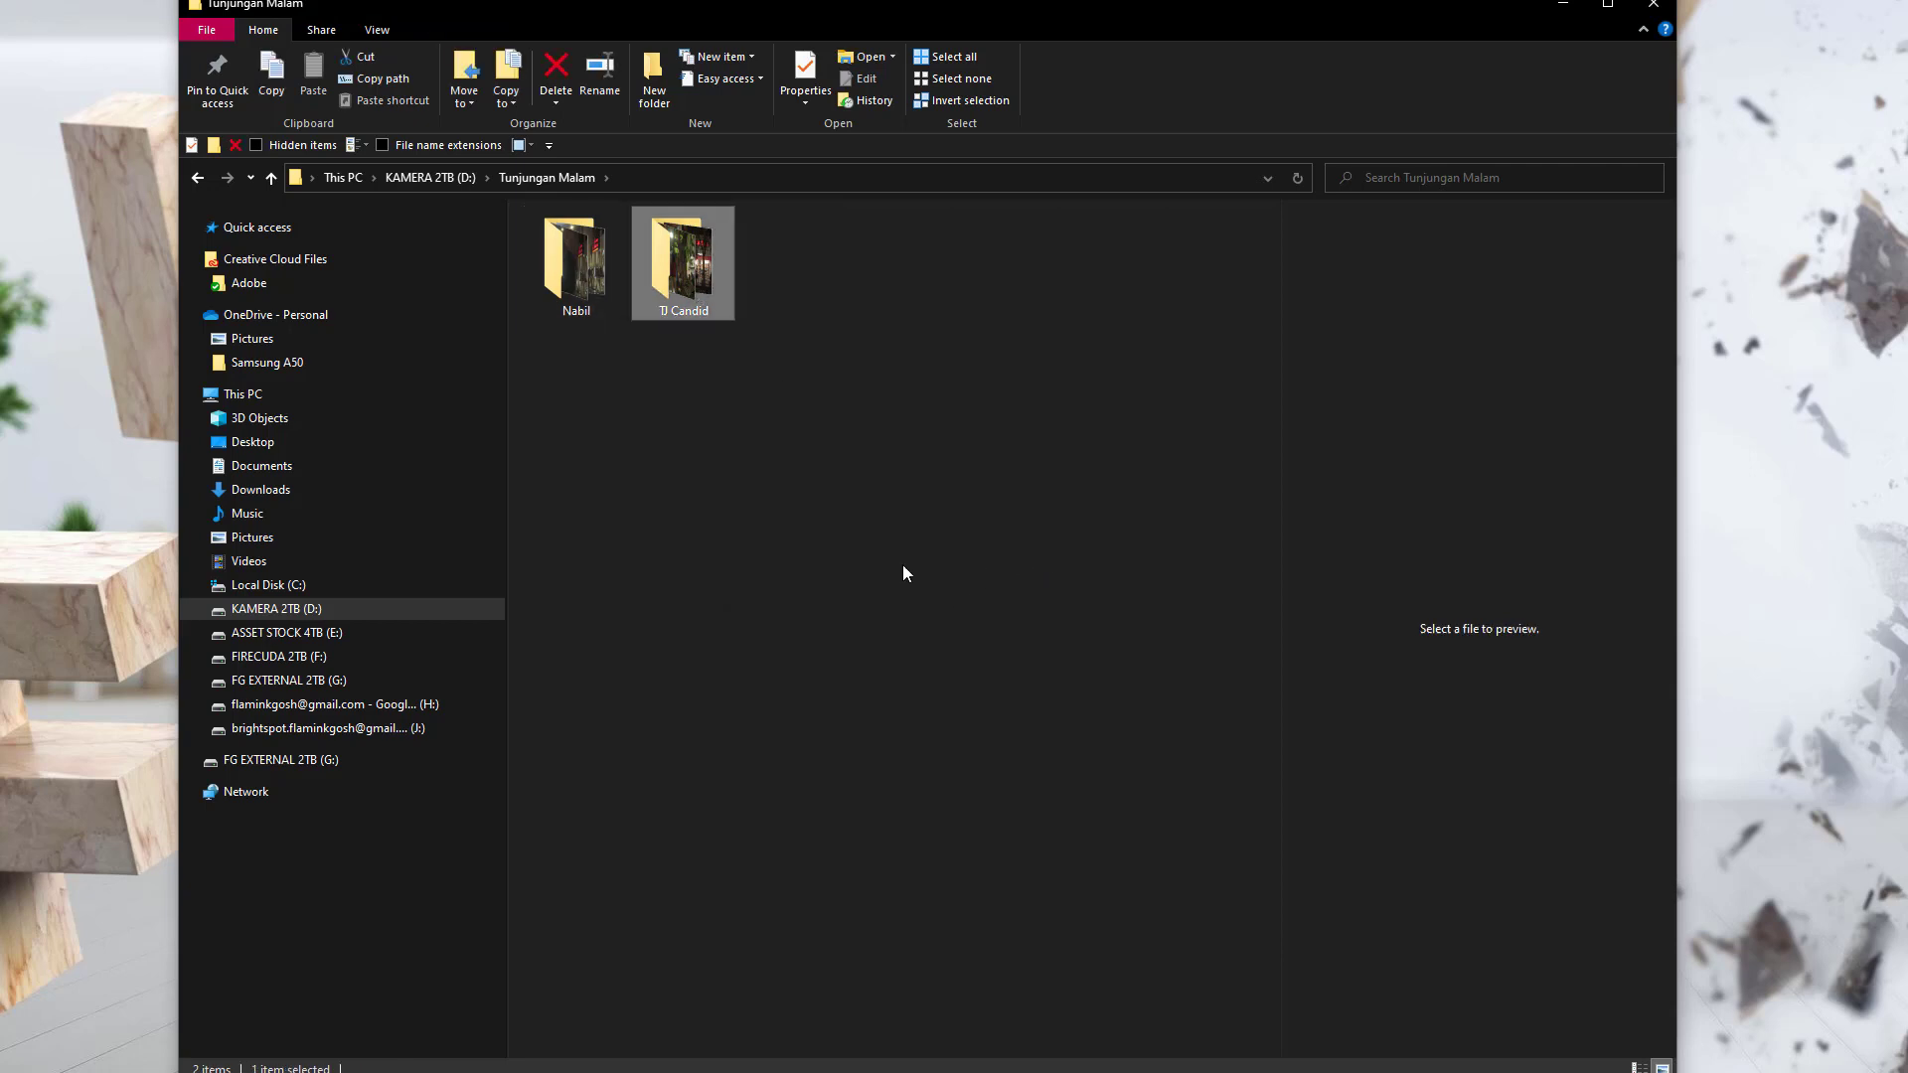
double_click(571, 270)
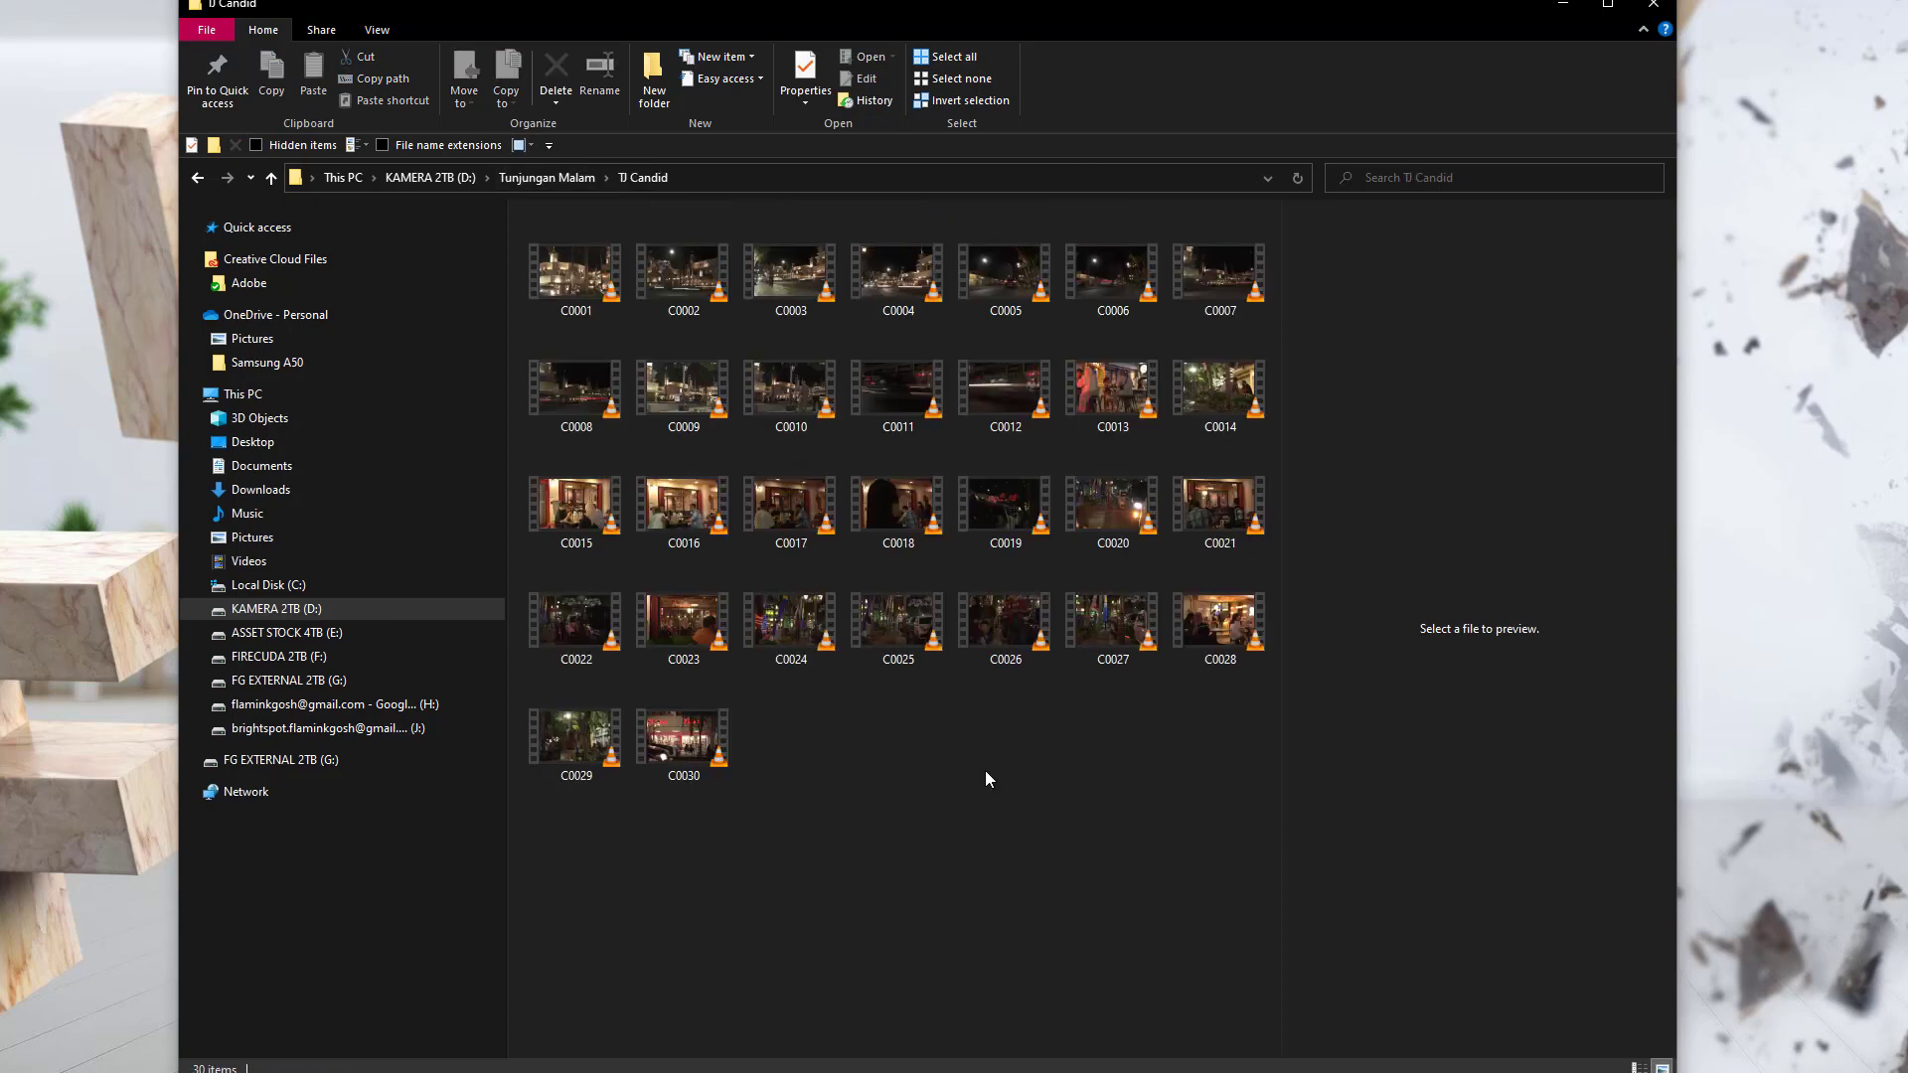
Open both subfolders of Tunjungan Malam in FileMenu Tools' Advanced Renamer, recursing into them to rename only the files
click(543, 182)
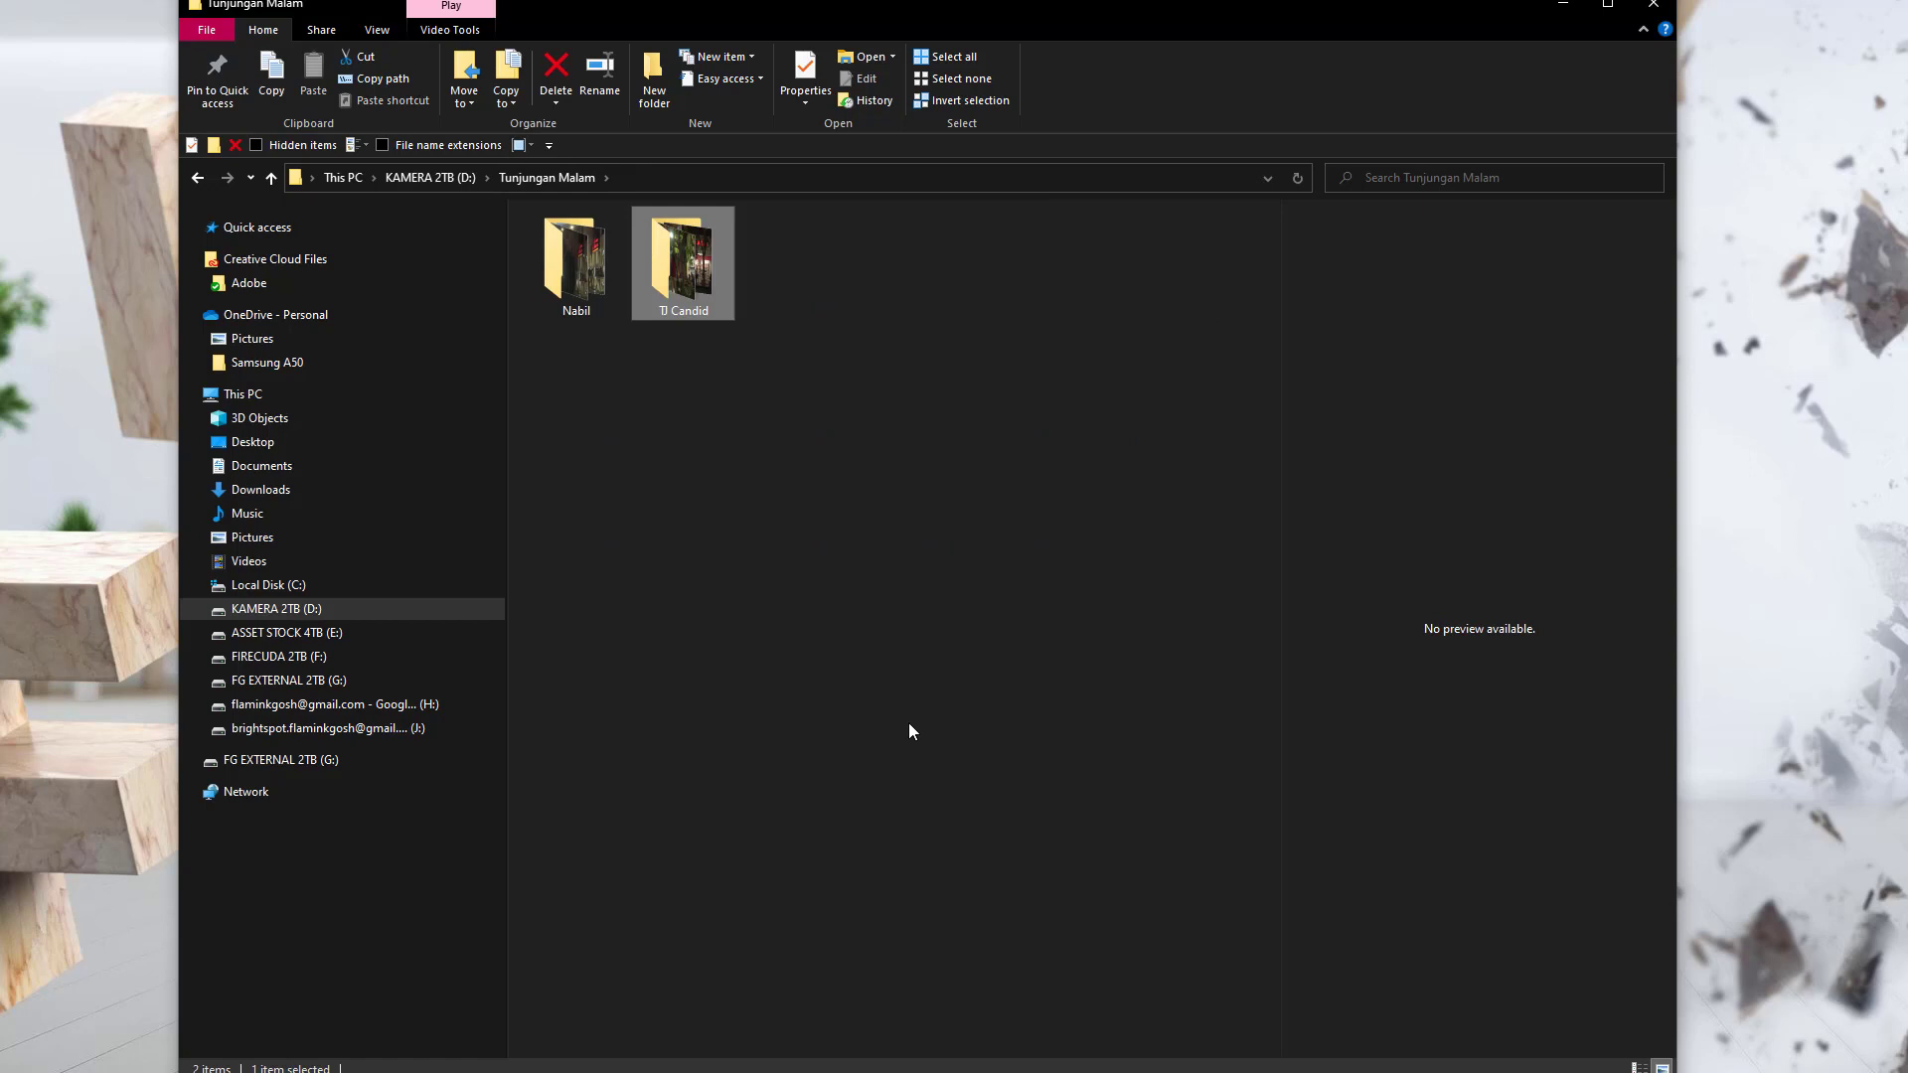
click(969, 706)
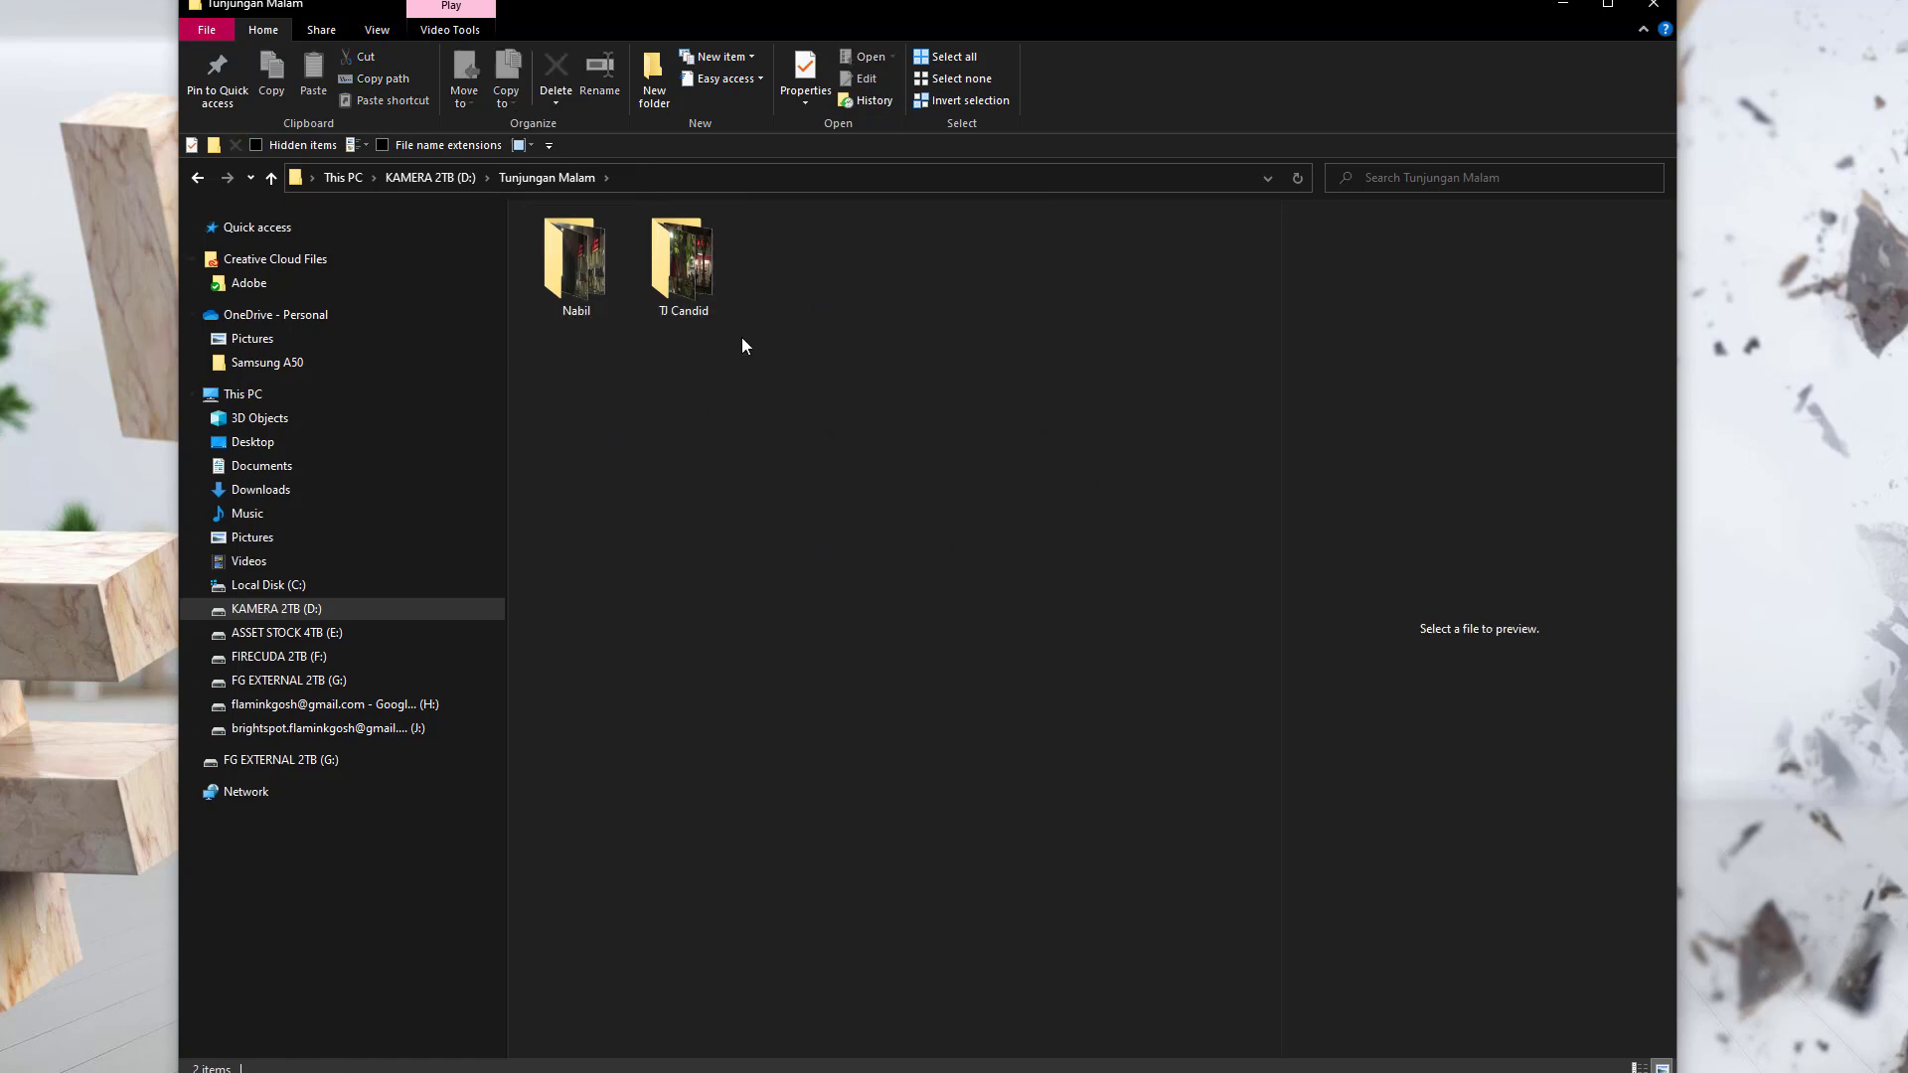
drag(832, 421, 551, 233)
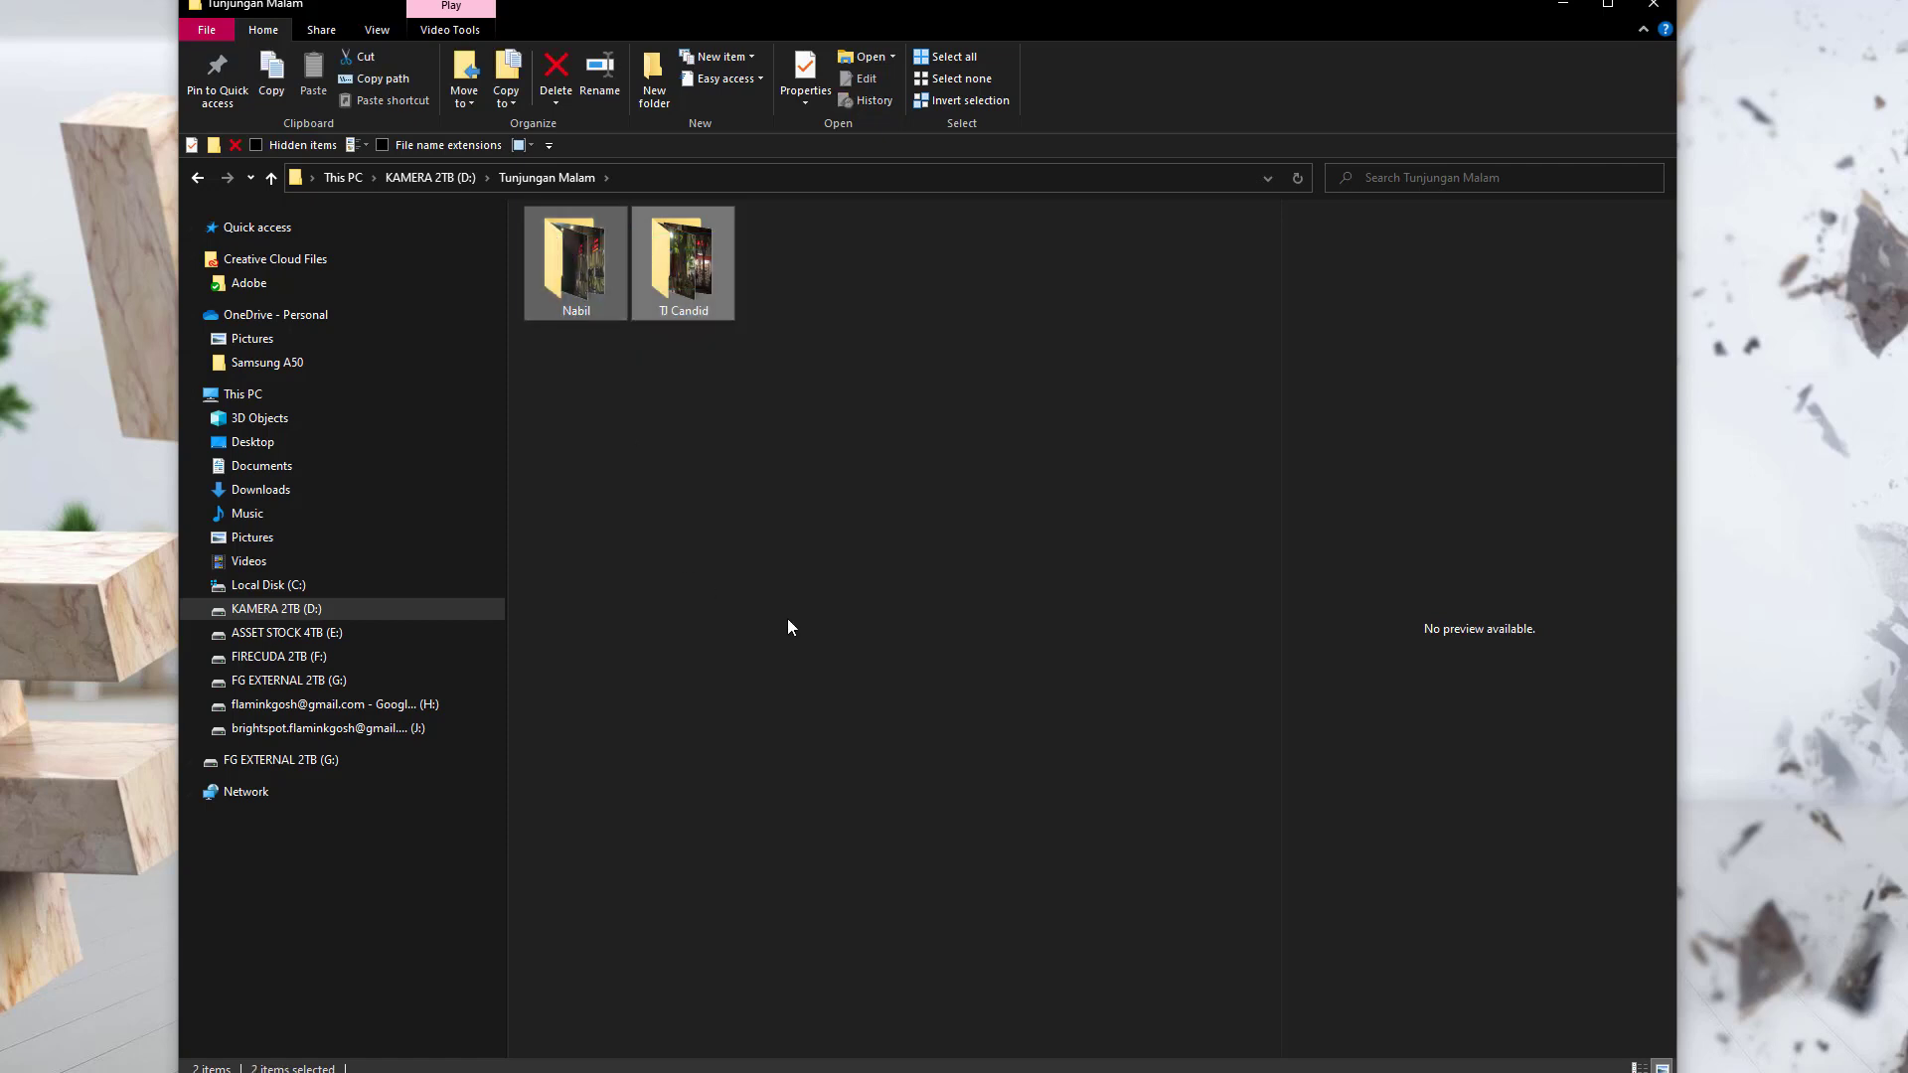
drag(1058, 656, 549, 256)
right_click(554, 267)
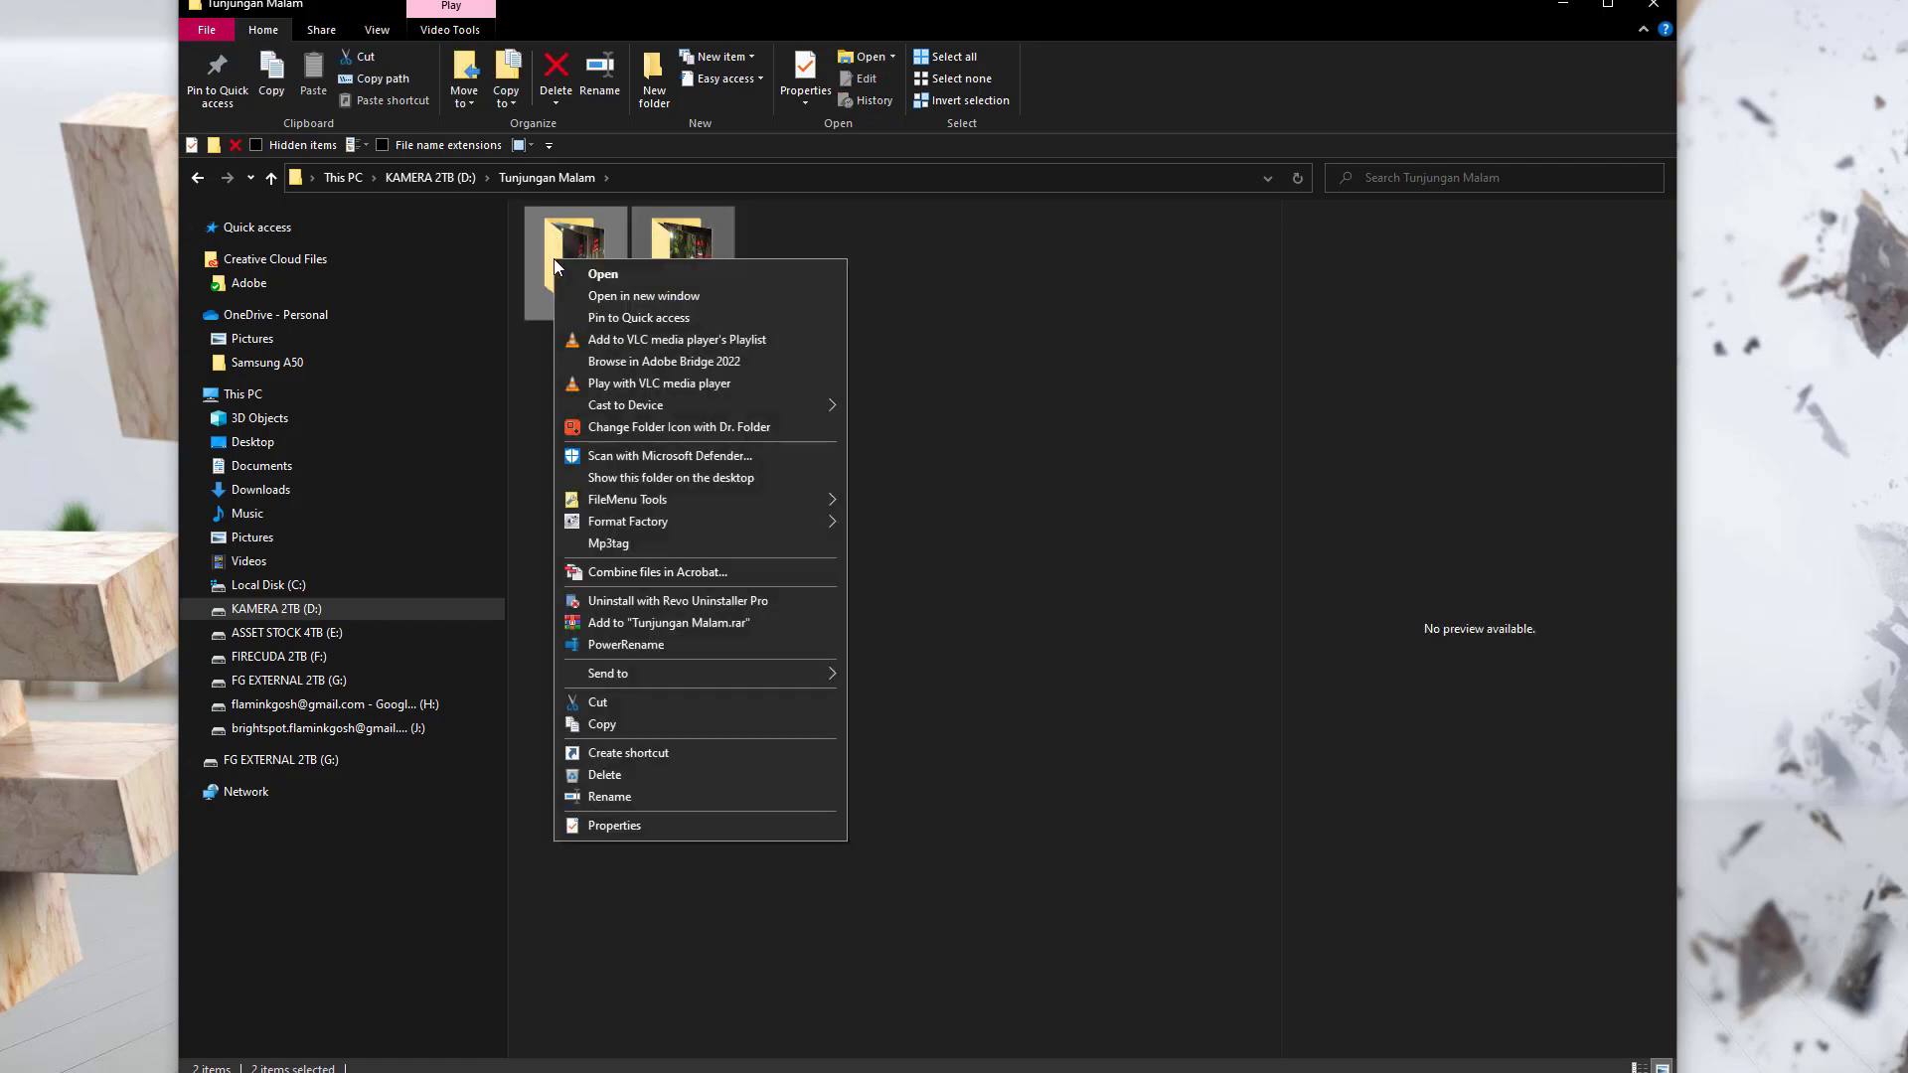
mouse_move(754, 505)
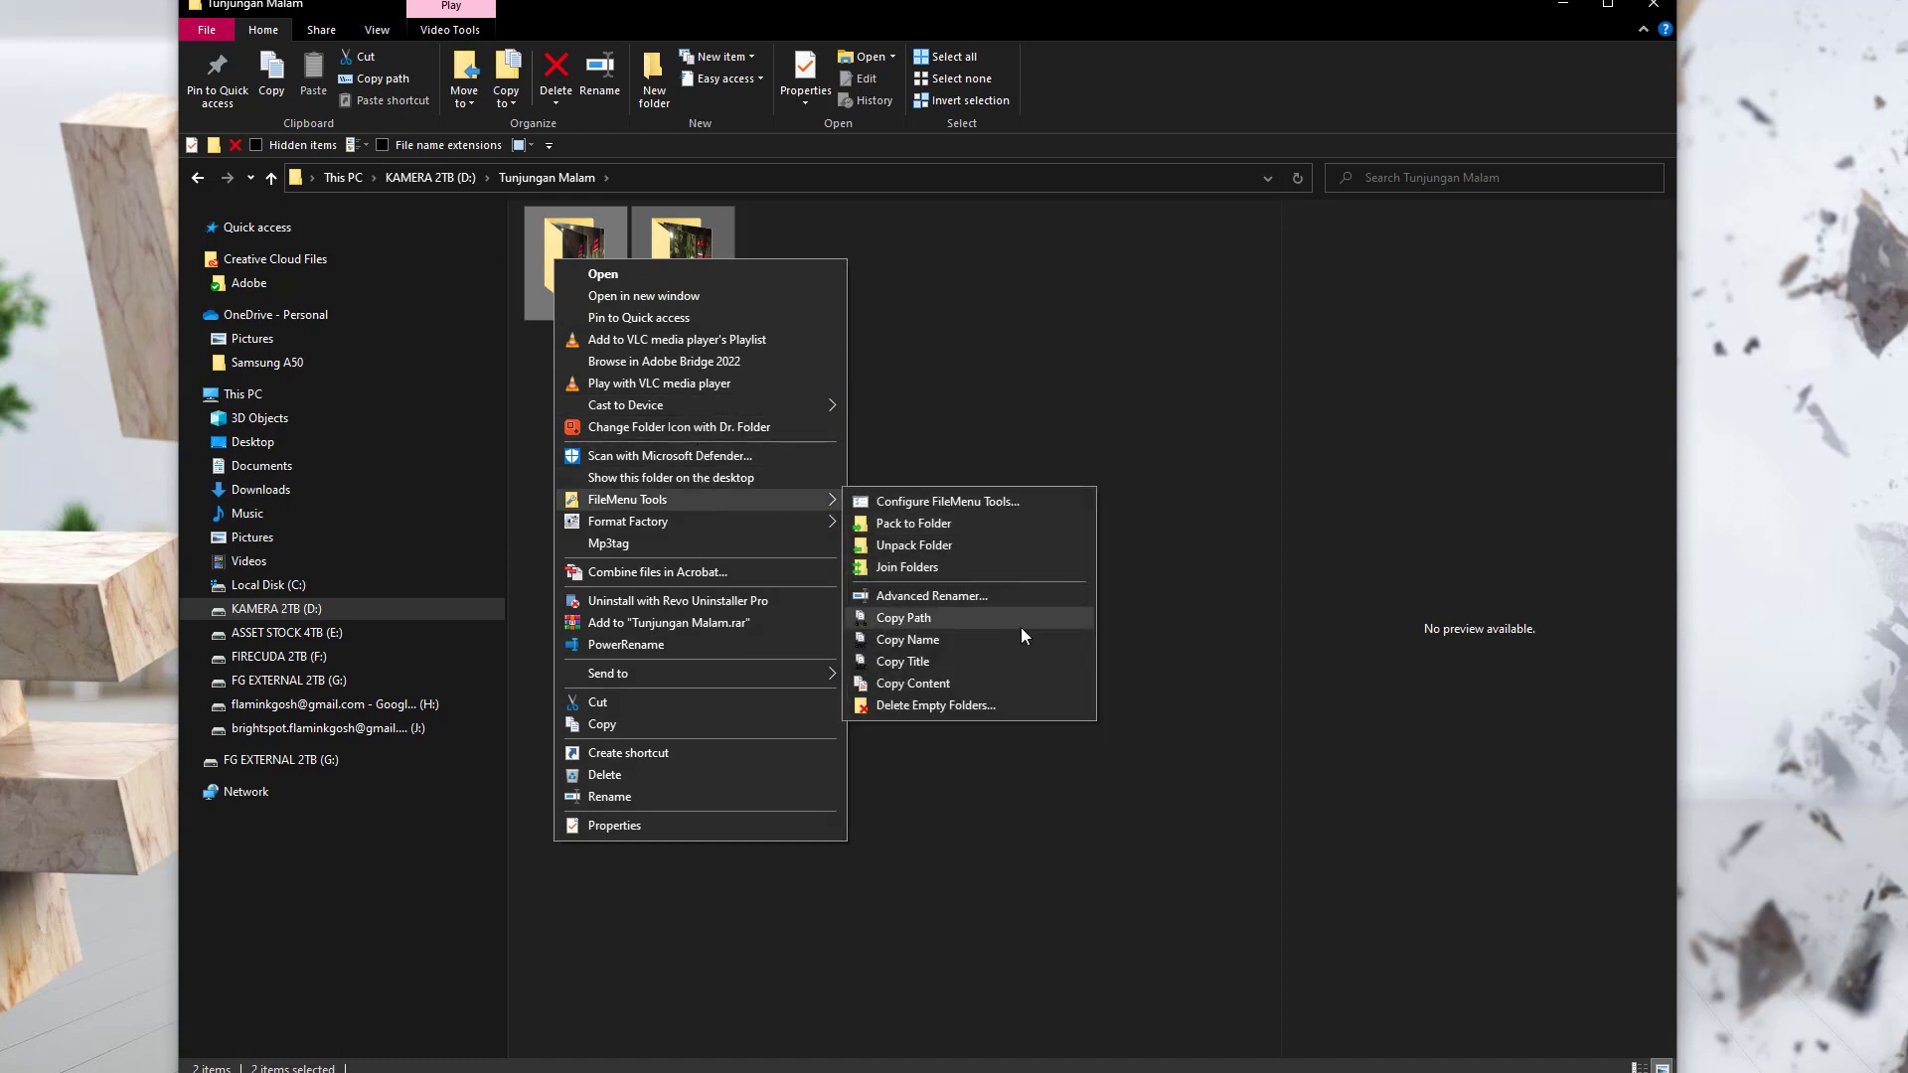
click(1040, 602)
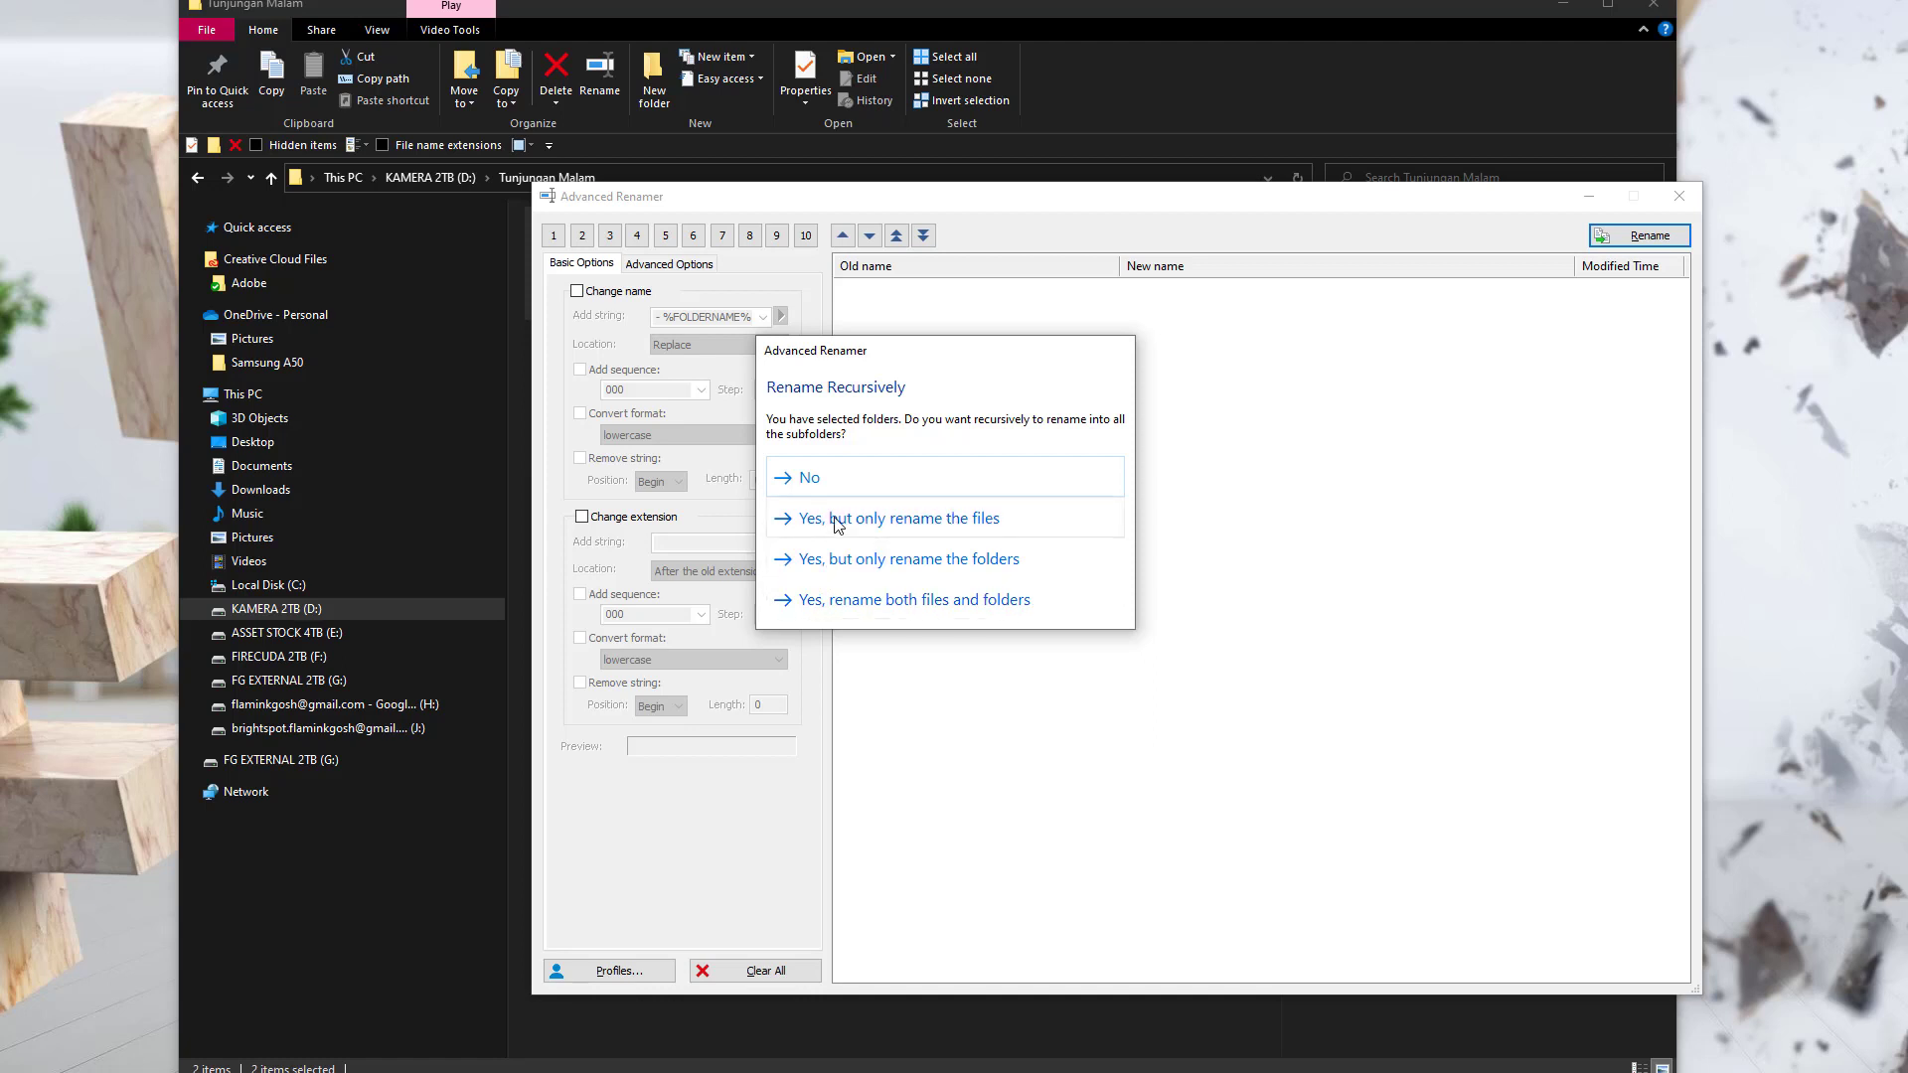
click(982, 519)
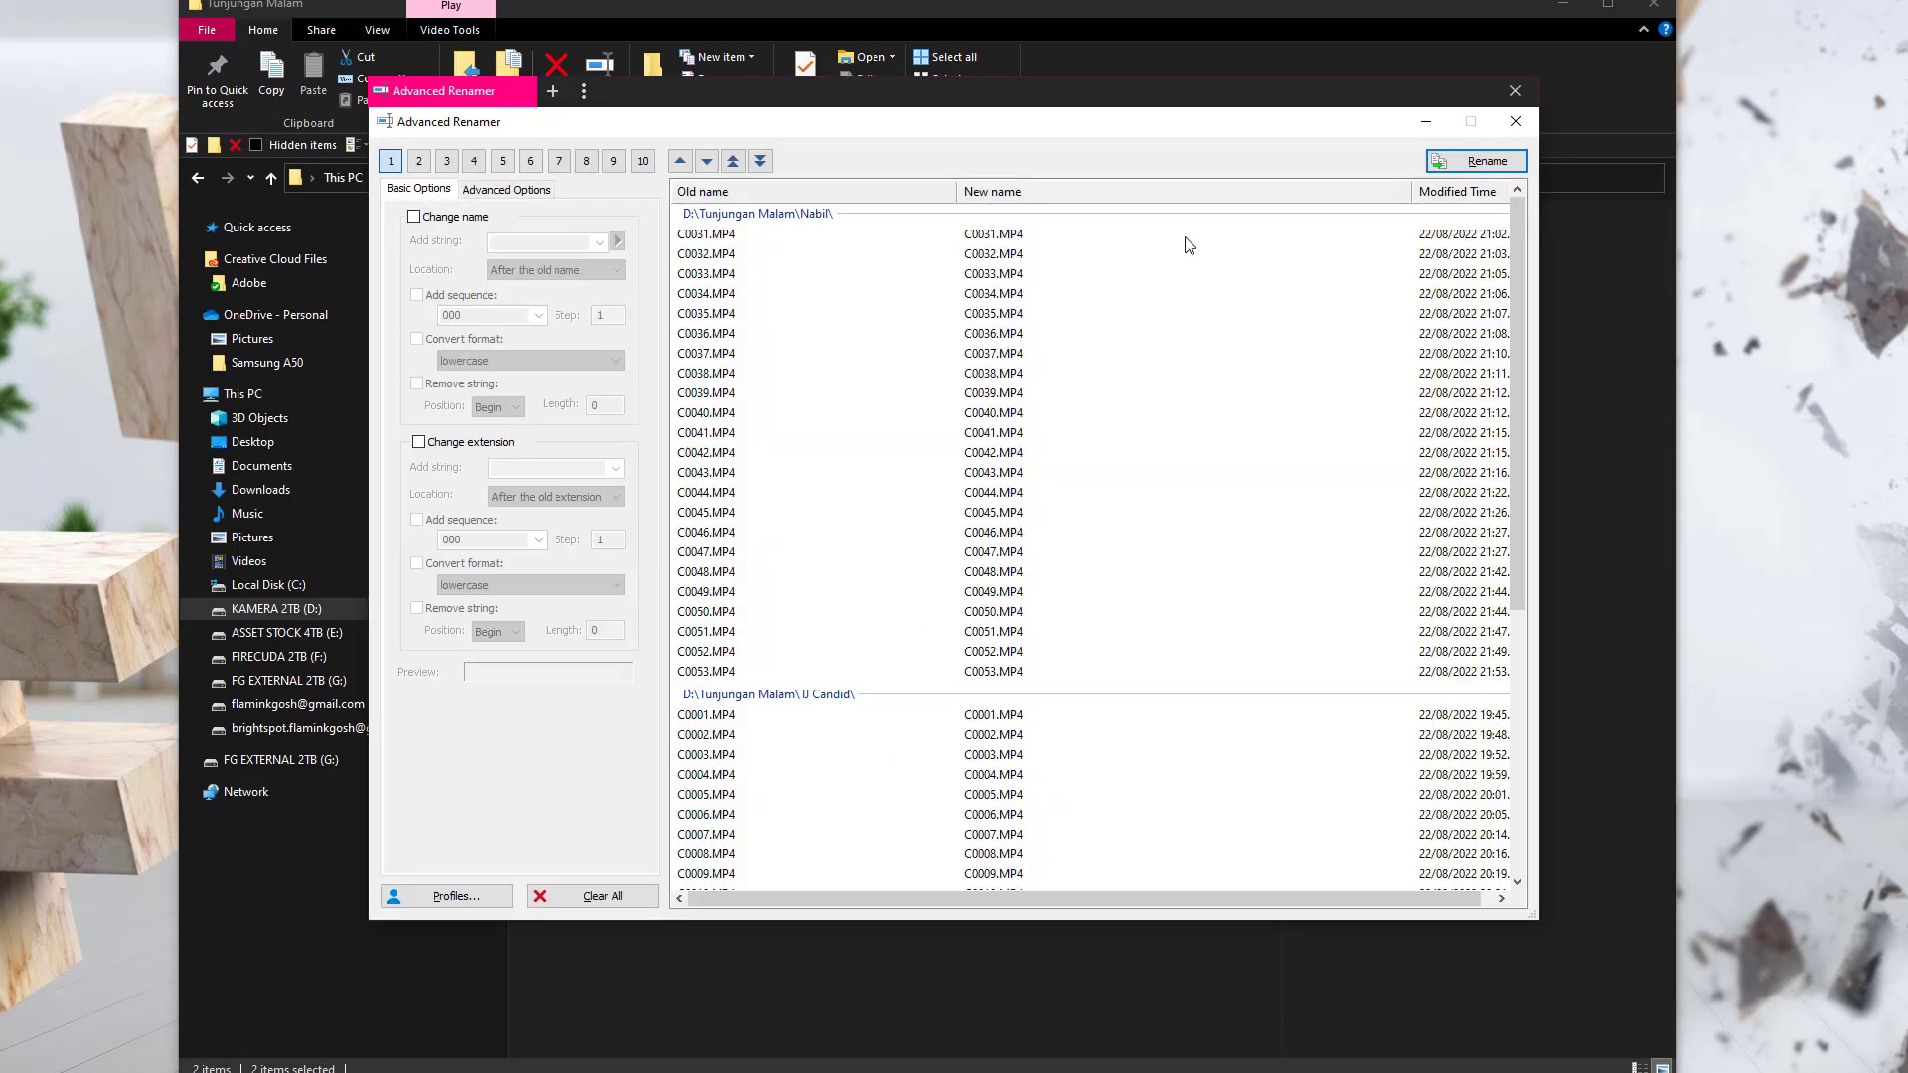
Load the saved ADD FOLDER profile to append the folder name after each clip's old name
drag(791, 103, 1210, 77)
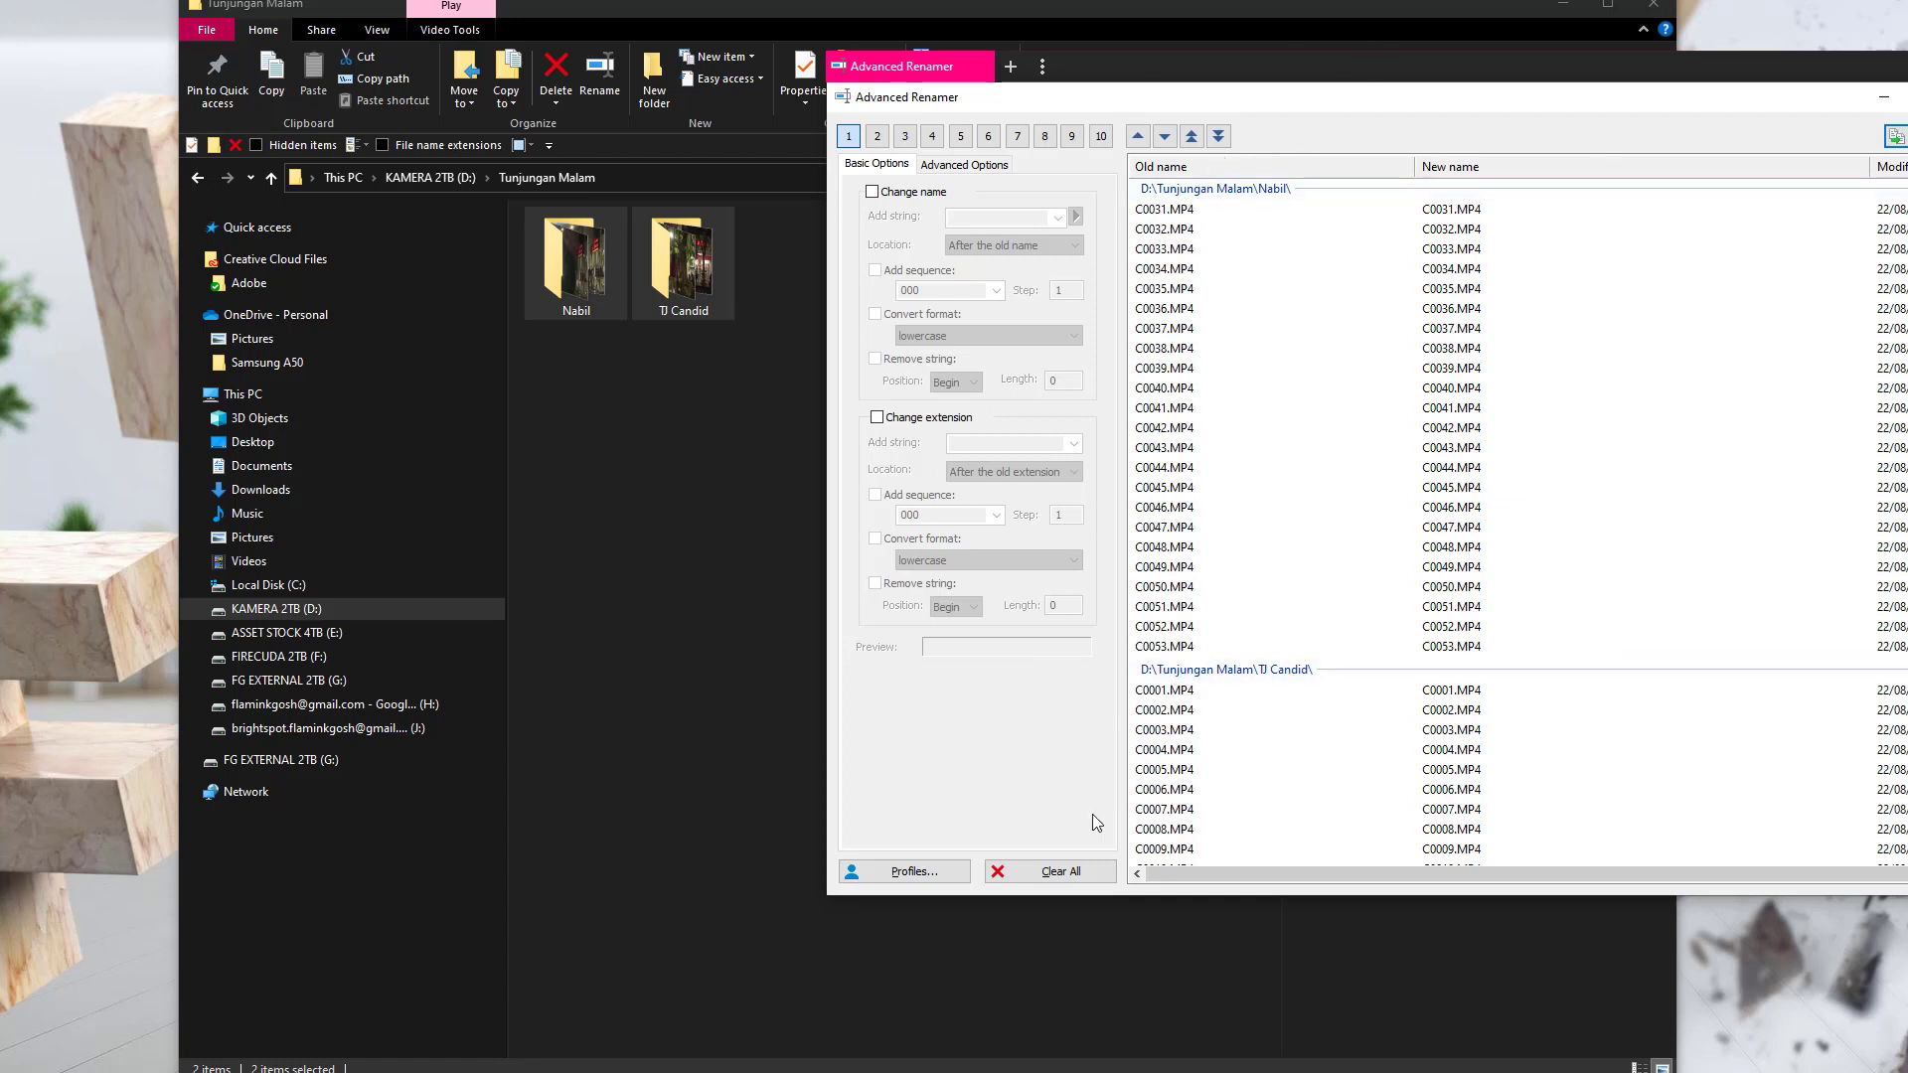
click(906, 872)
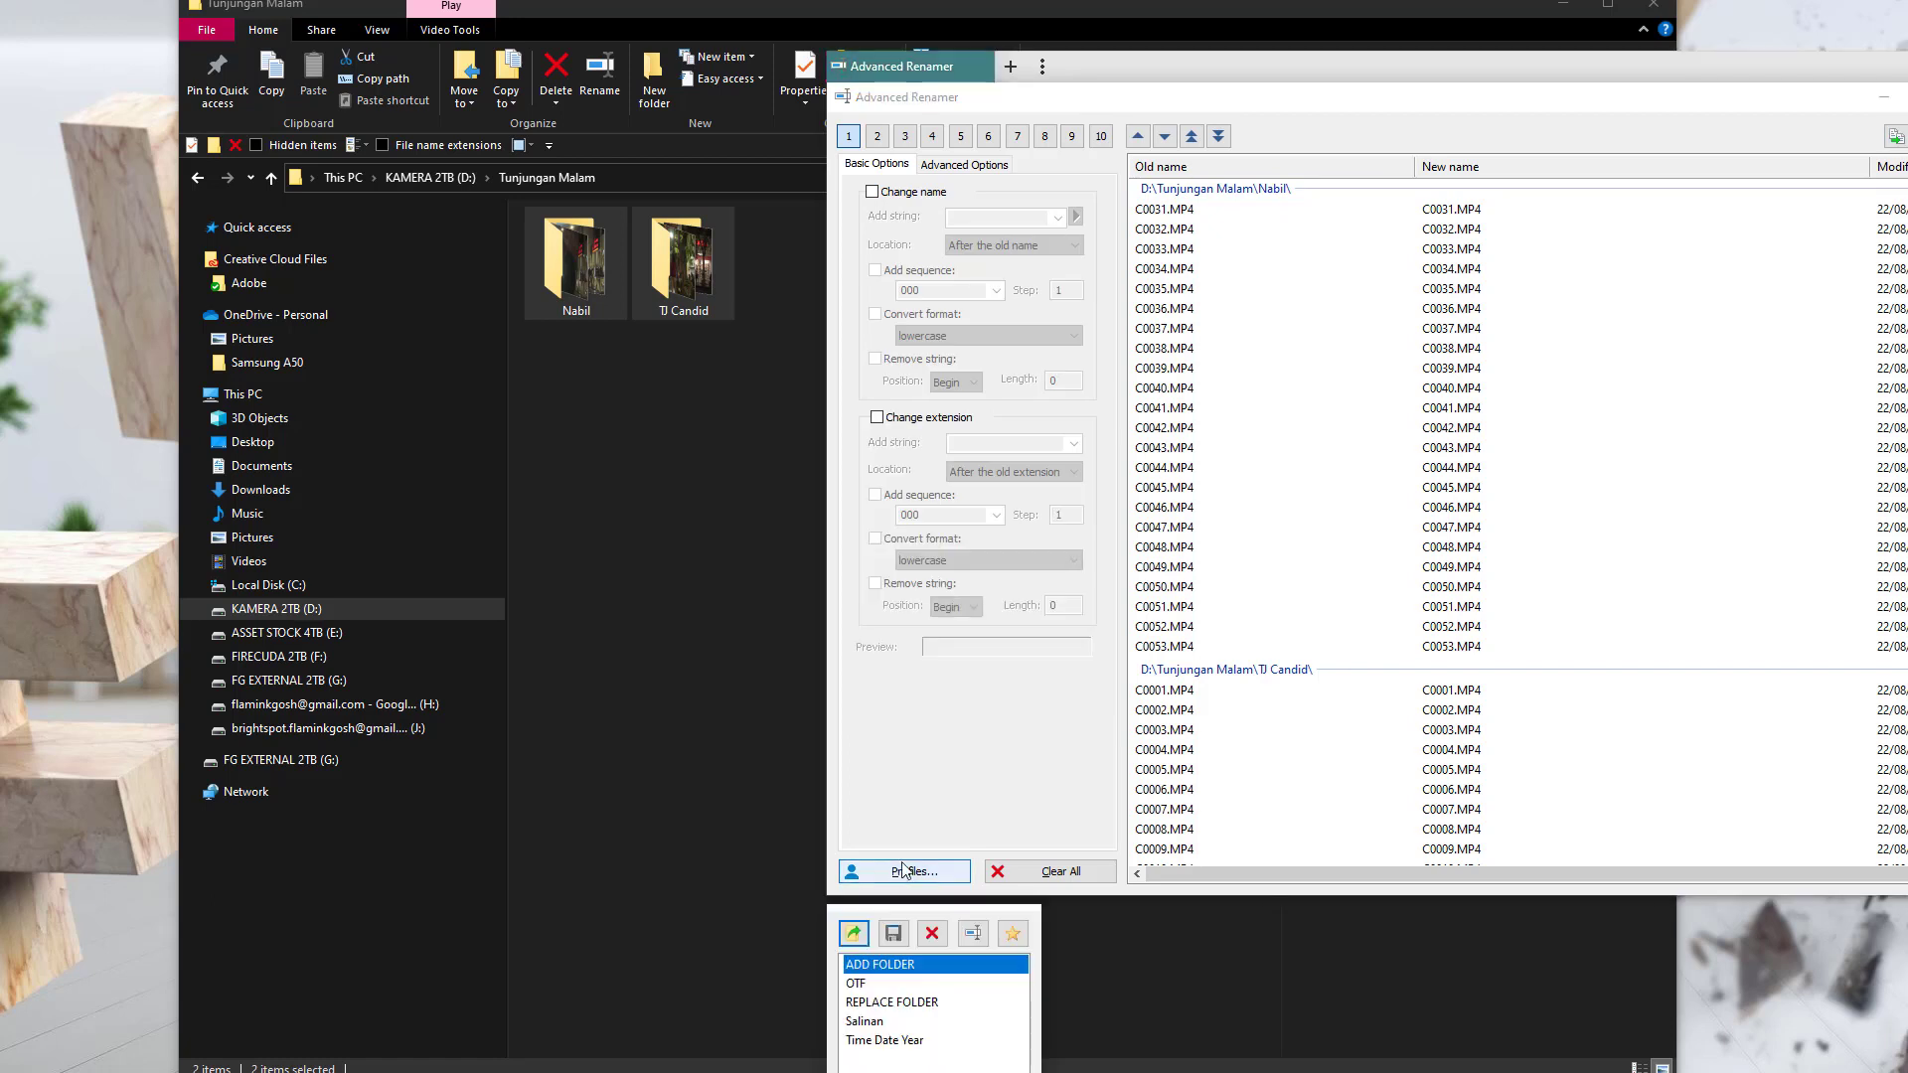
click(852, 937)
click(854, 935)
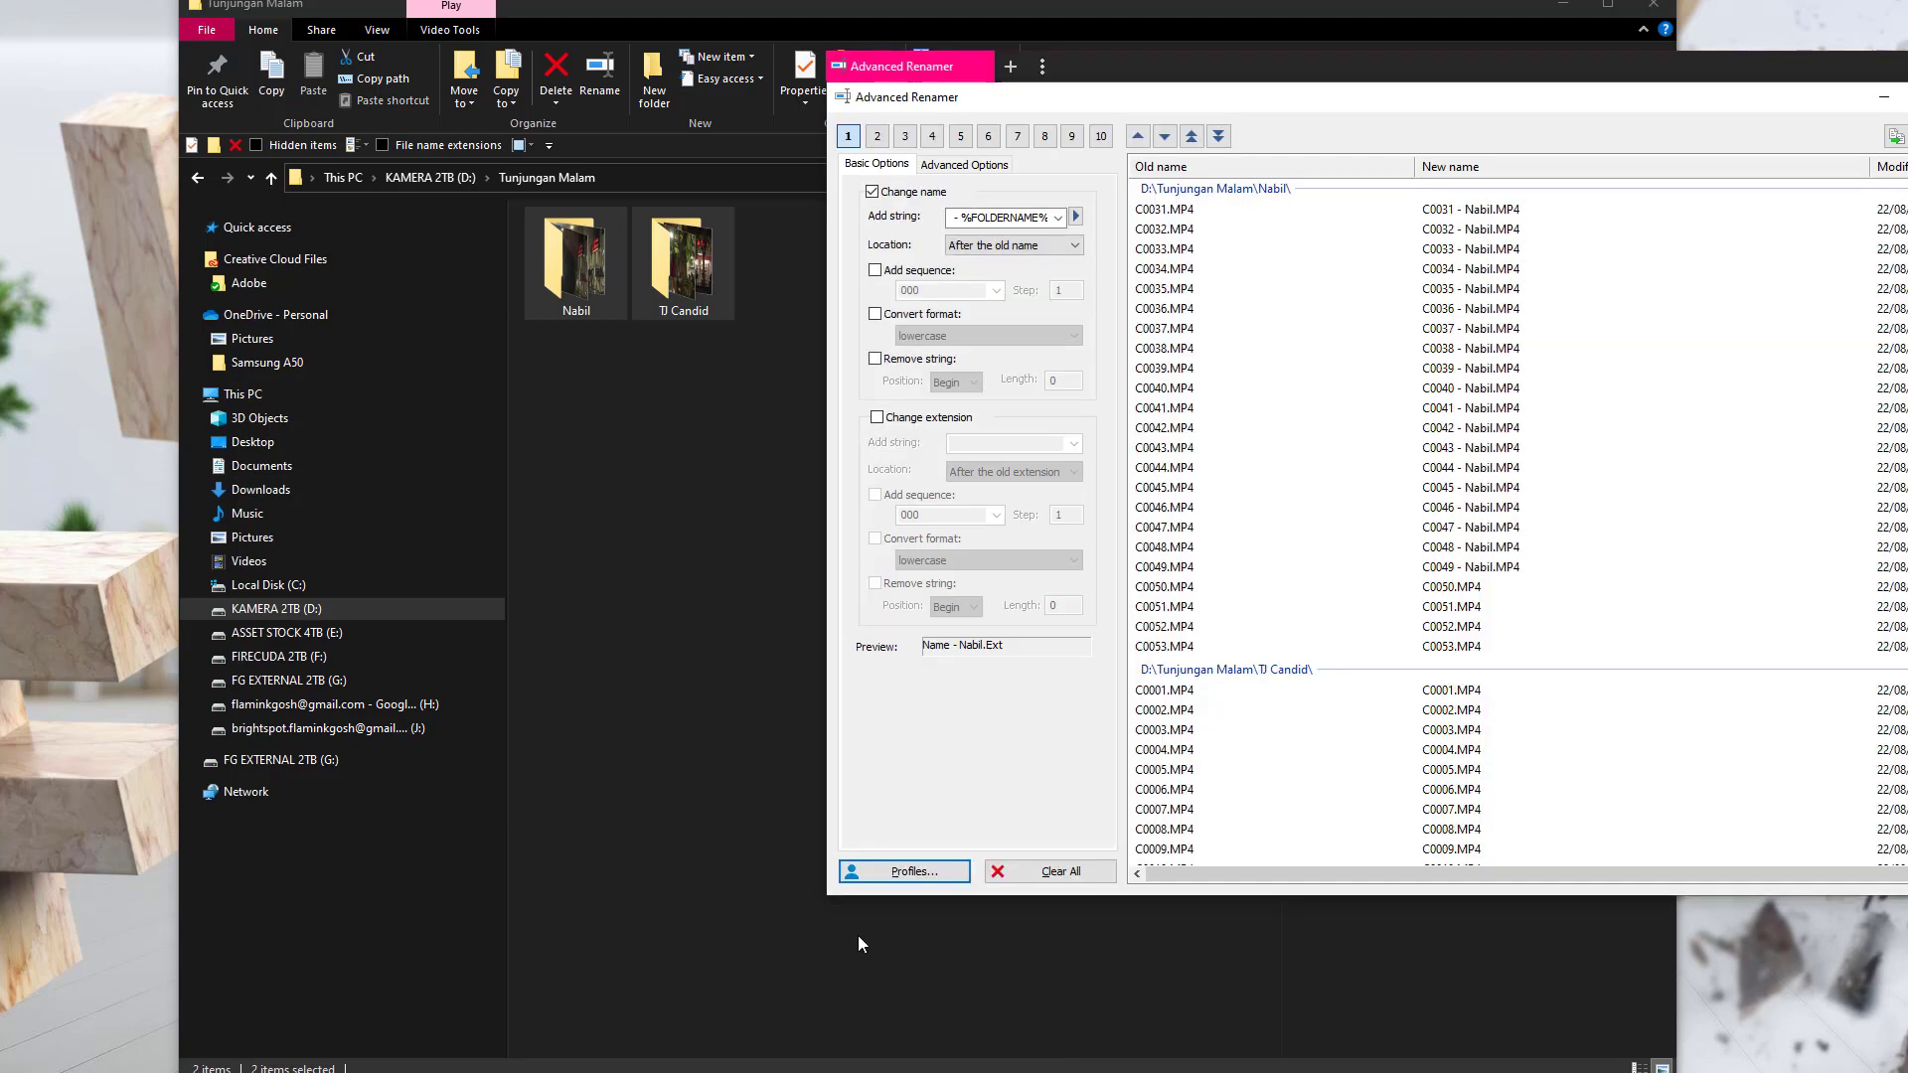
Review the proposed new names for the clips of both folders and compare them with the current names in TJ Candid
scroll(1519, 546, down, 3)
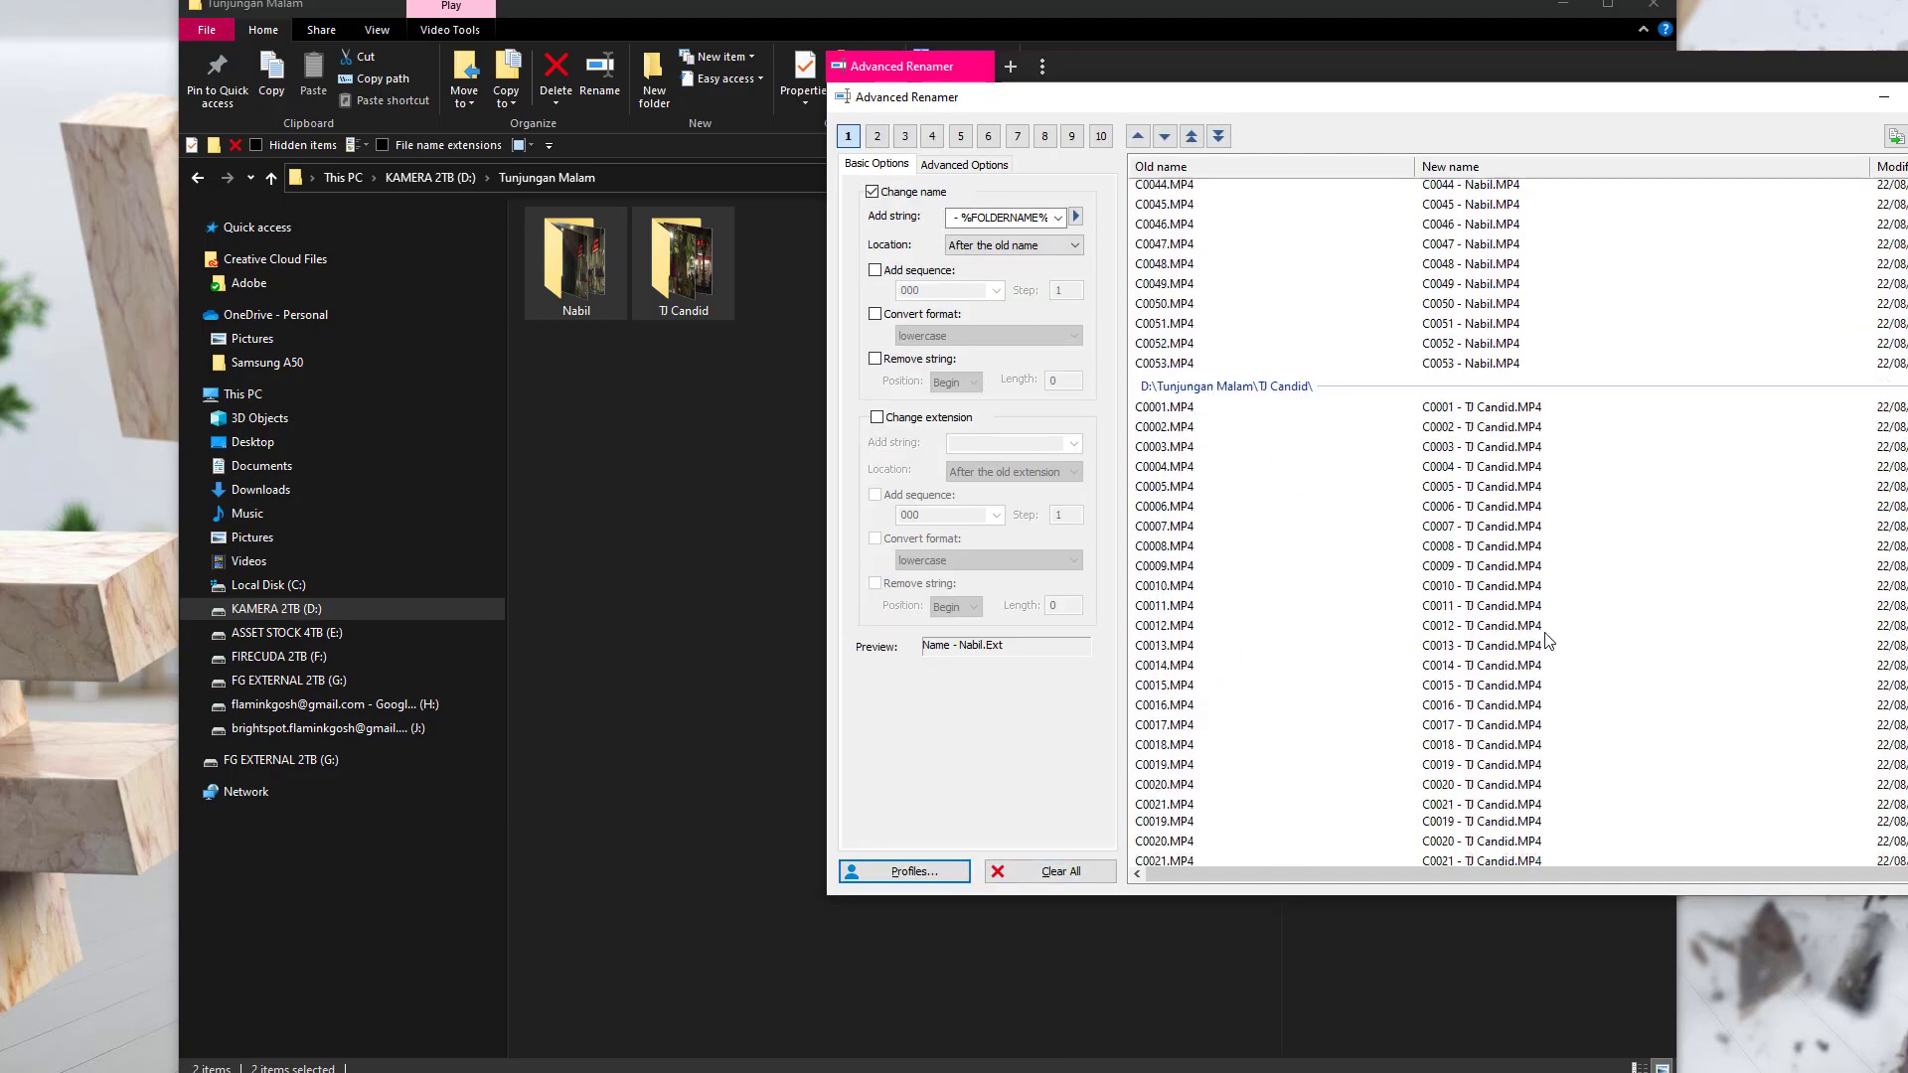
scroll(1534, 752, down, 5)
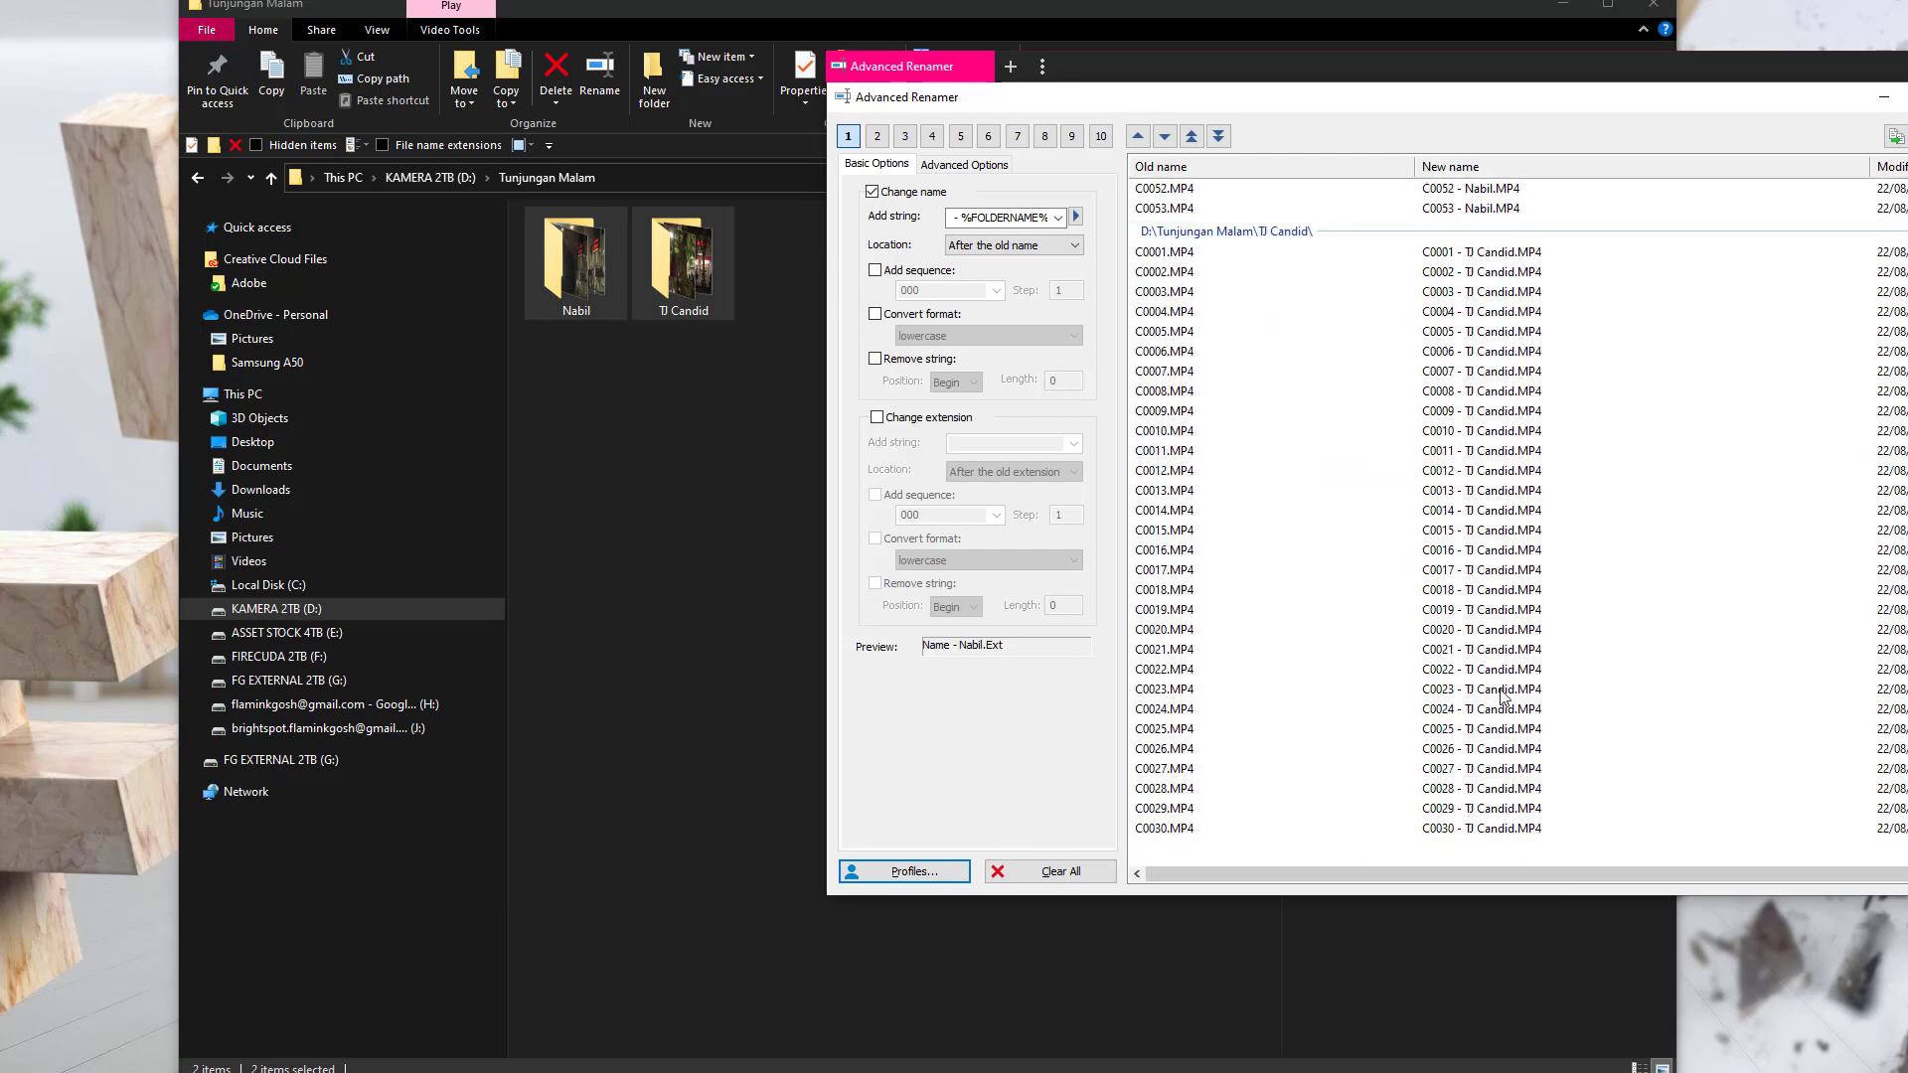
scroll(1442, 447, up, 5)
drag(1136, 81, 1250, 94)
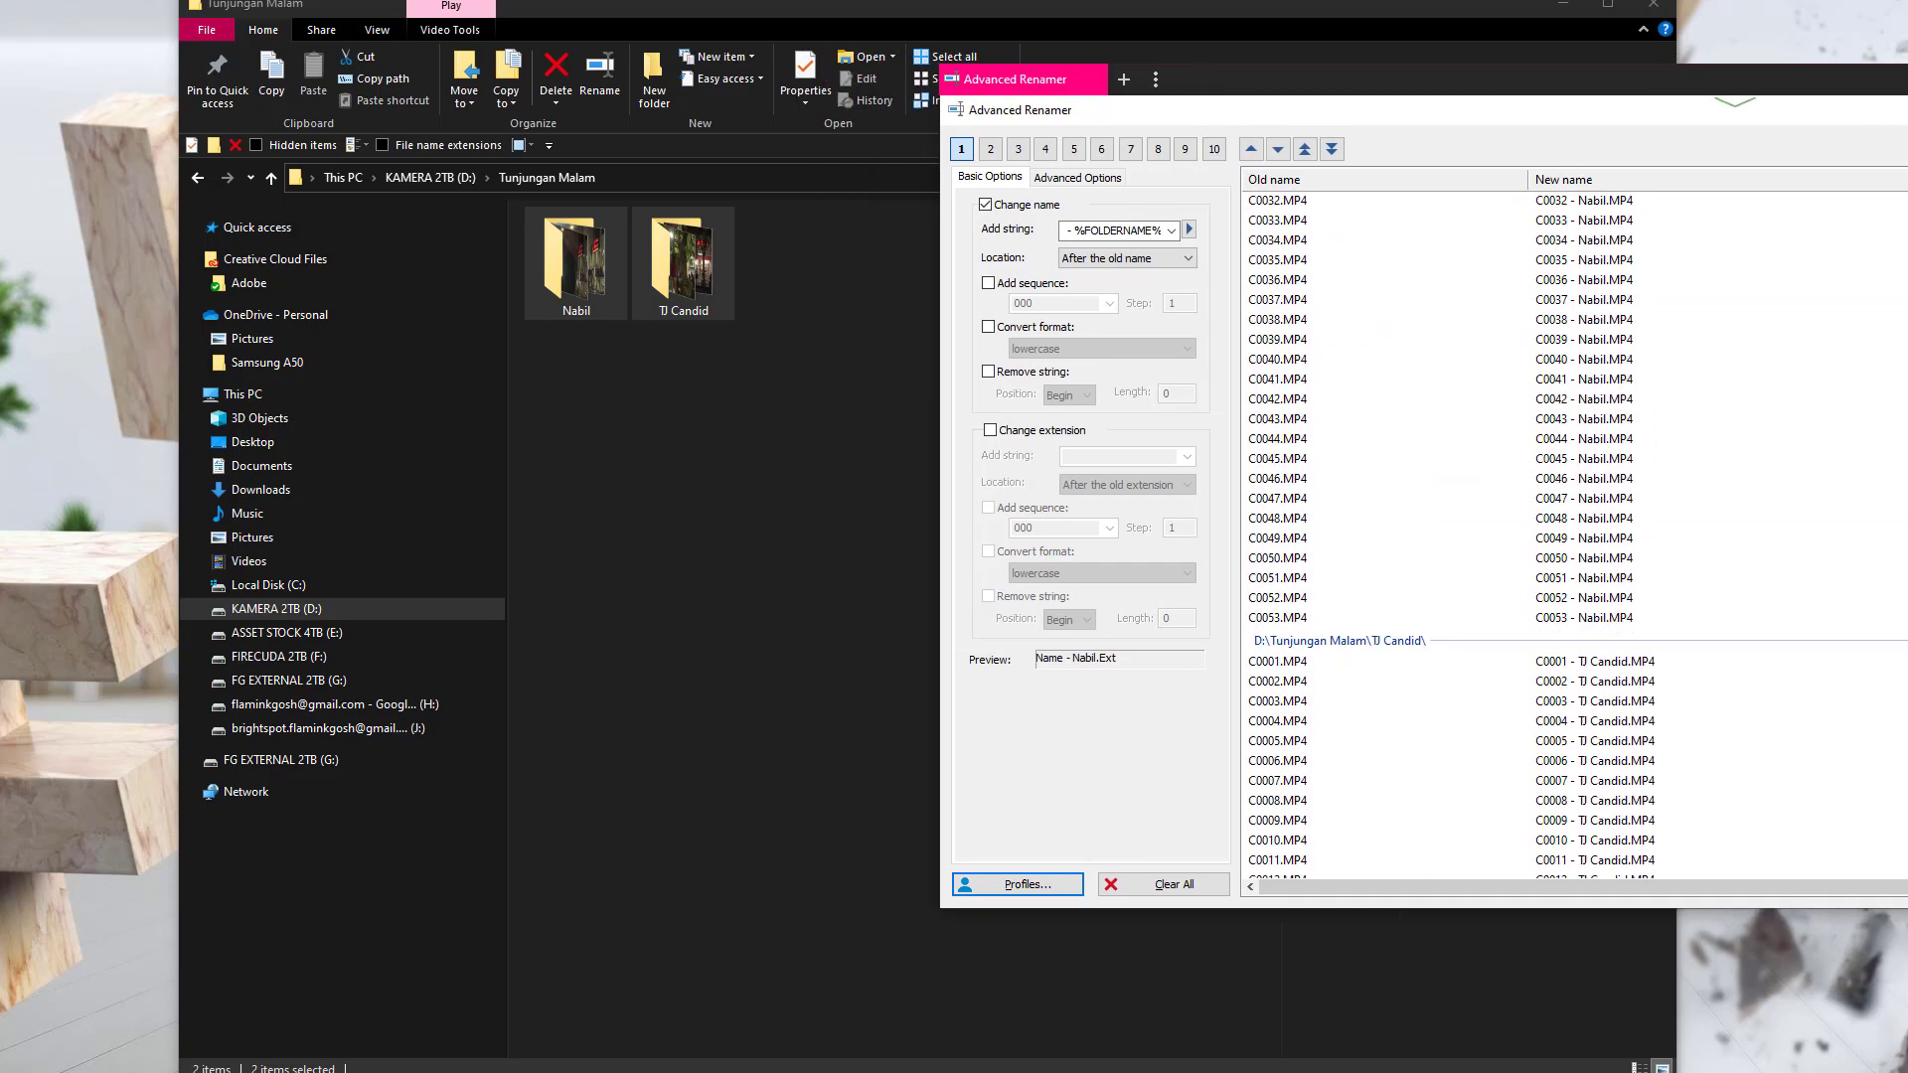
click(579, 503)
click(683, 264)
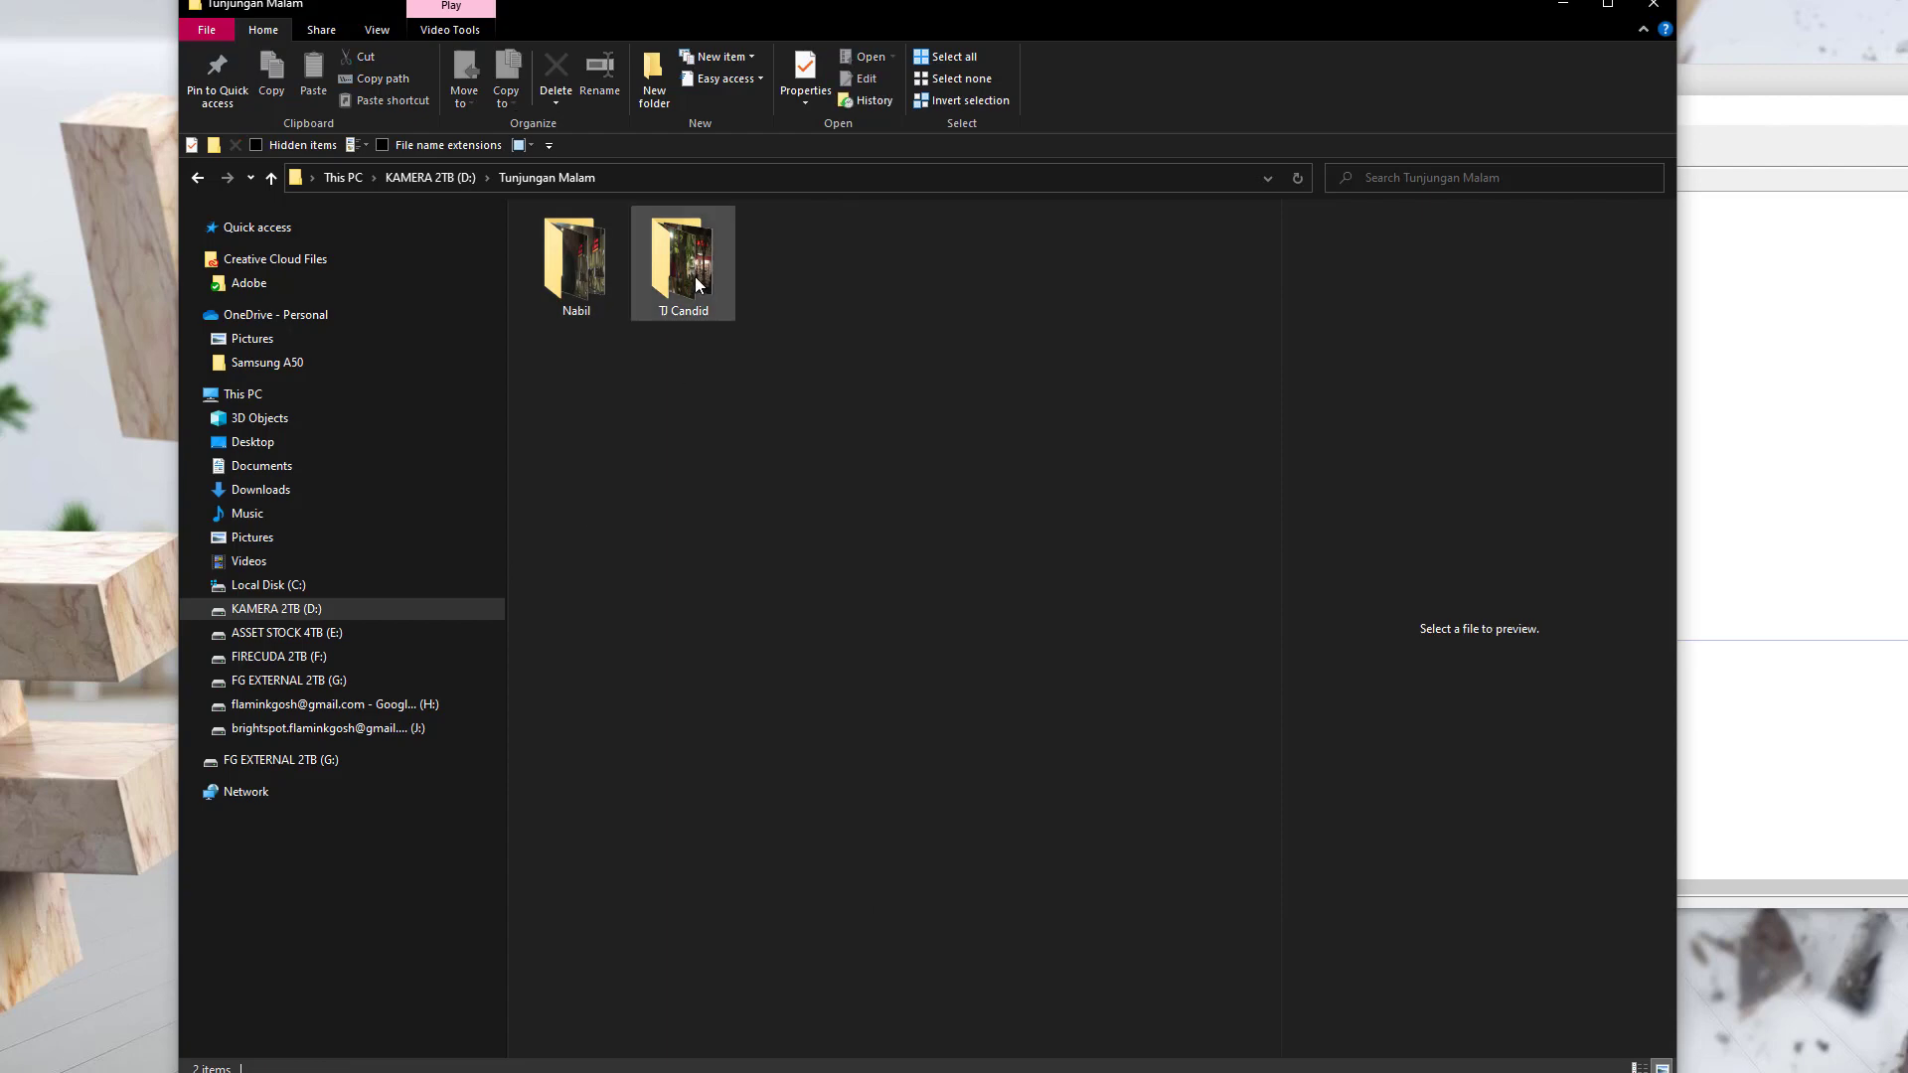
double_click(683, 263)
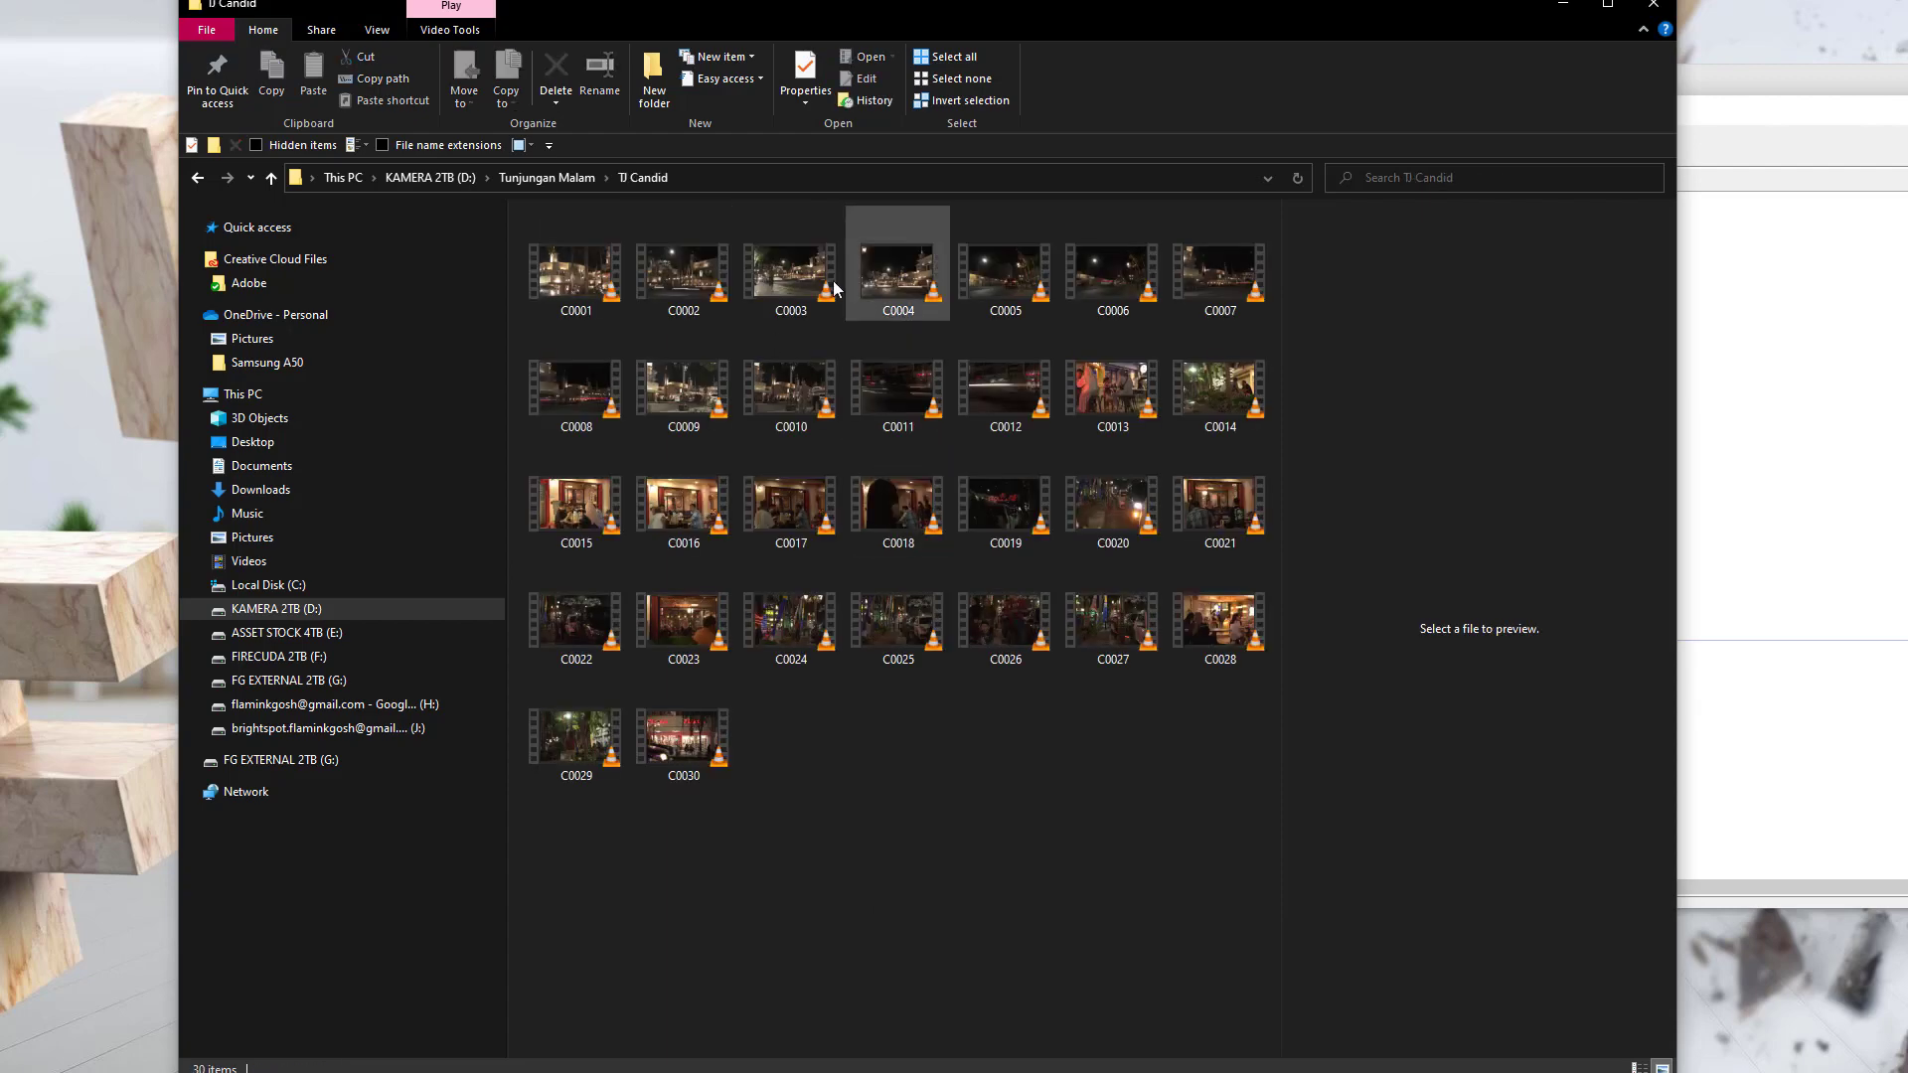
click(547, 177)
click(1786, 99)
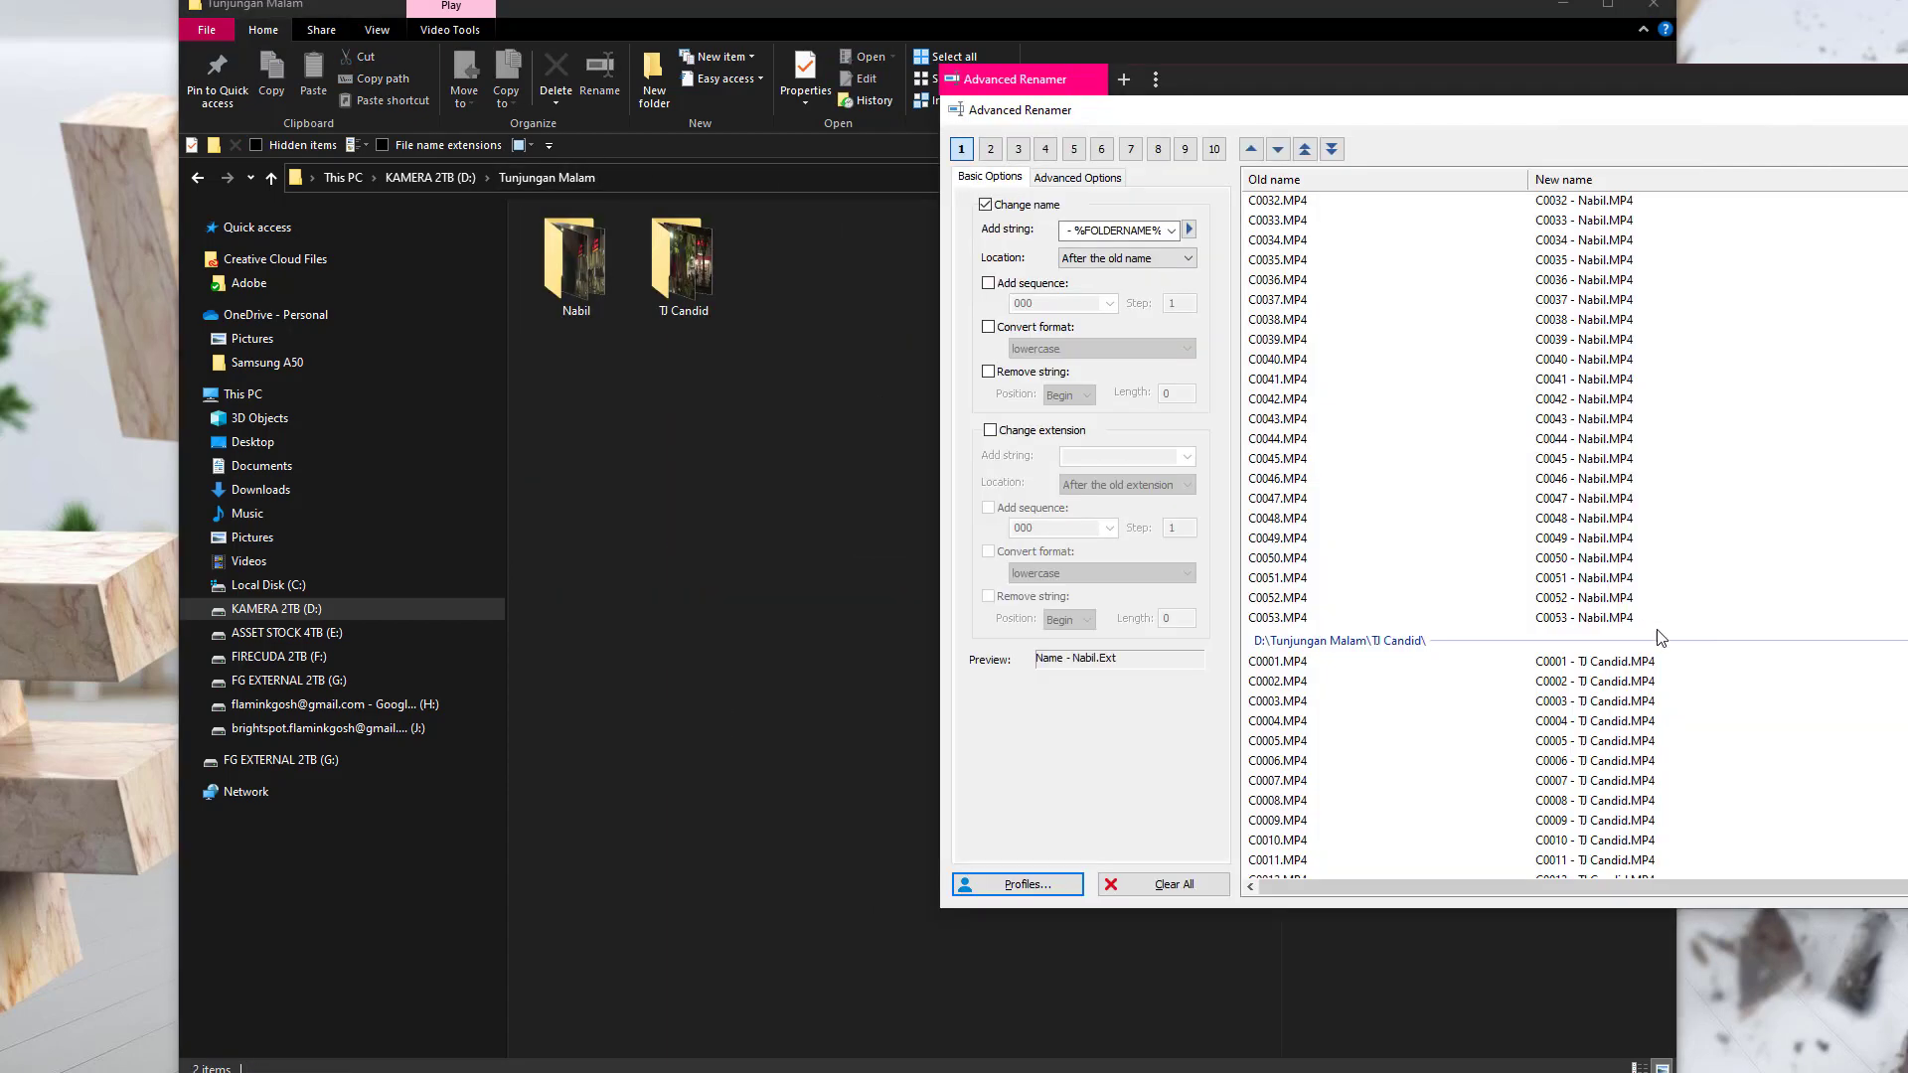
scroll(1635, 664, up, 1)
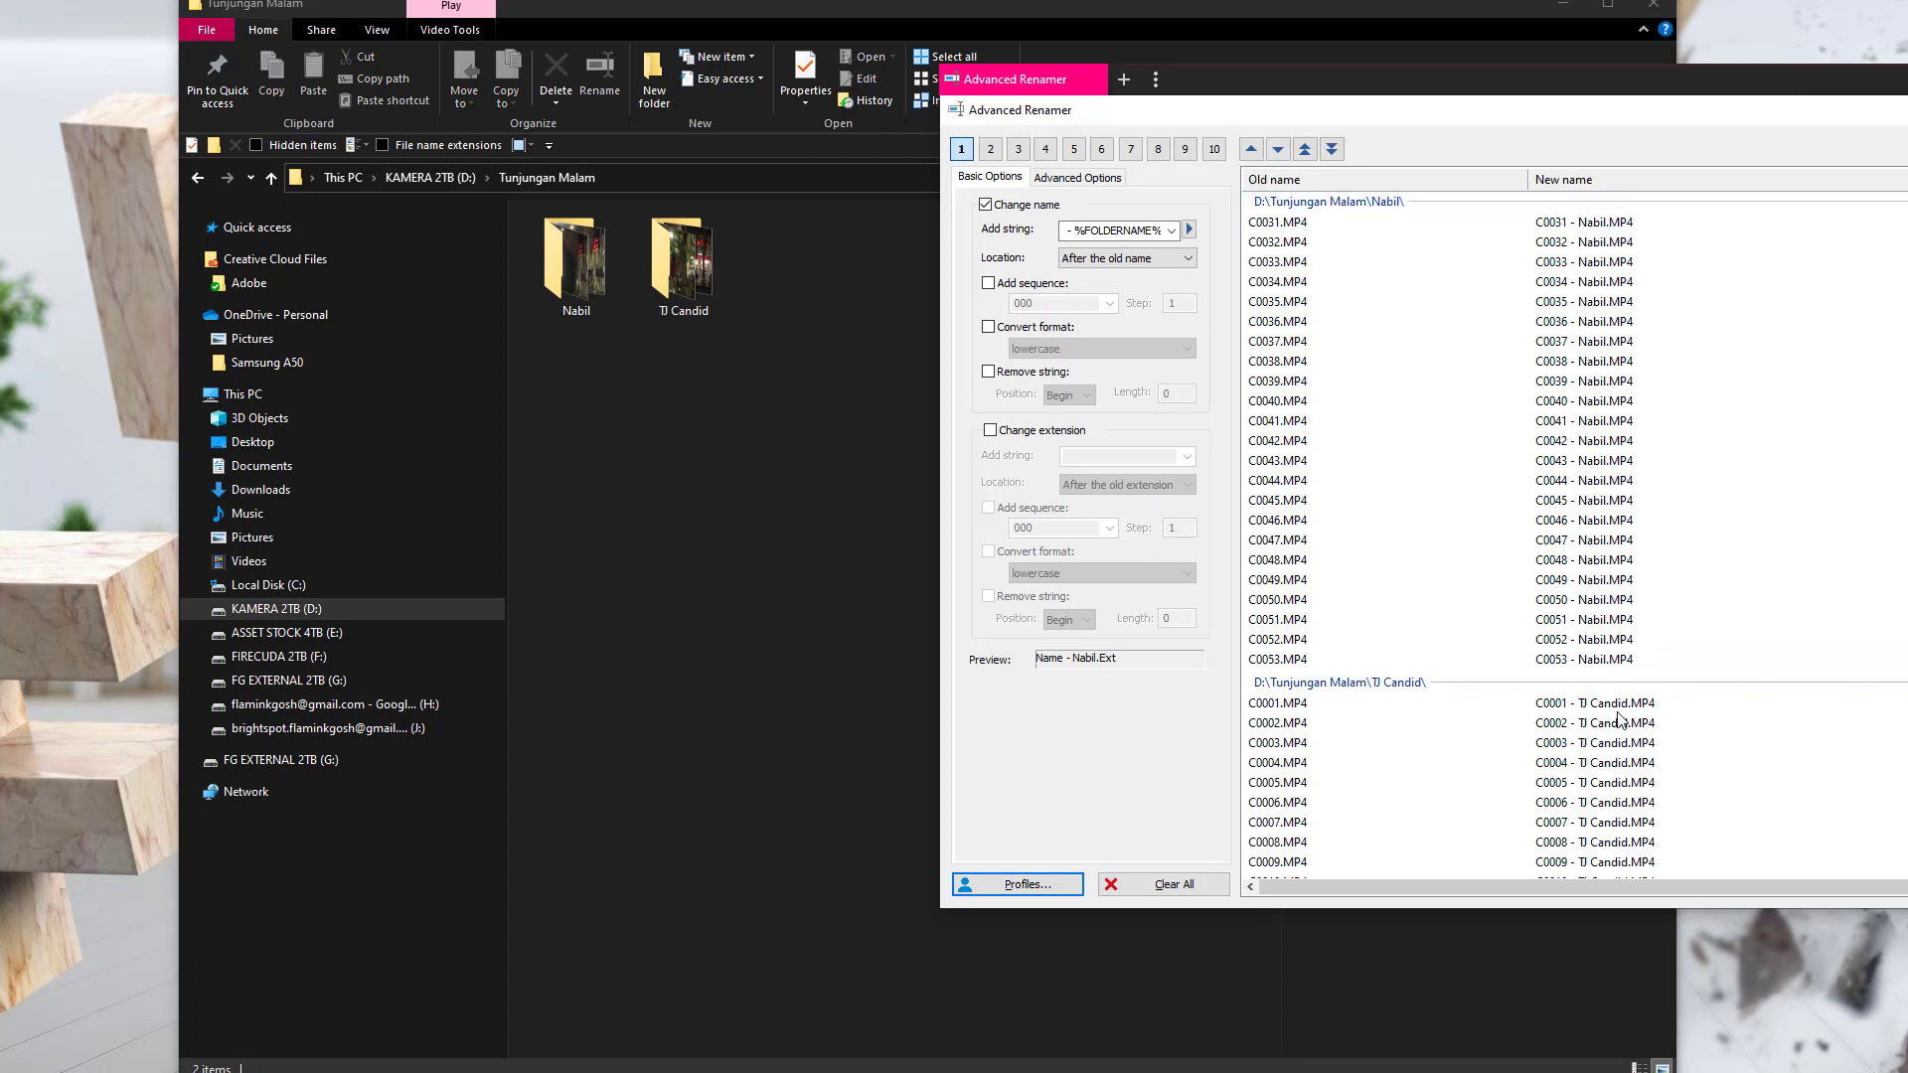
scroll(1645, 855, down, 7)
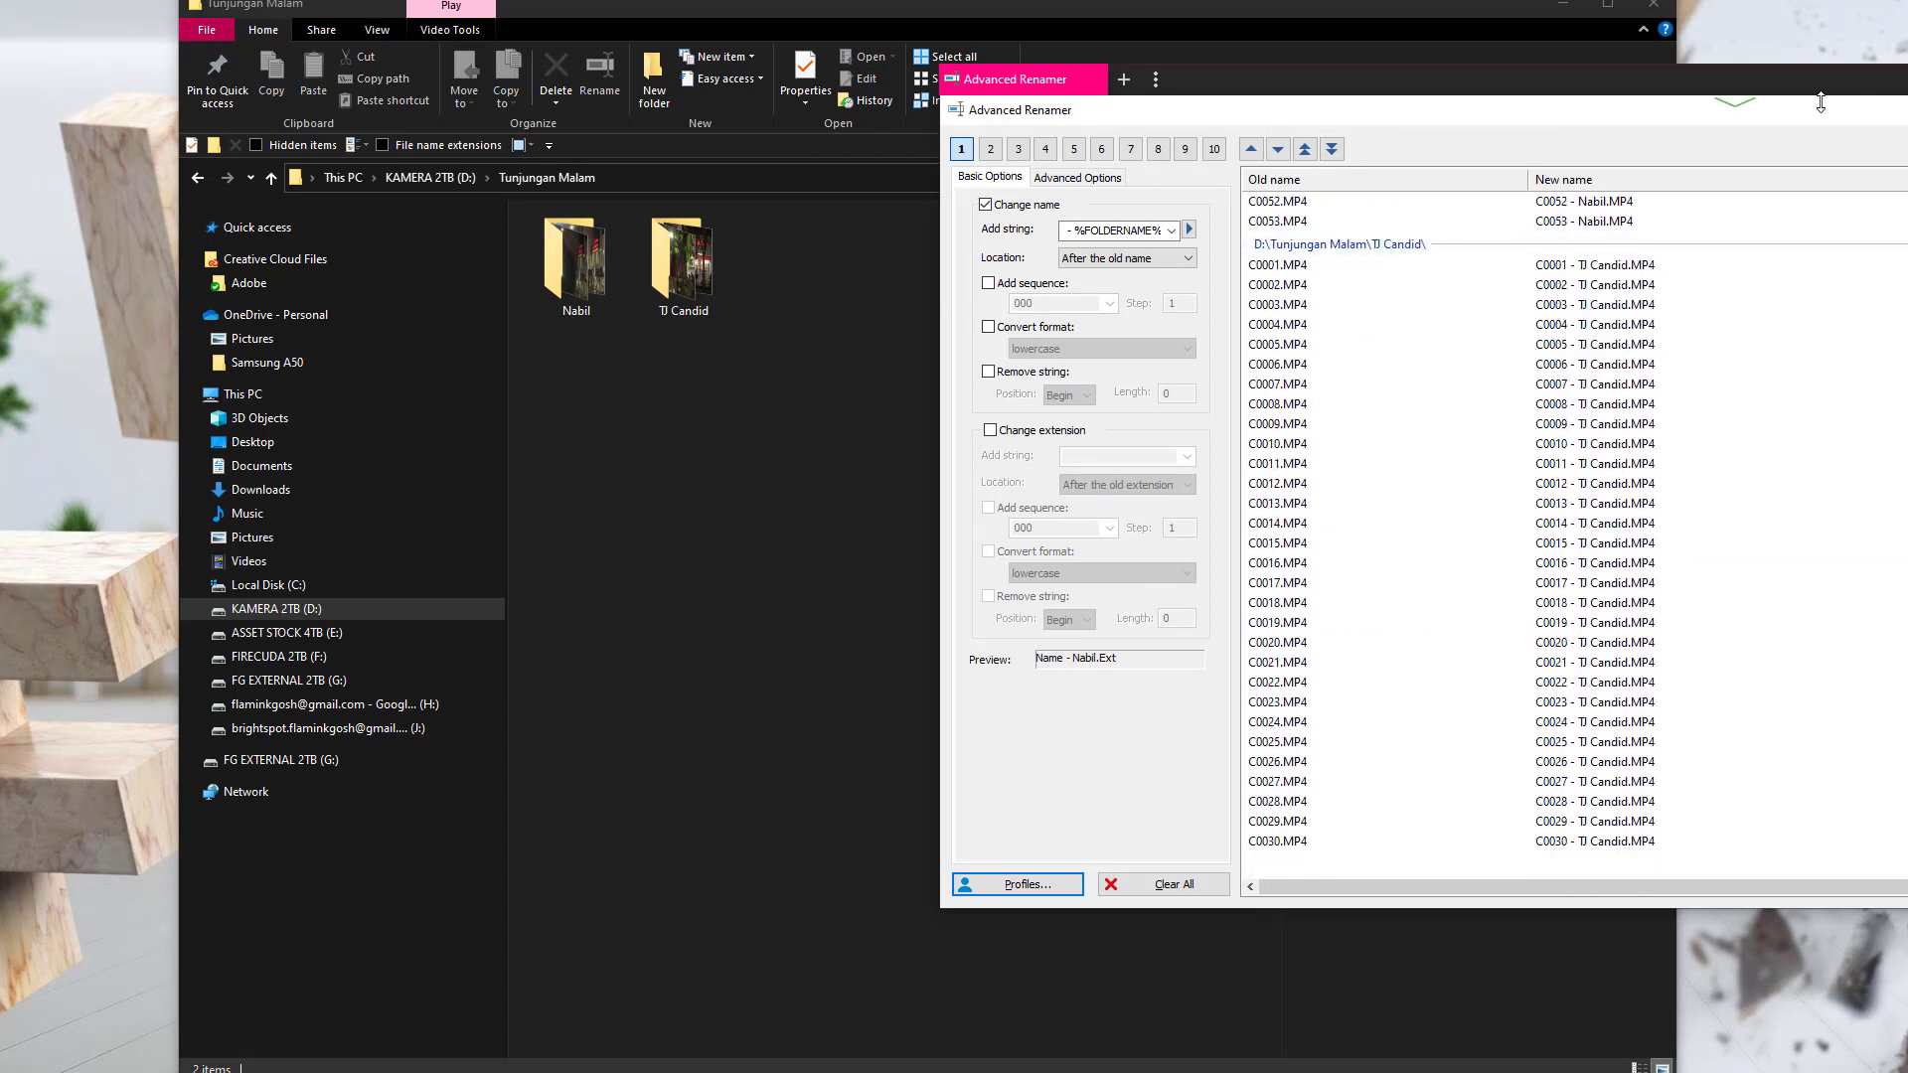
Apply the renaming to all listed clips and close Advanced Renamer
drag(1829, 112, 1138, 400)
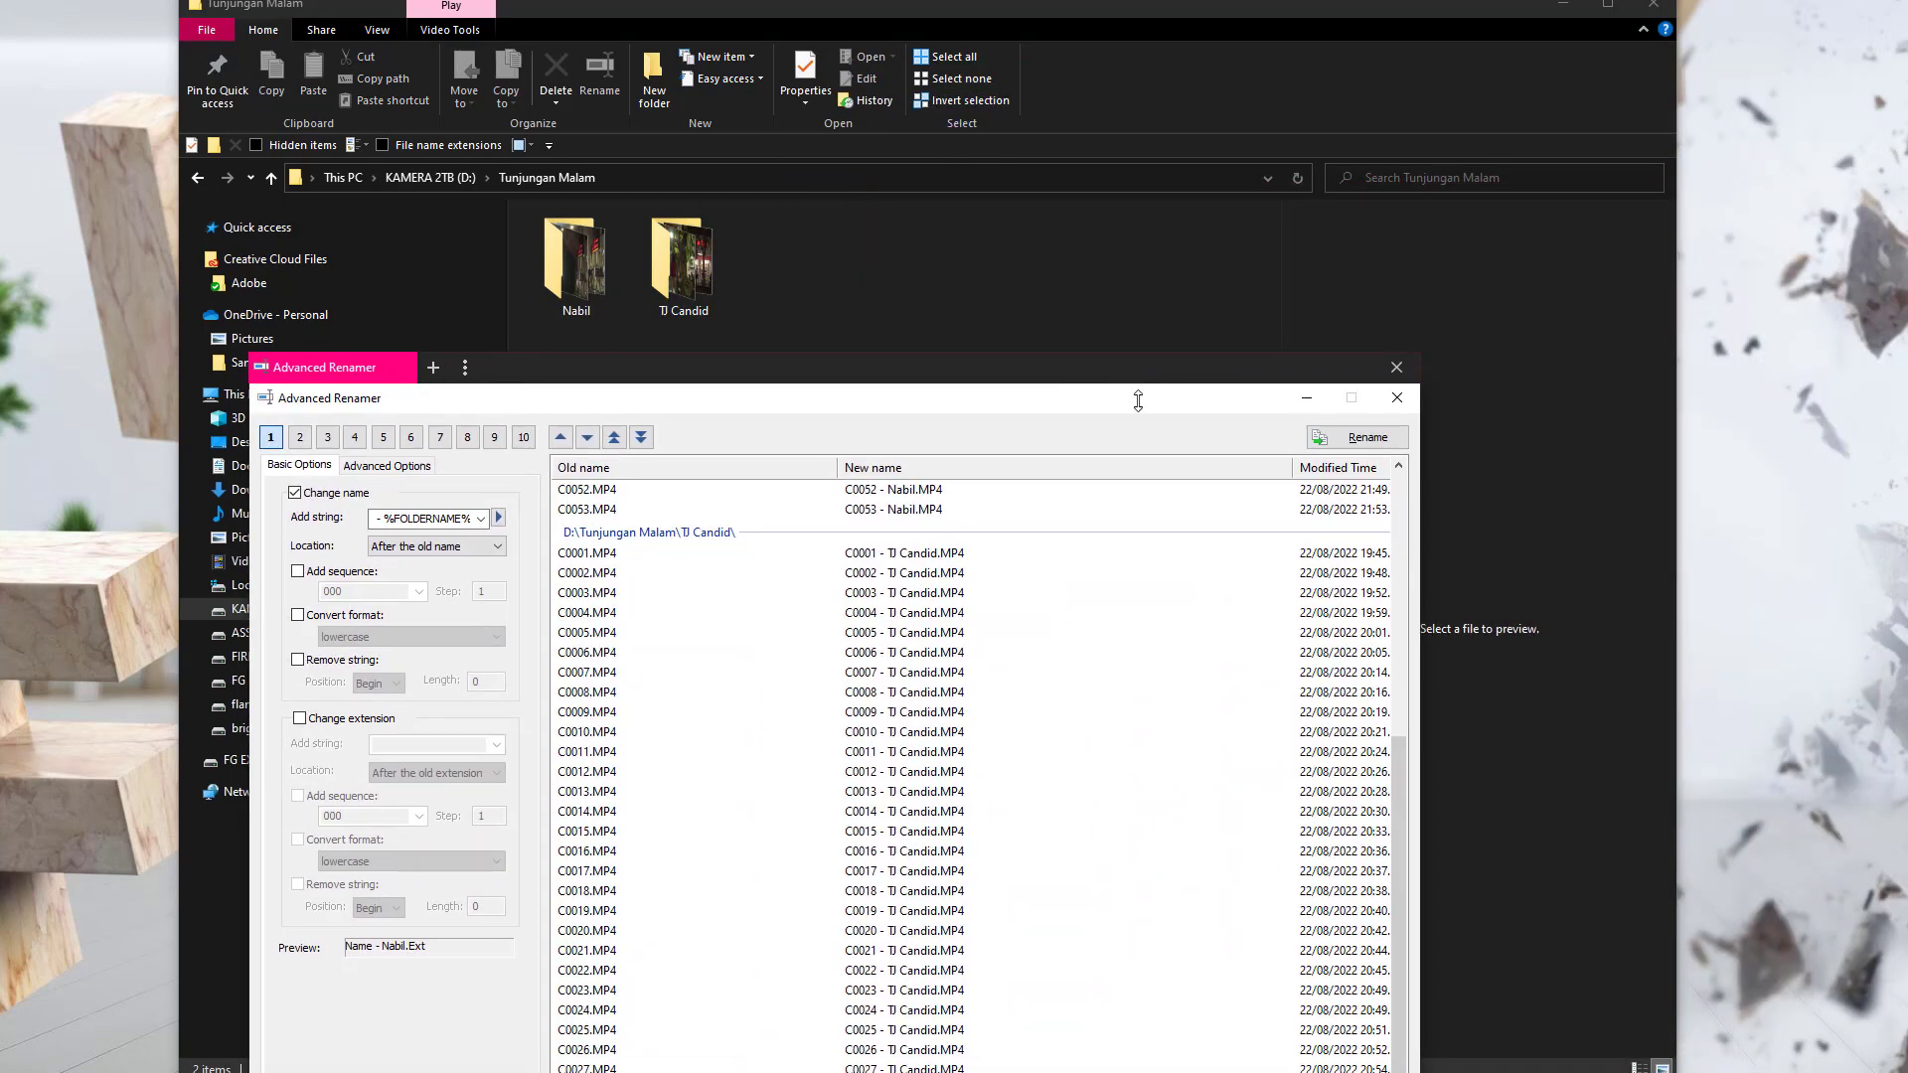
click(1369, 440)
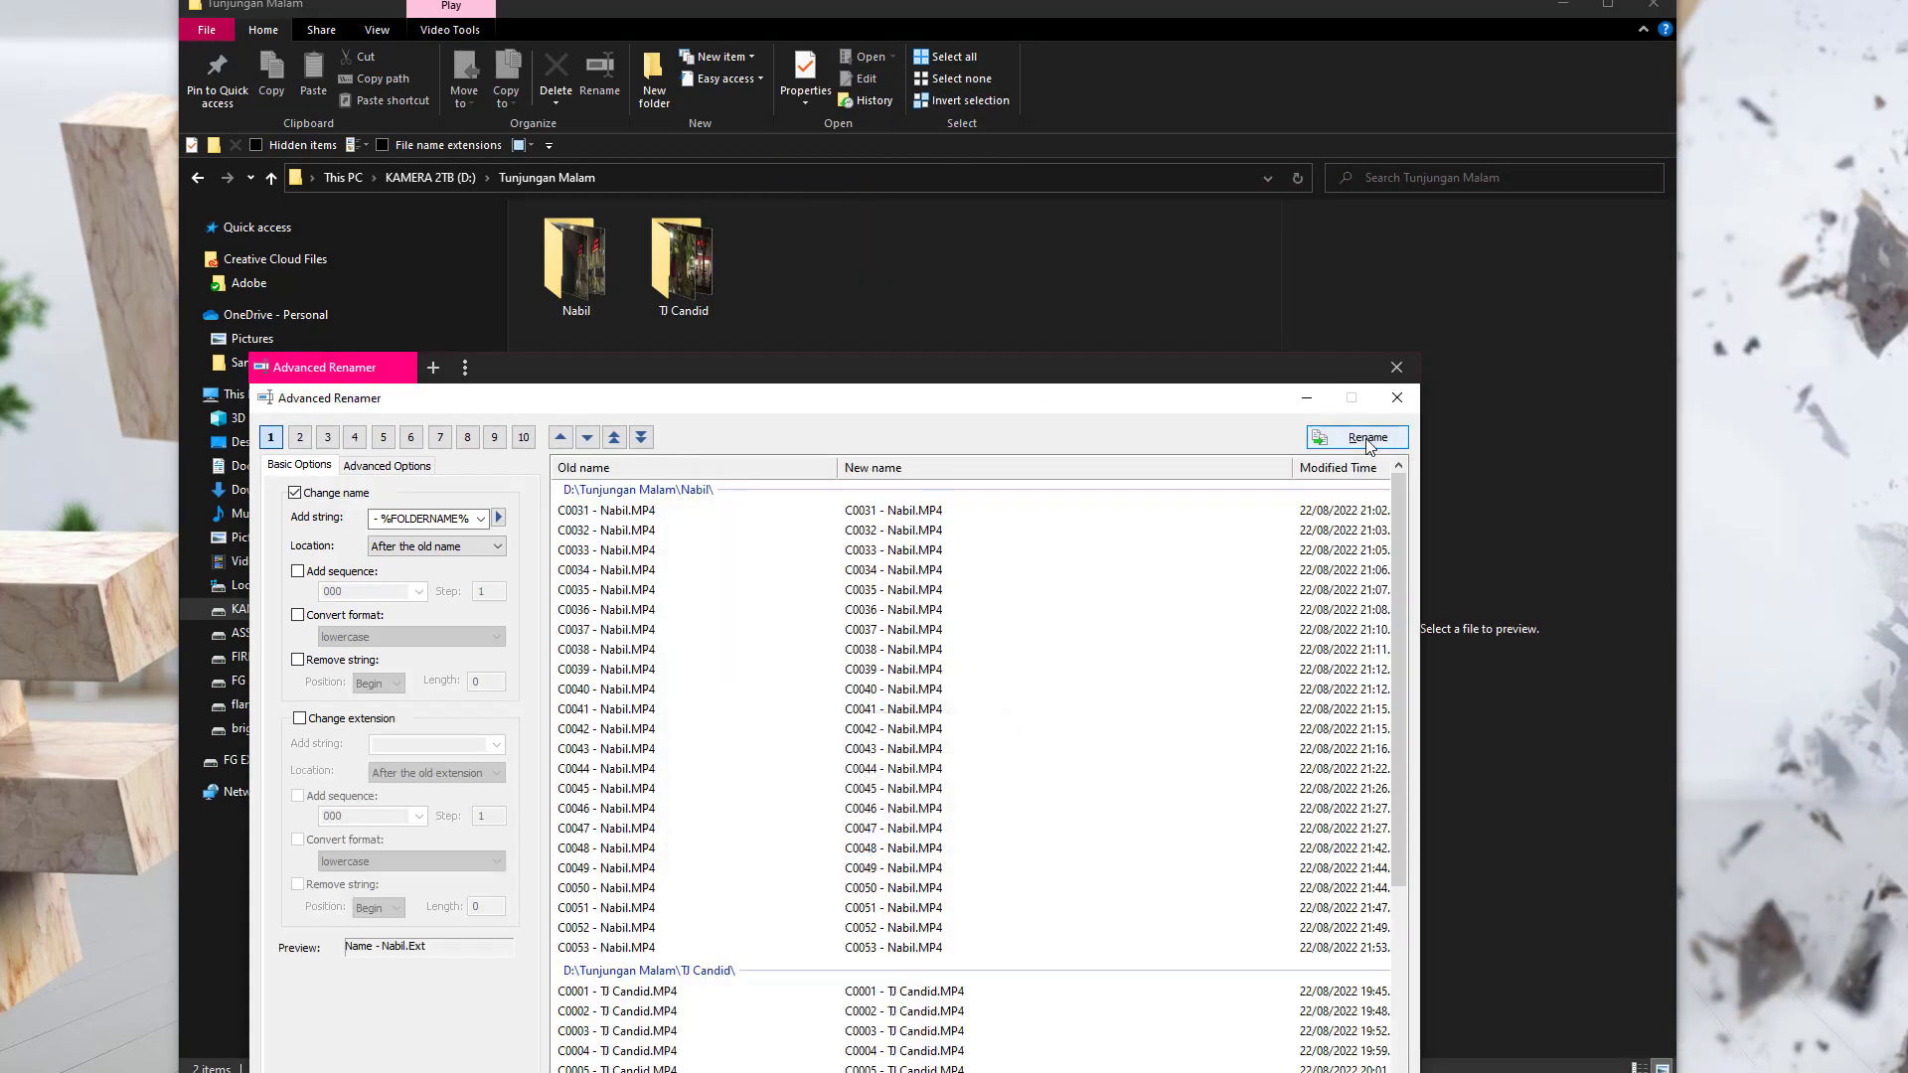
click(1396, 367)
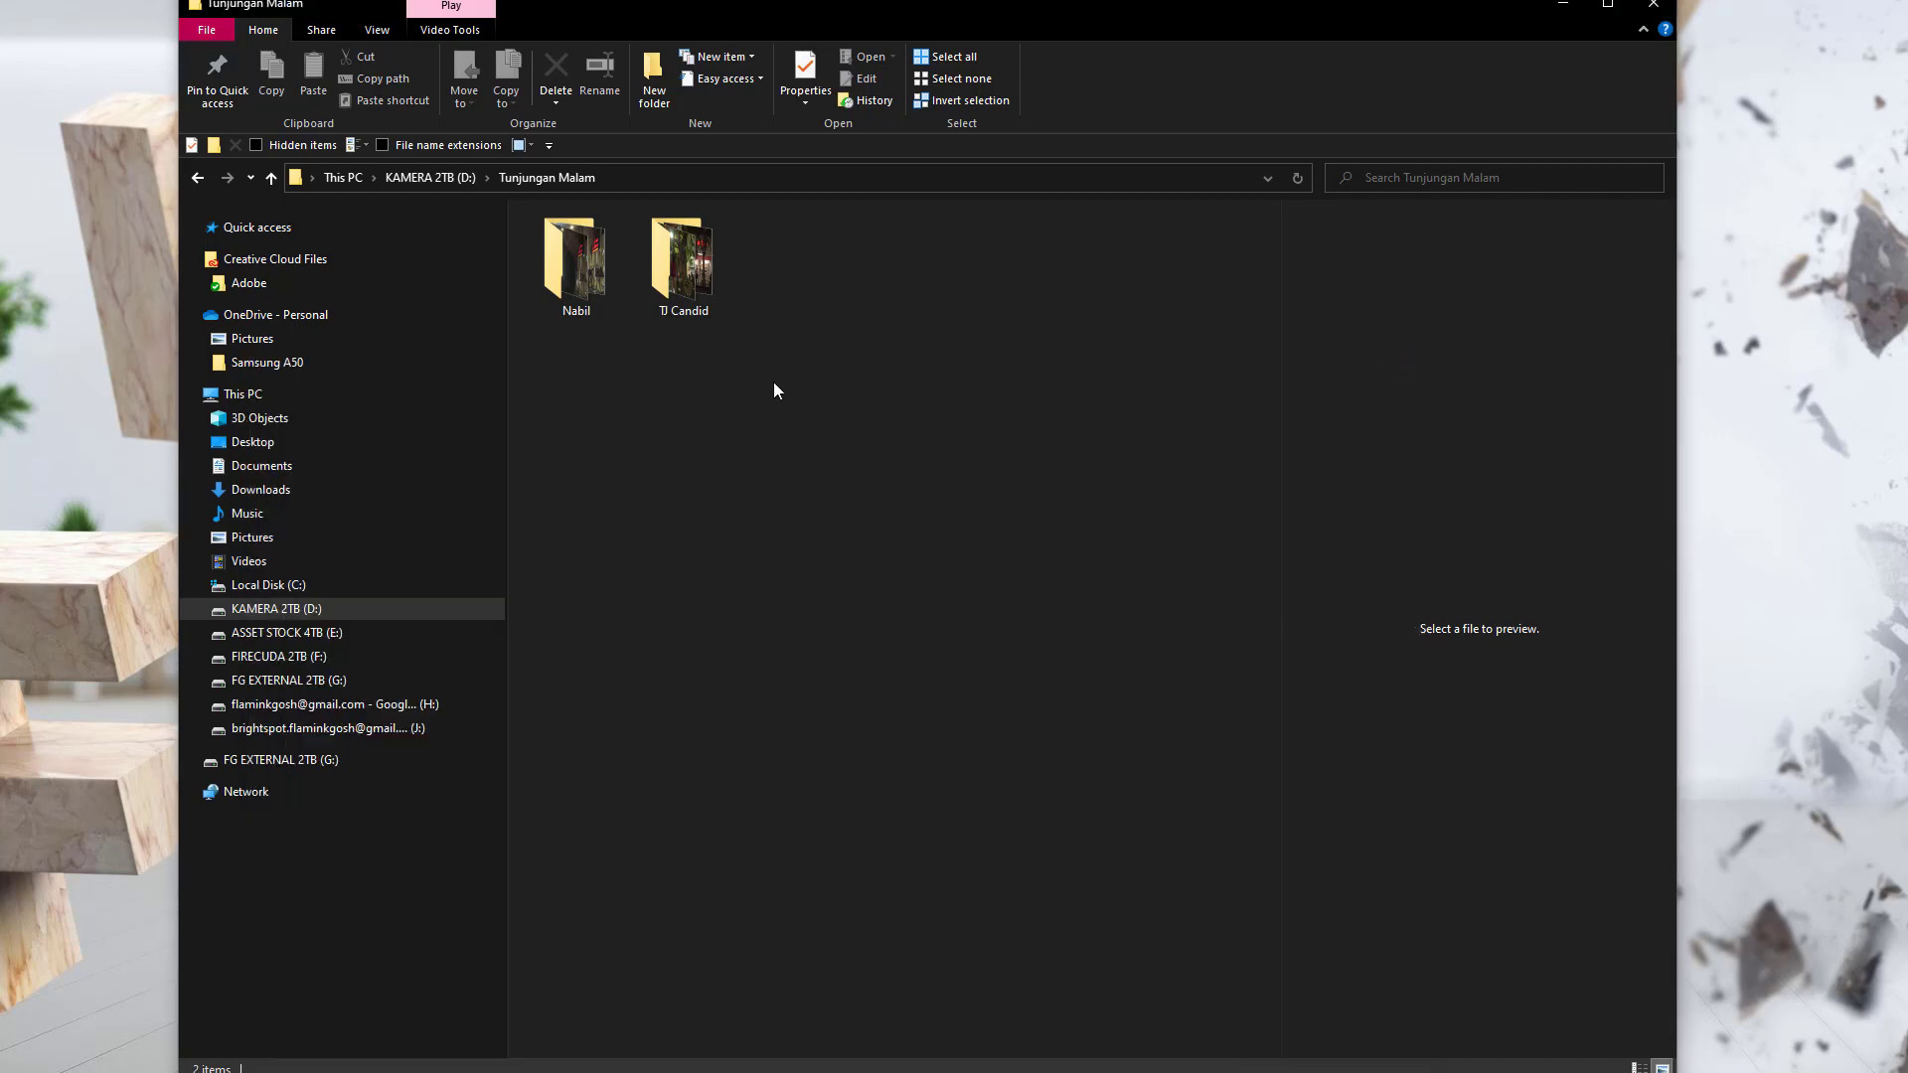
Check the clip names inside both subfolders of Tunjungan Malam, ending in TJ Candid
double_click(574, 261)
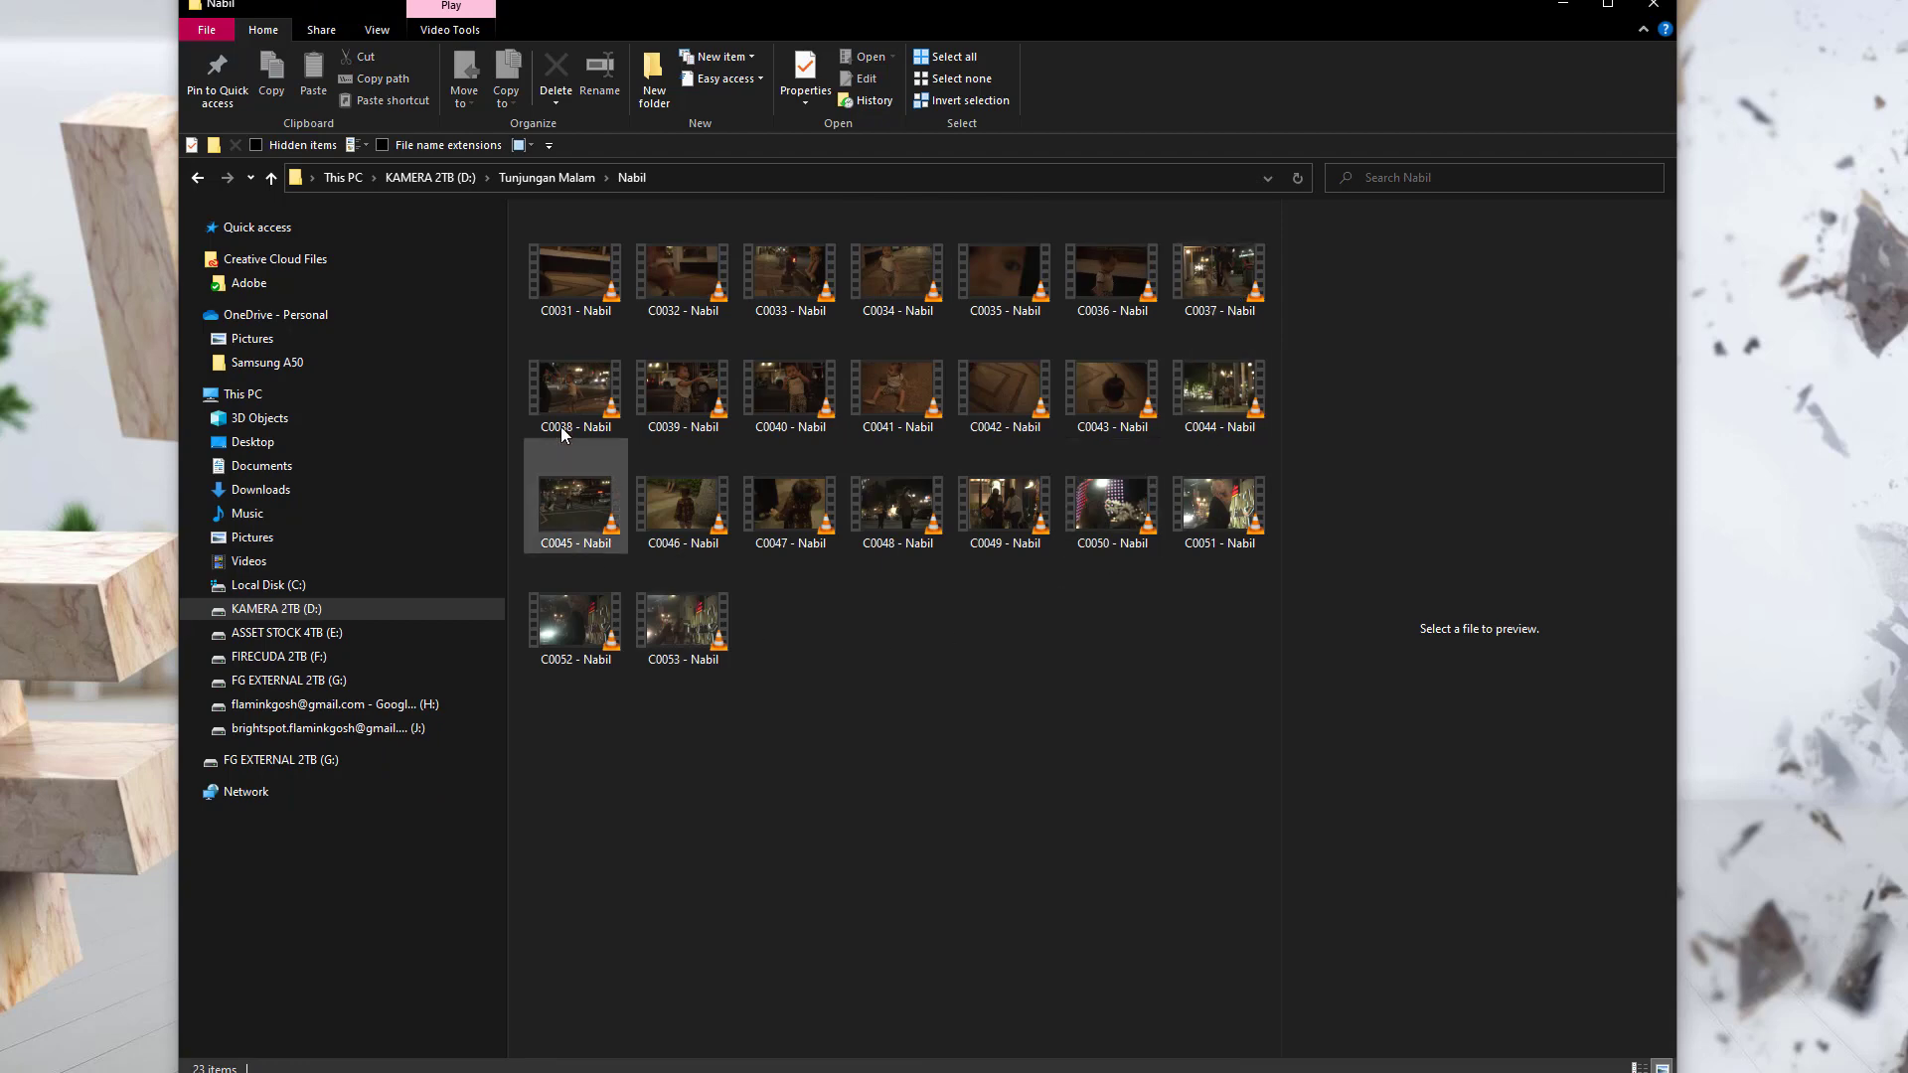
click(528, 179)
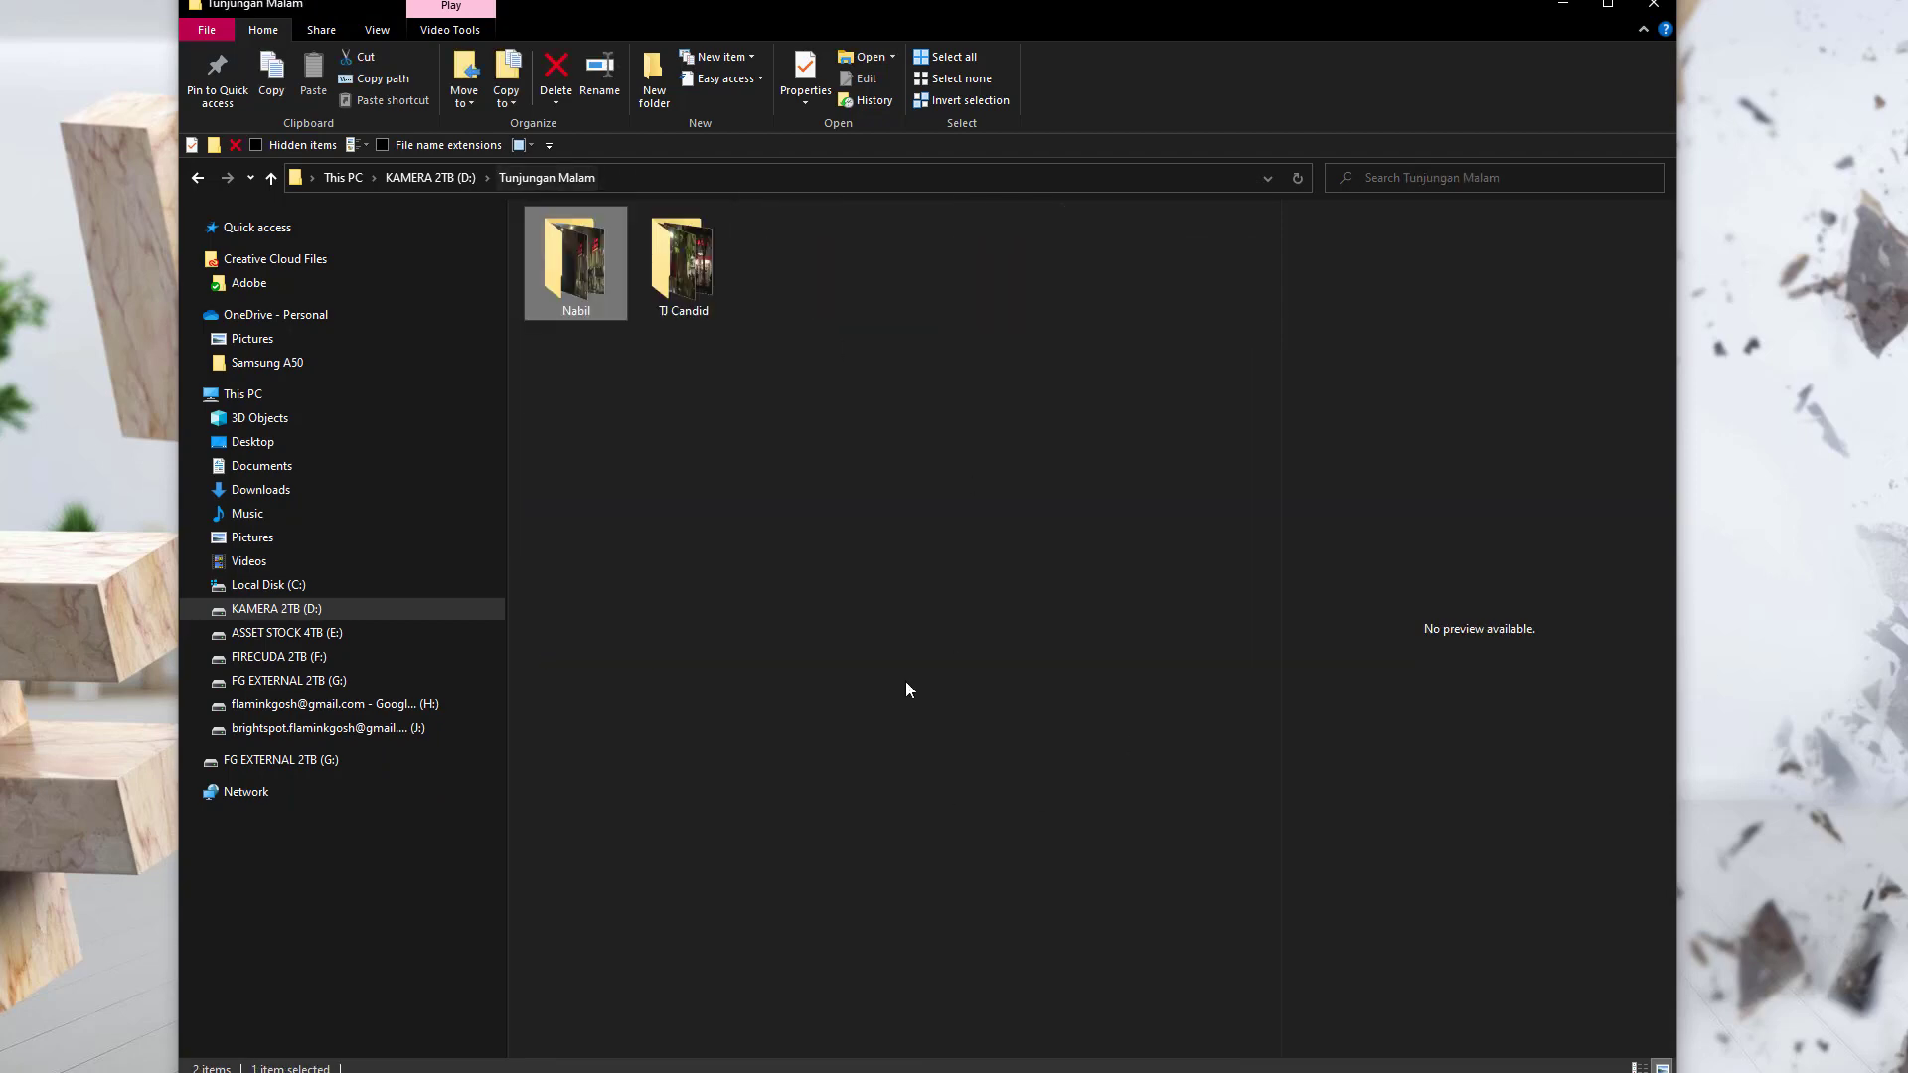
double_click(688, 285)
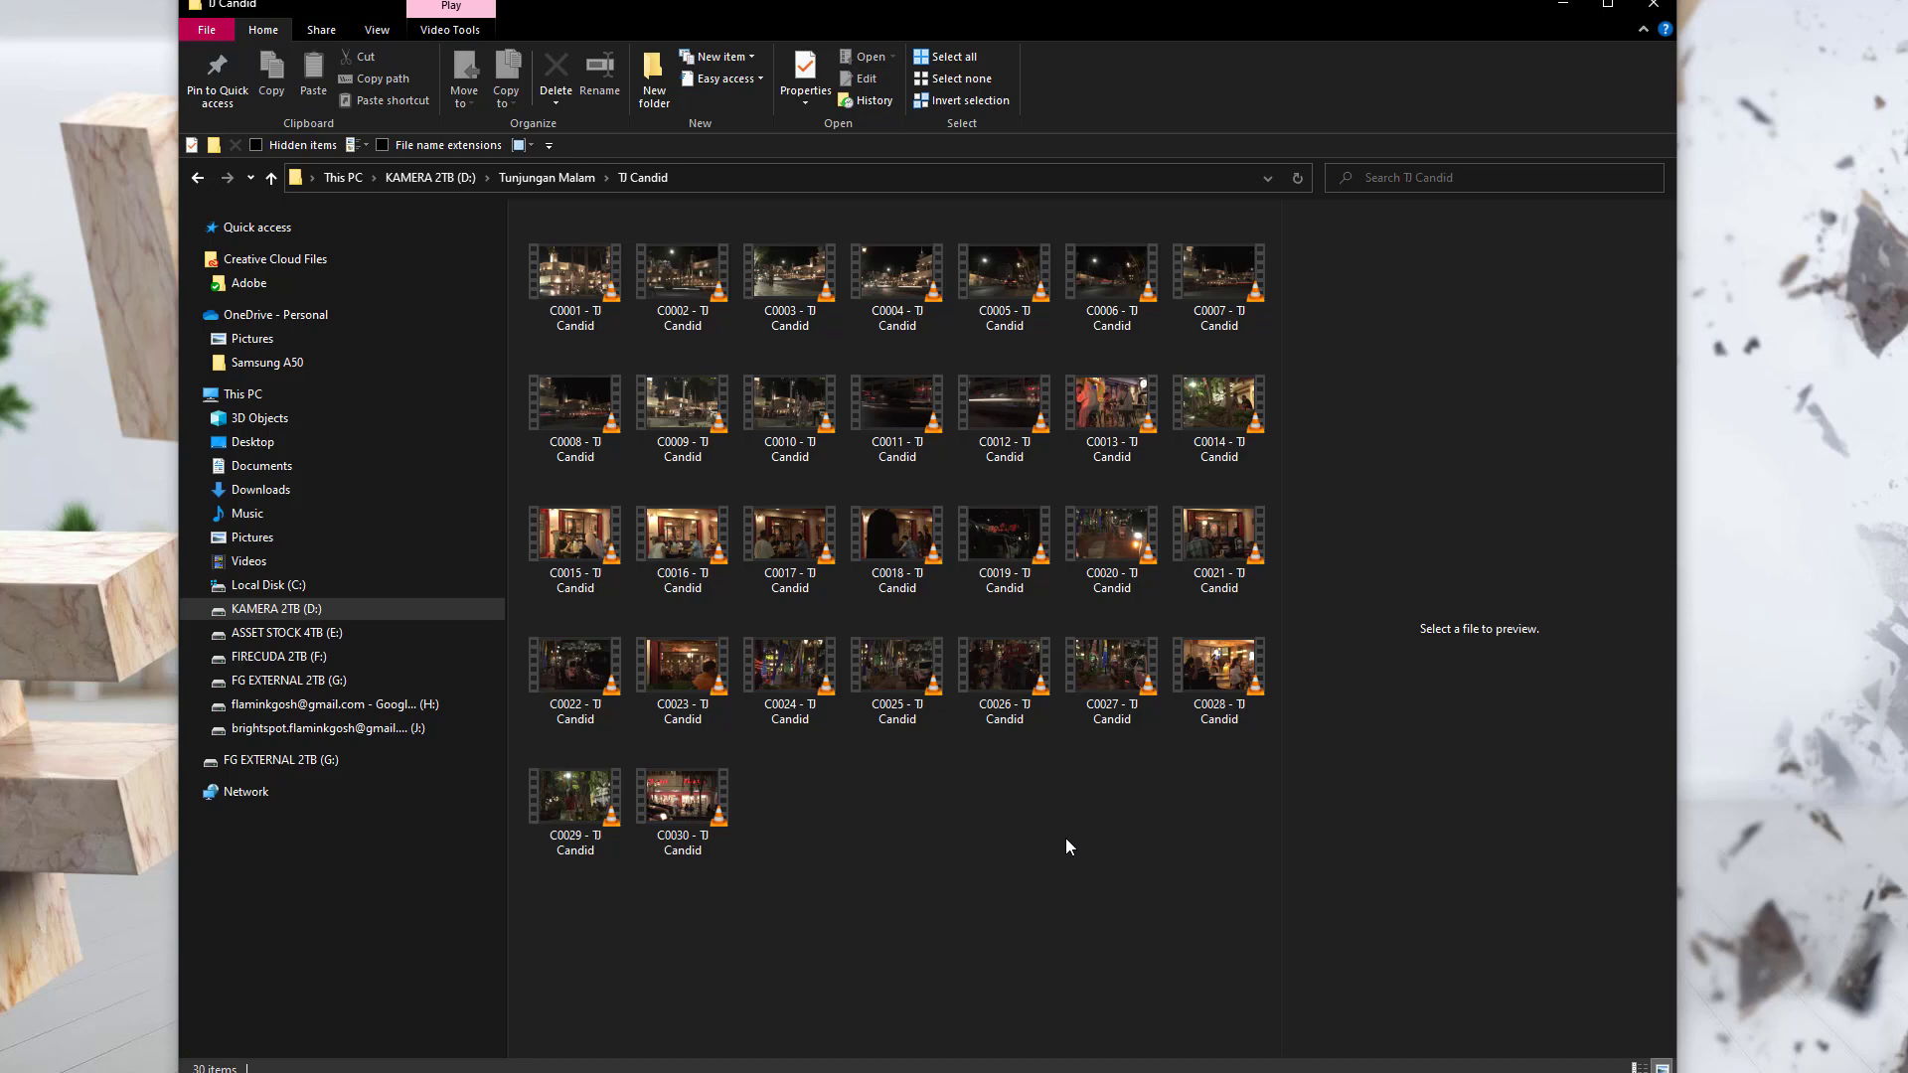
right_click(925, 829)
mouse_move(1044, 1024)
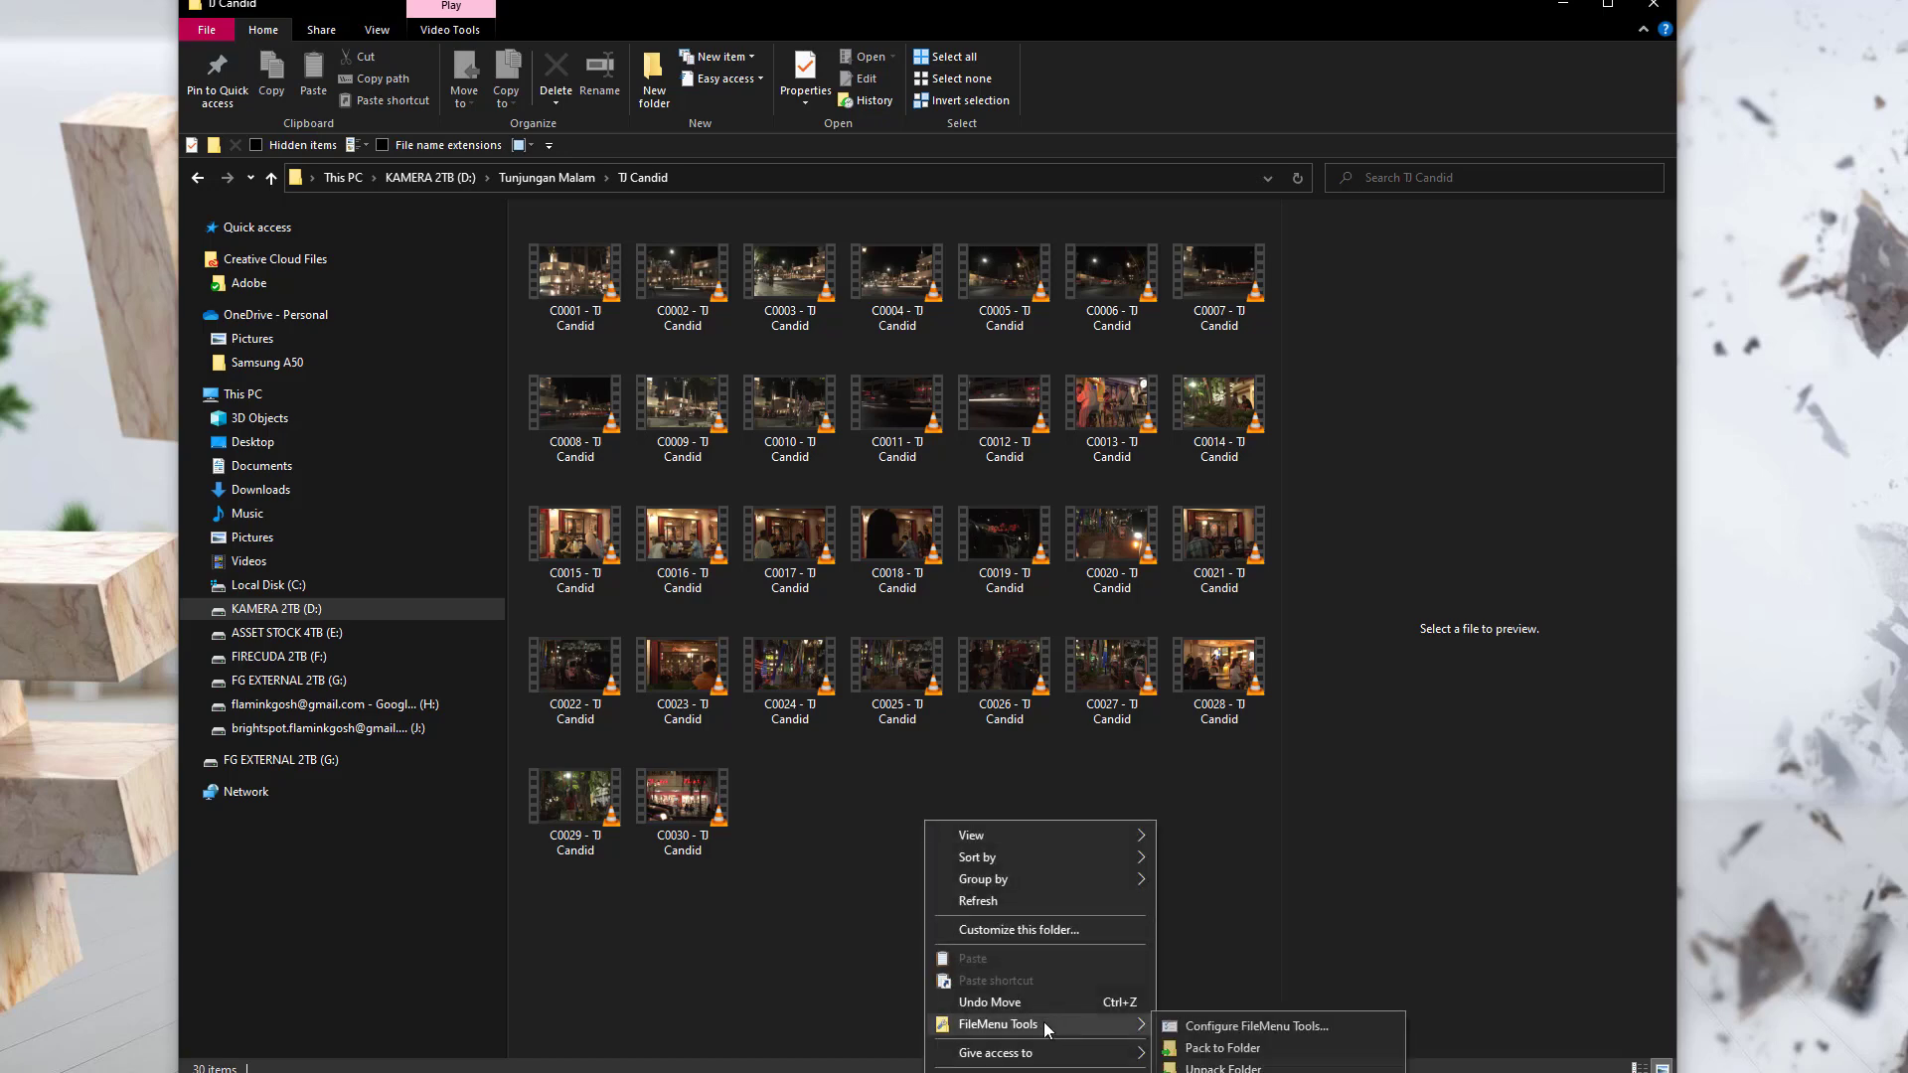
click(1248, 869)
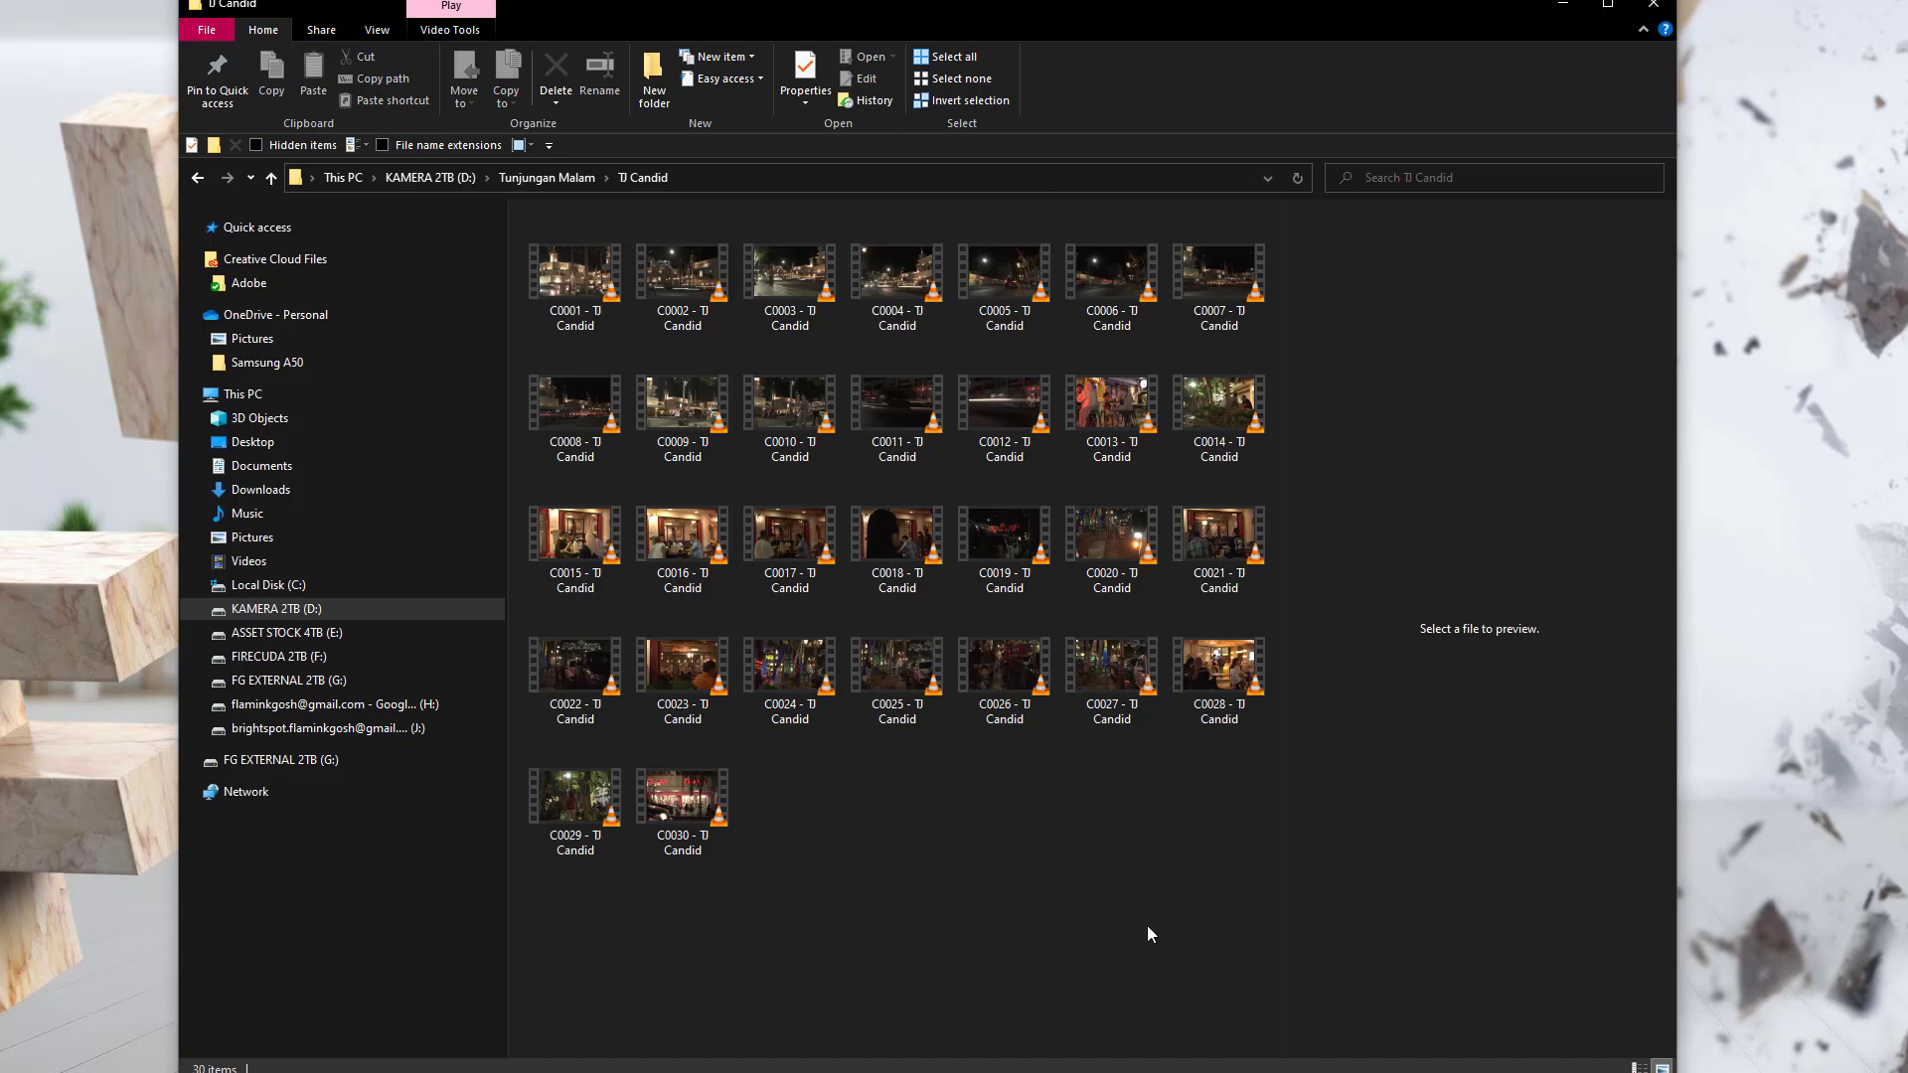
Check the clip names in a Tunjungan Baby subfolder, then return to the root of the KAMERA 2TB (D:) drive
click(432, 176)
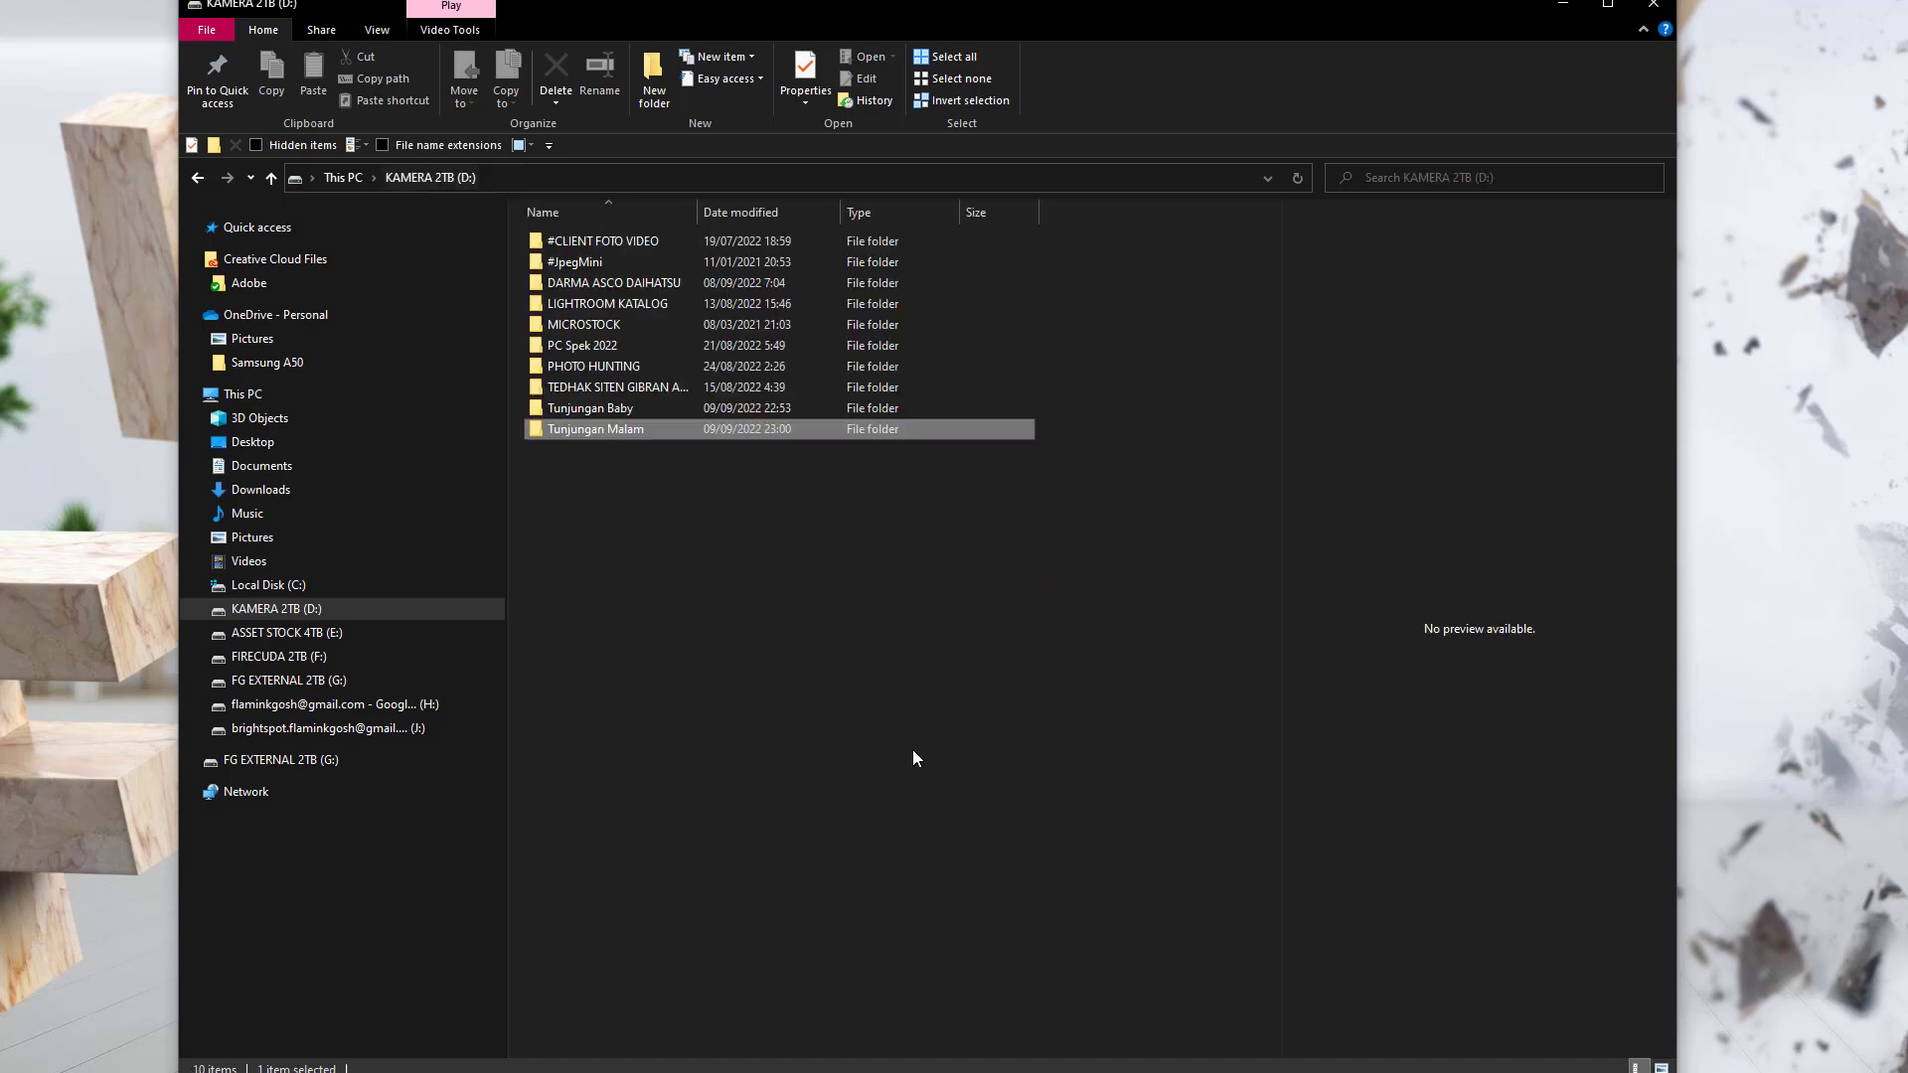
click(809, 805)
double_click(590, 407)
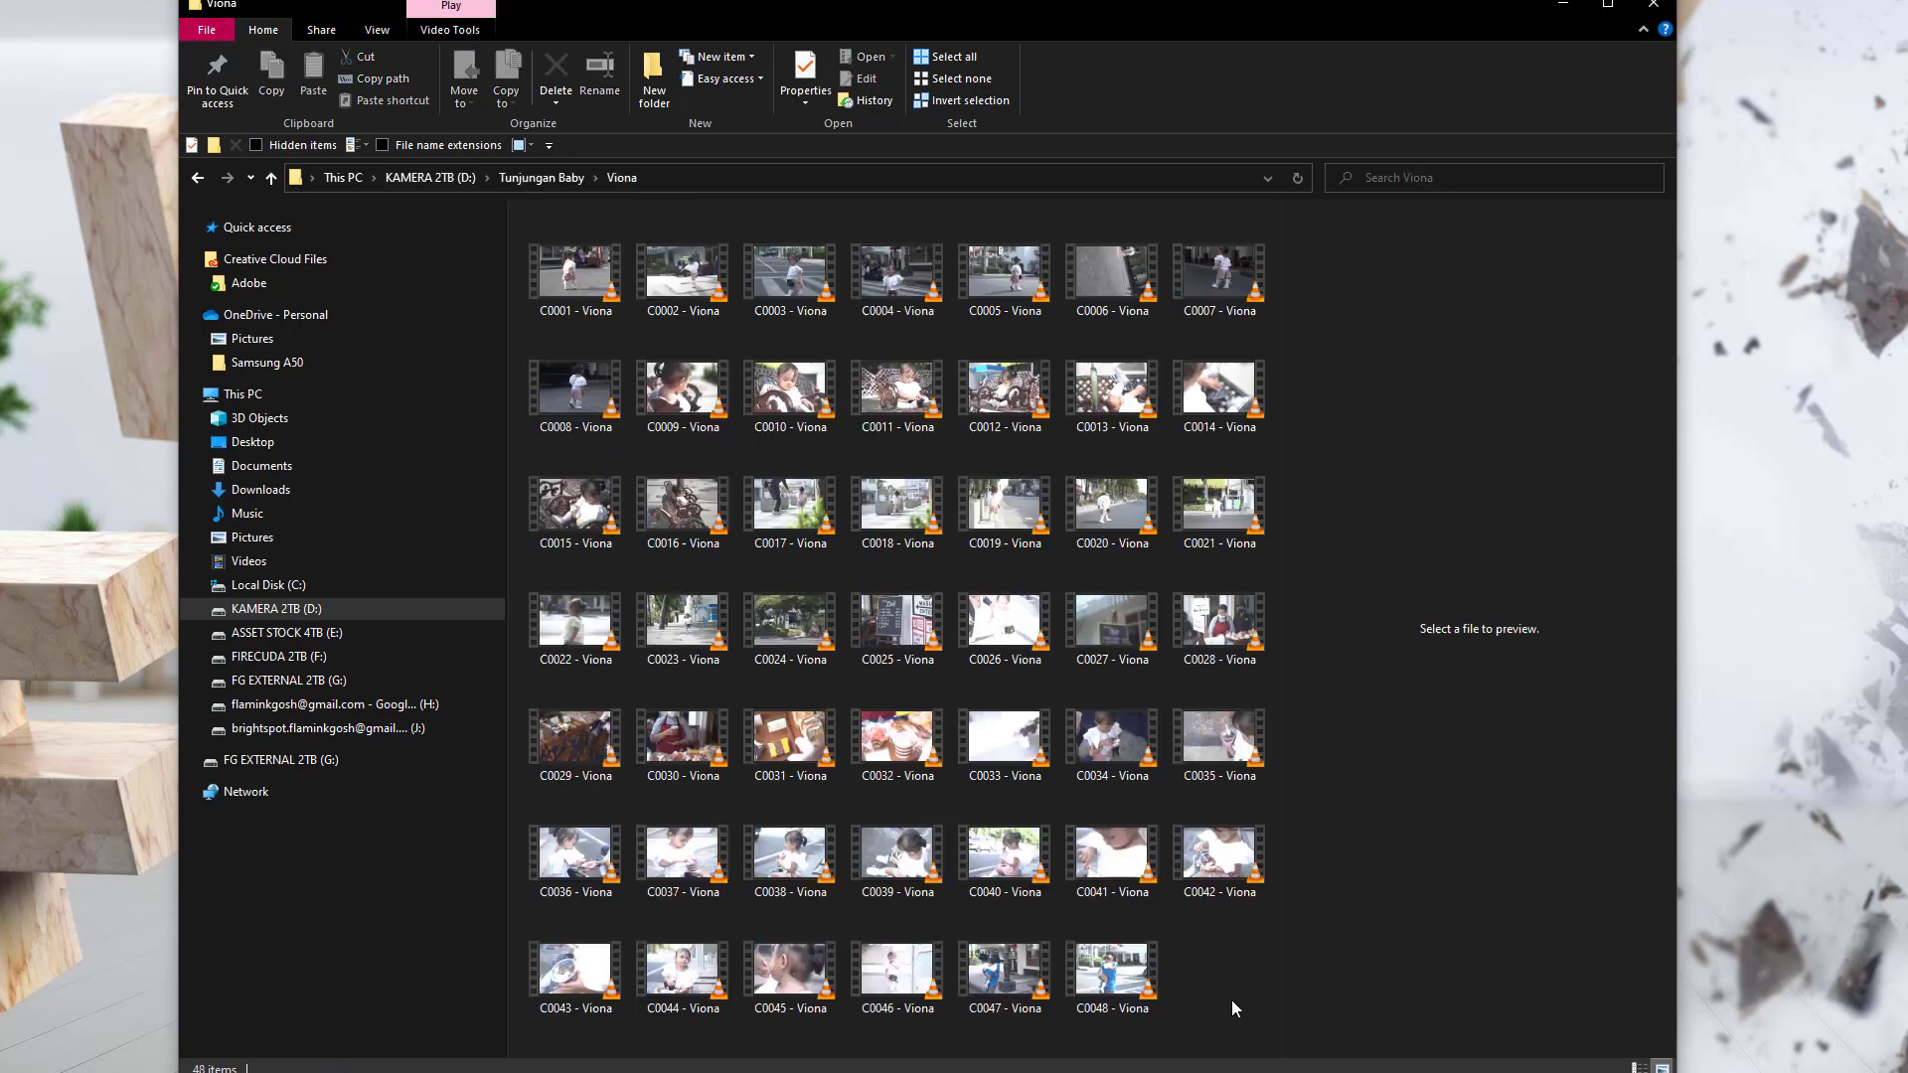
click(541, 177)
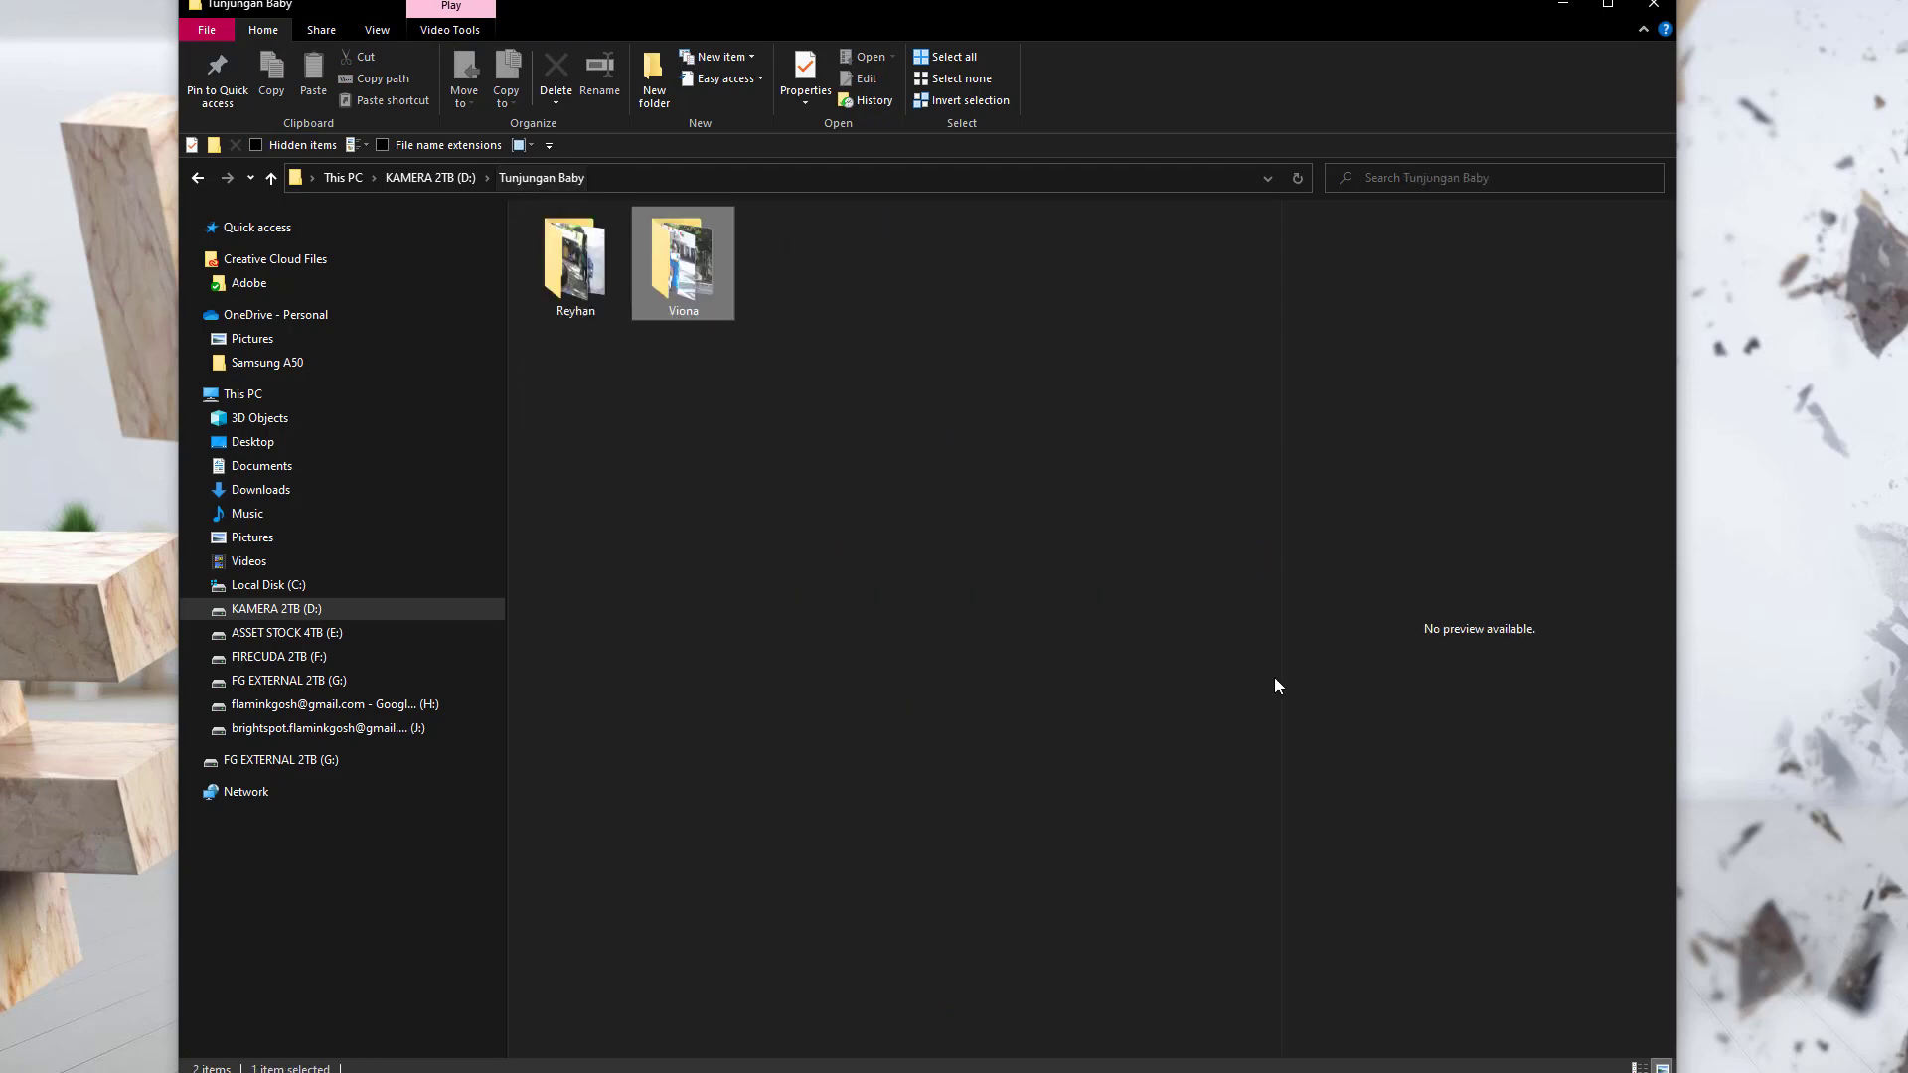
click(943, 758)
key(alt+Up)
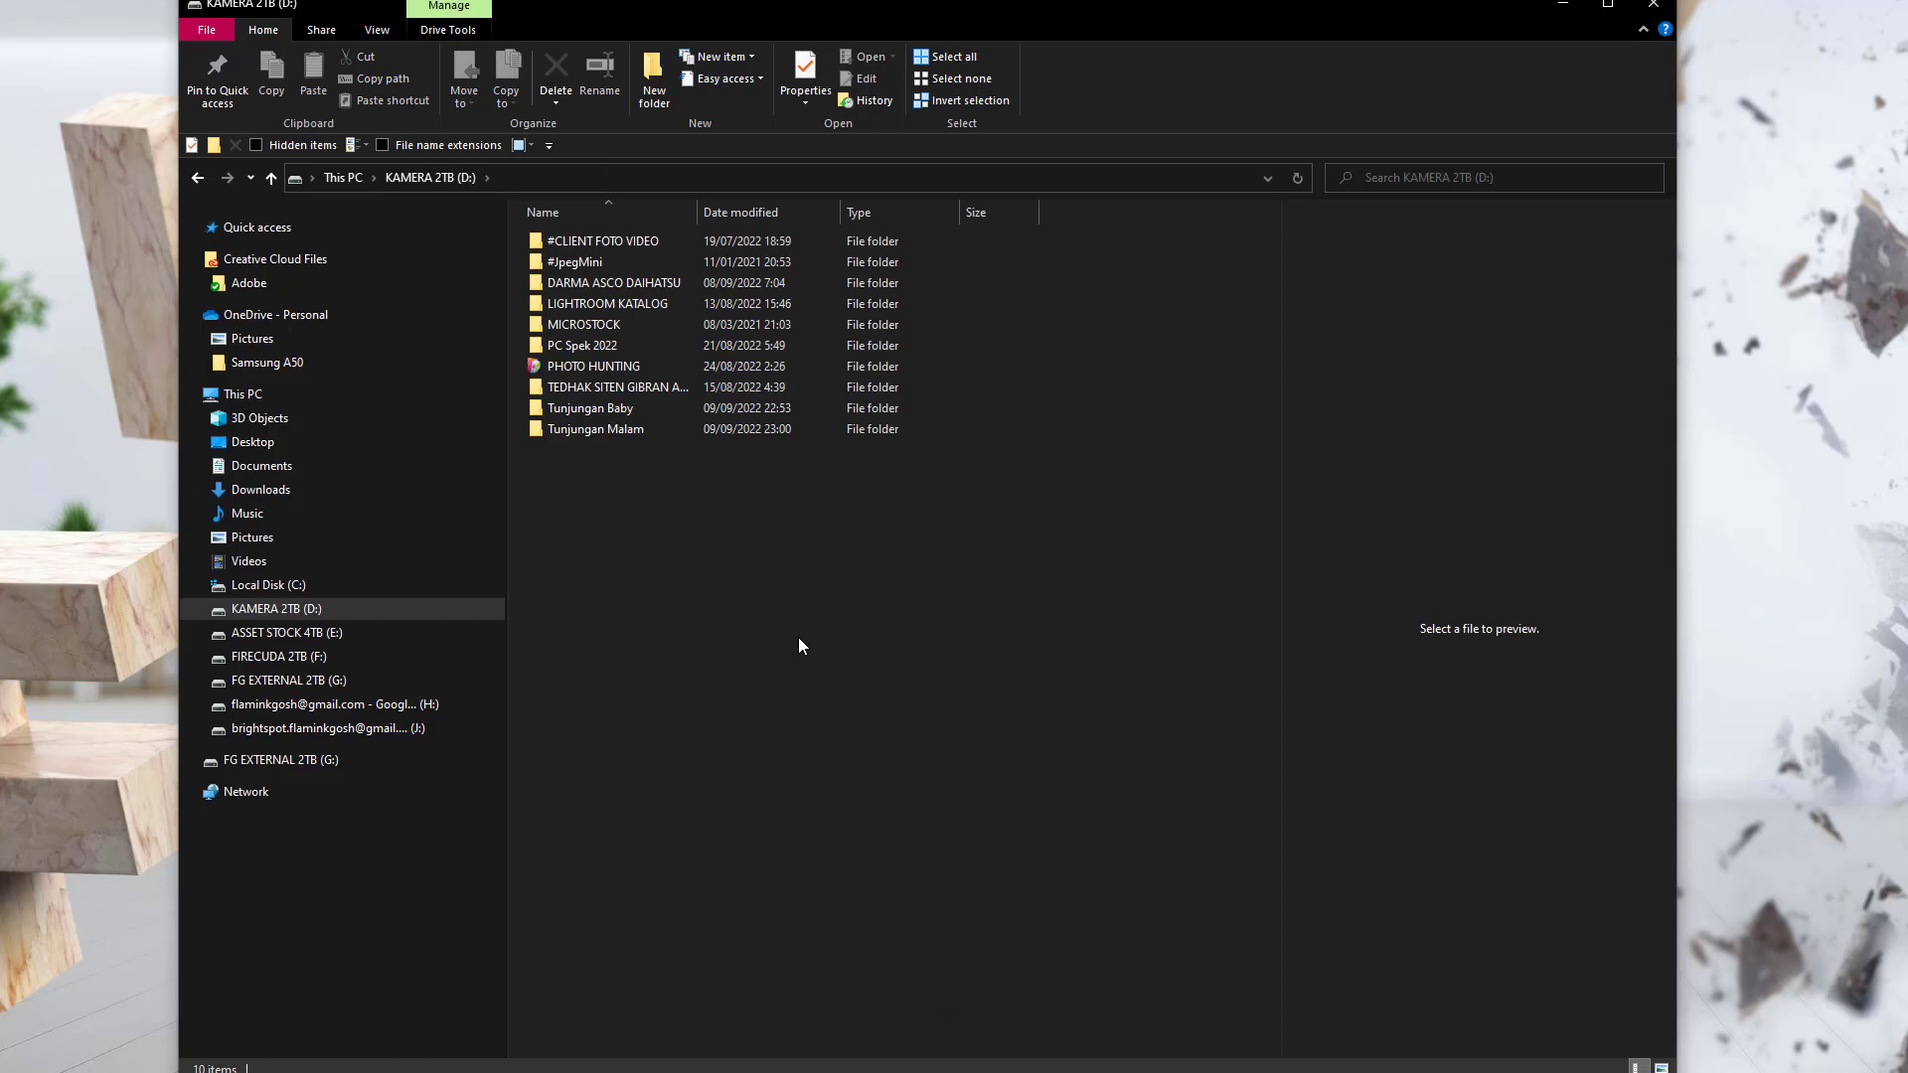